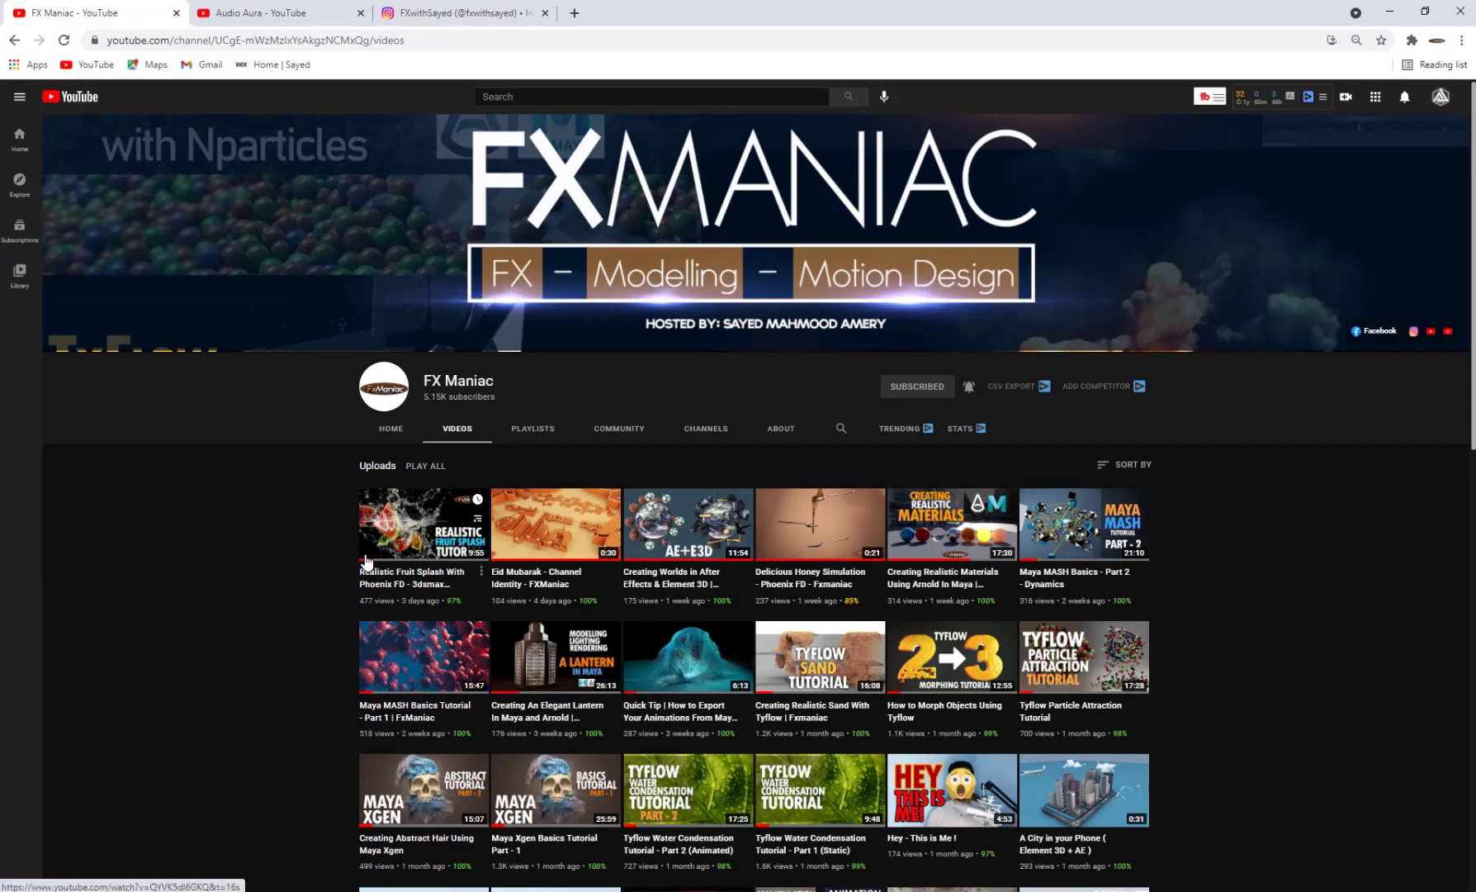
scroll(314, 520, "down", 4)
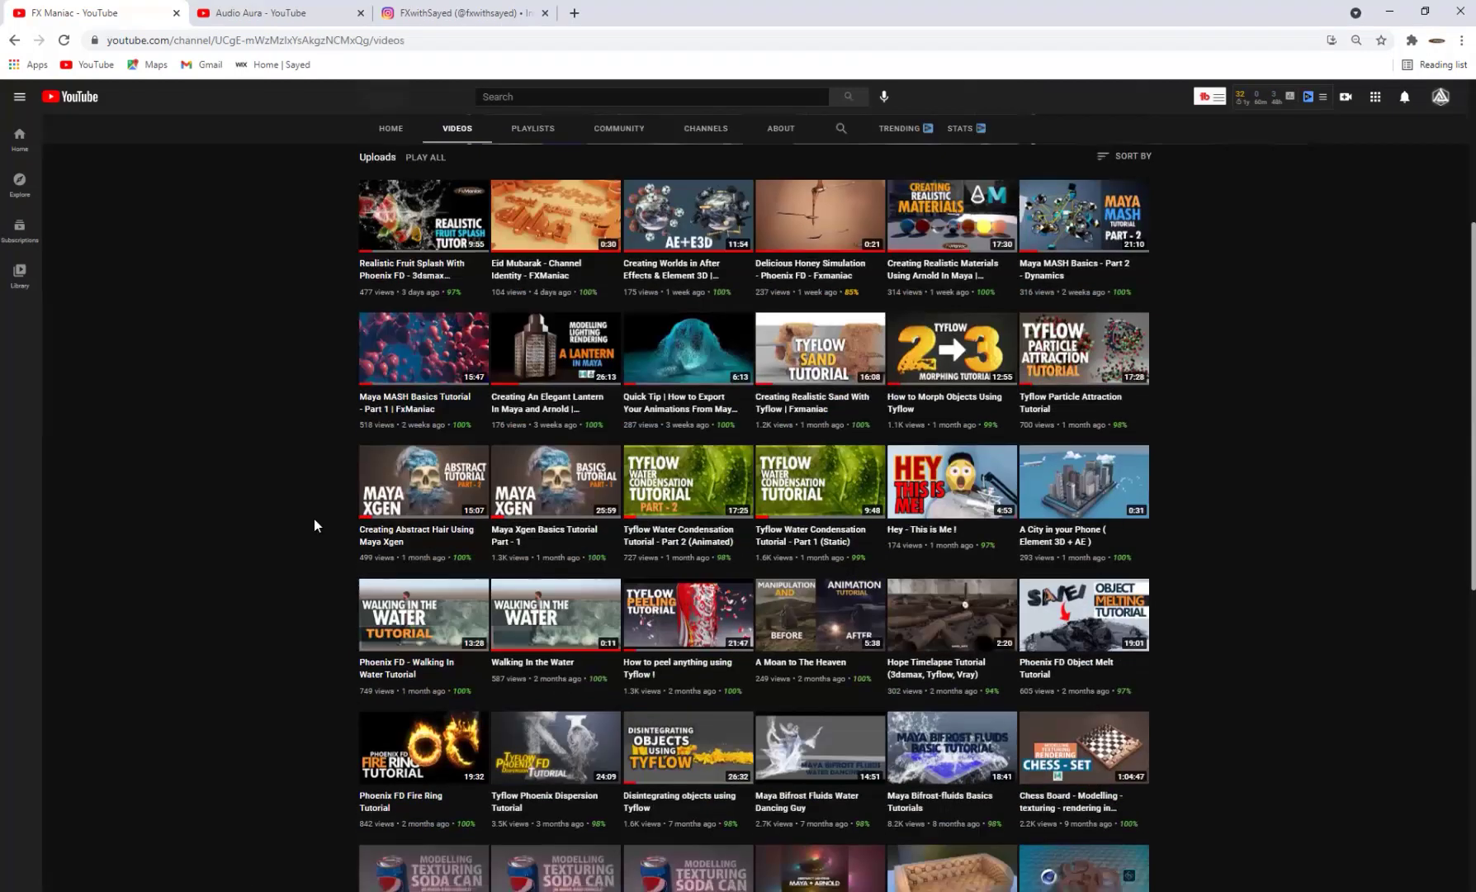
scroll(313, 525, "up", 4)
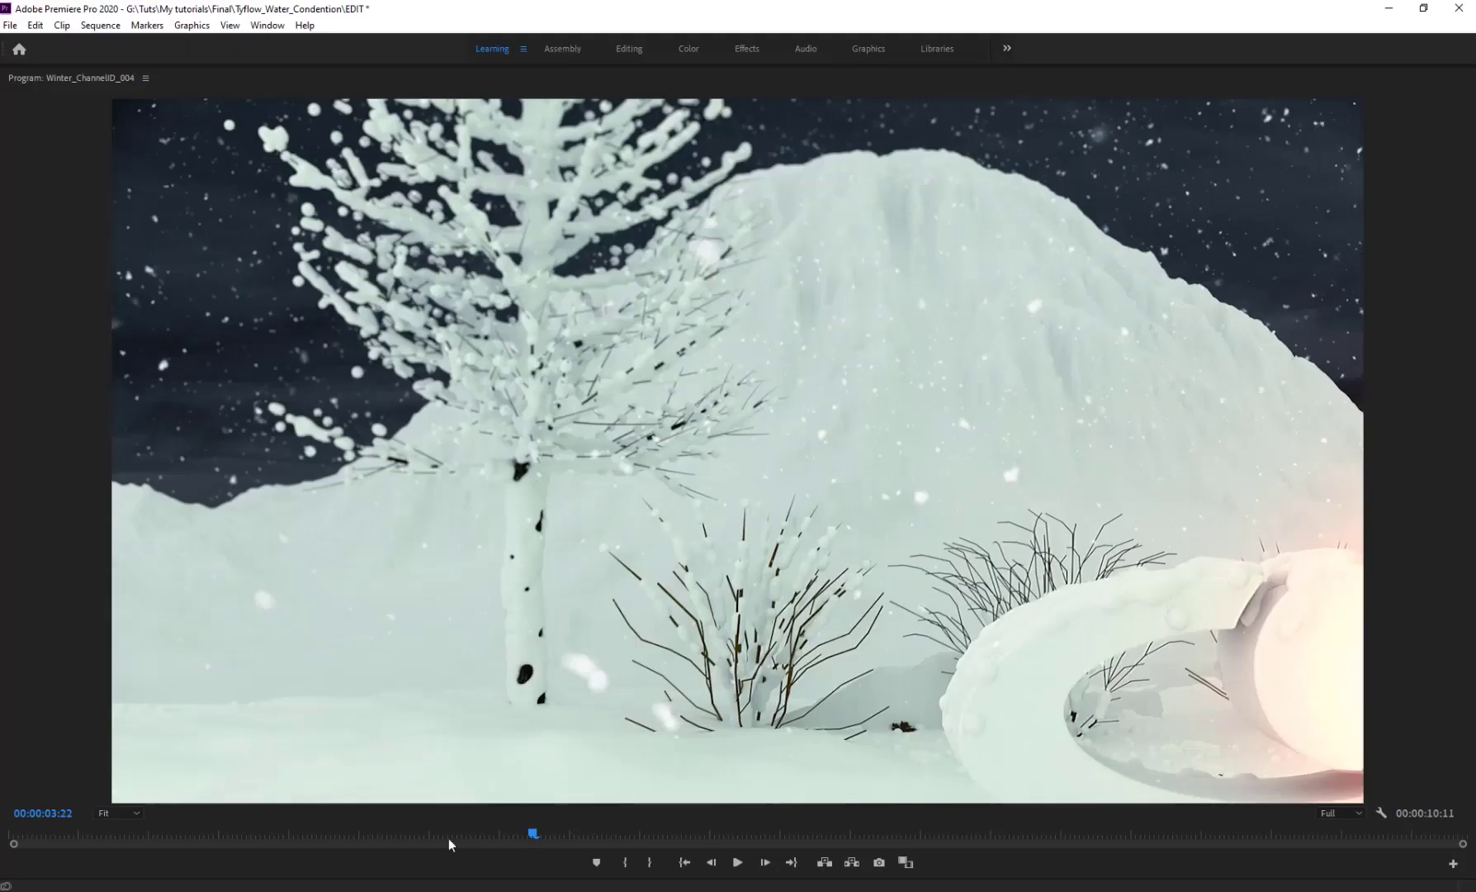
Step: Scrub through the finished winter animation to review the snow-covered logo, stopping at 00:00:06:19
left_click_drag(448, 839, 1012, 805)
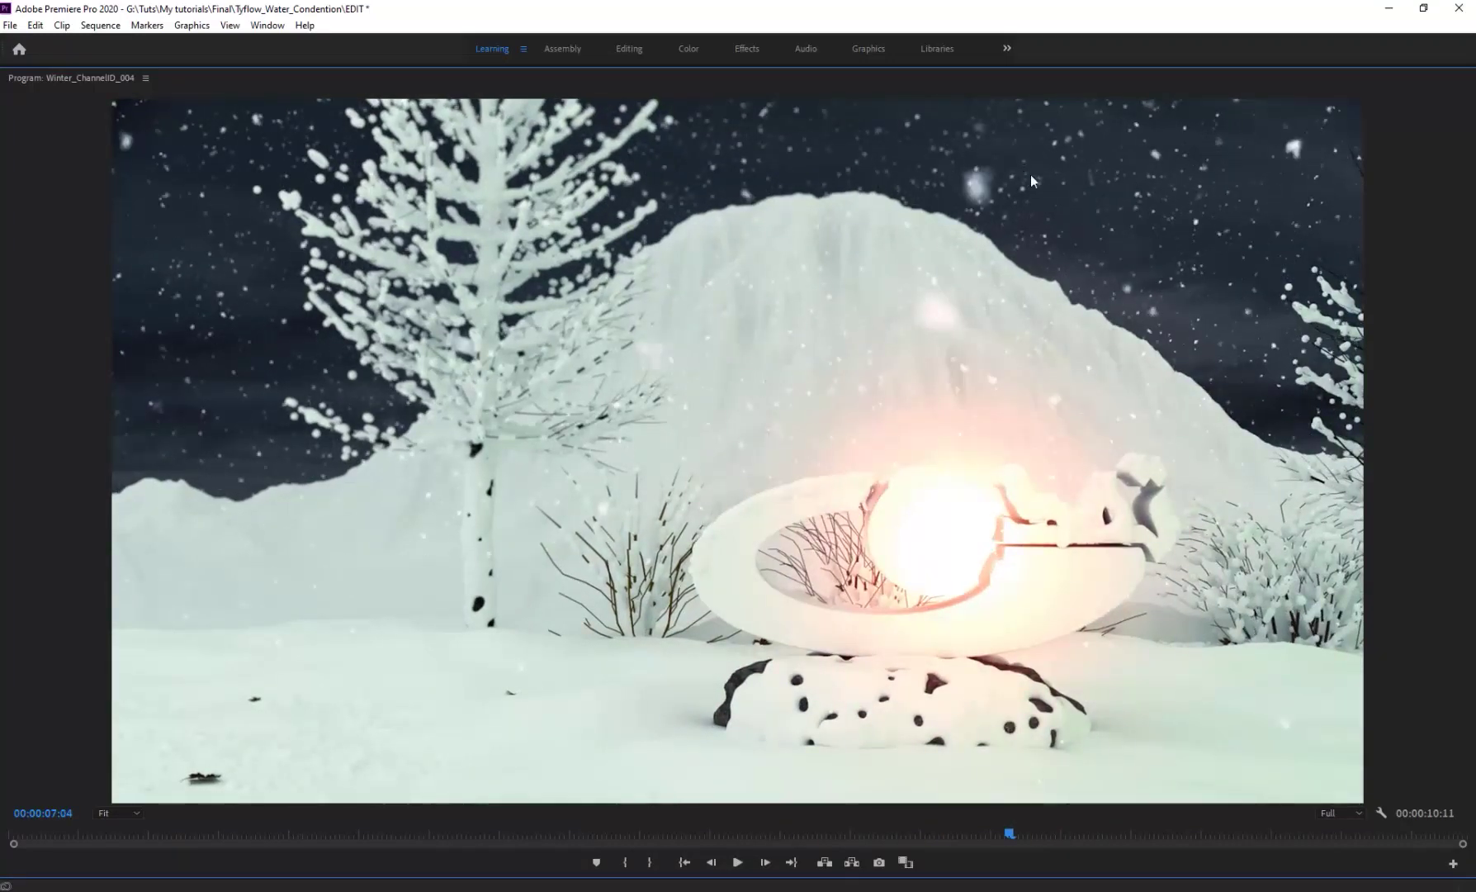
left_click_drag(851, 826, 972, 830)
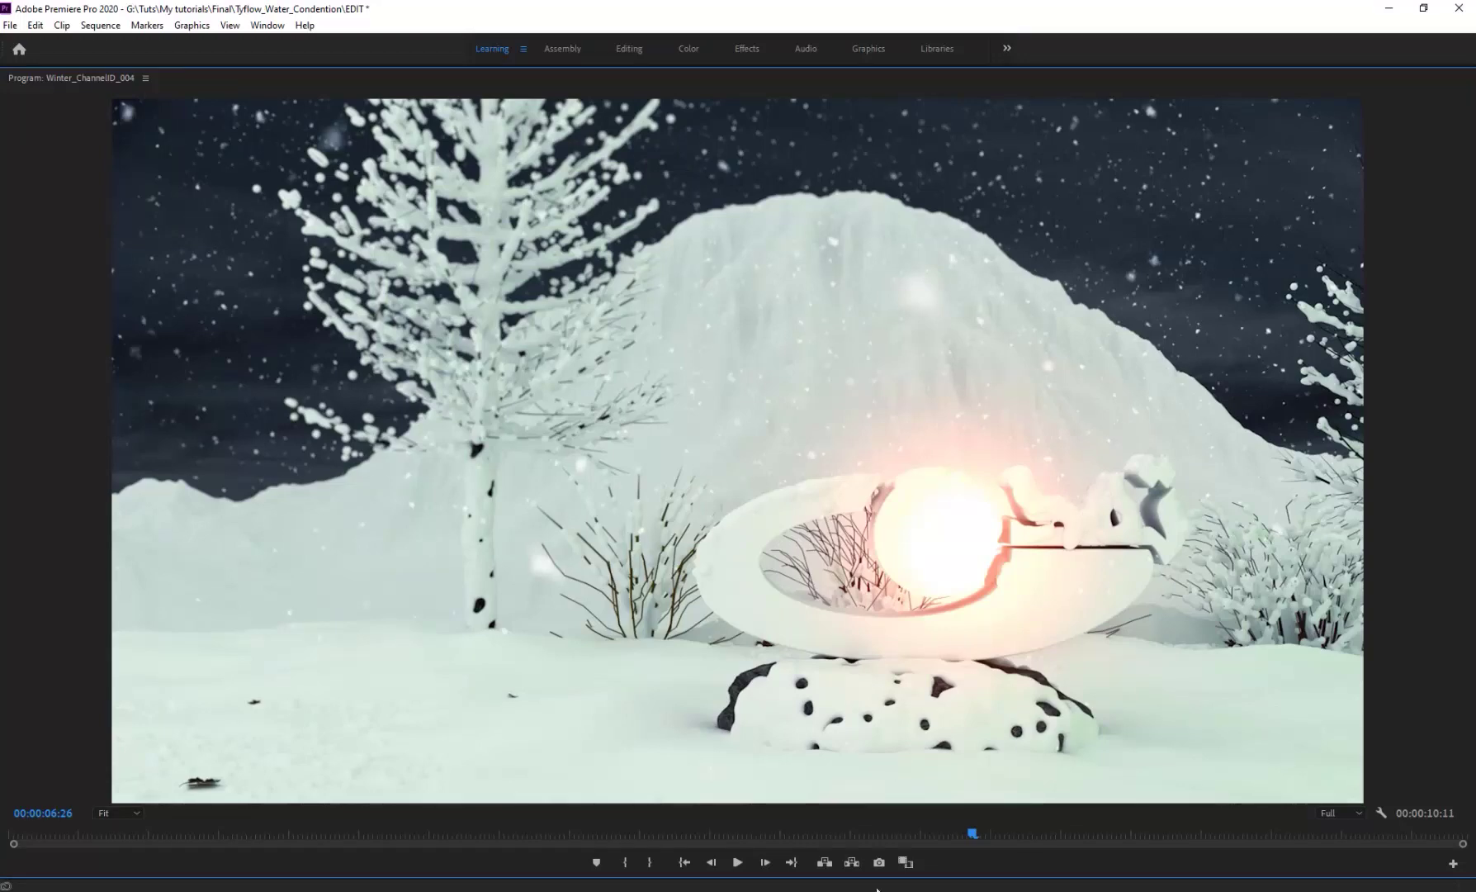
left_click_drag(799, 828, 944, 834)
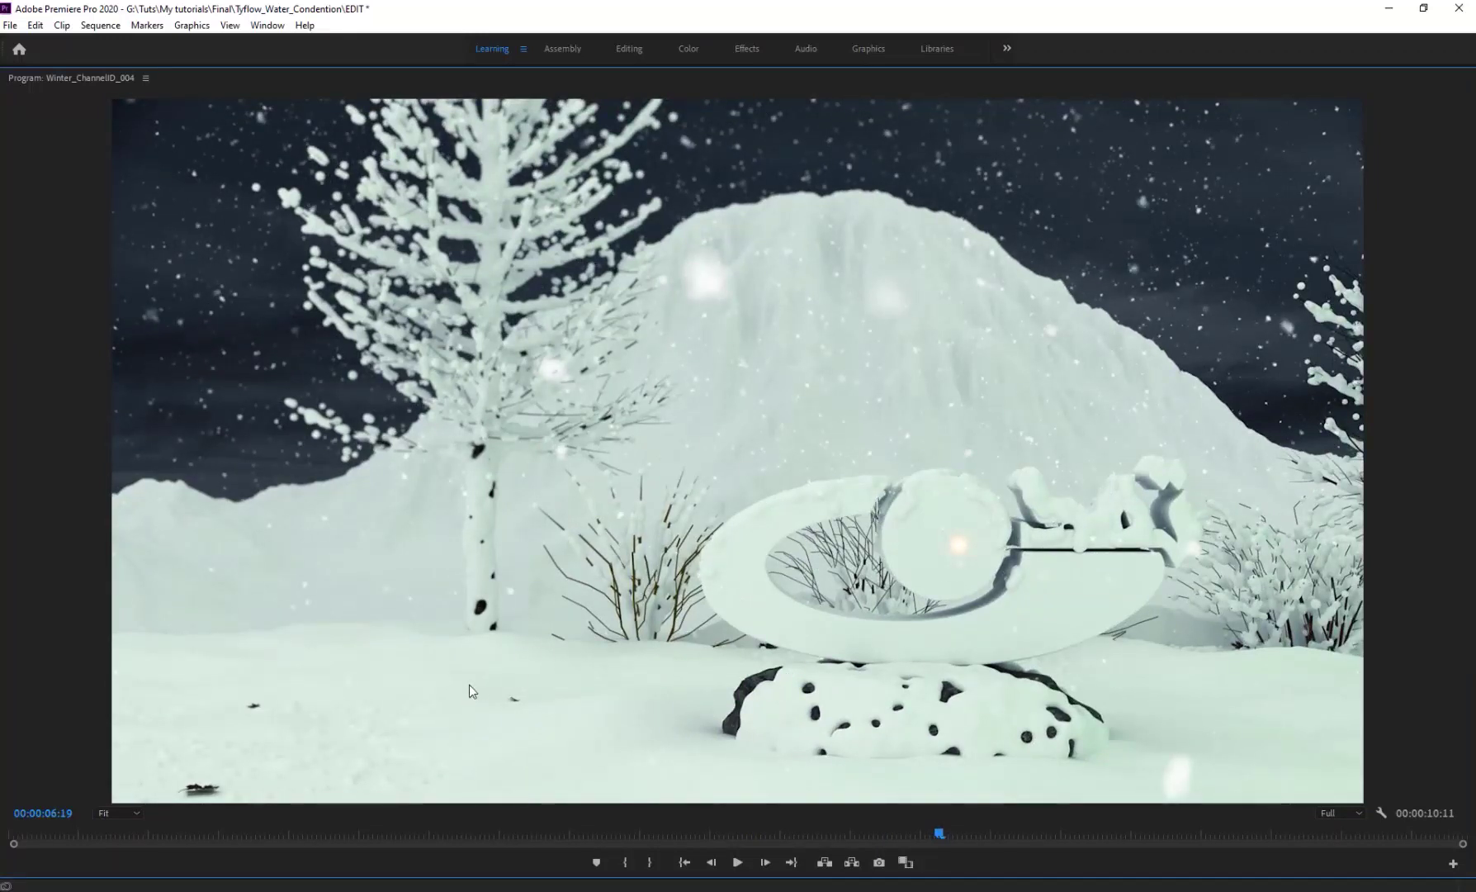
Step: Switch to 3ds Max and close the tyFlow editor window to clear the view of the snow simulation
mouse_move(450, 874)
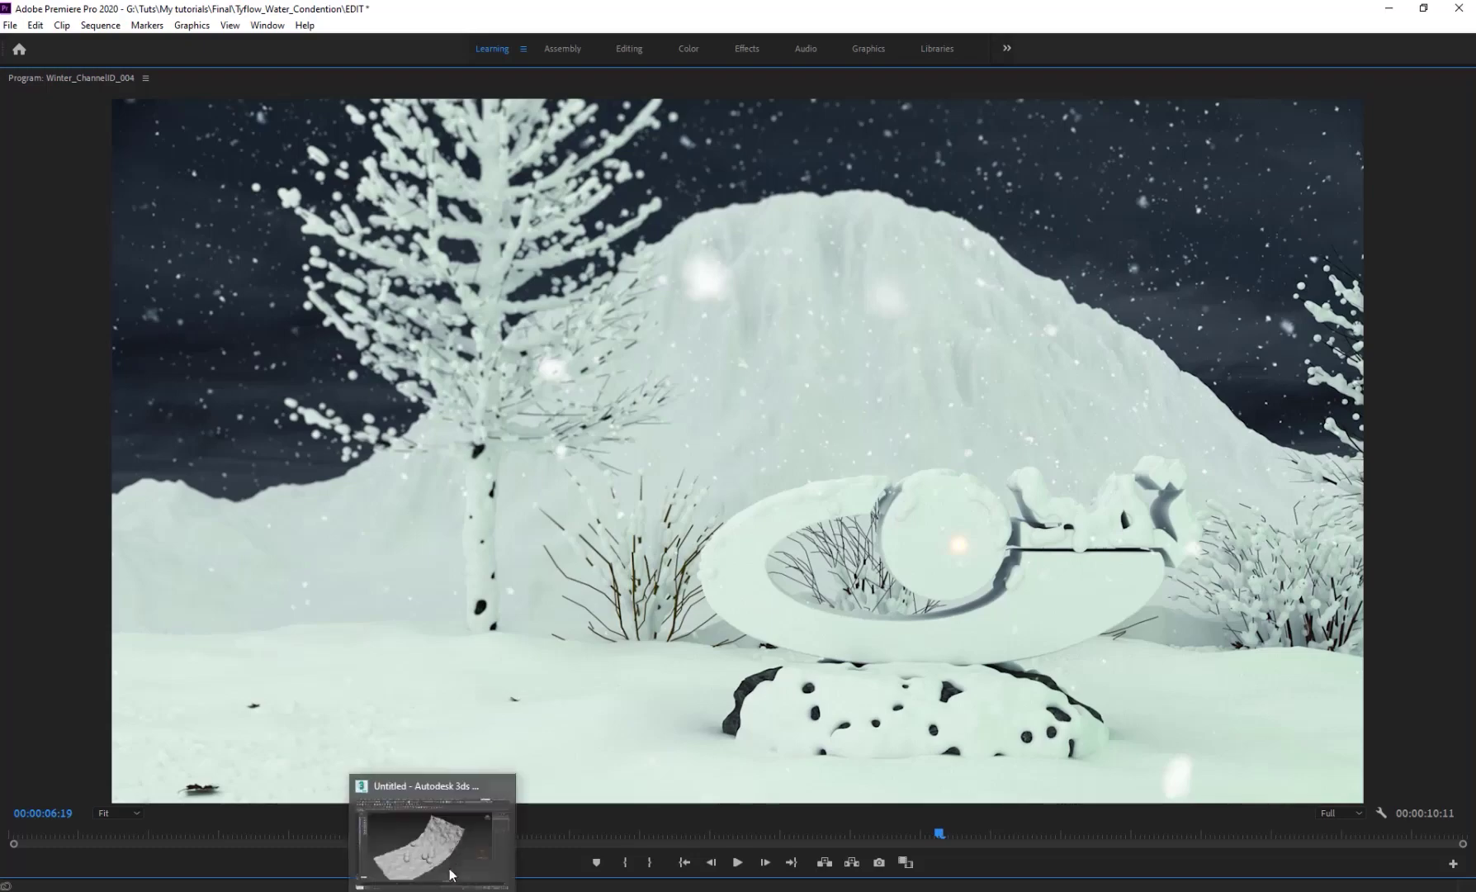
left_click(459, 818)
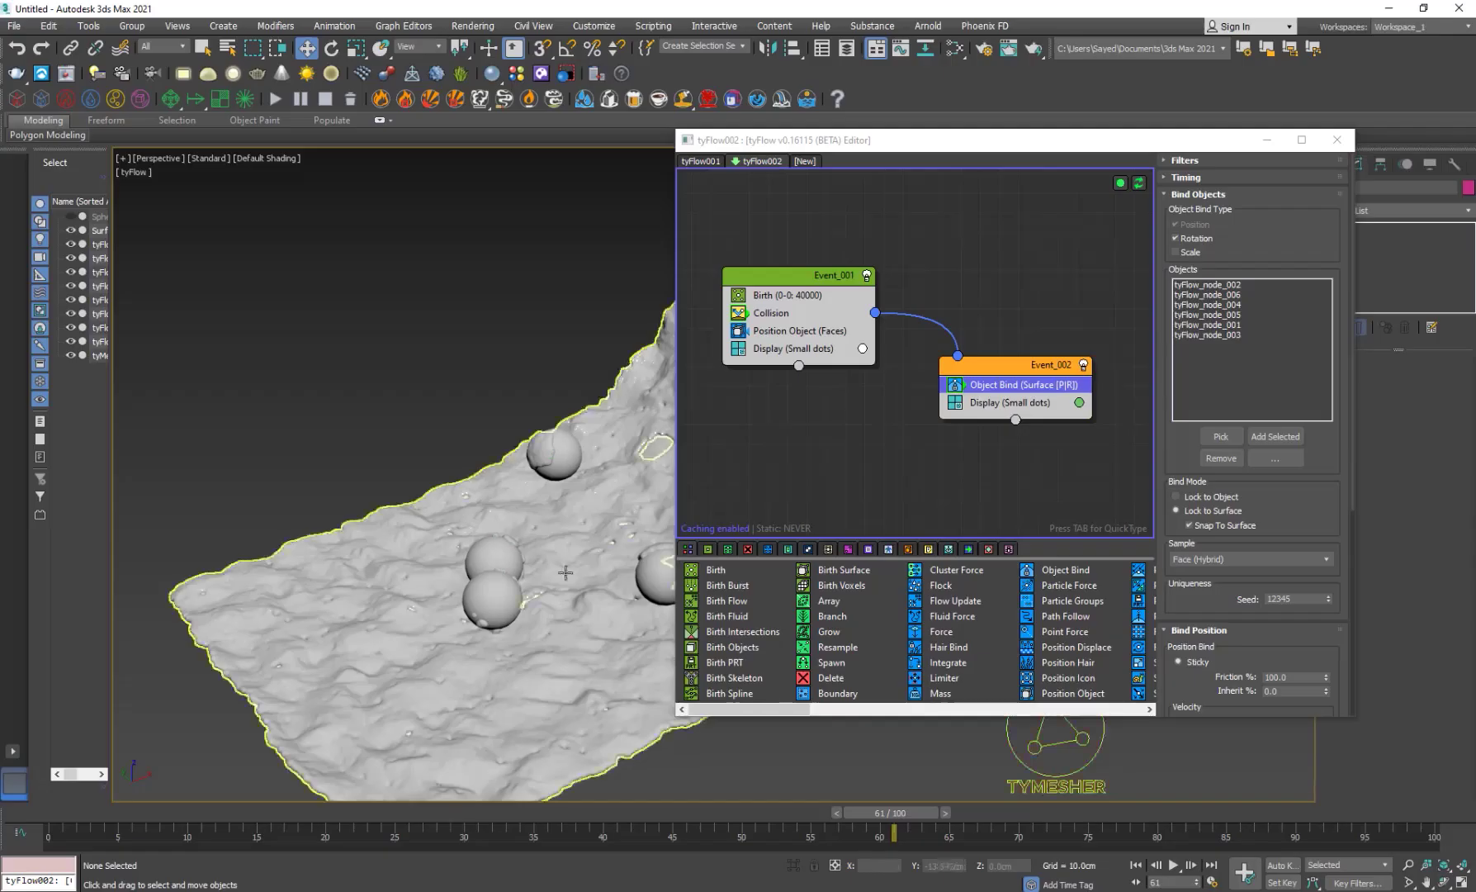
left_click(1337, 140)
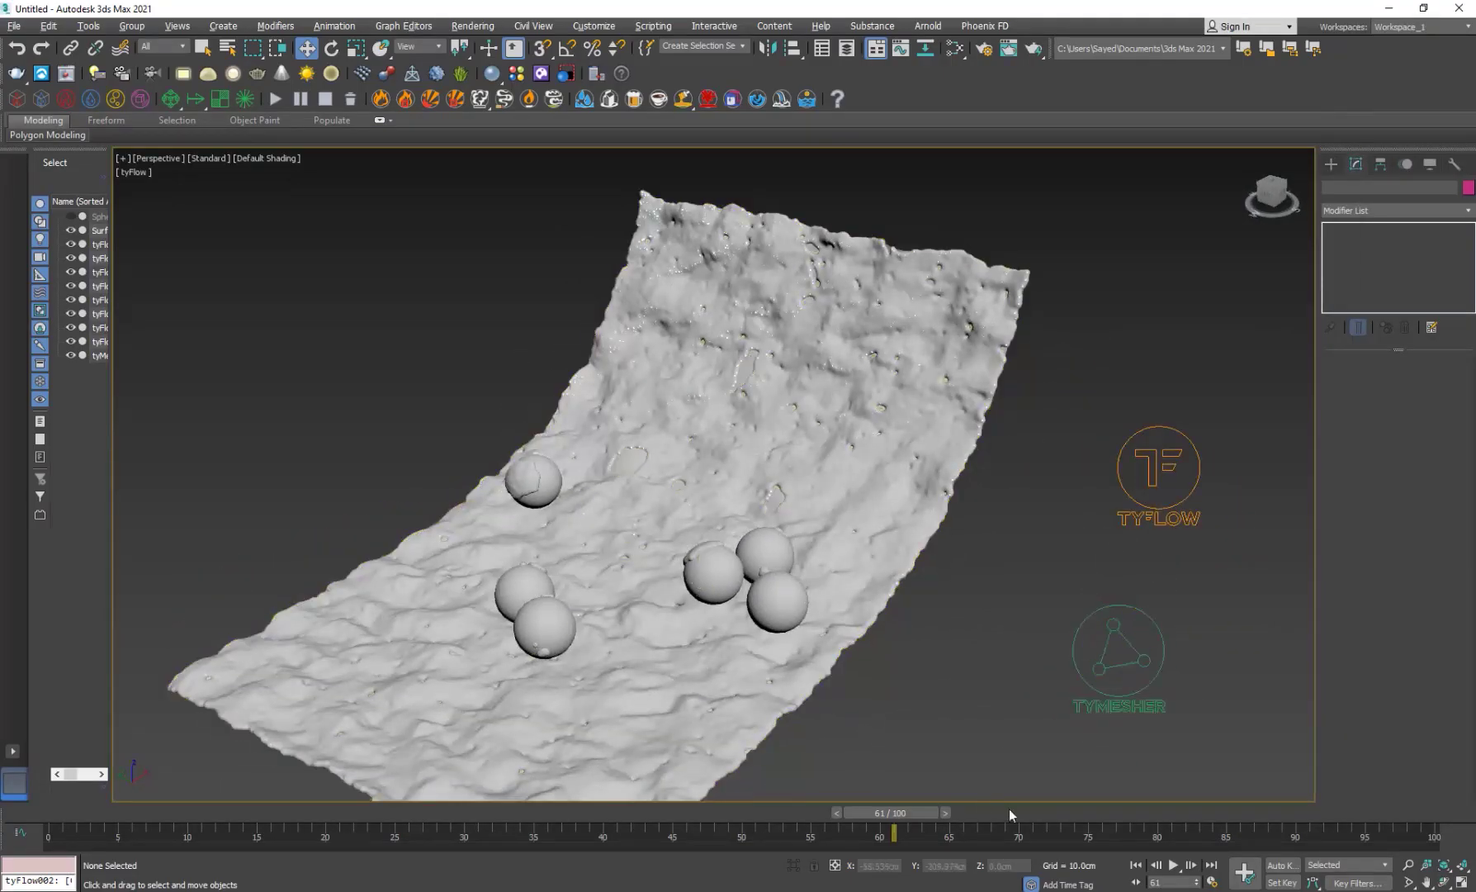
Step: Advance the simulation to frame 77 and examine the snow surface around the rolling spheres
left_click(1009, 812)
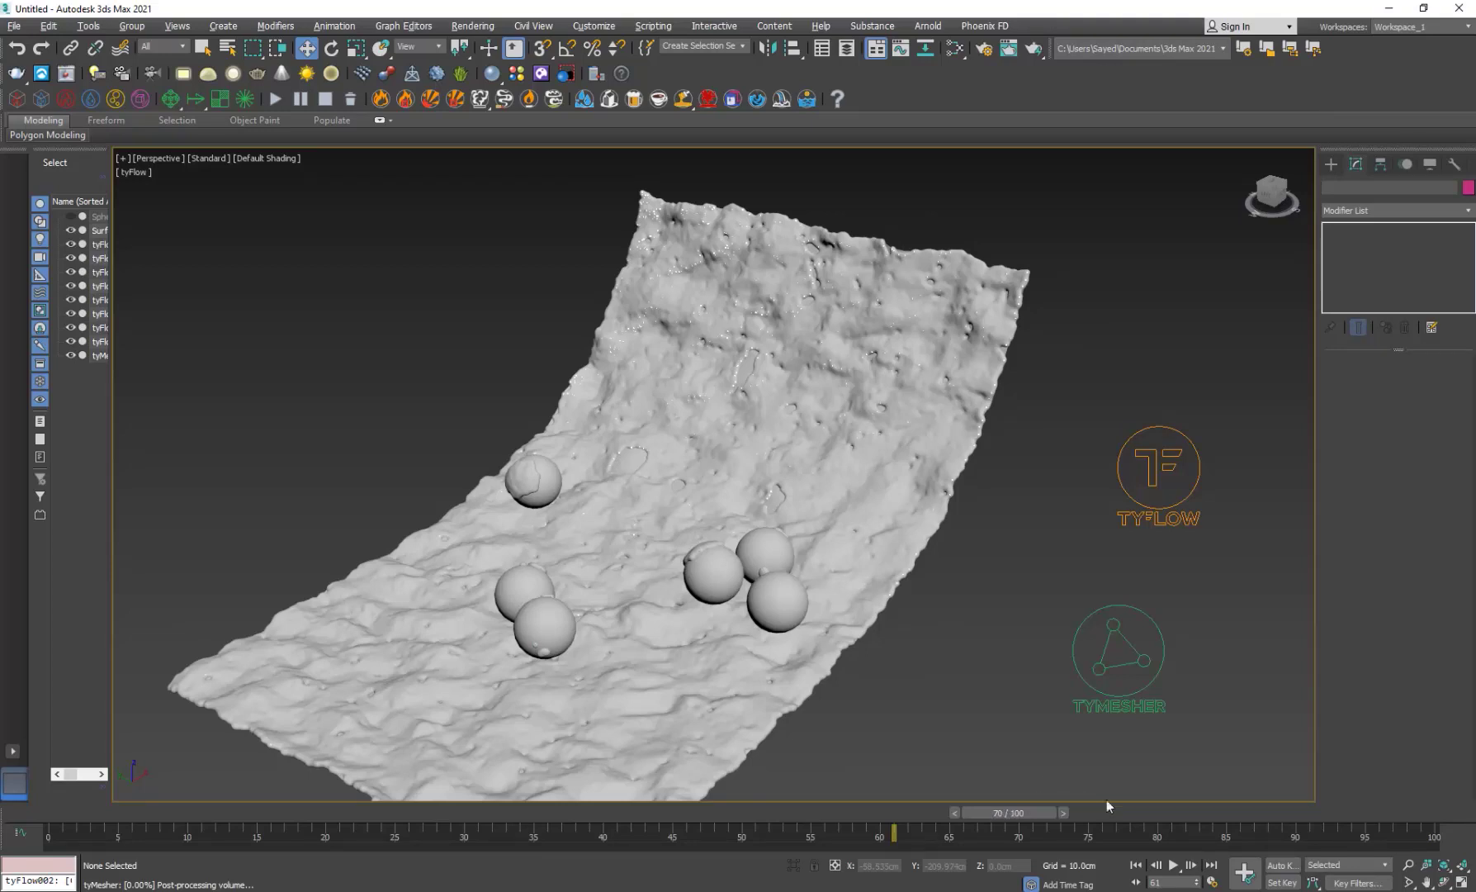
left_click(1123, 813)
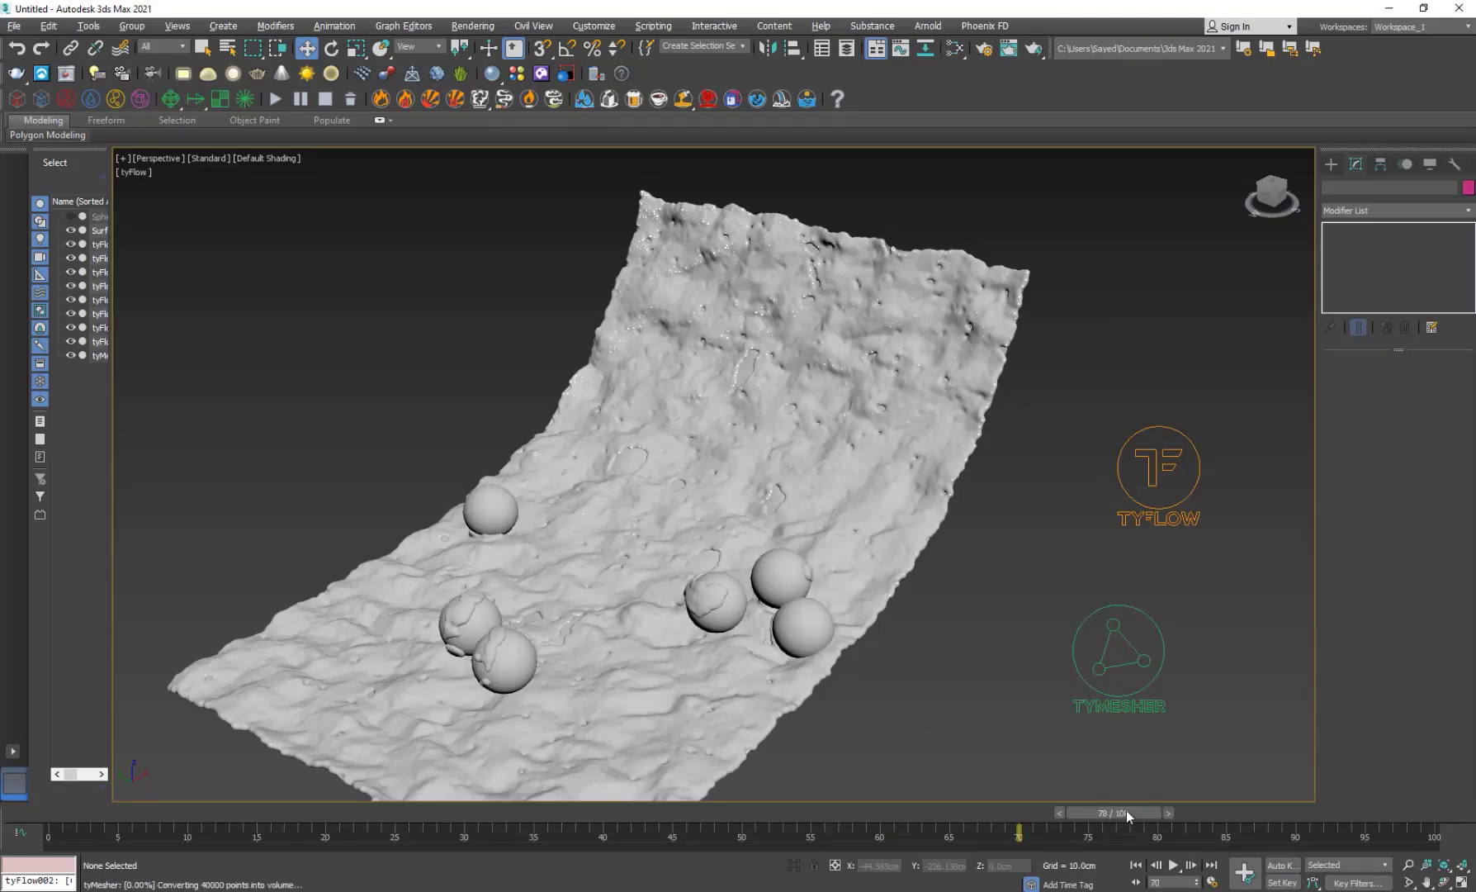
key("comma")
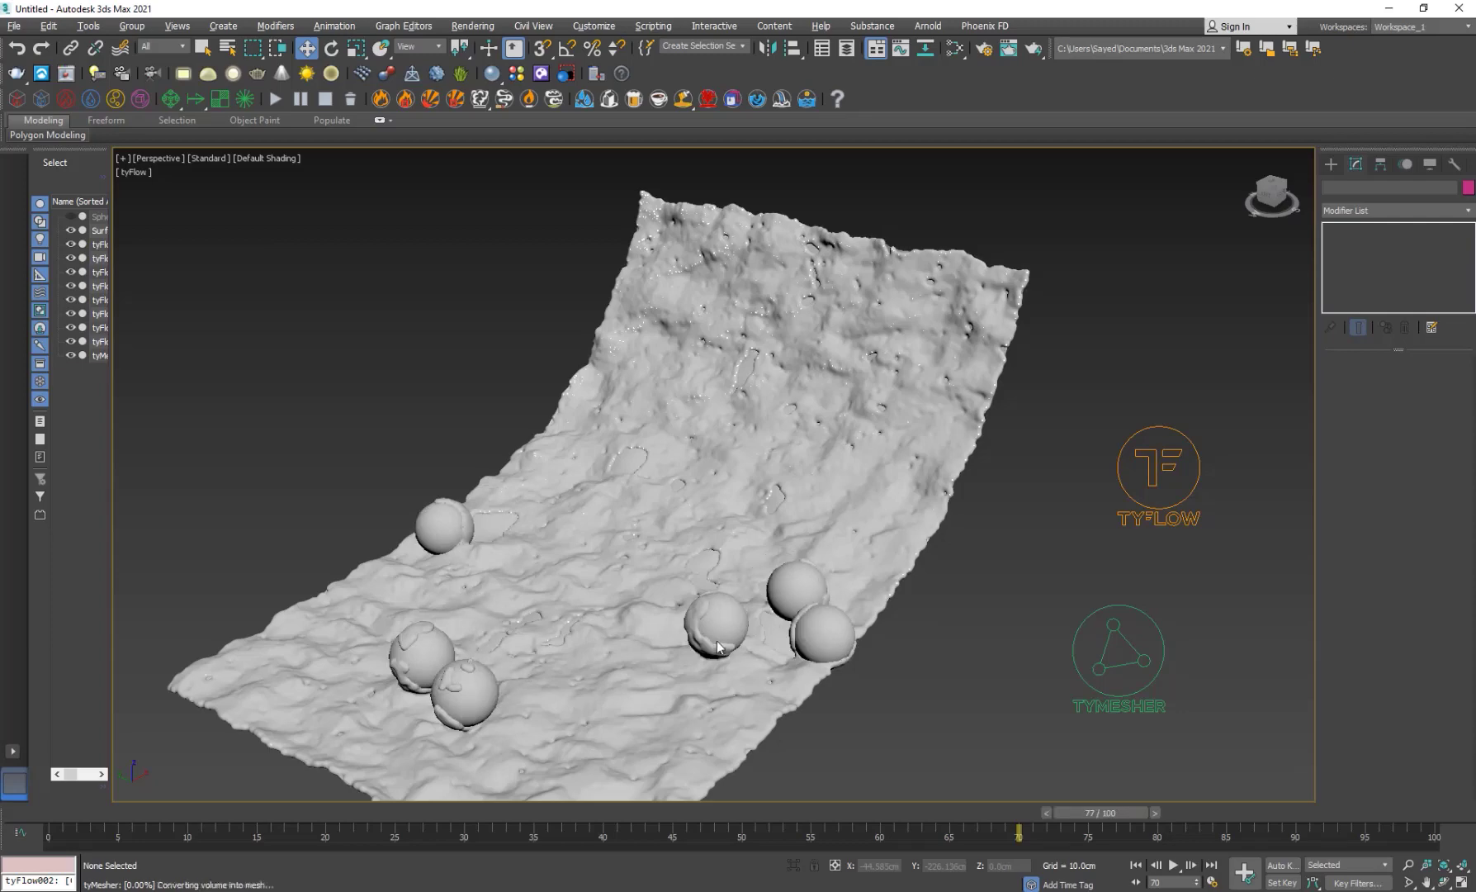
middle_click_drag(715, 644, 632, 648, "alt")
scroll(572, 477, "up", 8)
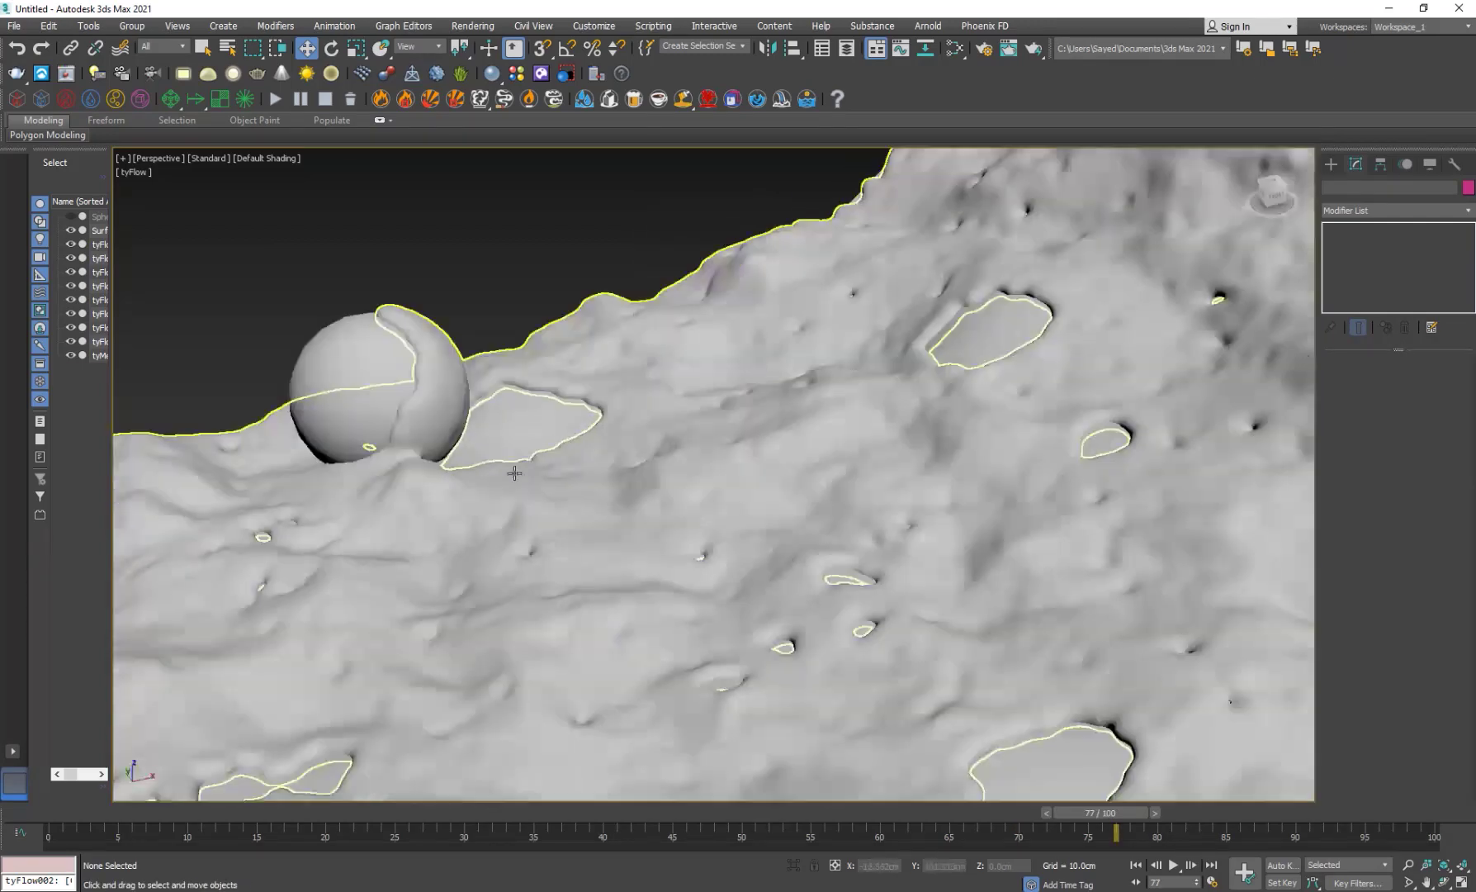
middle_click_drag(514, 474, 466, 477, "alt")
middle_click_drag(366, 461, 507, 477)
scroll(507, 476, "down", 10)
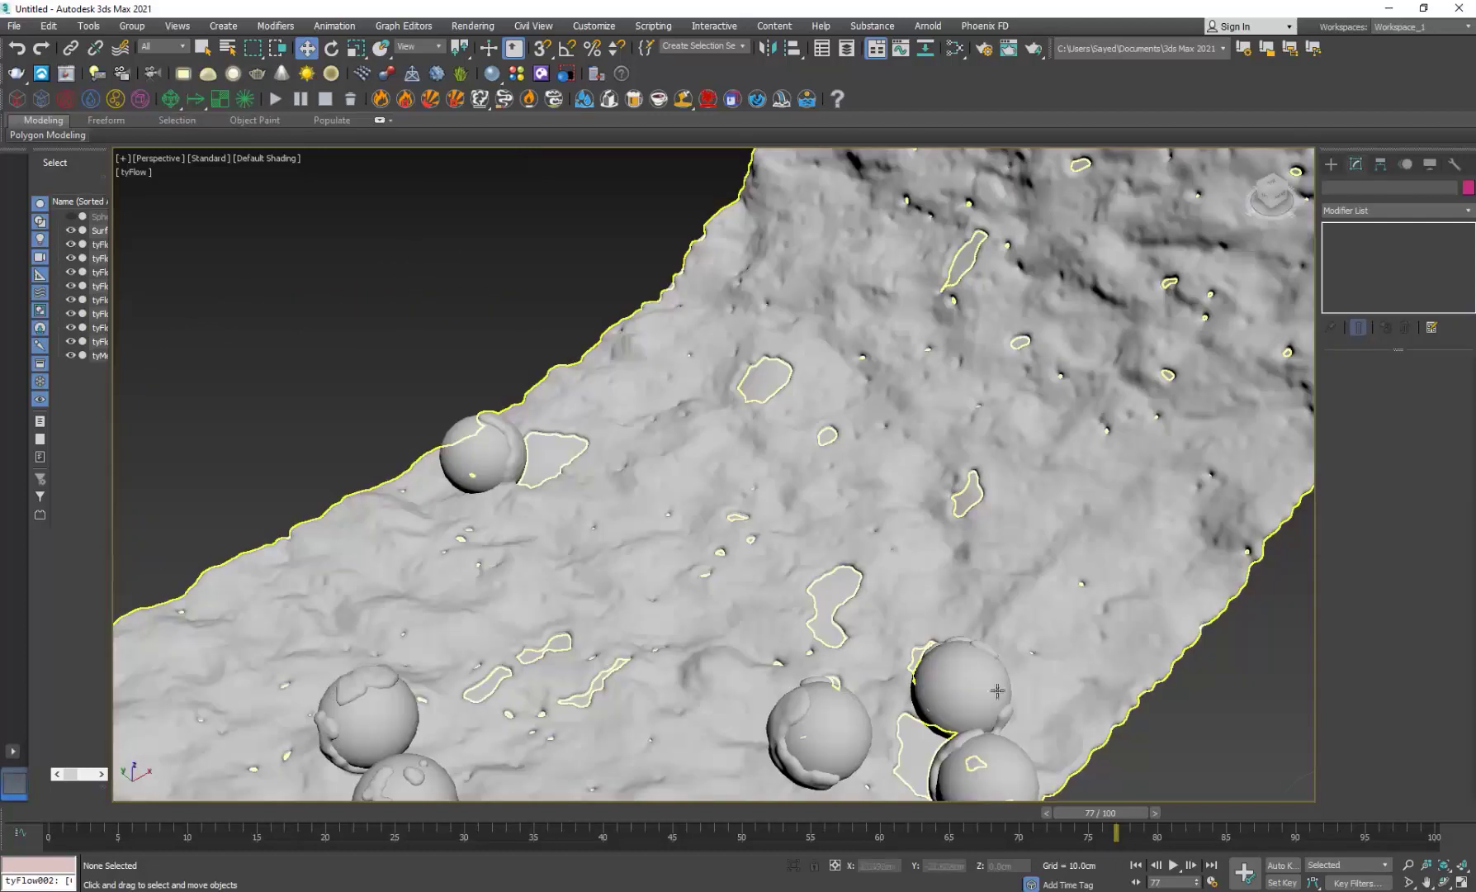
Step: Go to frame 91 and inspect the trails behind the spheres across the snow mesh
left_click(1297, 814)
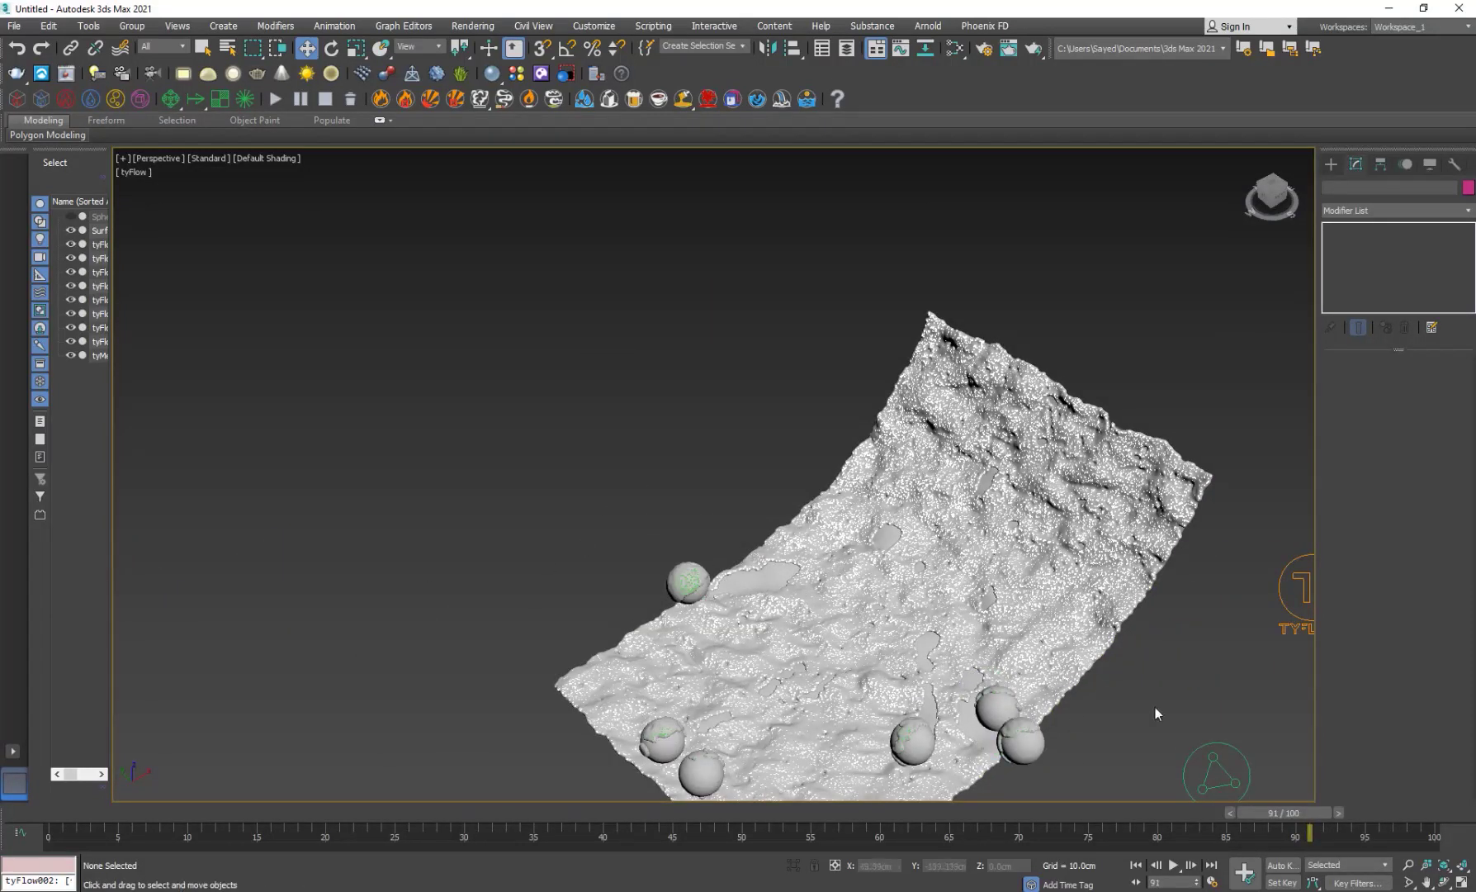
scroll(743, 619, "up", 5)
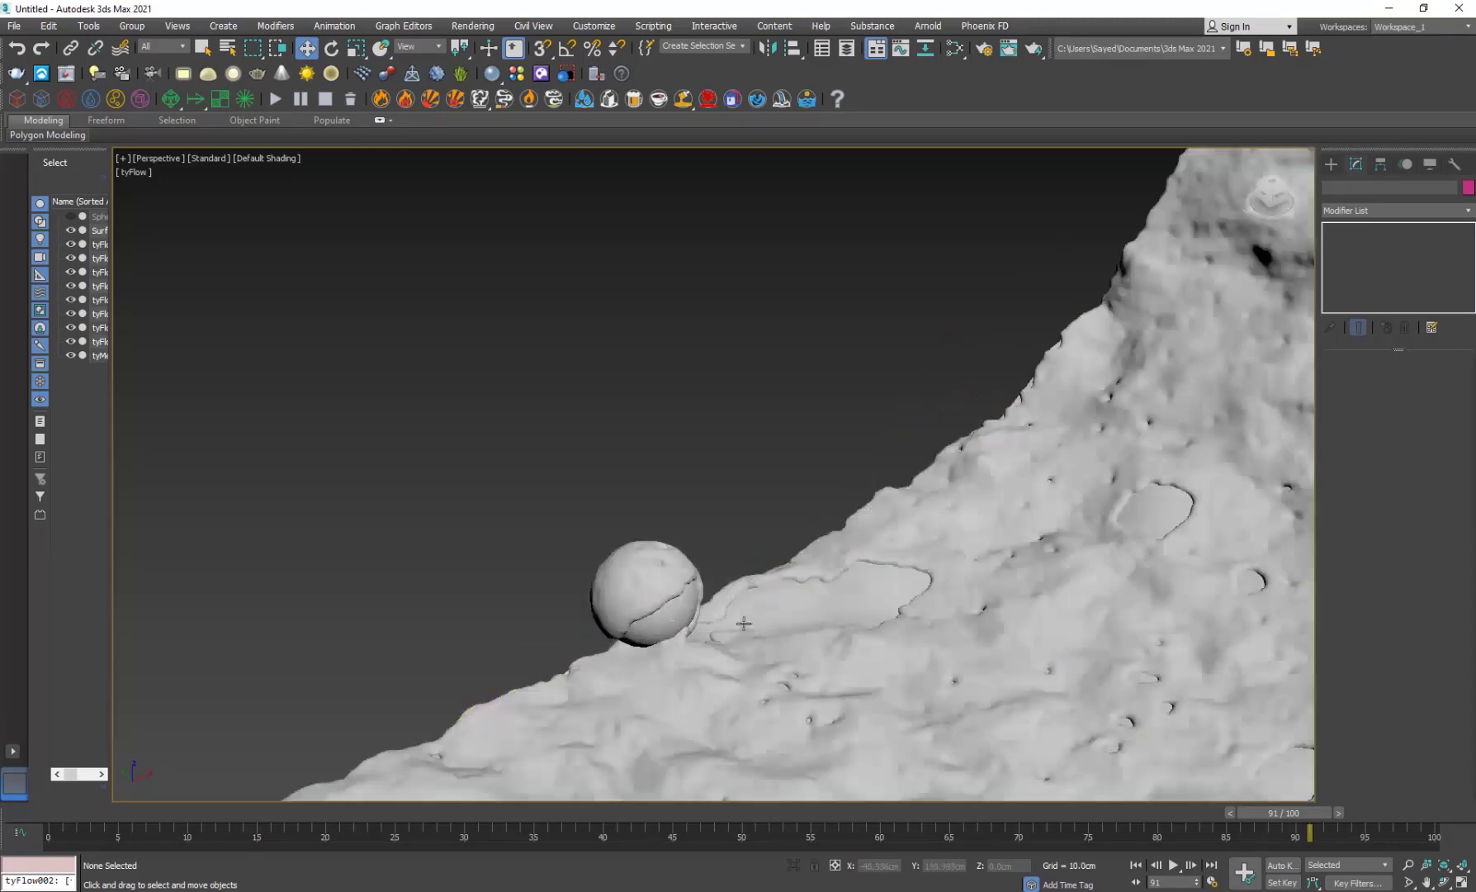
scroll(625, 386, "down", 5)
middle_click_drag(626, 386, 598, 396)
scroll(652, 497, "up", 3)
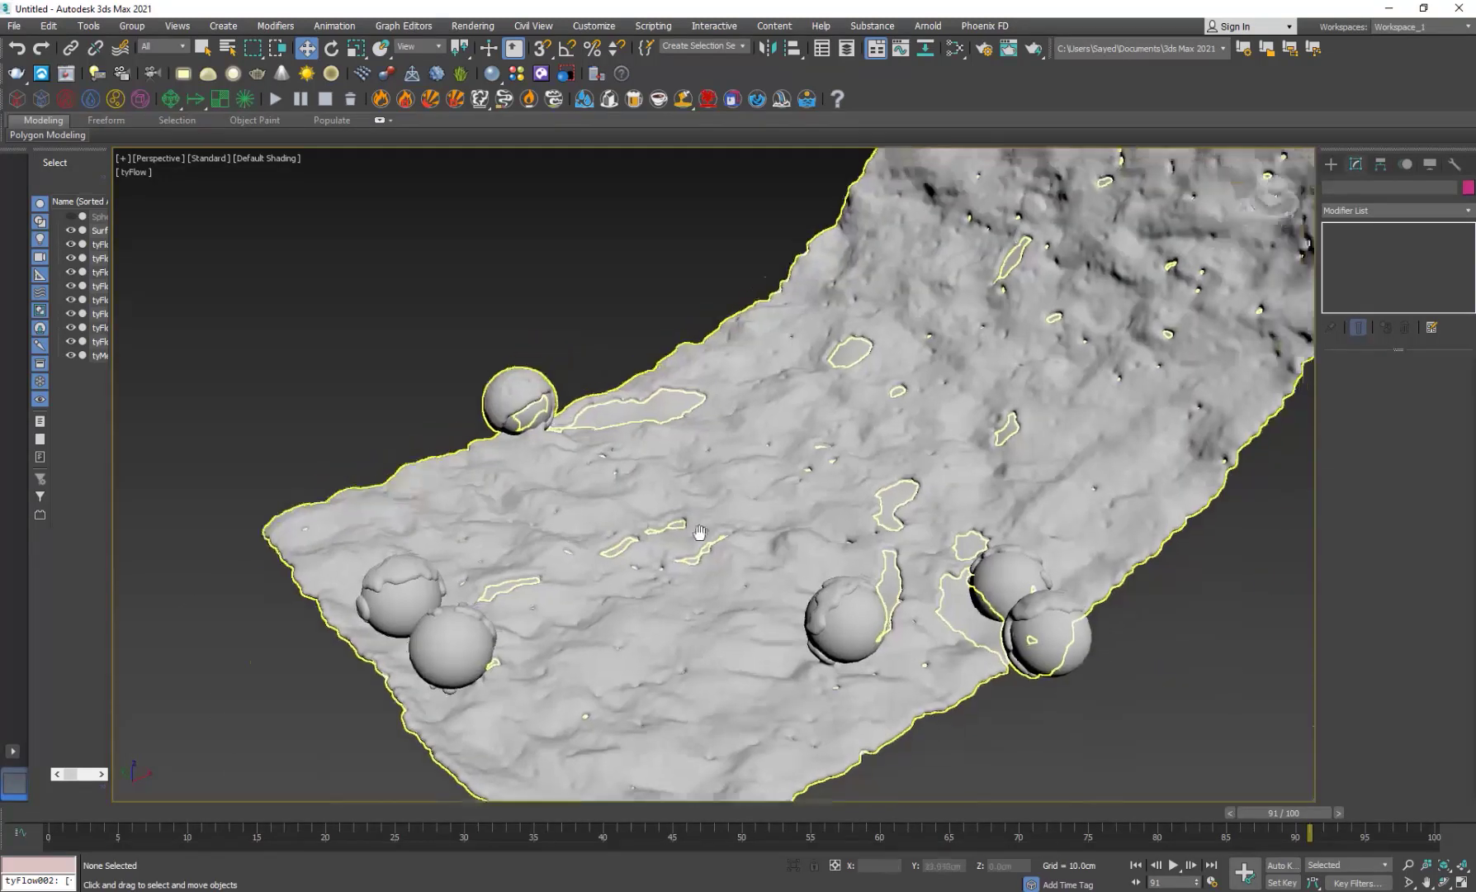
middle_click_drag(653, 496, 590, 551)
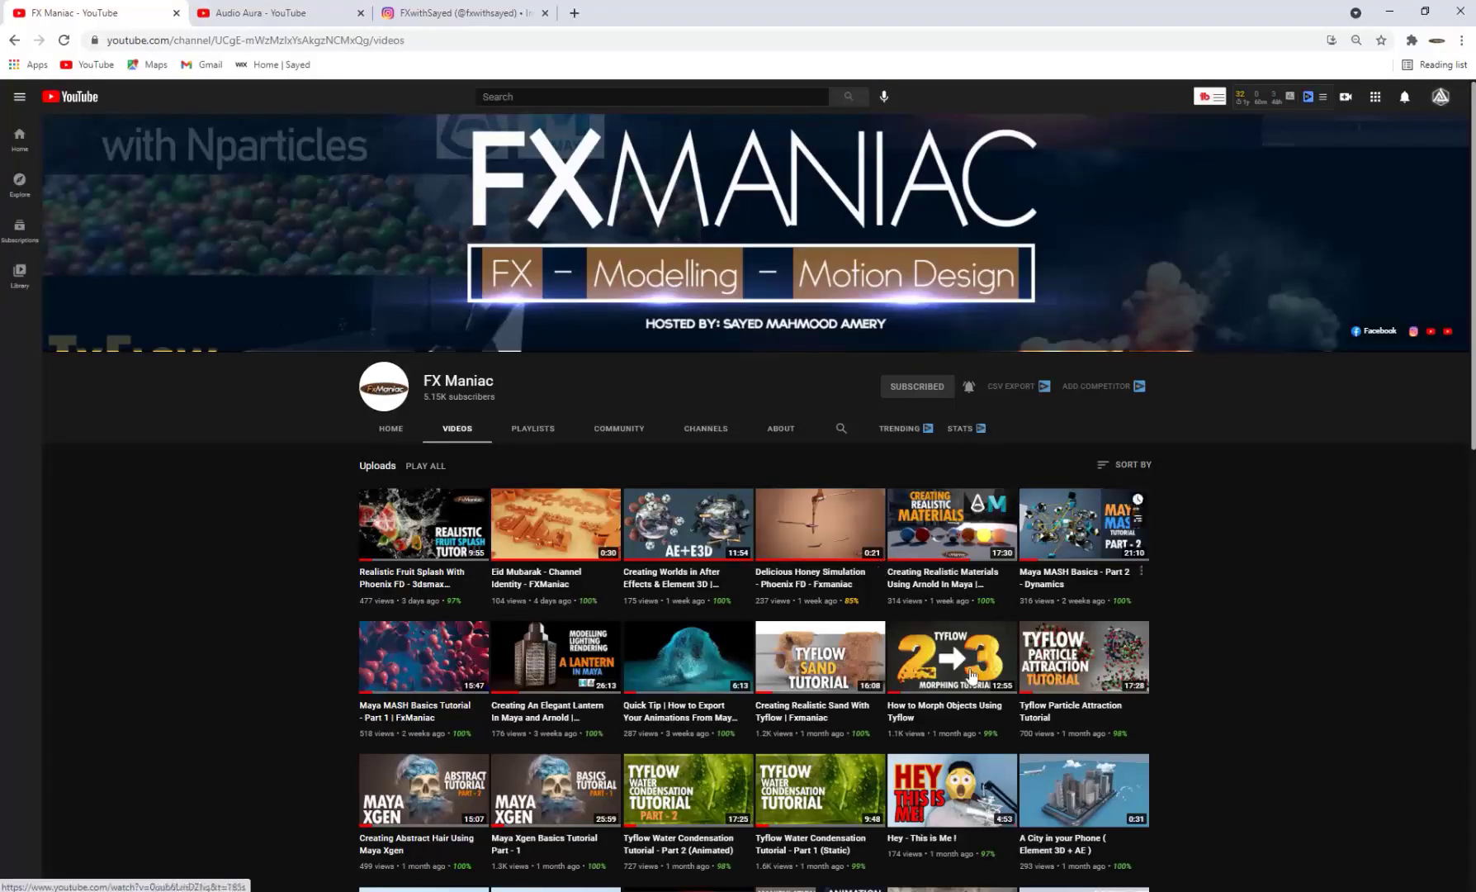
Step: Set the notifications for the FX Maniac YouTube channel to All
scroll(790, 609, "down", 2)
scroll(790, 609, "up", 2)
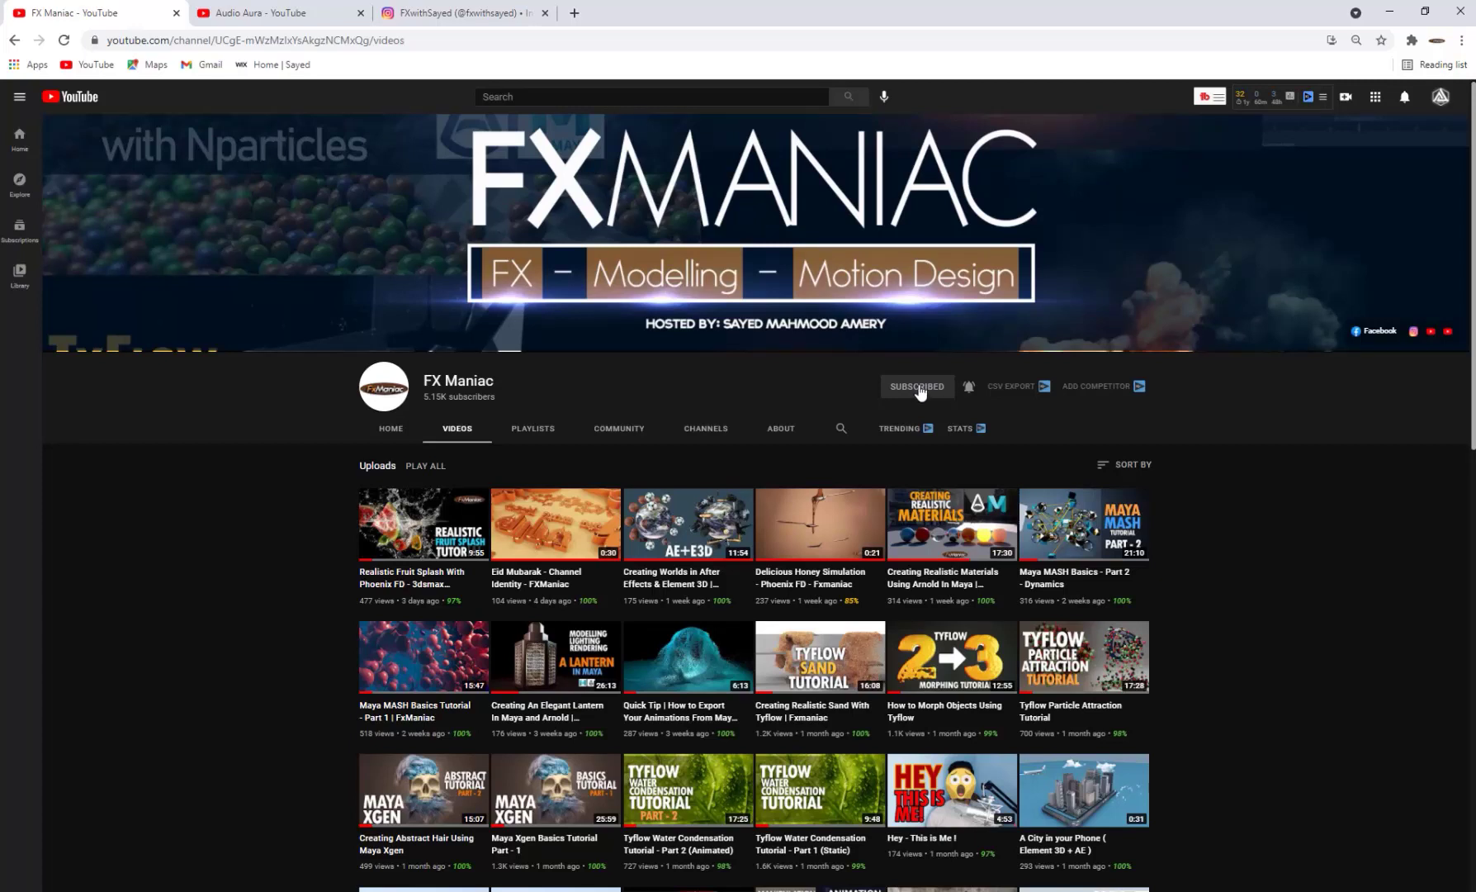
left_click(970, 387)
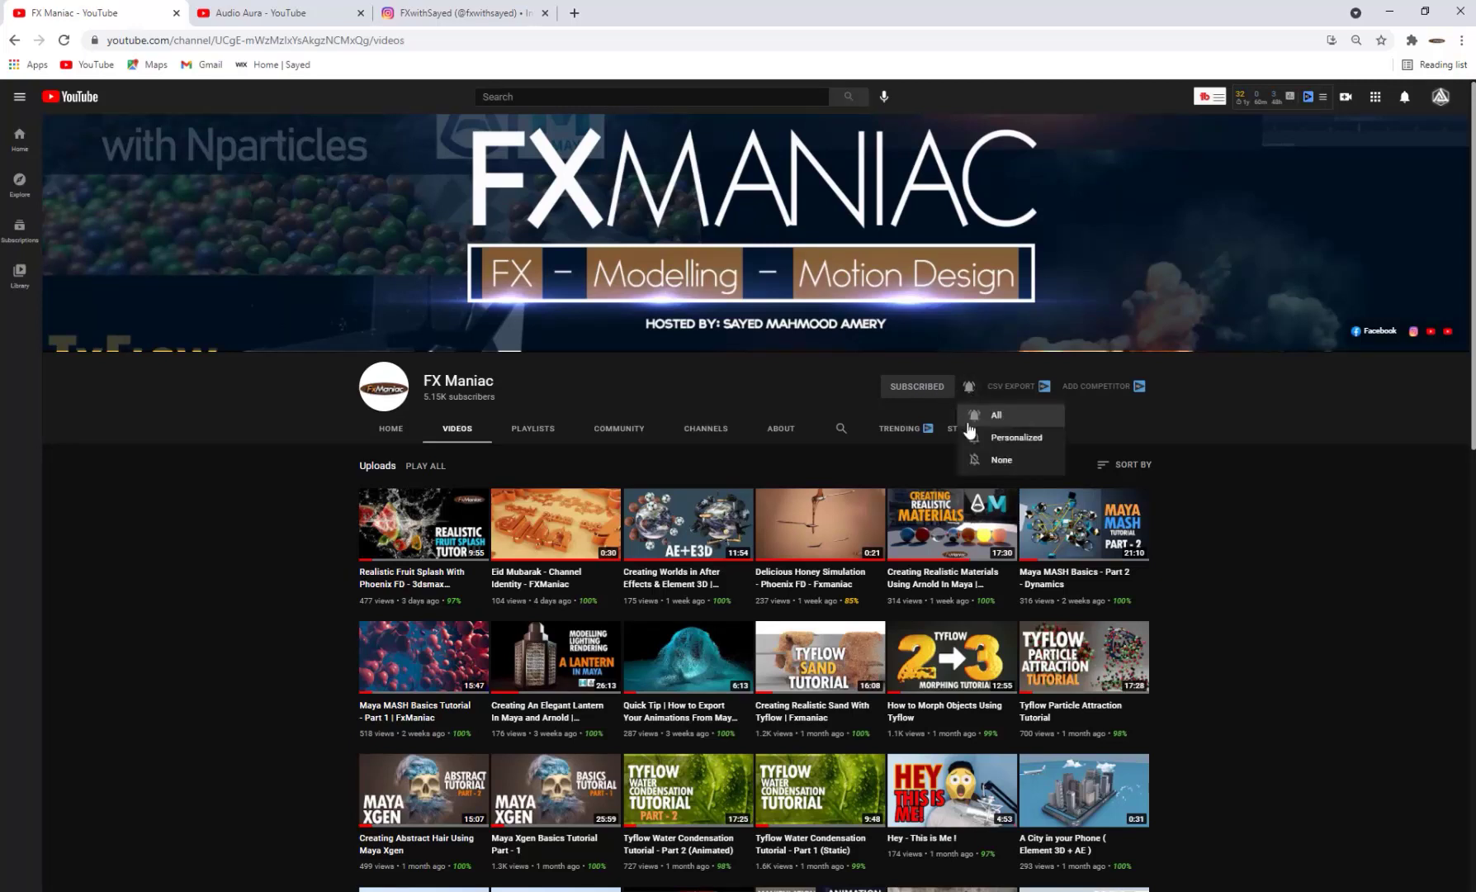
left_click(1024, 423)
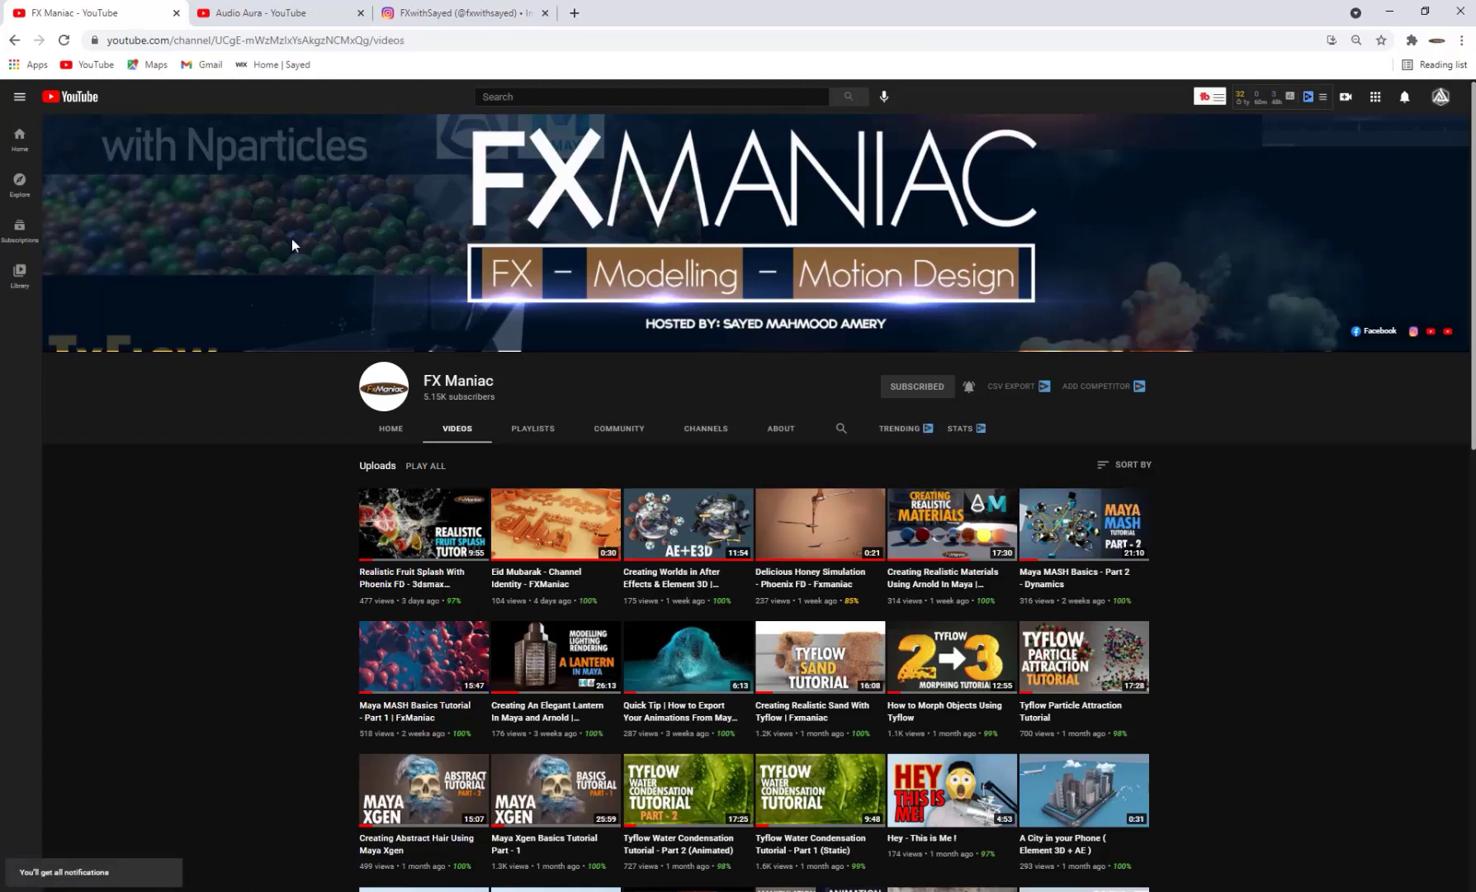
Step: Switch to the Audio Aura channel page and look through its uploaded royalty-free music videos
left_click(281, 16)
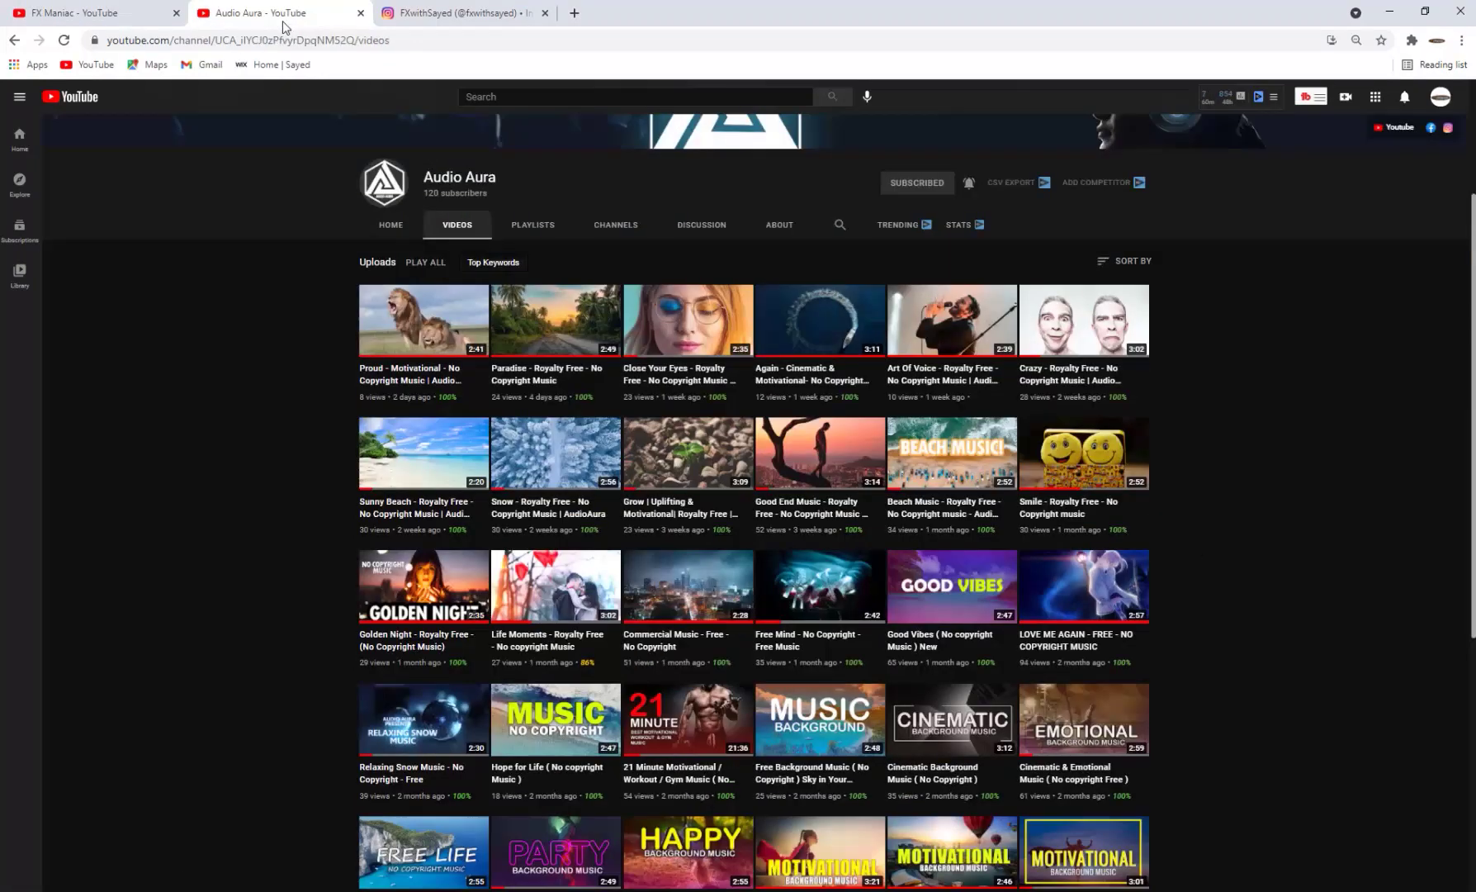
scroll(548, 448, "up", 3)
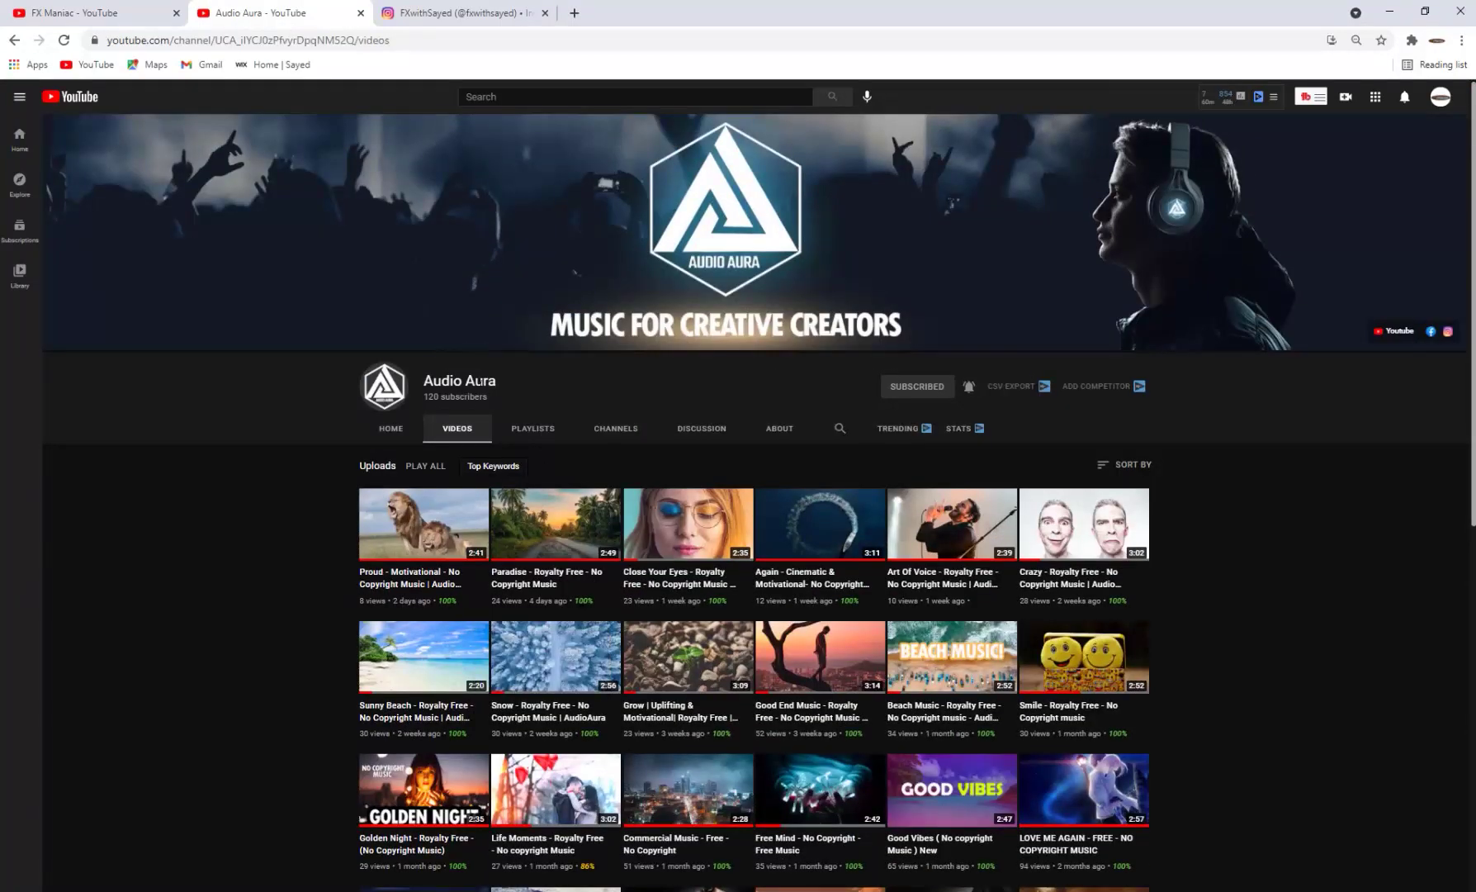
double_click(481, 381)
left_click(512, 395)
scroll(735, 404, "down", 5)
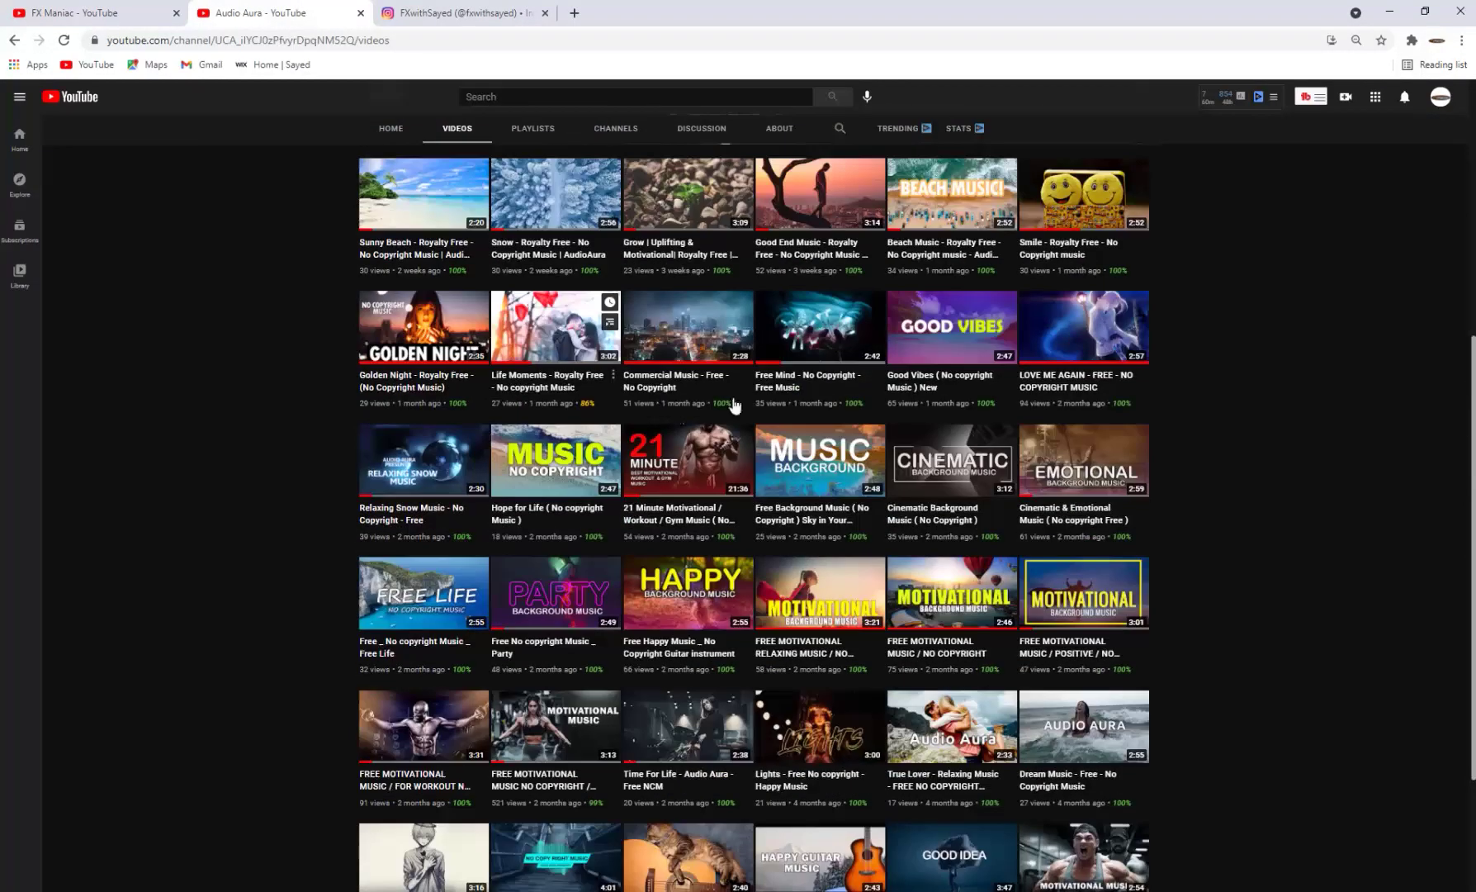
scroll(734, 405, "up", 4)
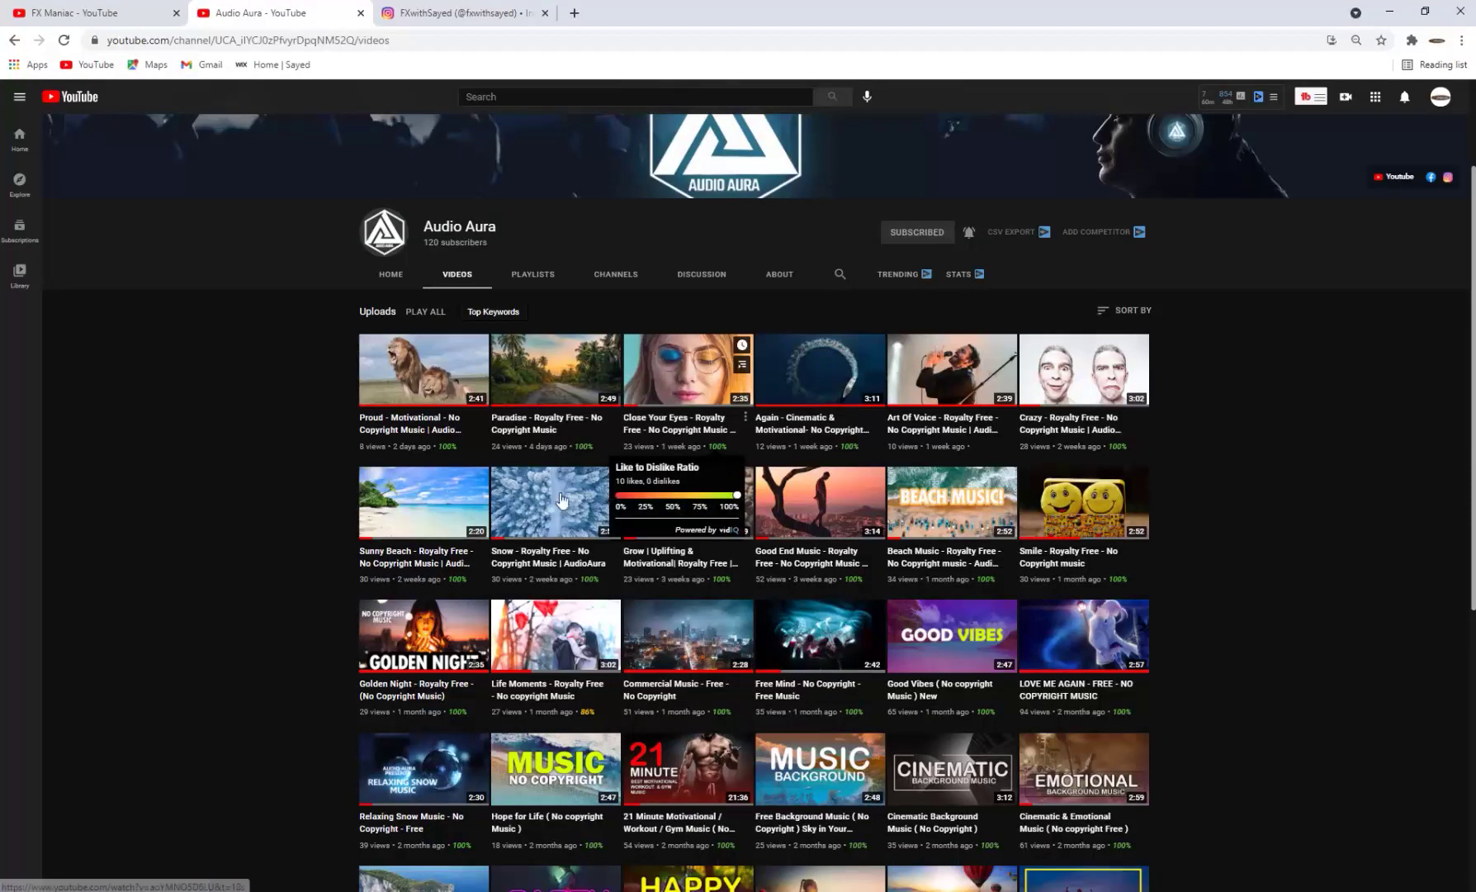
scroll(565, 496, "down", 2)
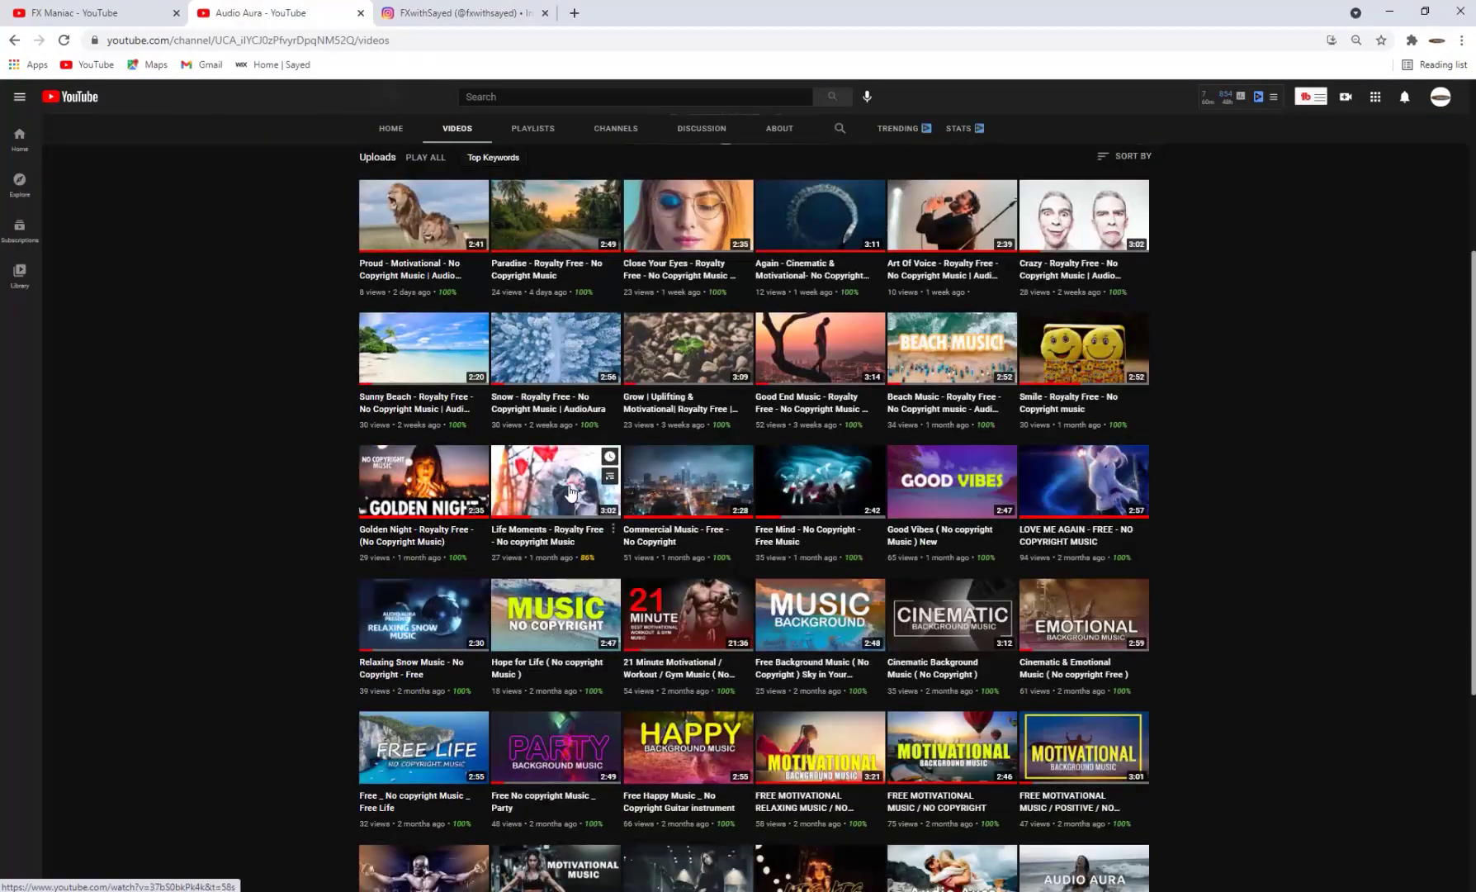
scroll(570, 493, "up", 2)
scroll(501, 529, "down", 2)
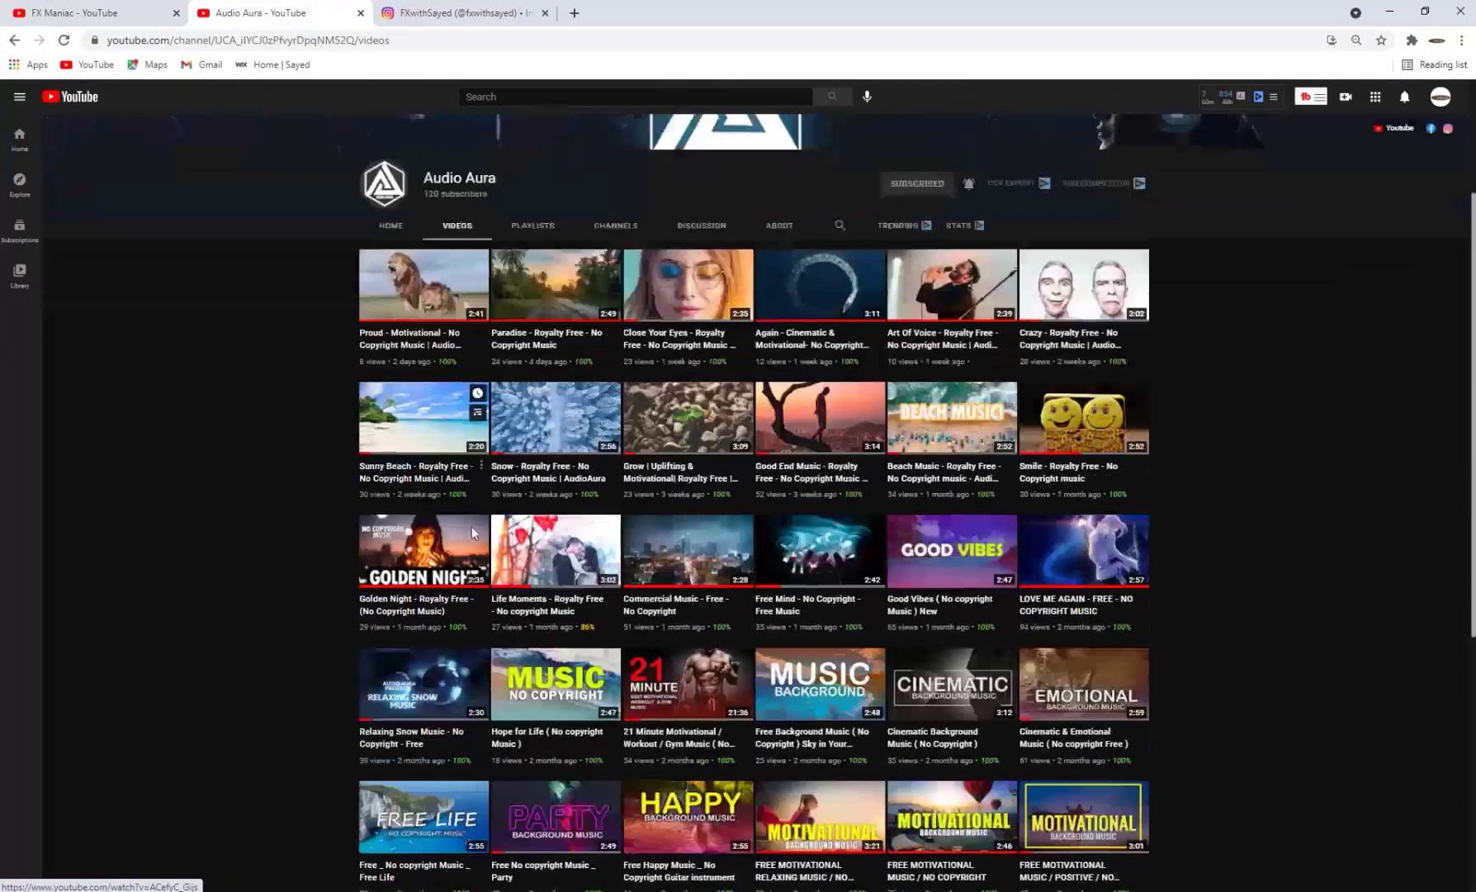
scroll(487, 525, "down", 3)
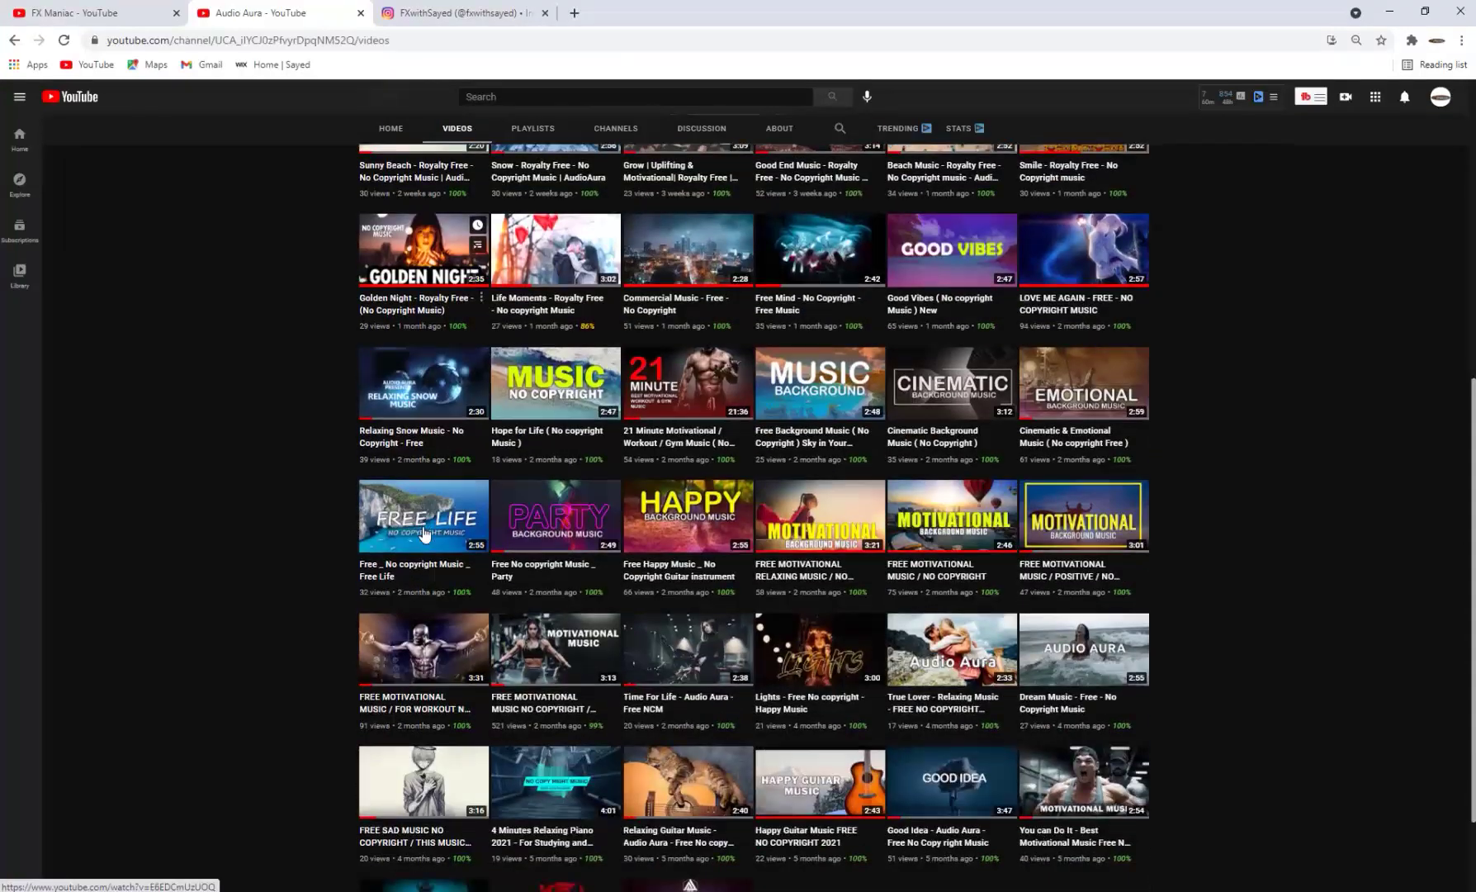
scroll(424, 534, "up", 2)
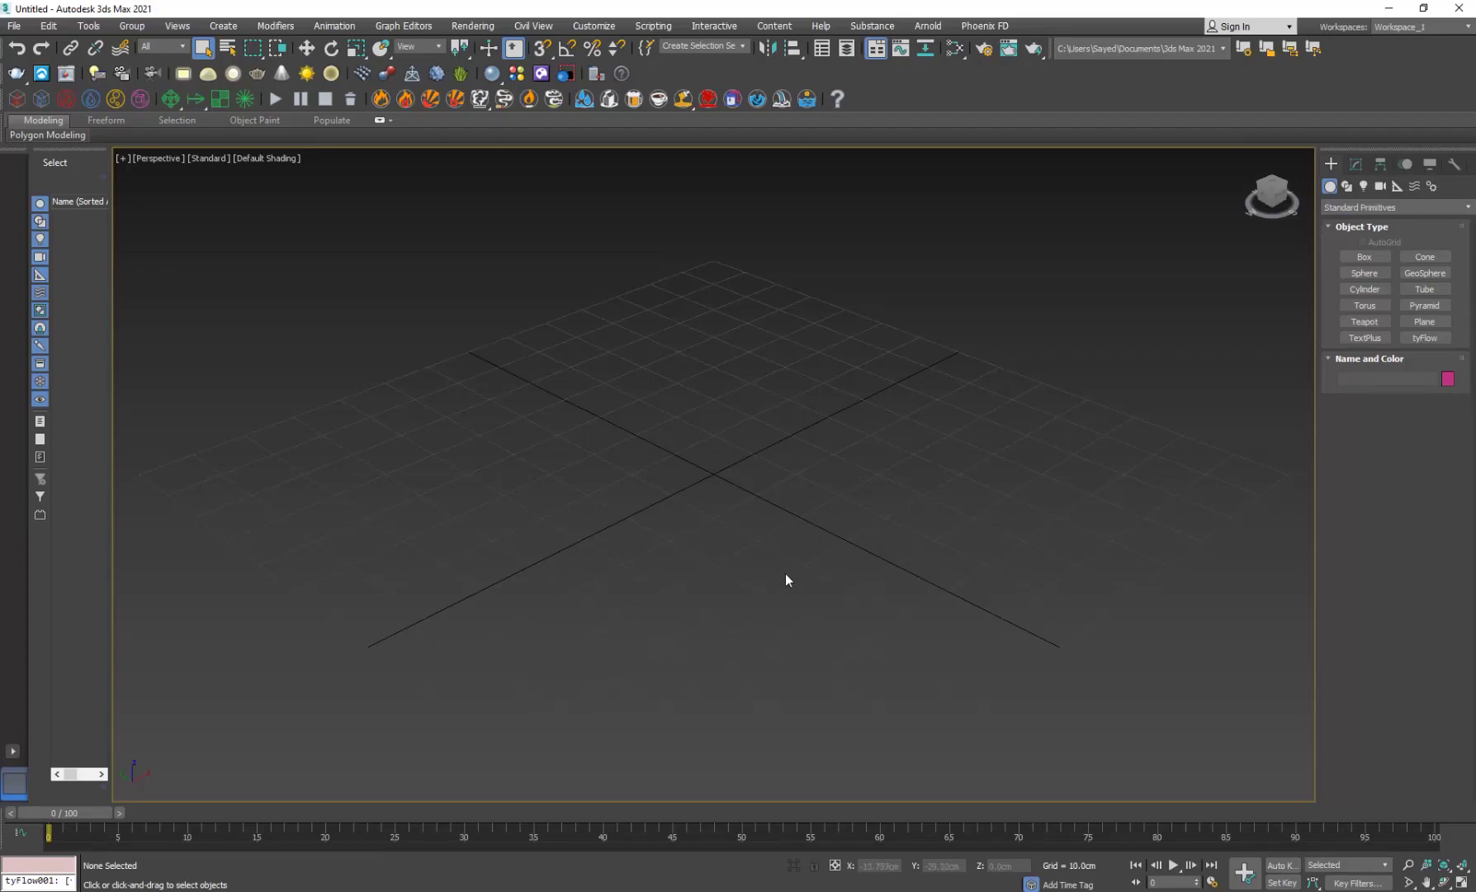
middle_click_drag(860, 567, 700, 586, "alt")
middle_click_drag(712, 396, 654, 515, "alt")
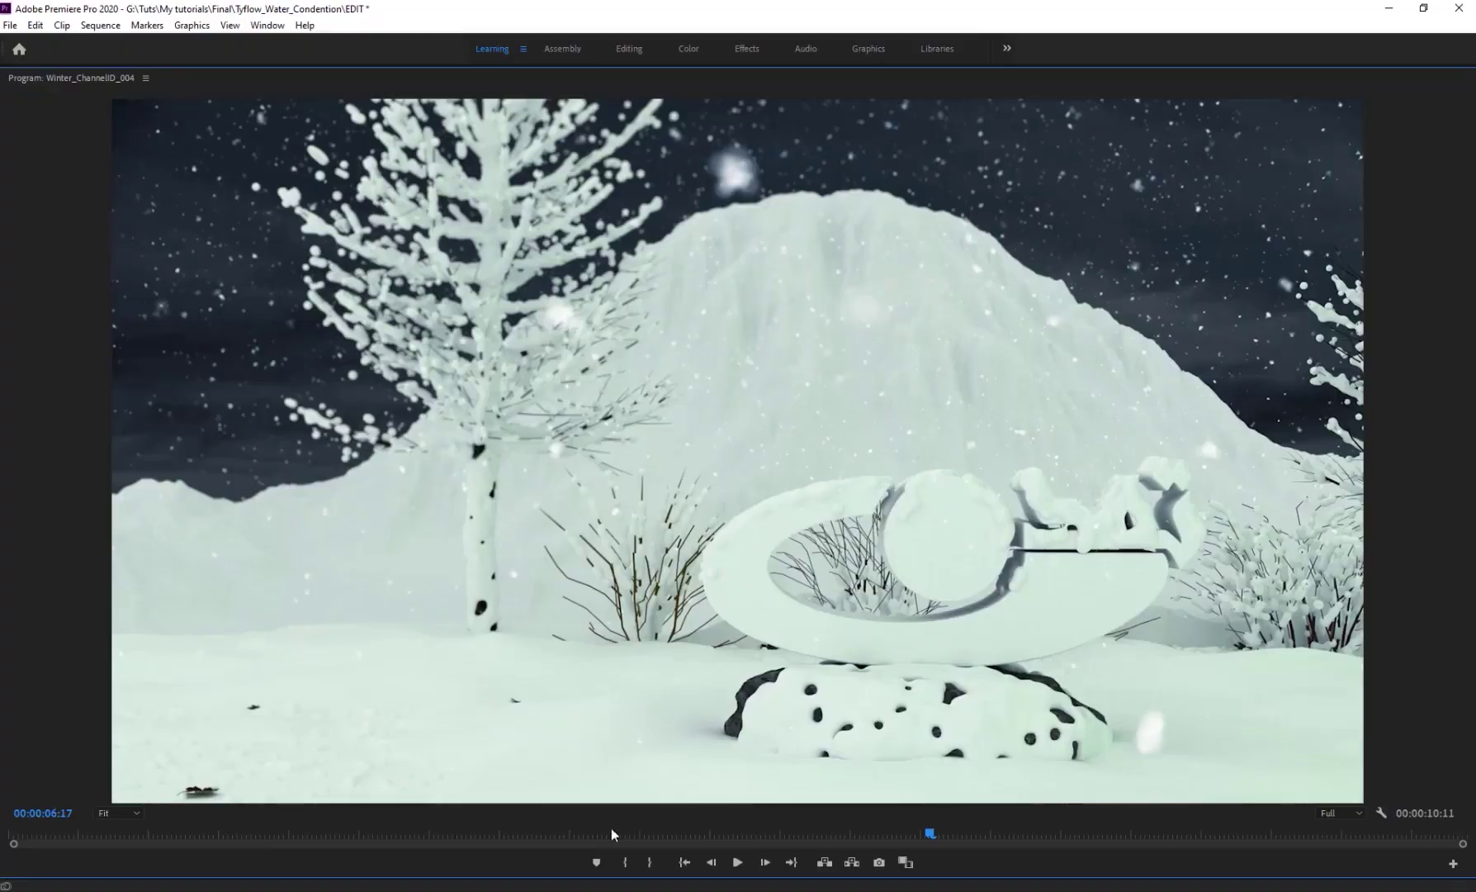
Step: Switch to Premiere Pro and replay the winter animation, watching the snowy logo light up
left_click_drag(611, 828, 307, 817)
key("space")
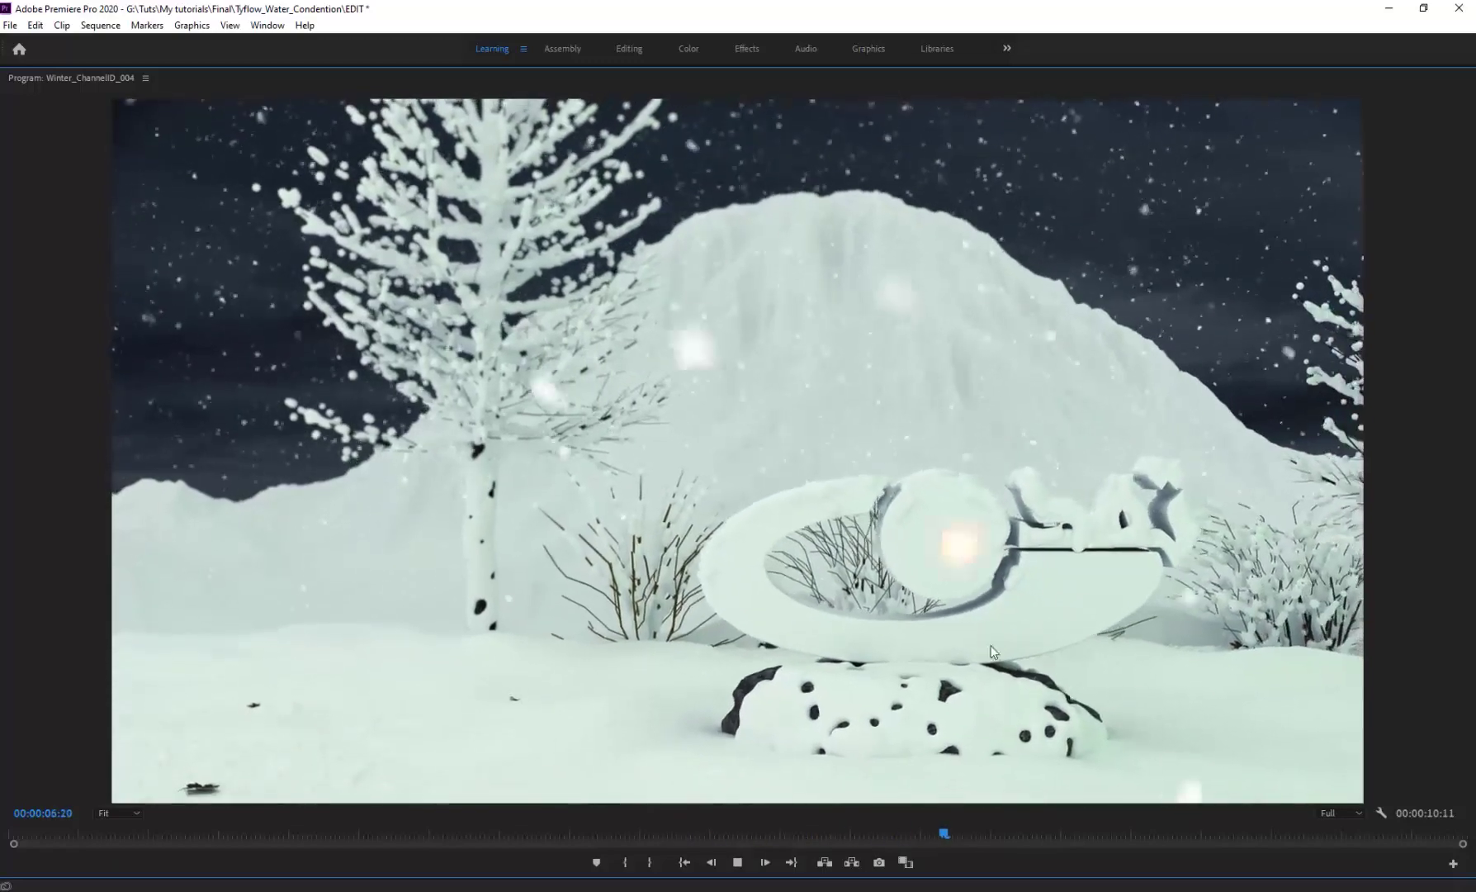
key("space")
left_click_drag(960, 825, 724, 834)
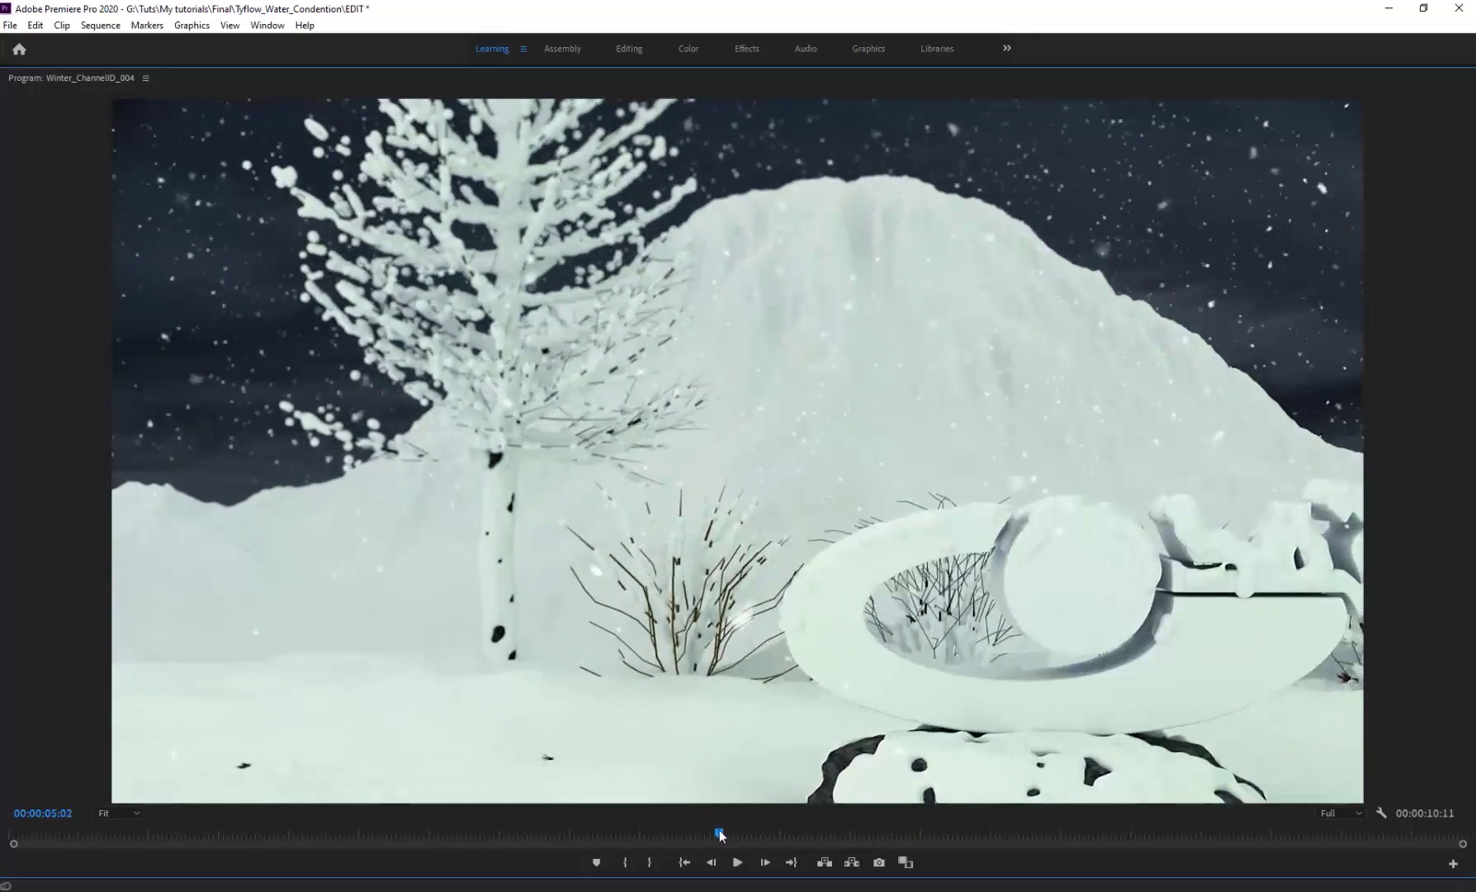
key("space")
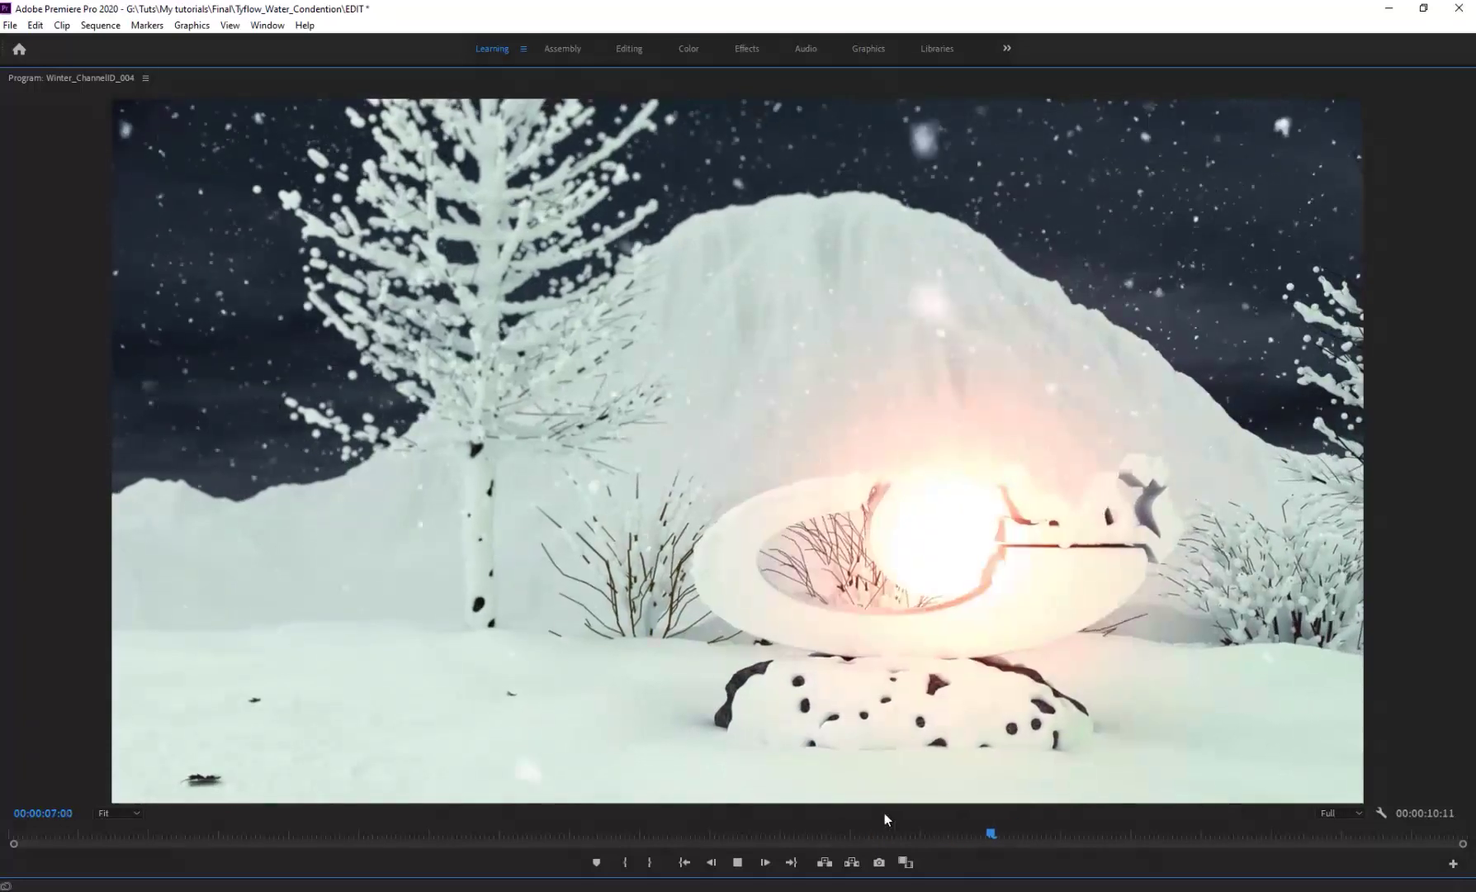
Step: Scrub the winter animation between the snowy tree view and the logo, ending at 00:00:05:19
left_click_drag(665, 833, 332, 833)
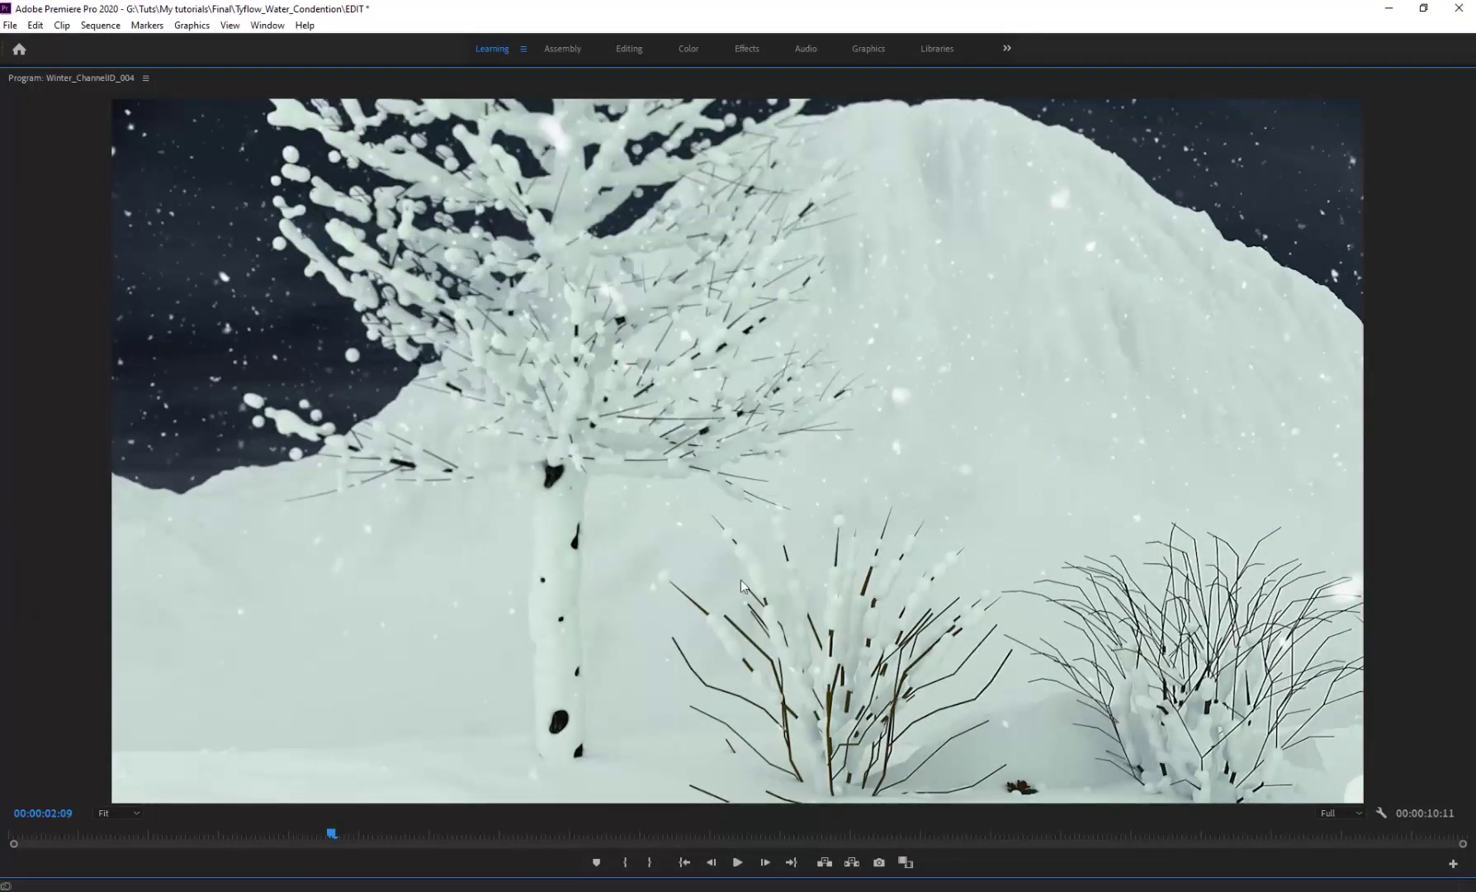
left_click_drag(519, 826, 1009, 528)
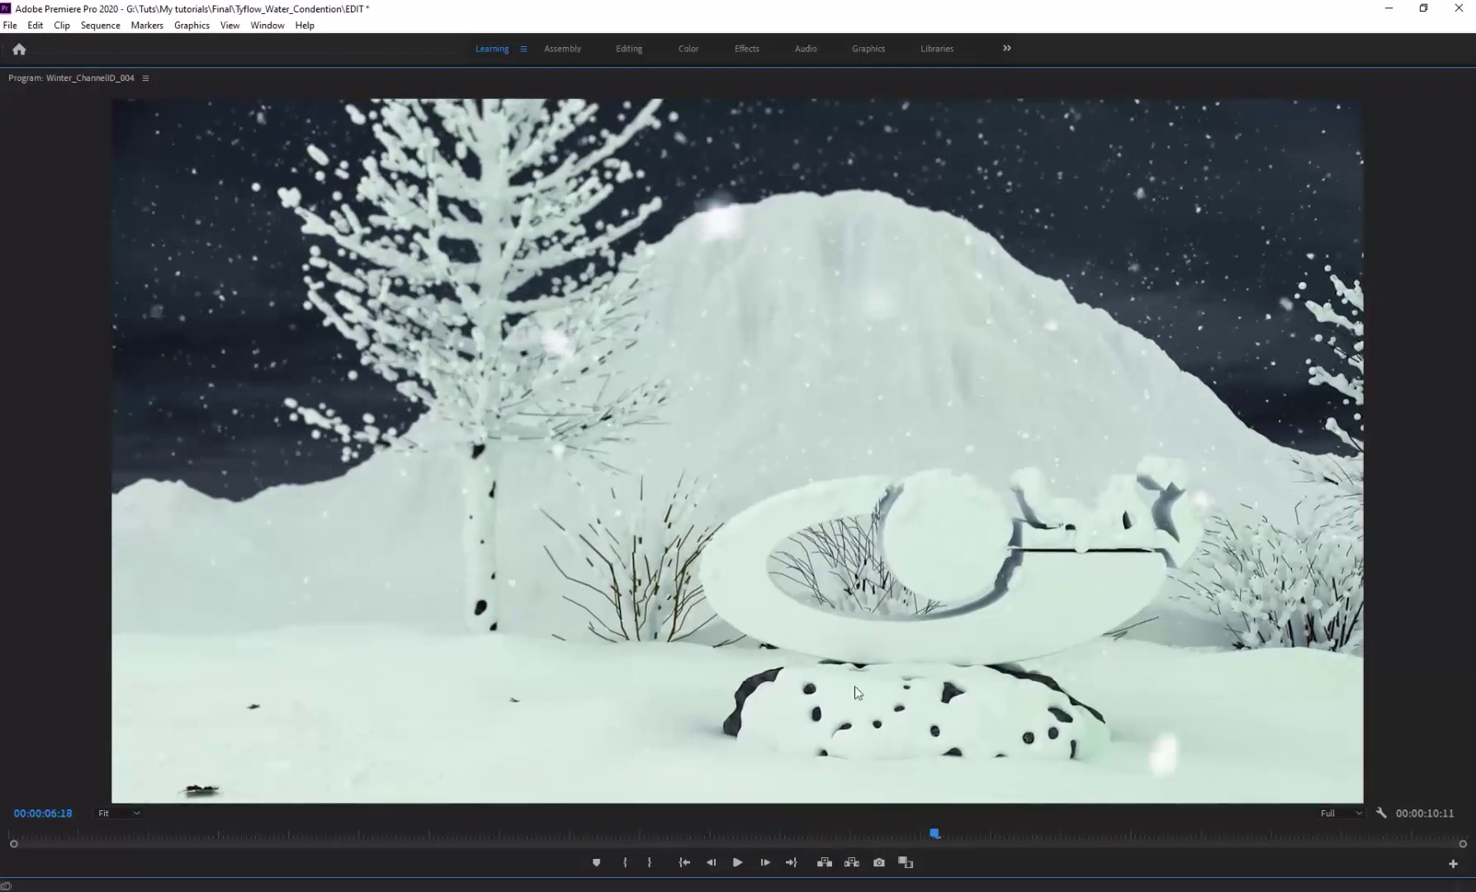
left_click_drag(834, 829, 799, 831)
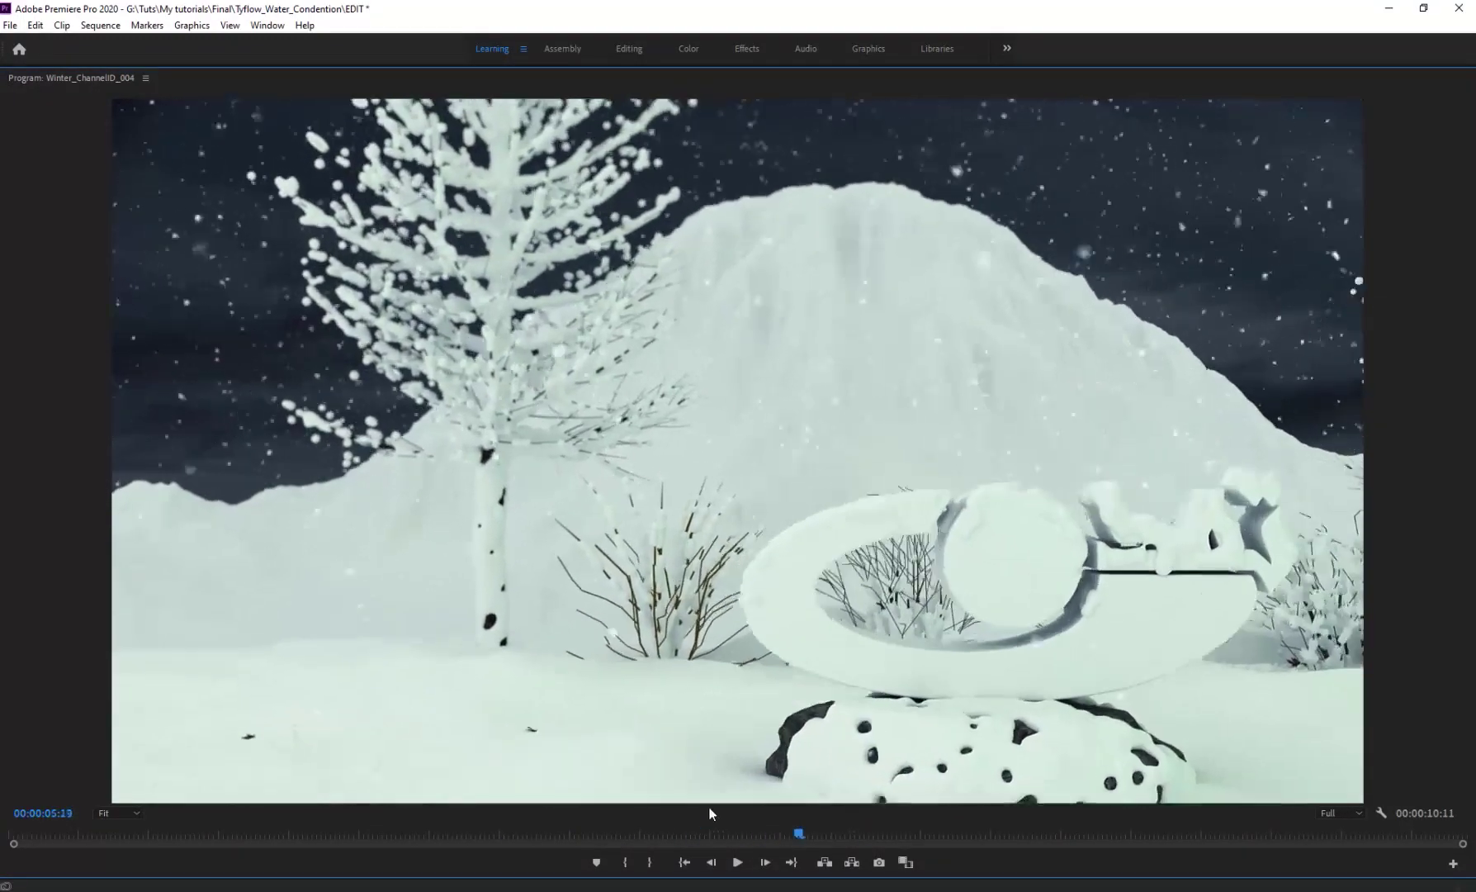
Step: Switch to 3ds Max and create a torus knot of about 10.7 cm radius near the grid's center, with a cross-section radius of about 5.8 cm
left_click_drag(709, 807, 566, 730)
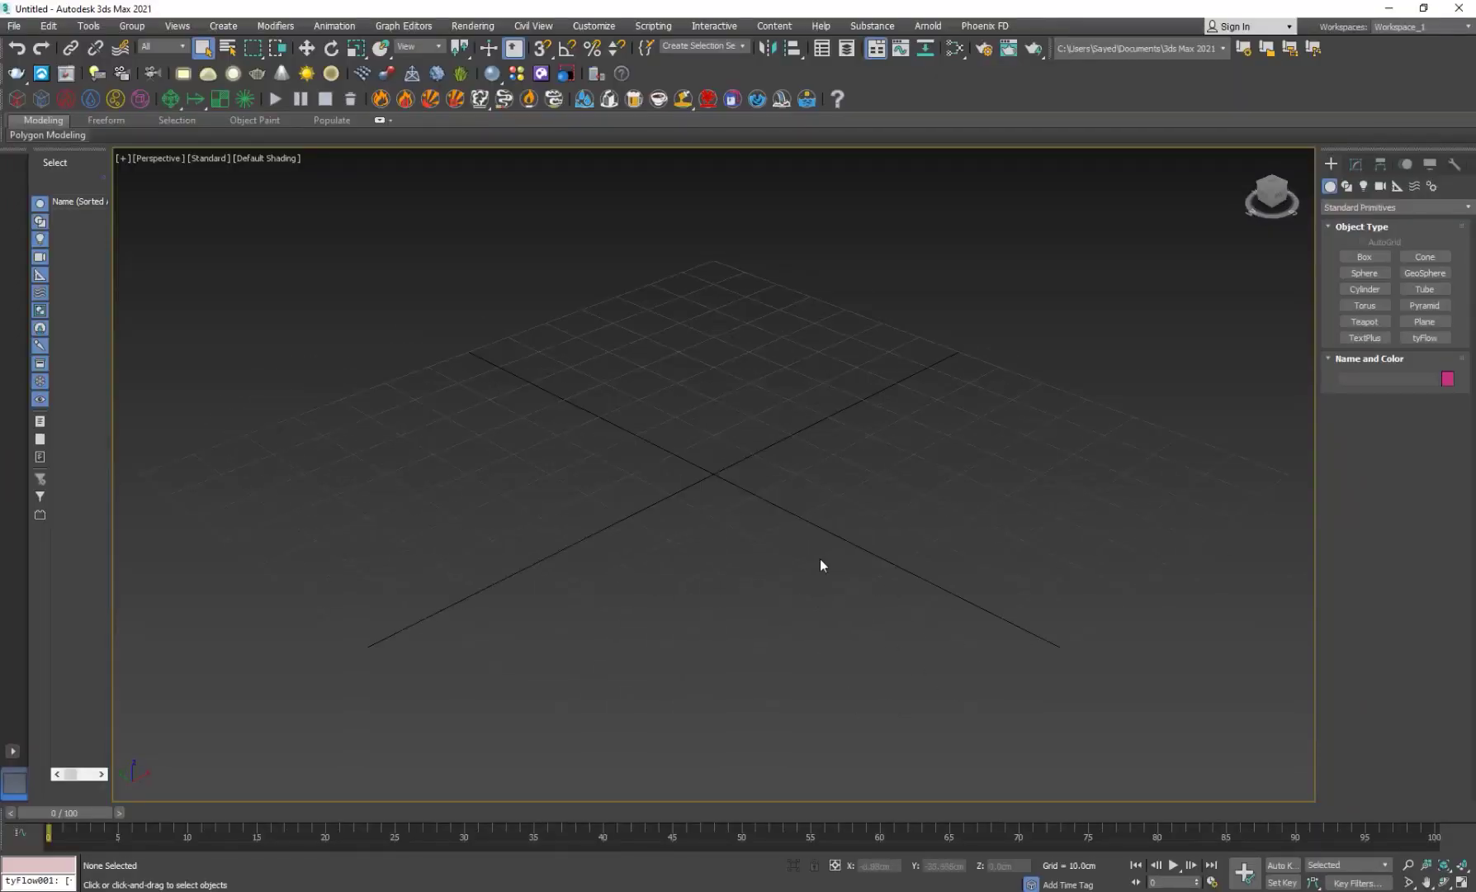
left_click(1395, 207)
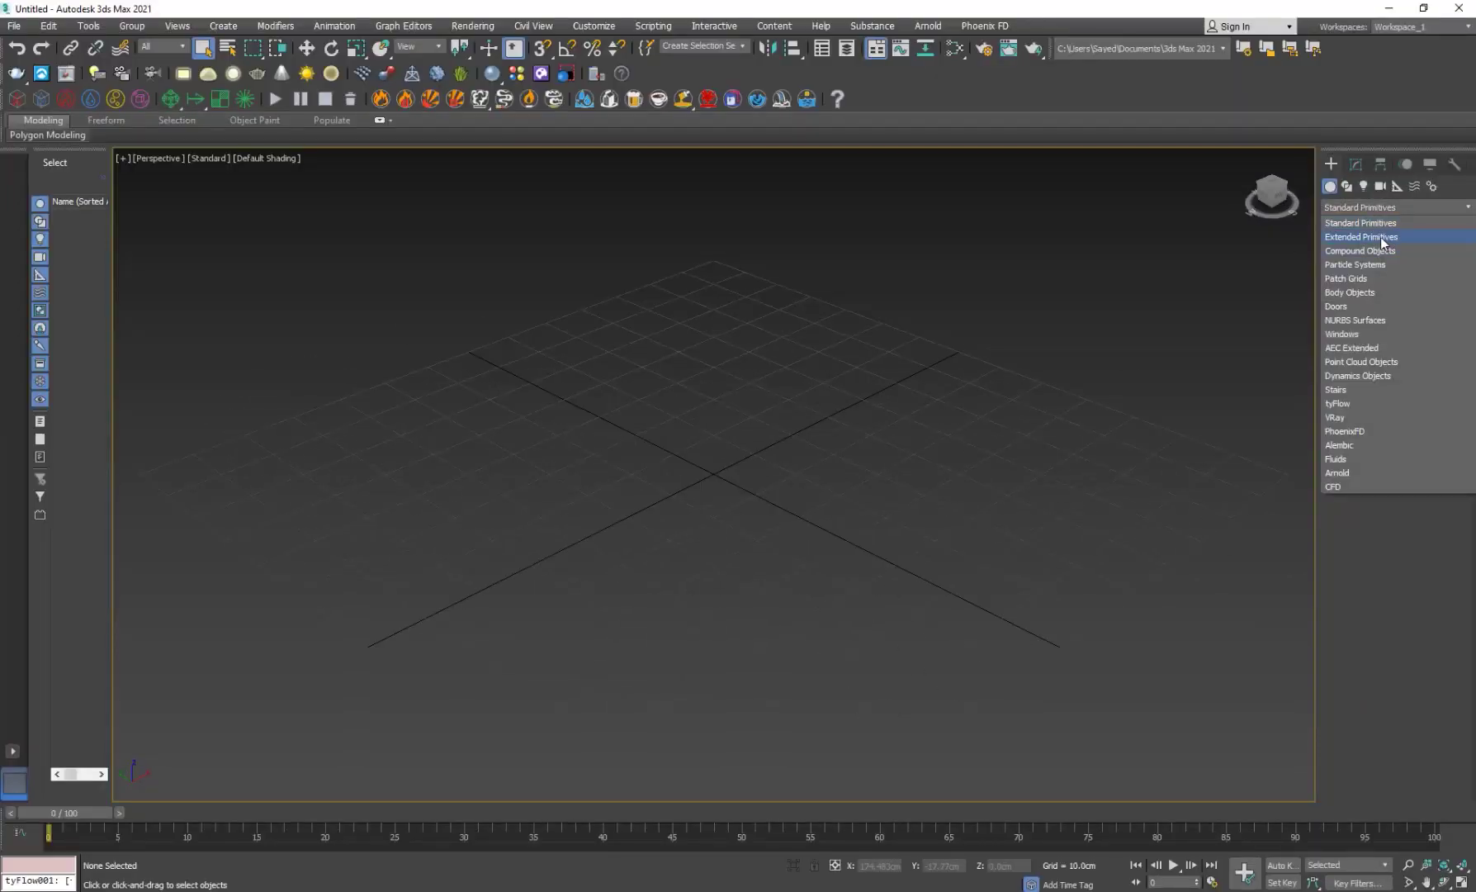
left_click(1381, 237)
left_click(1425, 257)
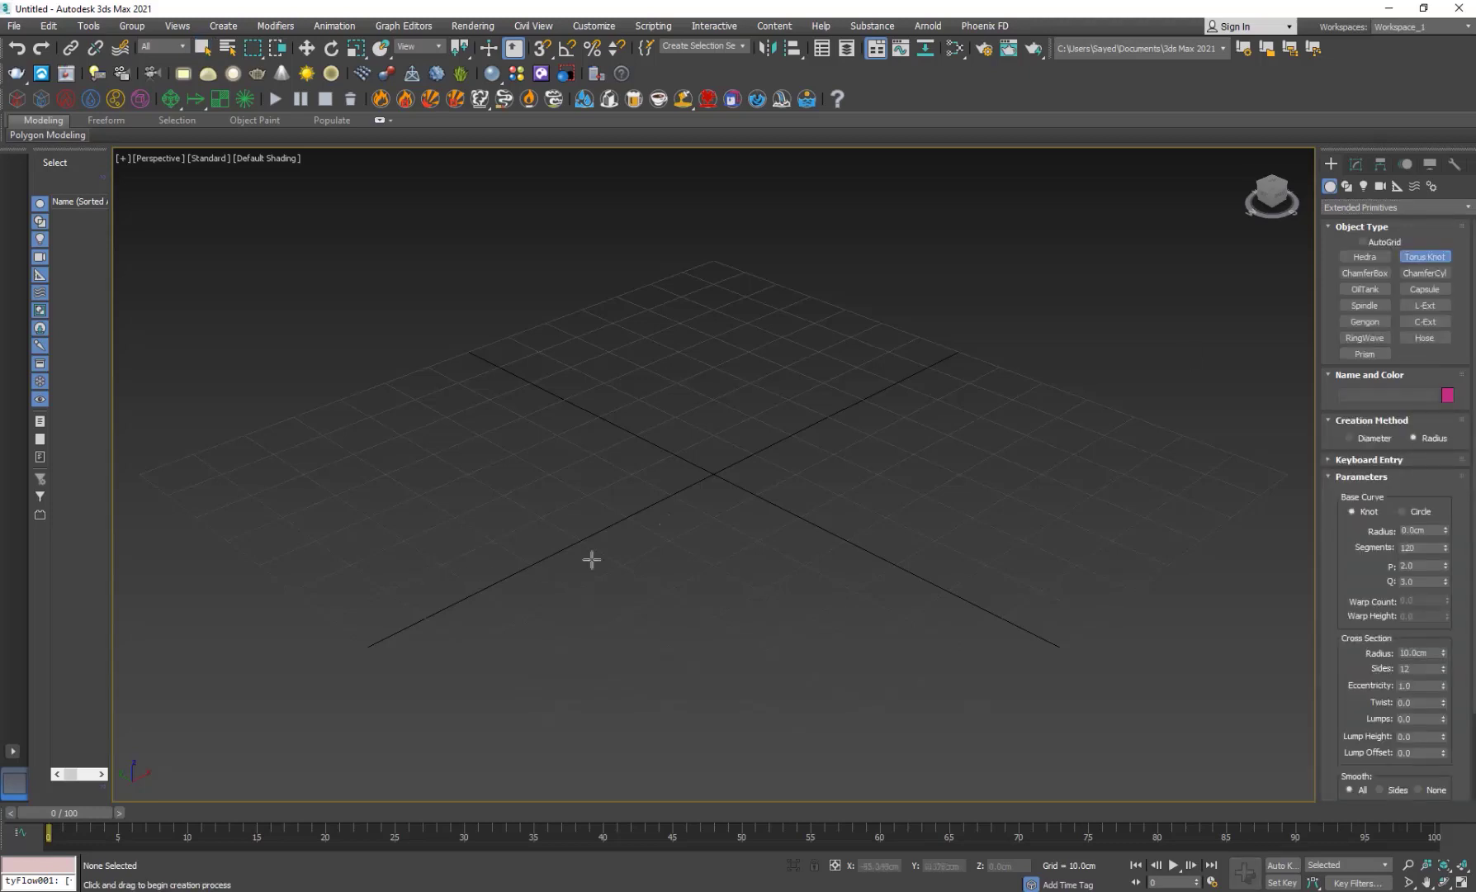
left_click_drag(675, 513, 723, 539)
left_click(677, 531)
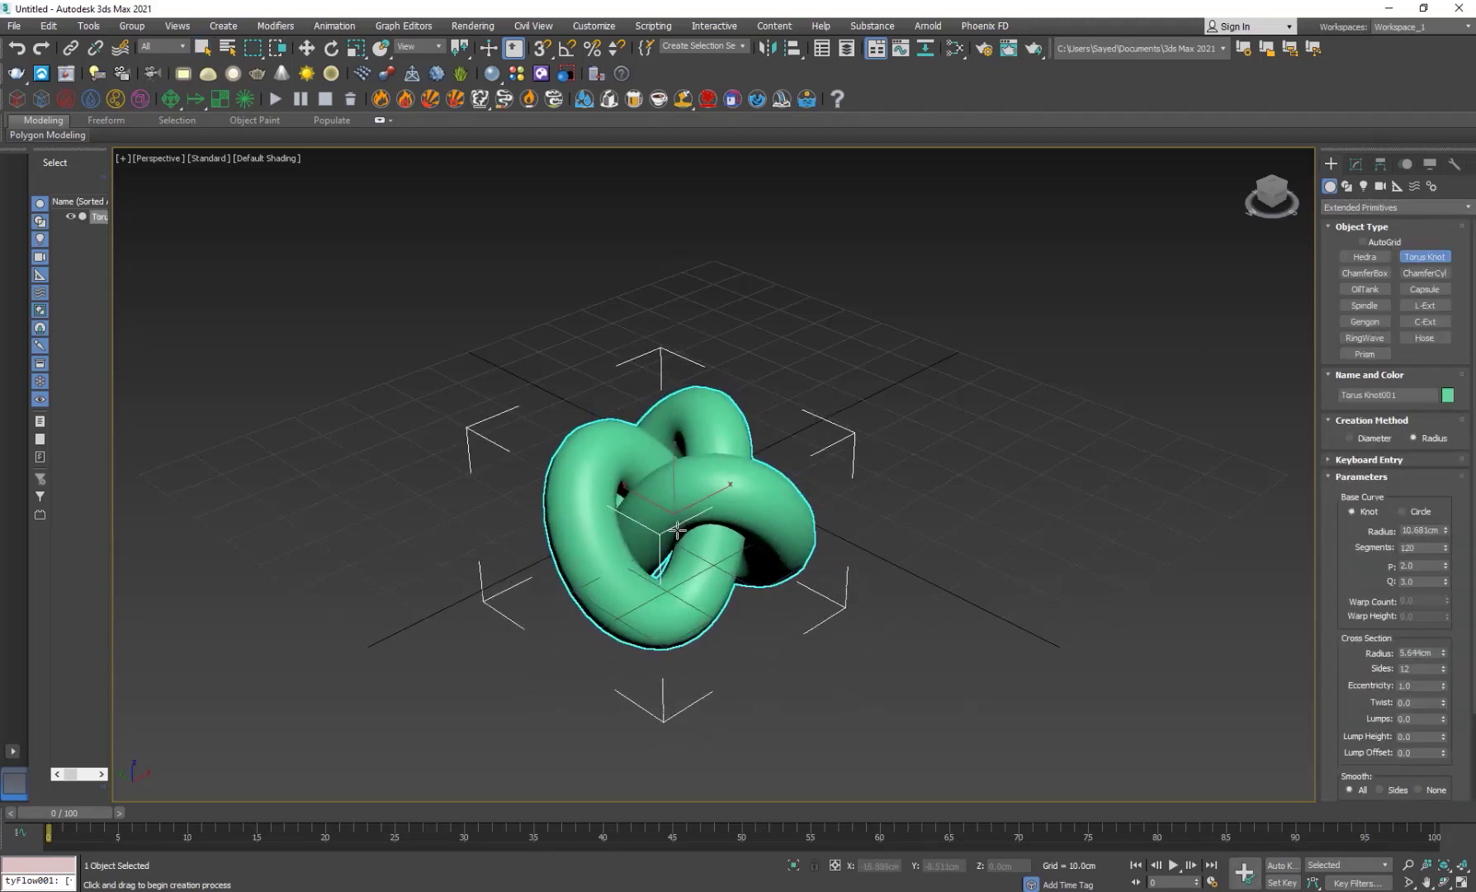
right_click(677, 530)
mouse_move(678, 530)
middle_mouse_down("alt")
mouse_move(594, 599)
mouse_move(678, 537)
middle_mouse_up("alt")
Step: Raise the torus knot above the grid to a height of about 14.3 cm and shift it to about -1 cm in X
left_click_drag(742, 518, 840, 515)
left_click_drag(777, 461, 781, 367)
key("z")
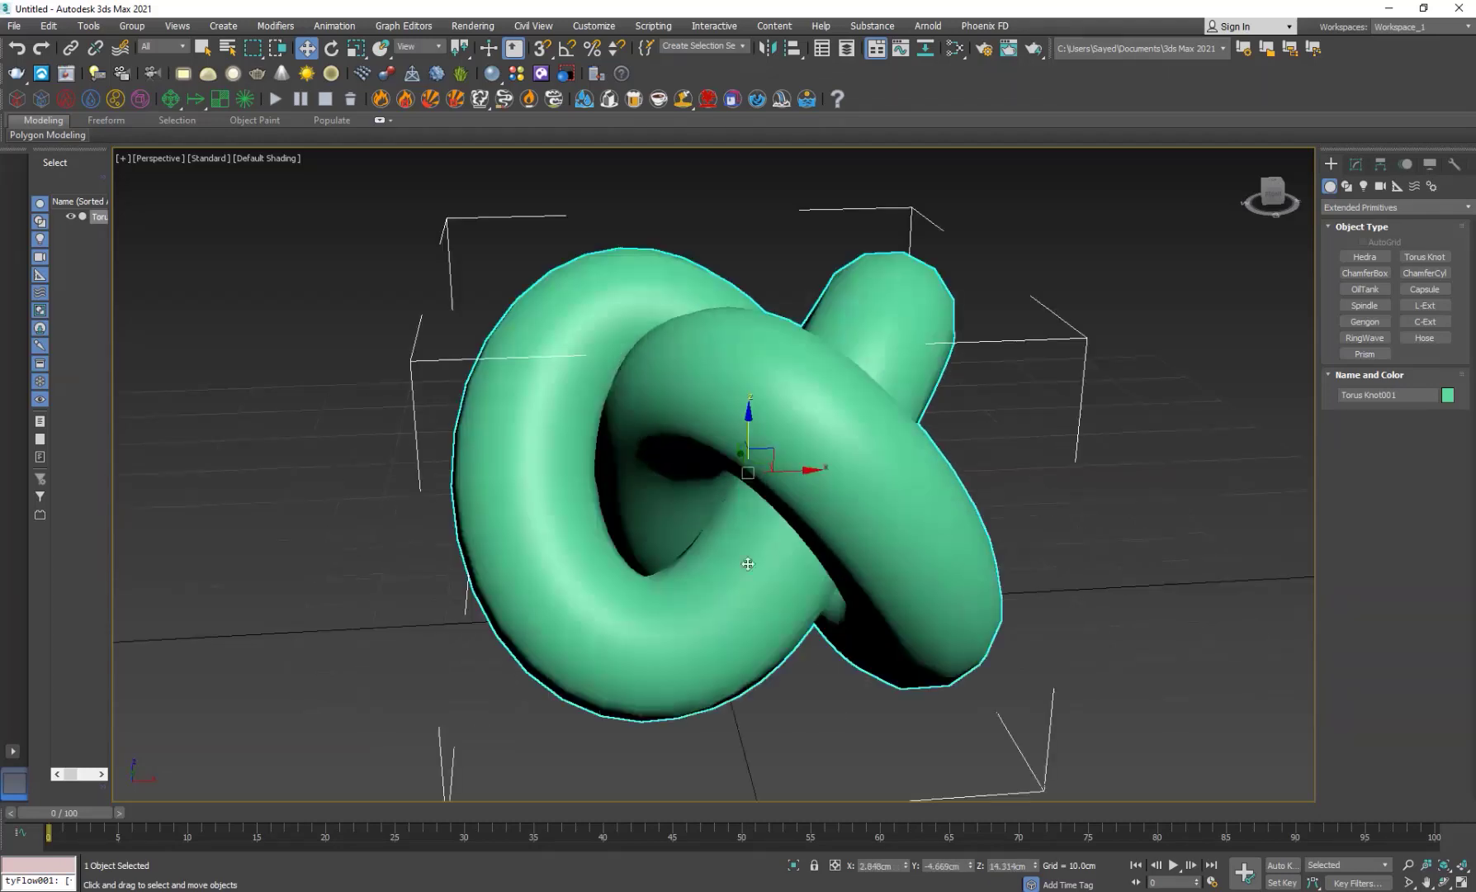
middle_click_drag(748, 564, 597, 619, "alt")
scroll(692, 576, "down", 3)
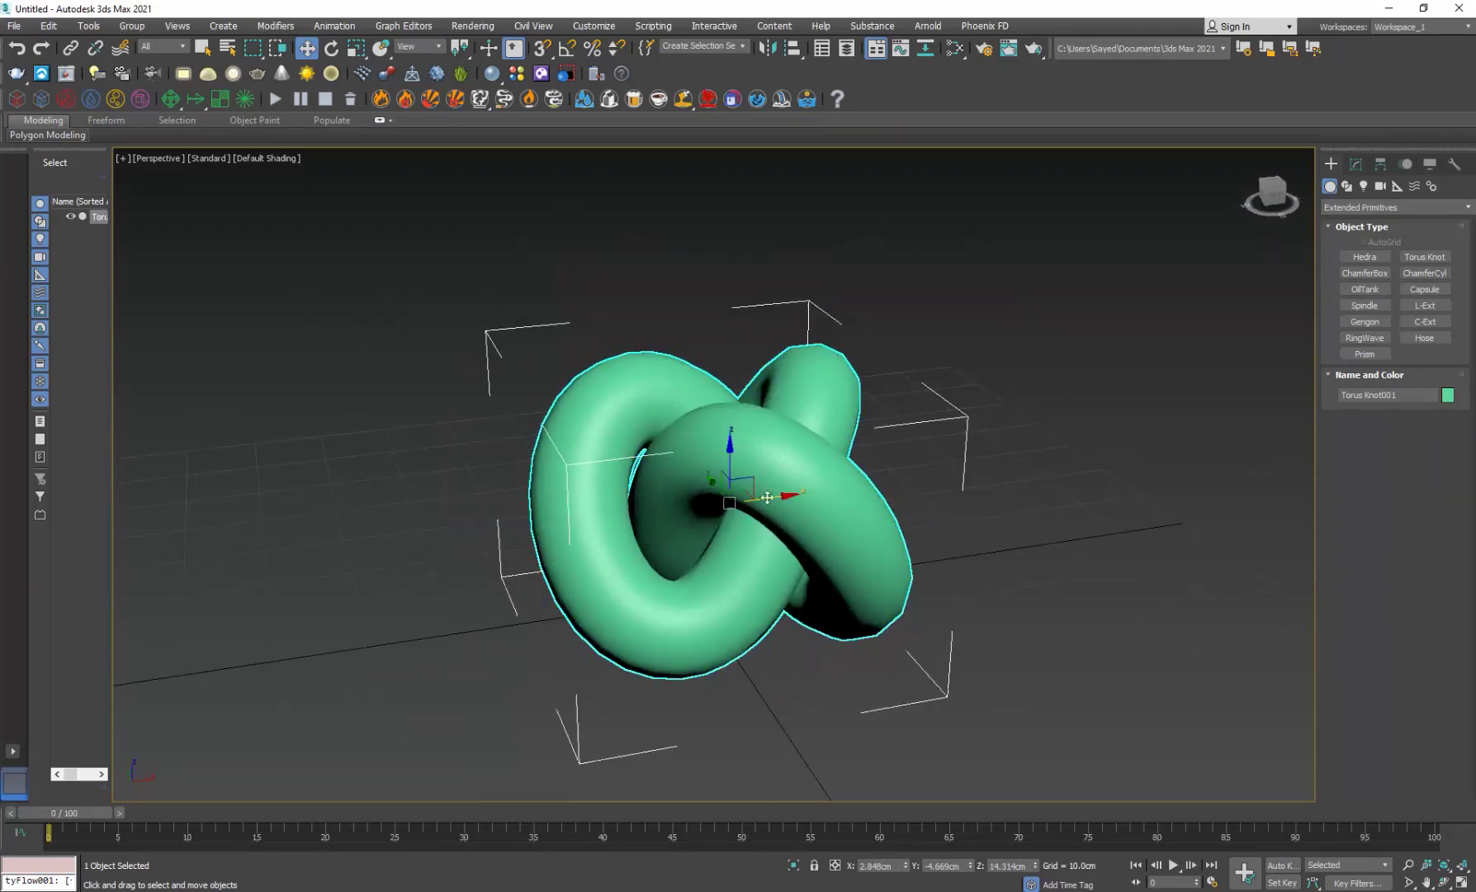
left_click_drag(767, 497, 736, 501)
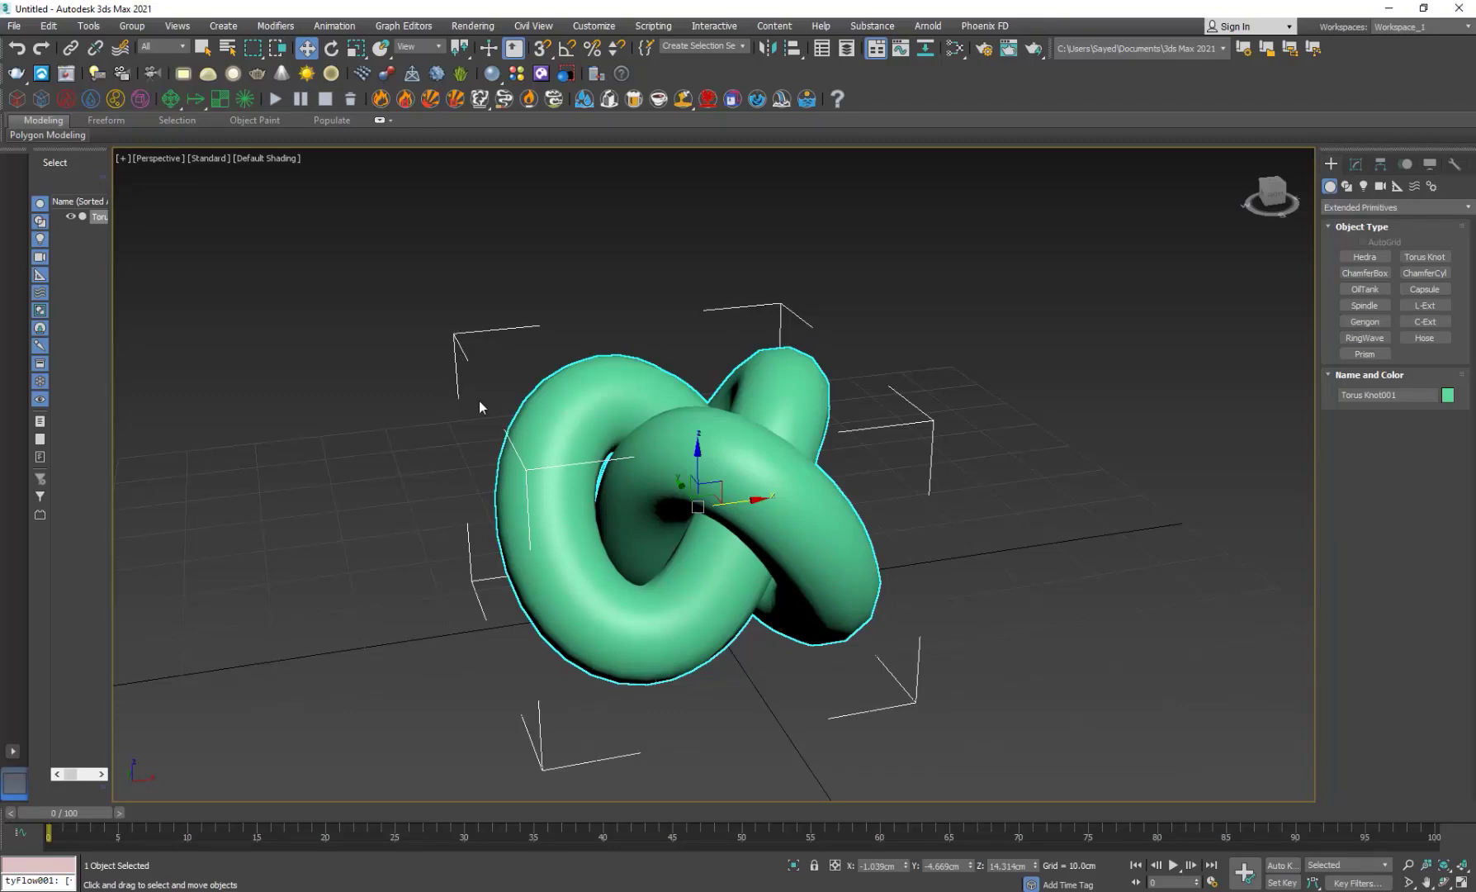
Step: Create a large rectangular tyIcon helper from the tyFlow helpers, centered around the torus knot
middle_click_drag(479, 405, 767, 632, "alt")
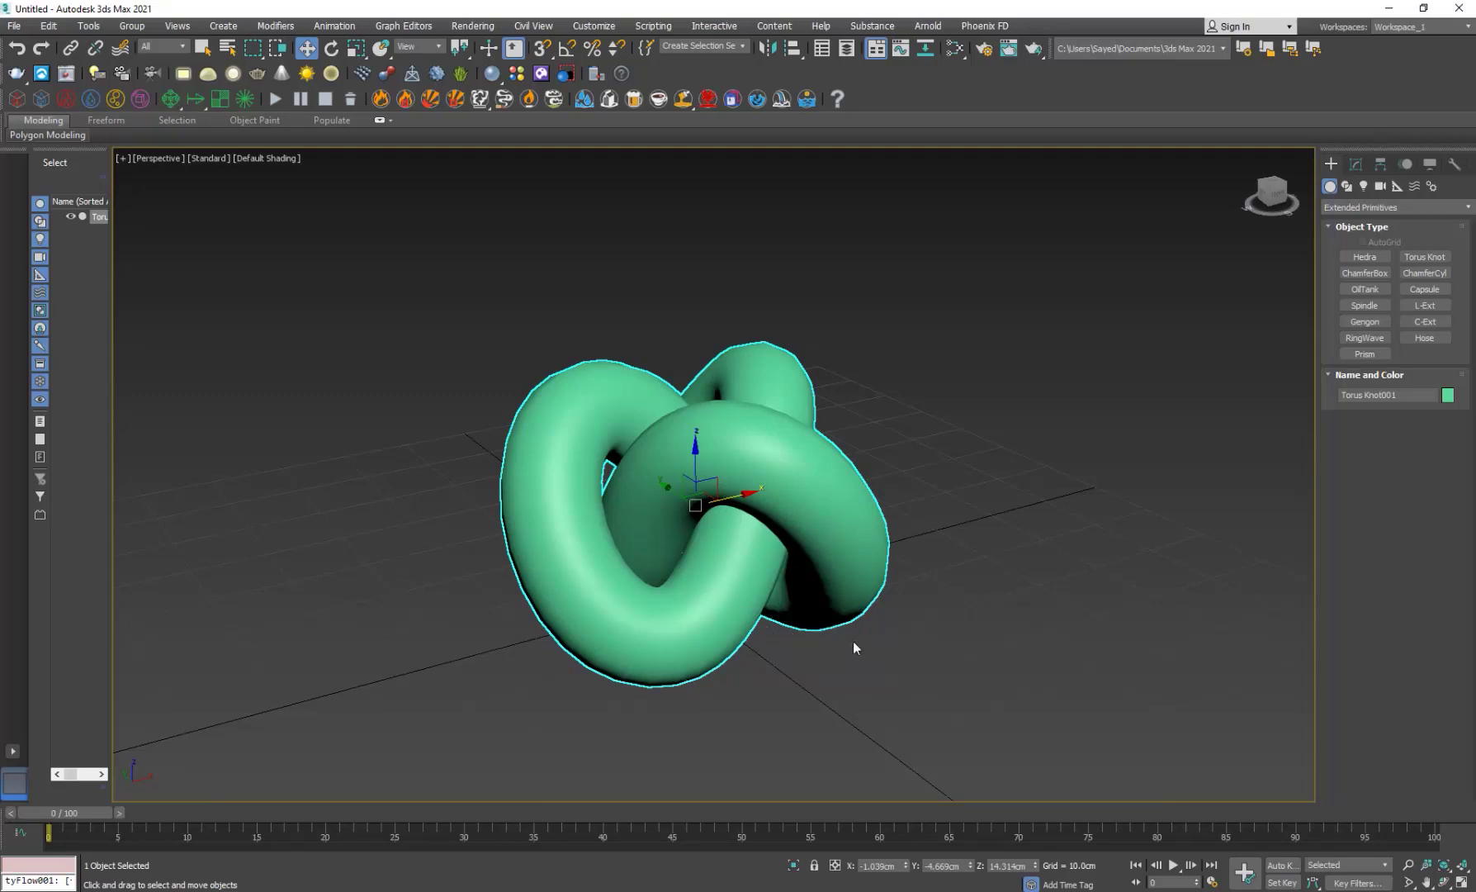
middle_click_drag(853, 644, 755, 615, "alt")
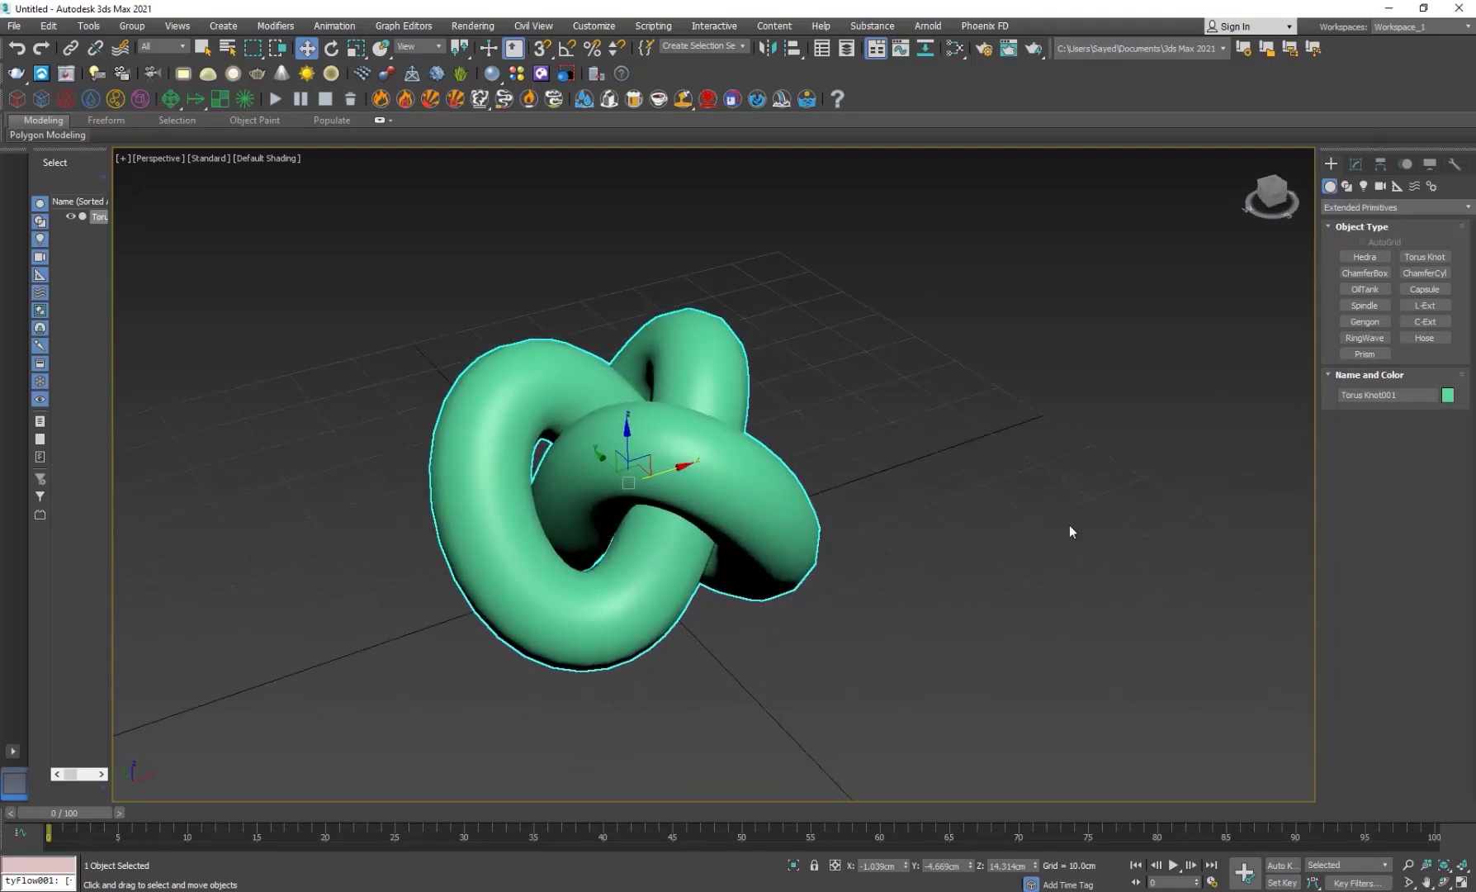
middle_click_drag(815, 571, 756, 576)
left_click(1397, 186)
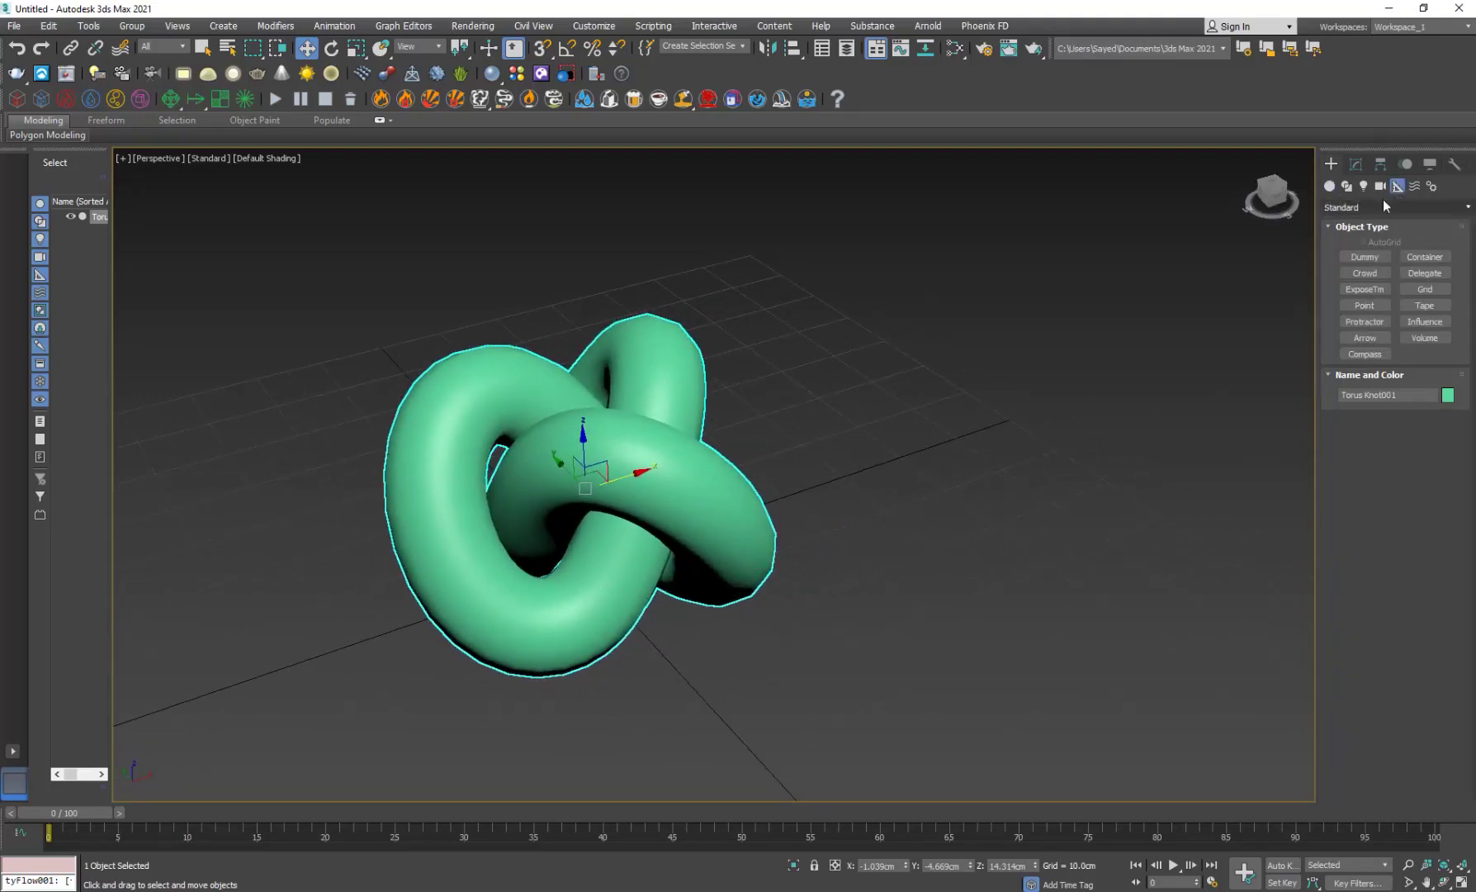
left_click(1388, 206)
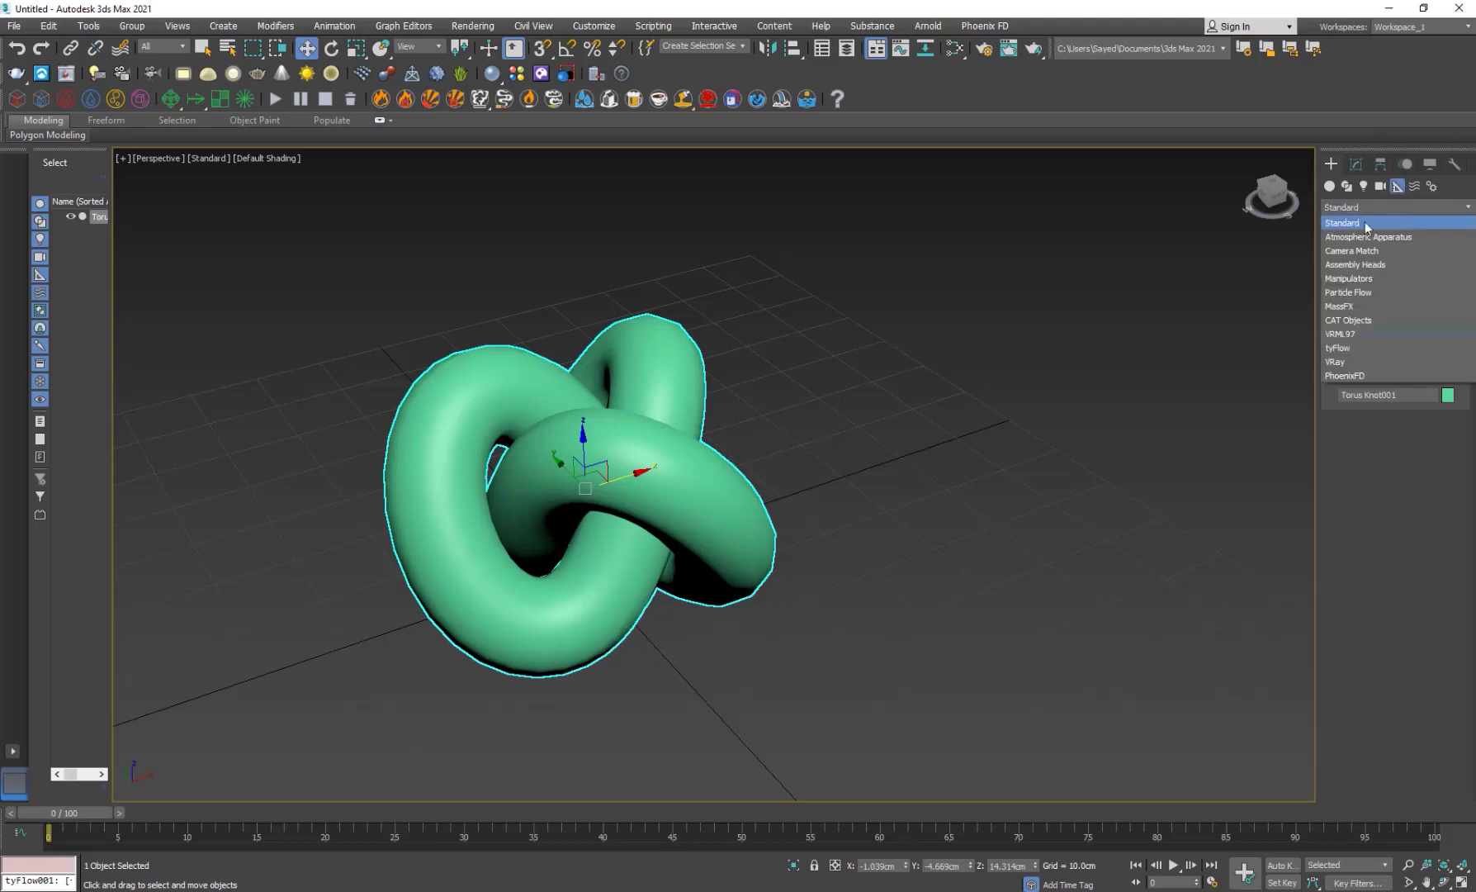
left_click(1350, 350)
left_click(1365, 257)
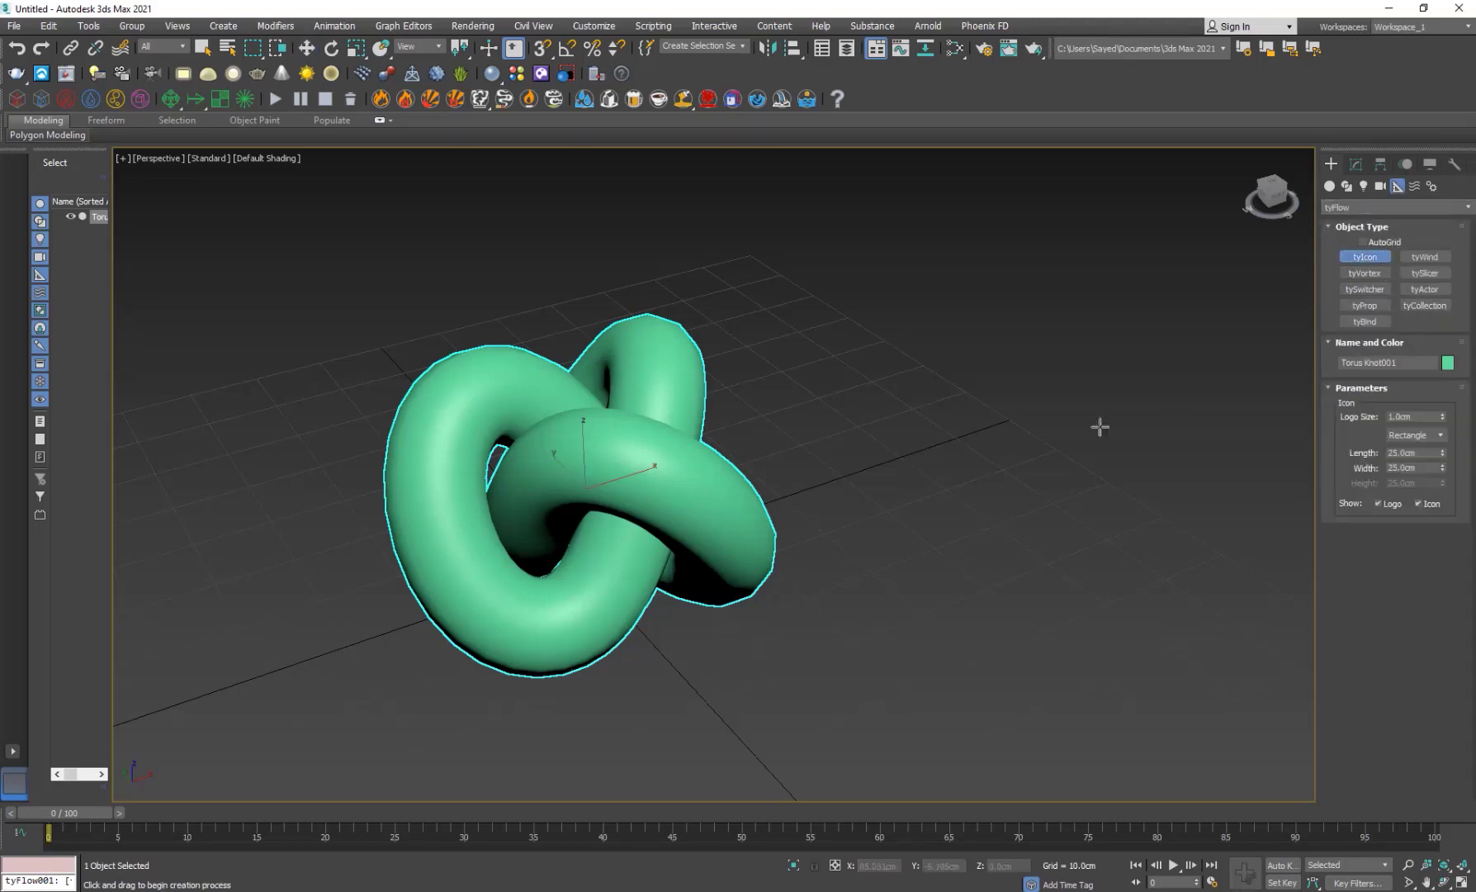
scroll(1097, 426, "down", 10)
left_click_drag(823, 495, 1049, 479)
Step: Raise the tyIcon to about 164 cm above the torus knot and rotate it so its arrow points down
key("w")
left_click_drag(943, 434, 957, 198)
middle_click_drag(900, 502, 715, 540, "alt")
key("e")
left_click_drag(791, 290, 754, 188)
key("w")
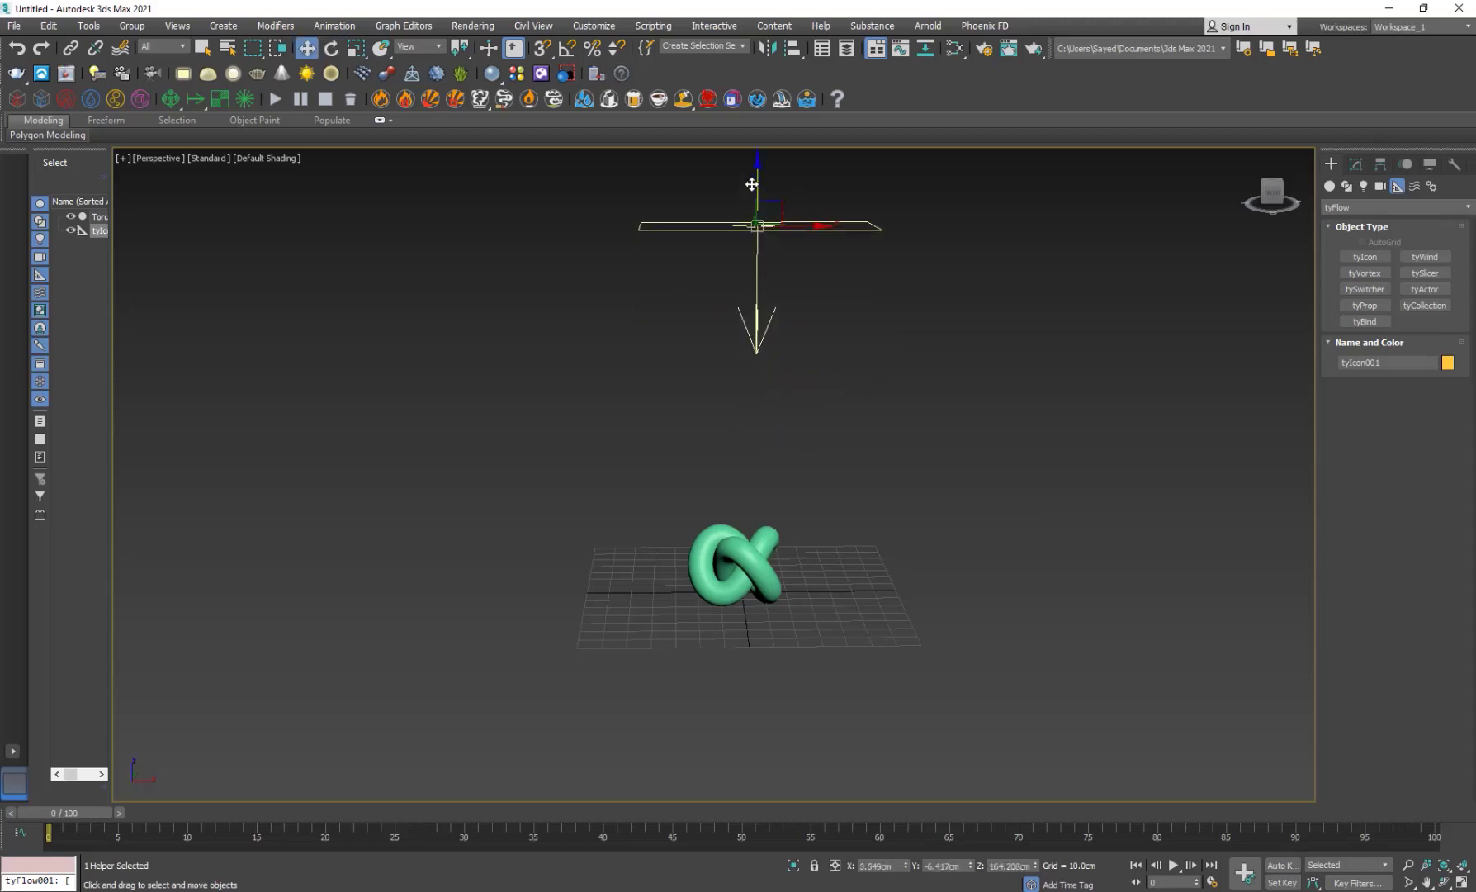
Step: Create a tyFlow object from the standard primitives, placing it beside the grid
middle_click_drag(748, 355, 634, 482, "alt")
middle_click_drag(747, 570, 729, 576)
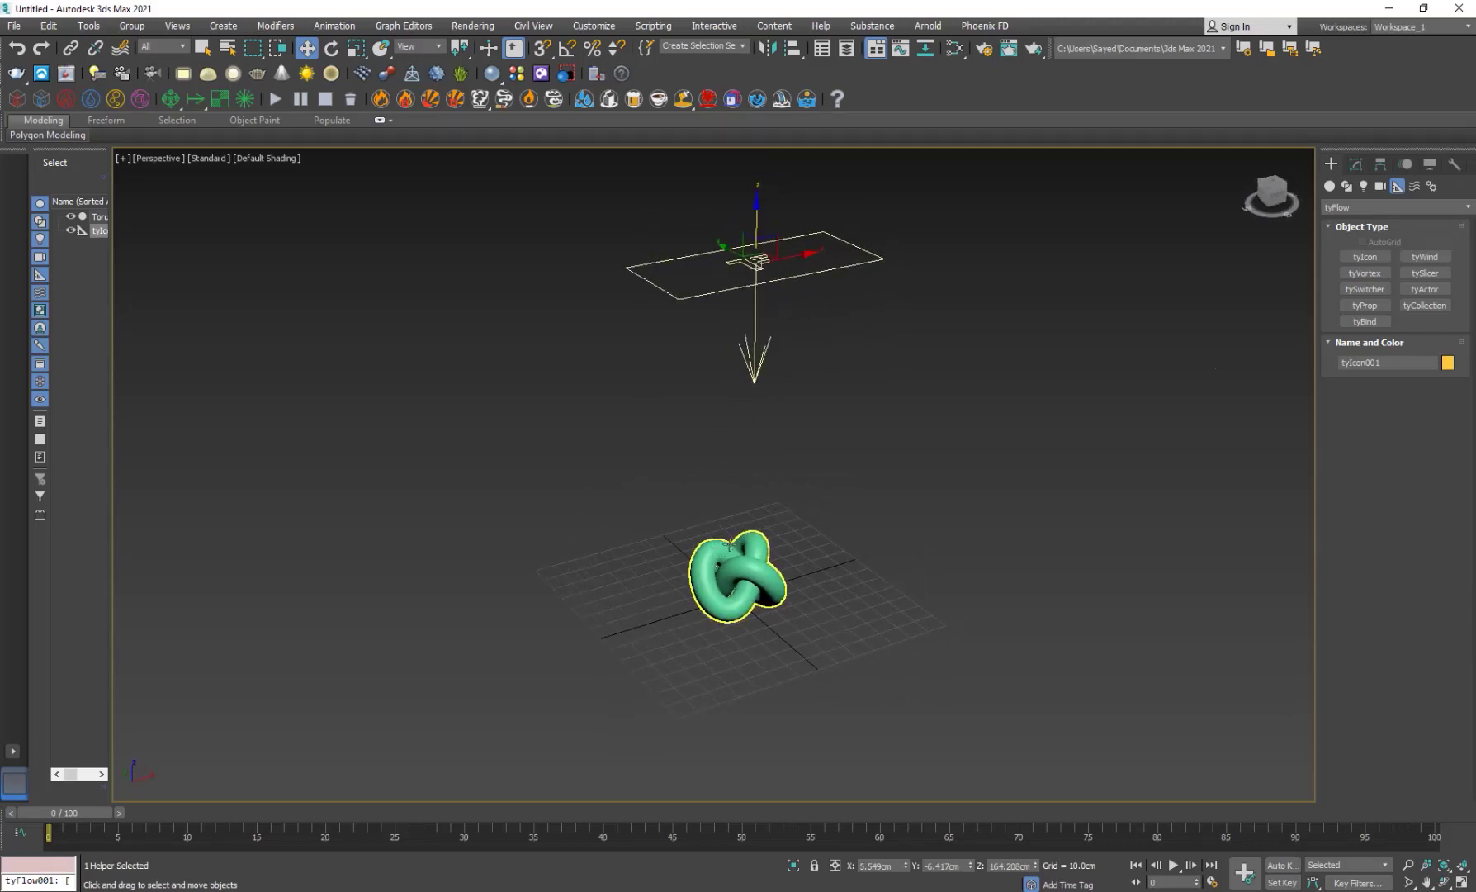
left_click(1330, 187)
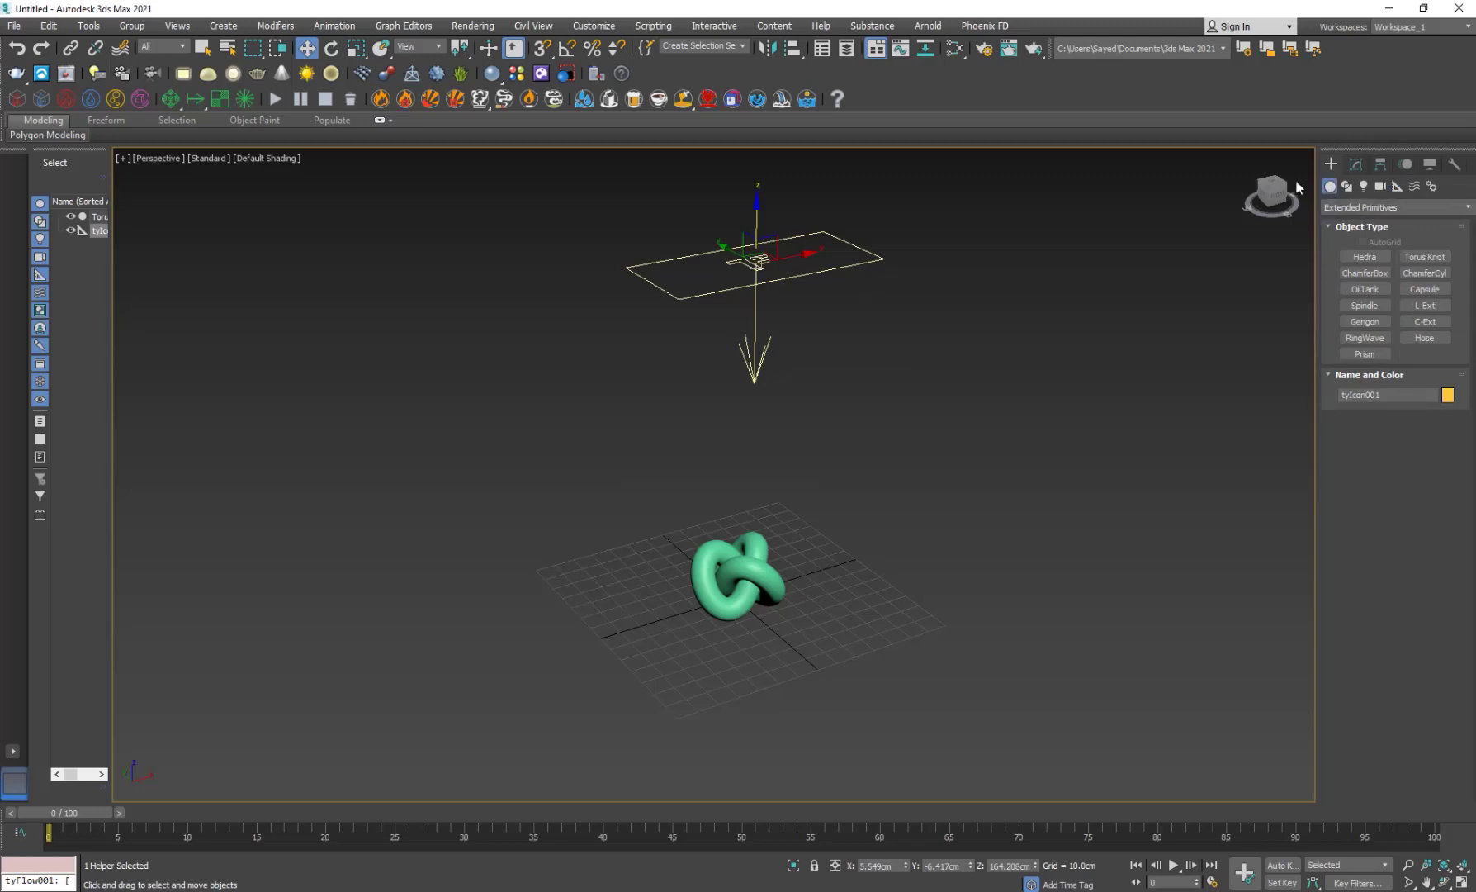
left_click(1361, 222)
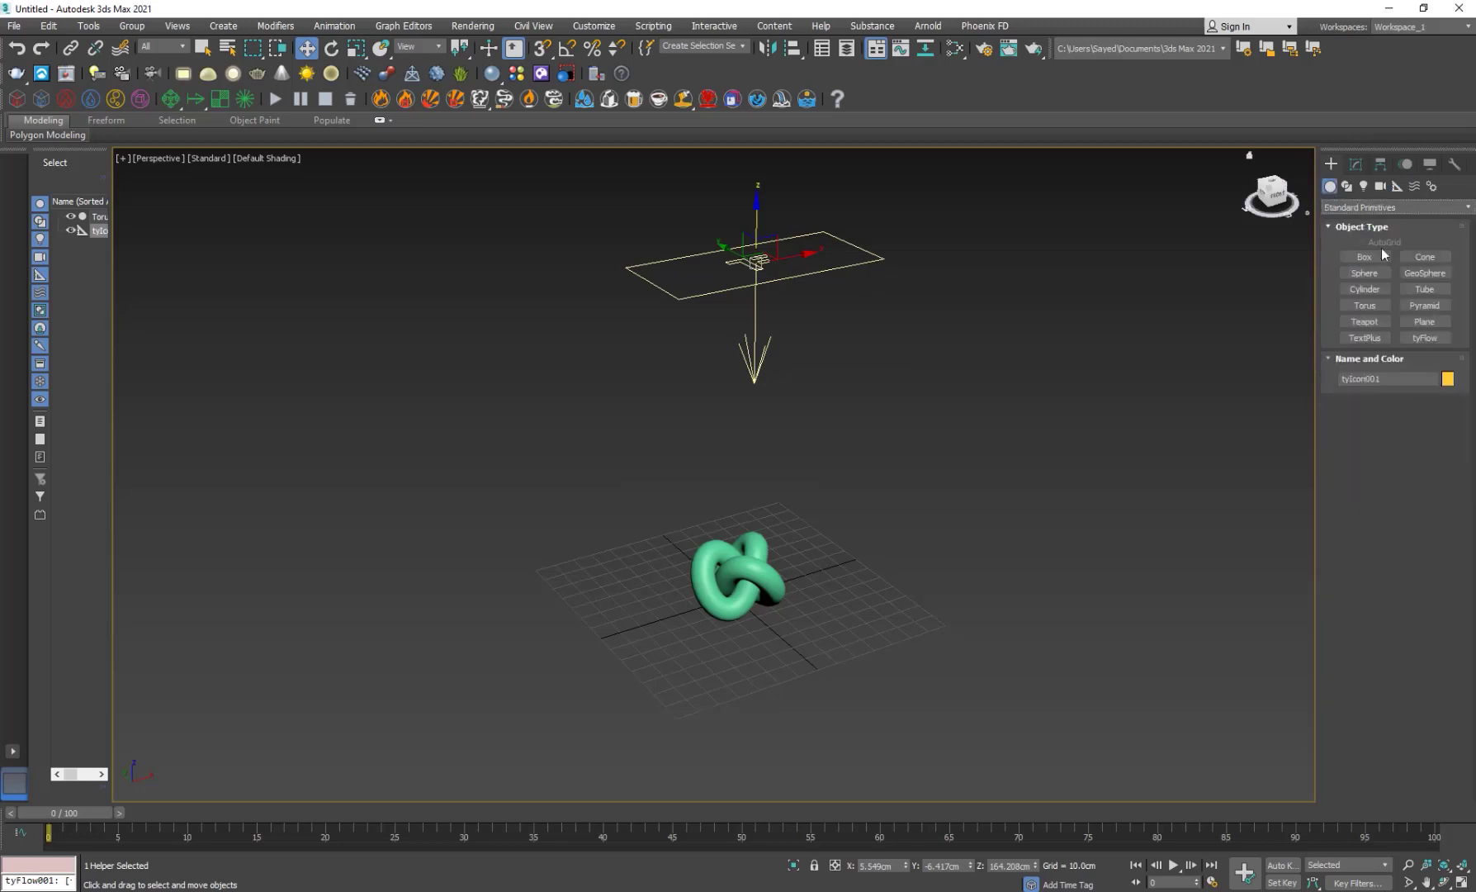
left_click(1064, 613)
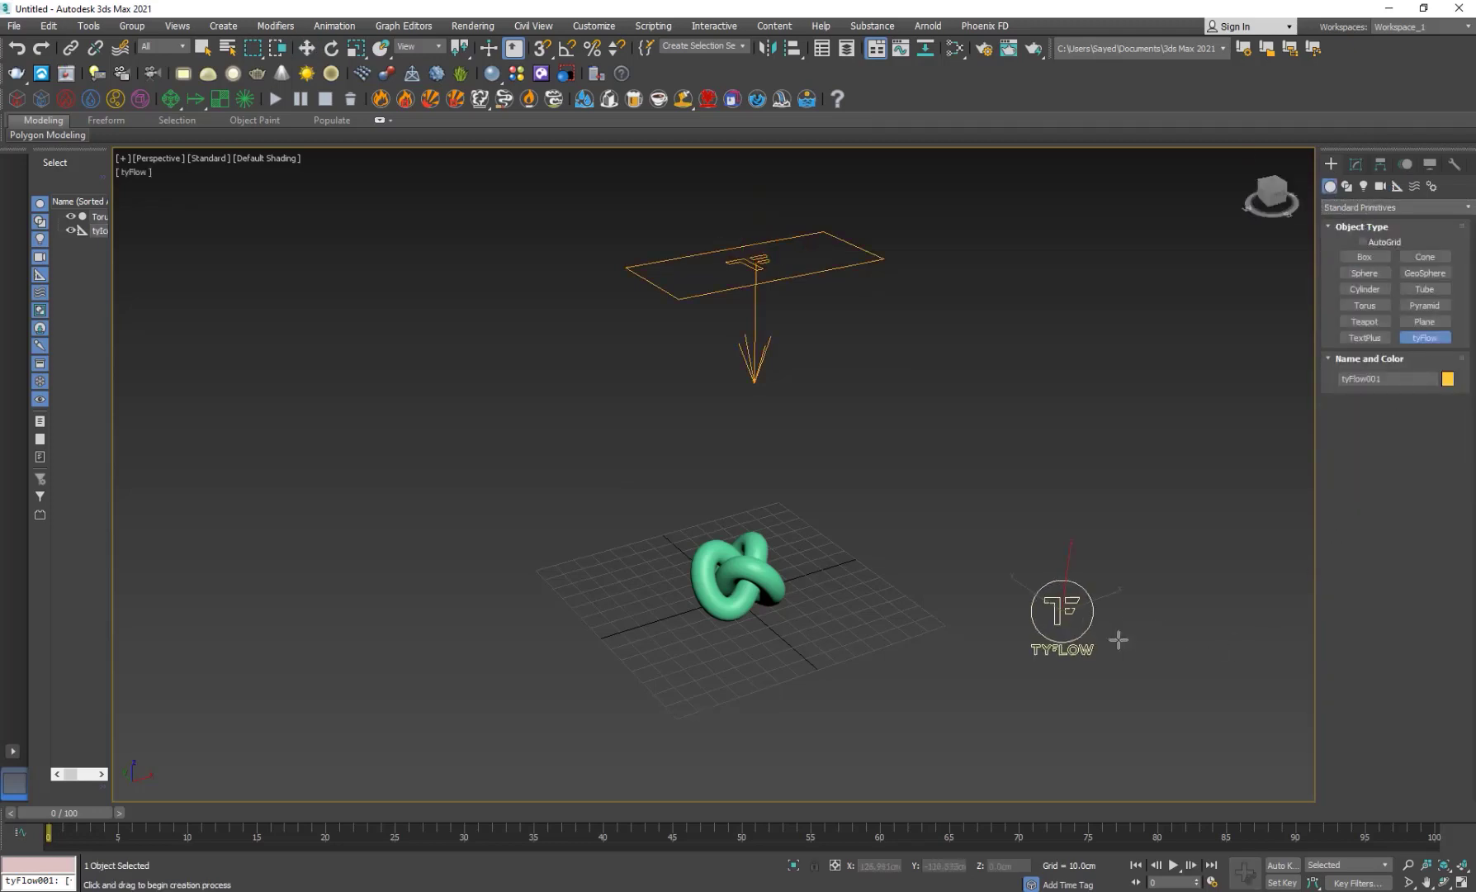
Step: Open the tyFlow object's editor, narrow its window and move it clear of the torus knot
left_click(1361, 166)
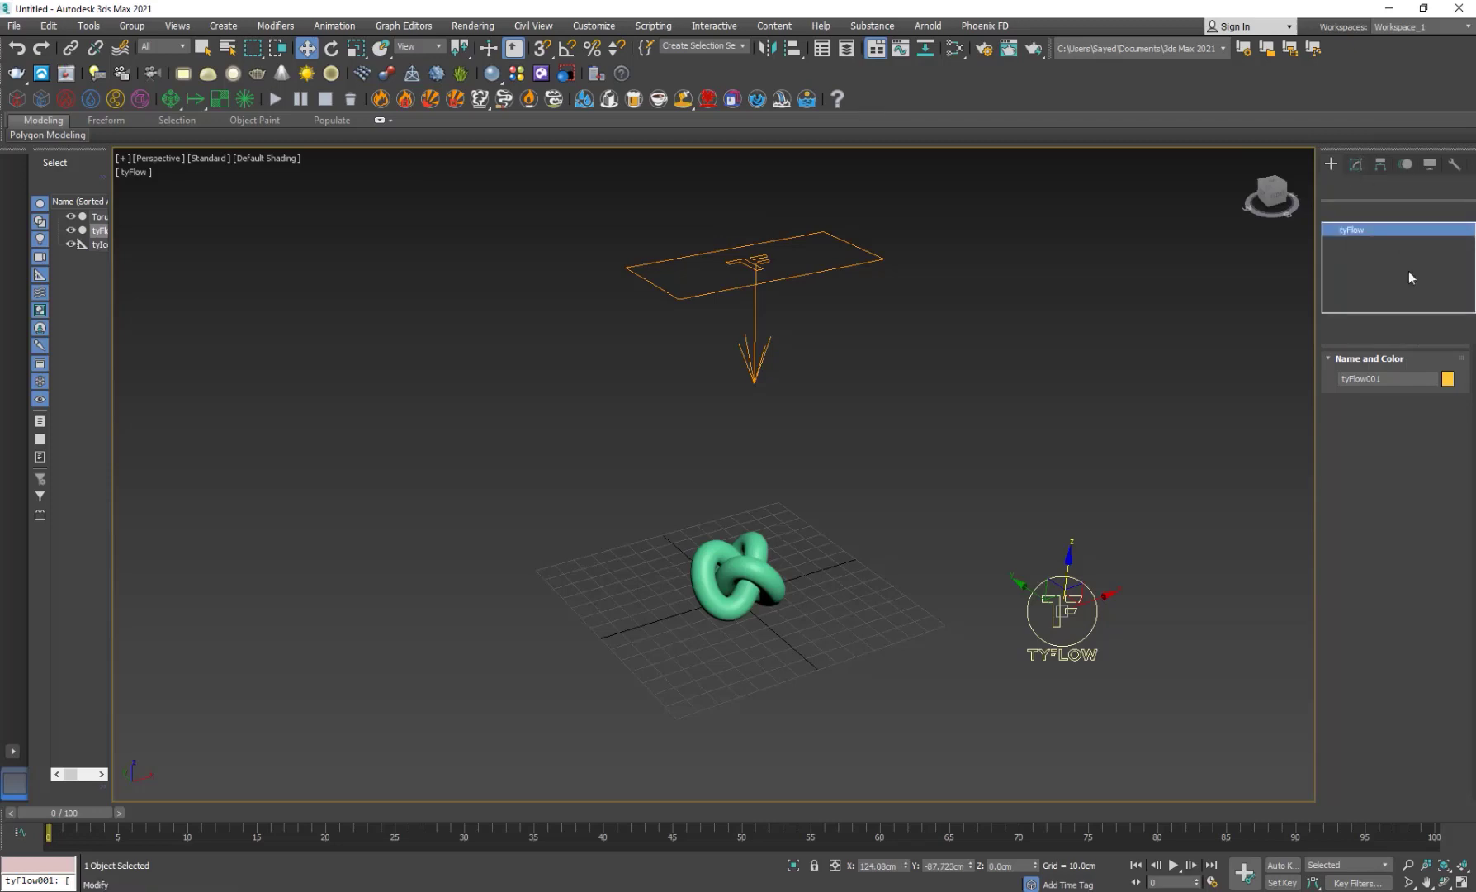
left_click(1388, 400)
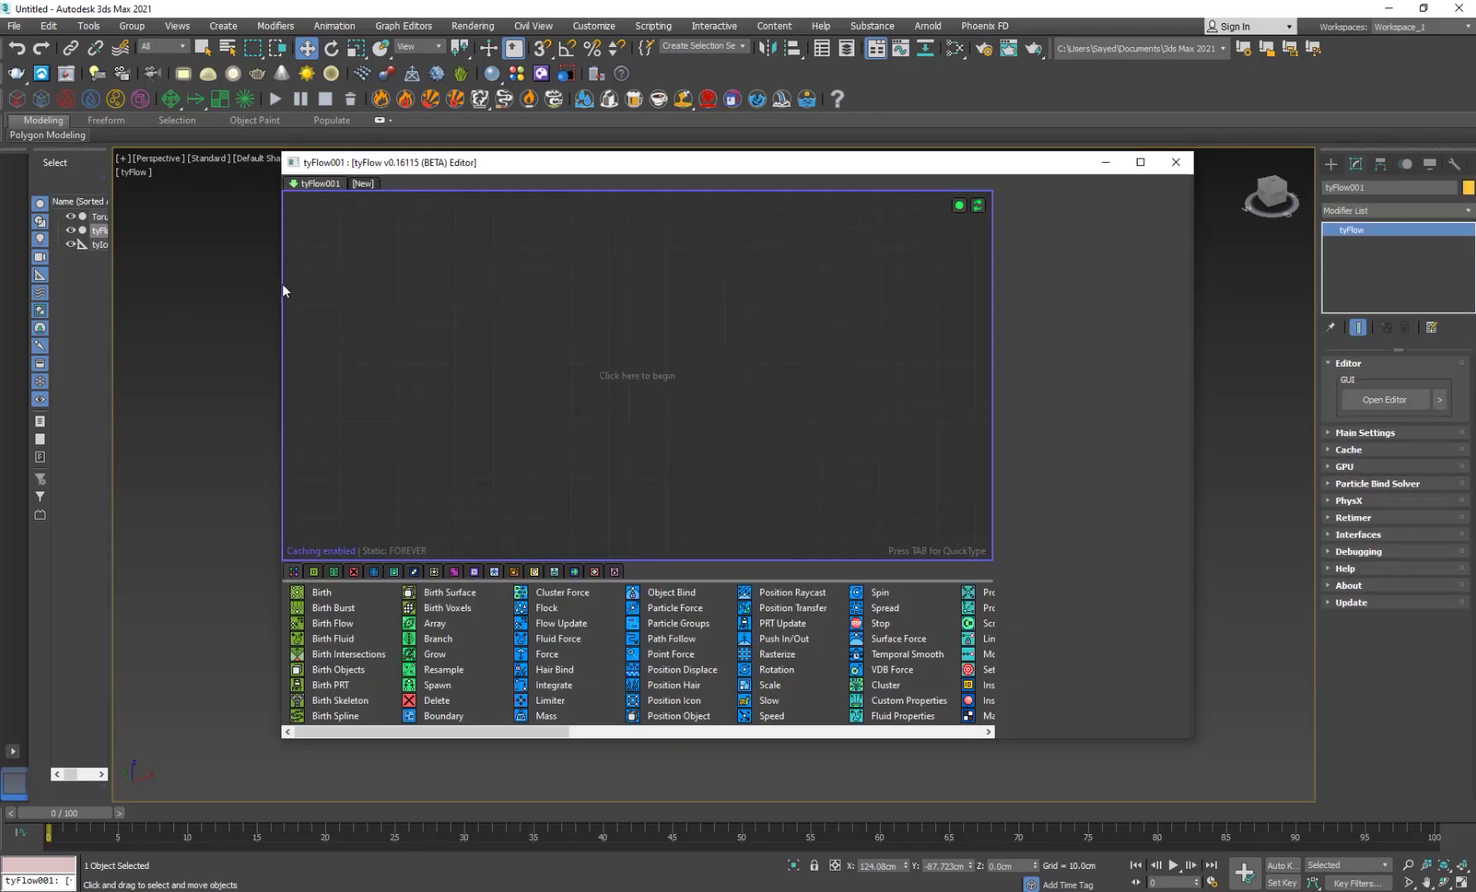
left_click_drag(283, 284, 553, 312)
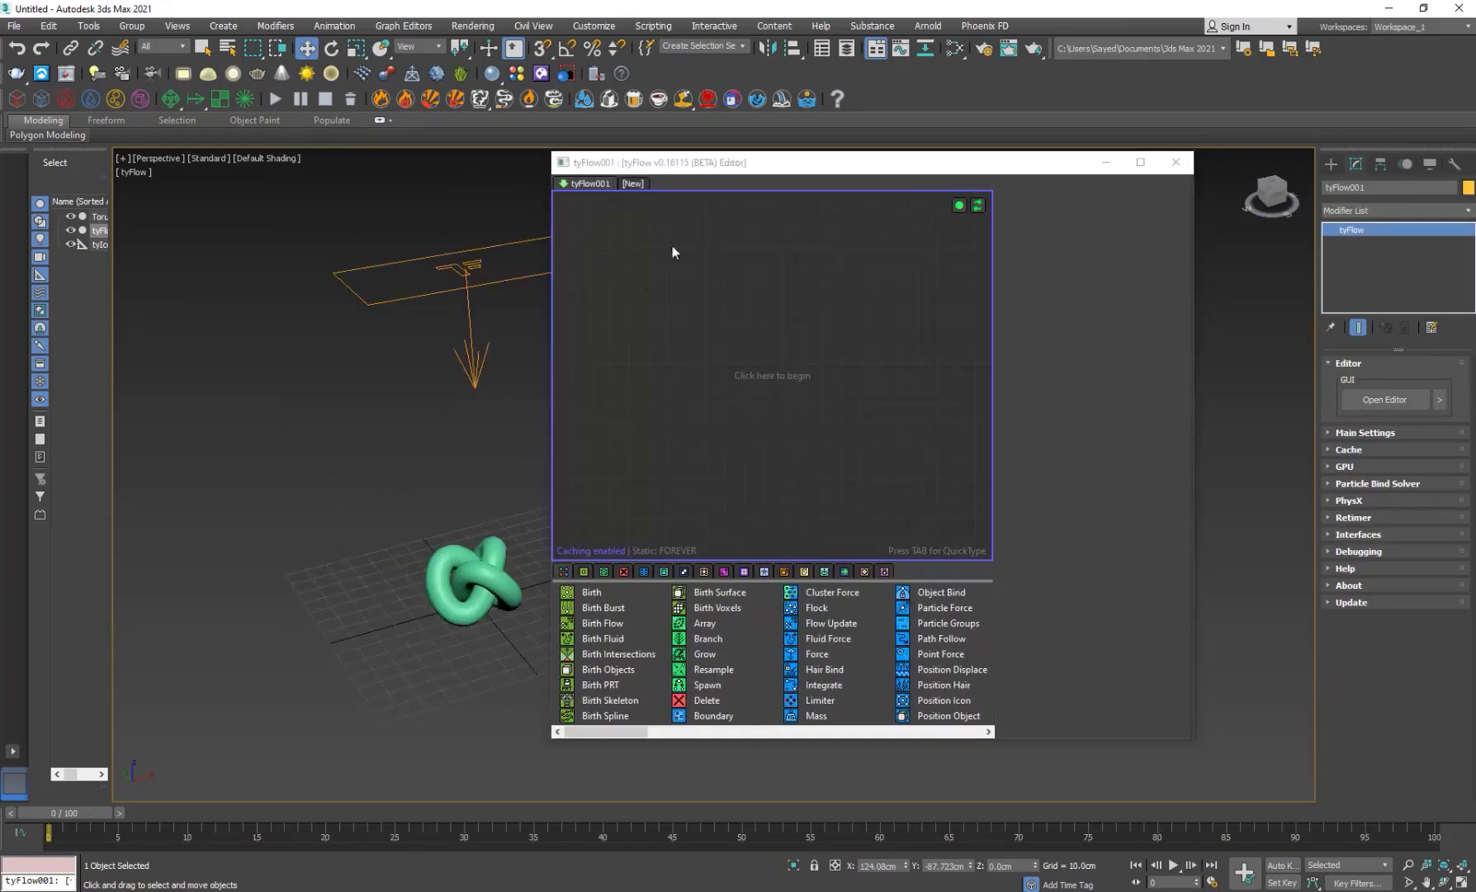
left_click_drag(704, 163, 831, 216)
scroll(429, 506, "up", 5)
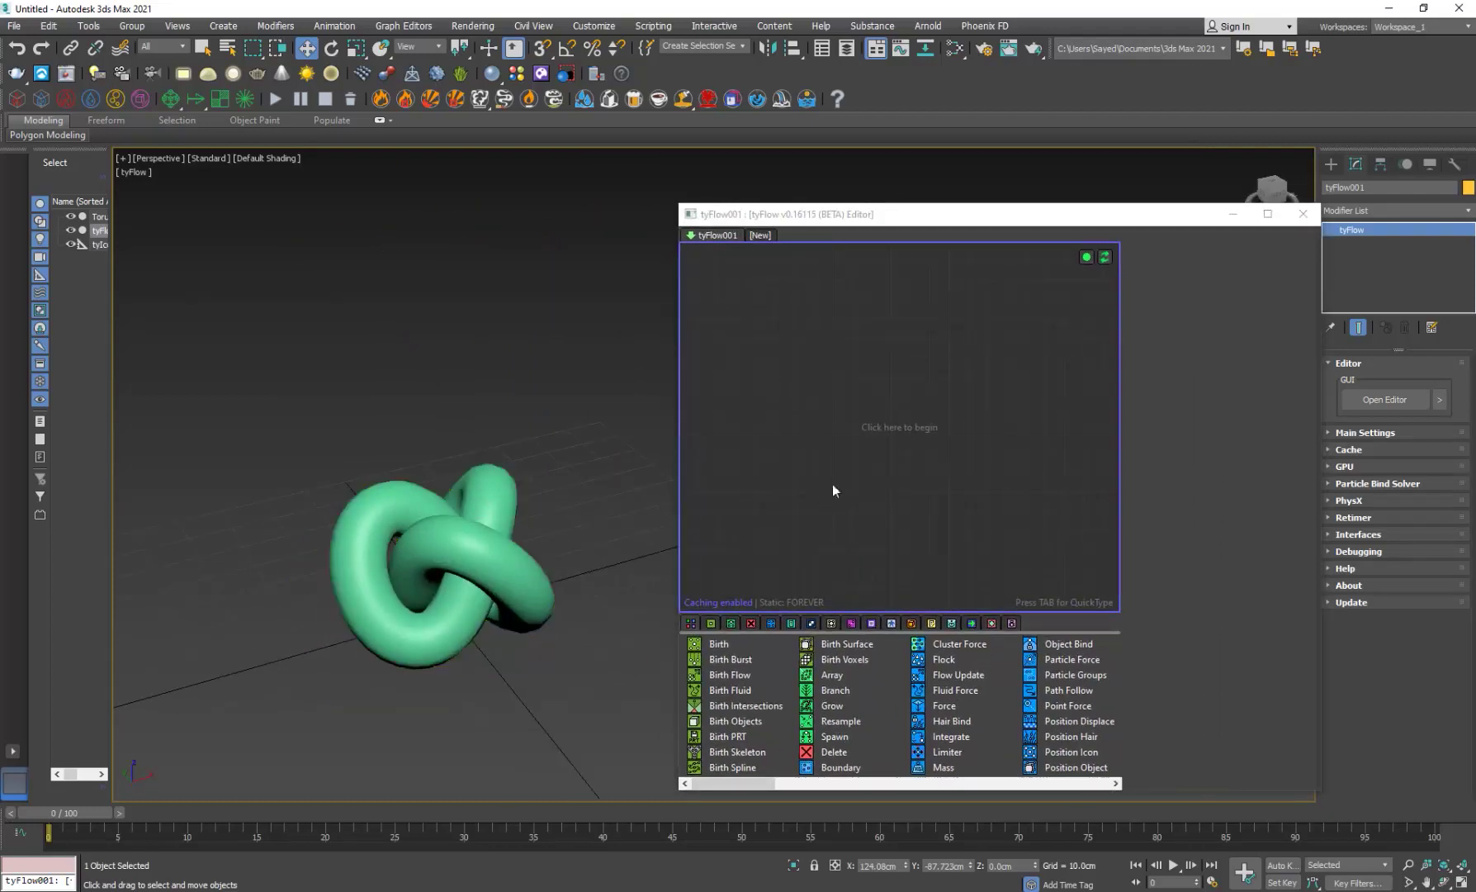
Step: Create a new event with a Birth operator and add a Position Raycast operator to it
left_click_drag(724, 643, 777, 436)
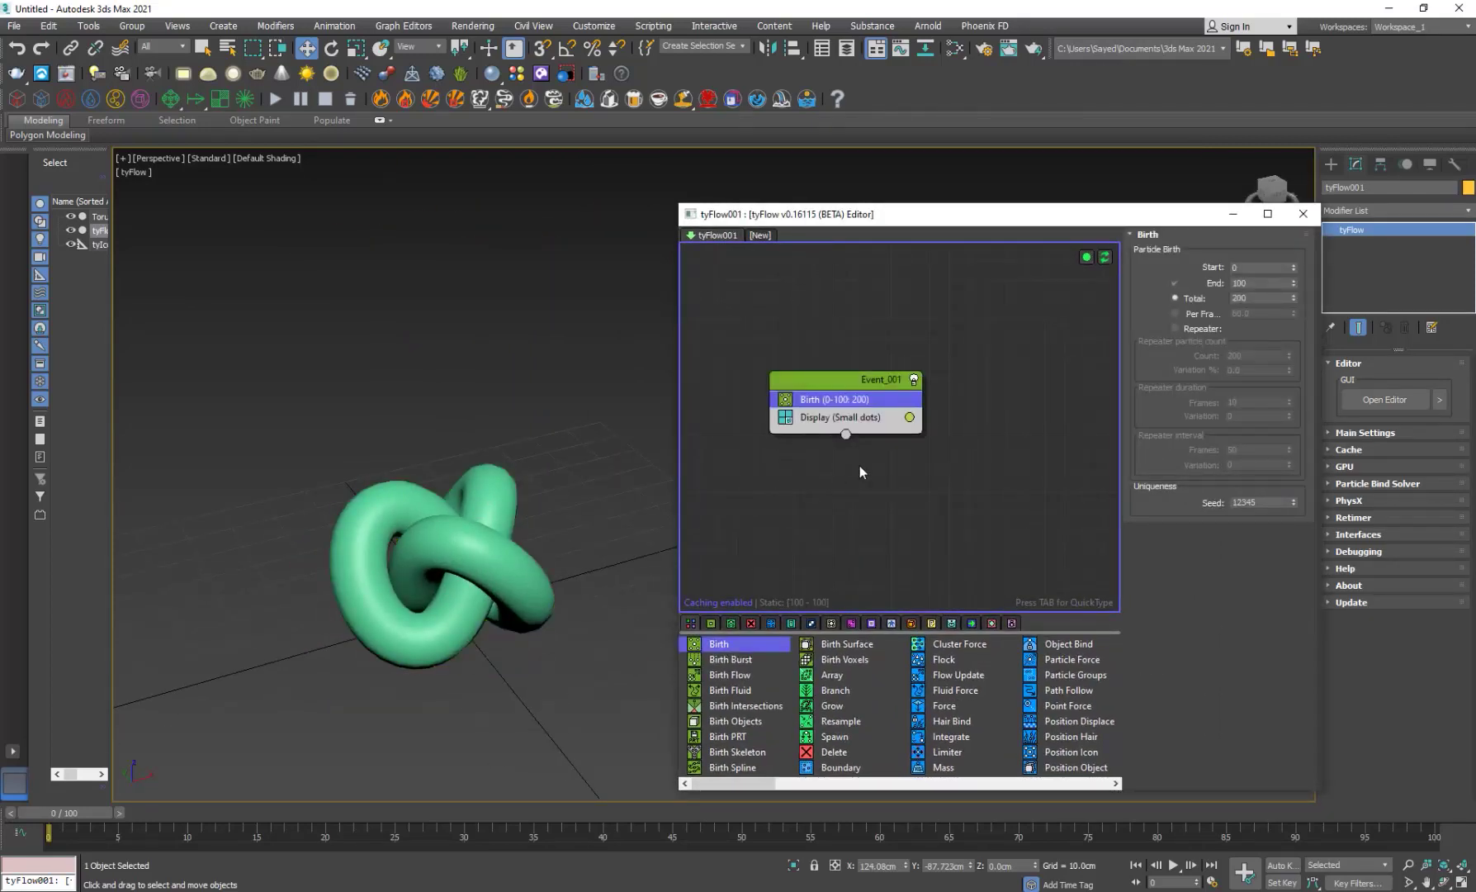
left_click(835, 380)
key("Tab")
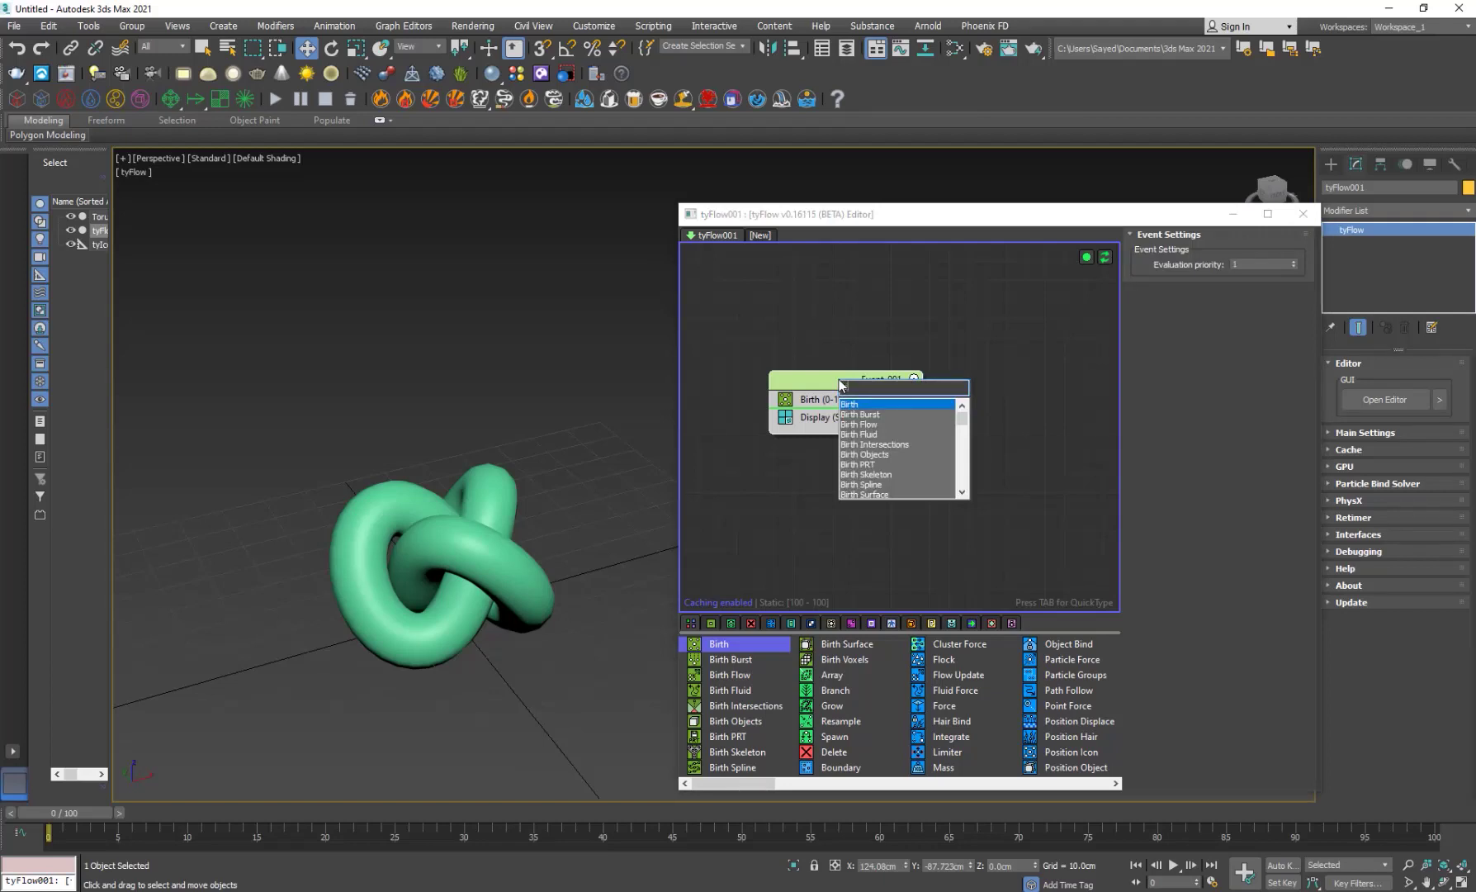
type("pos")
key("Down")
key("Down")
key("Down")
key("Down")
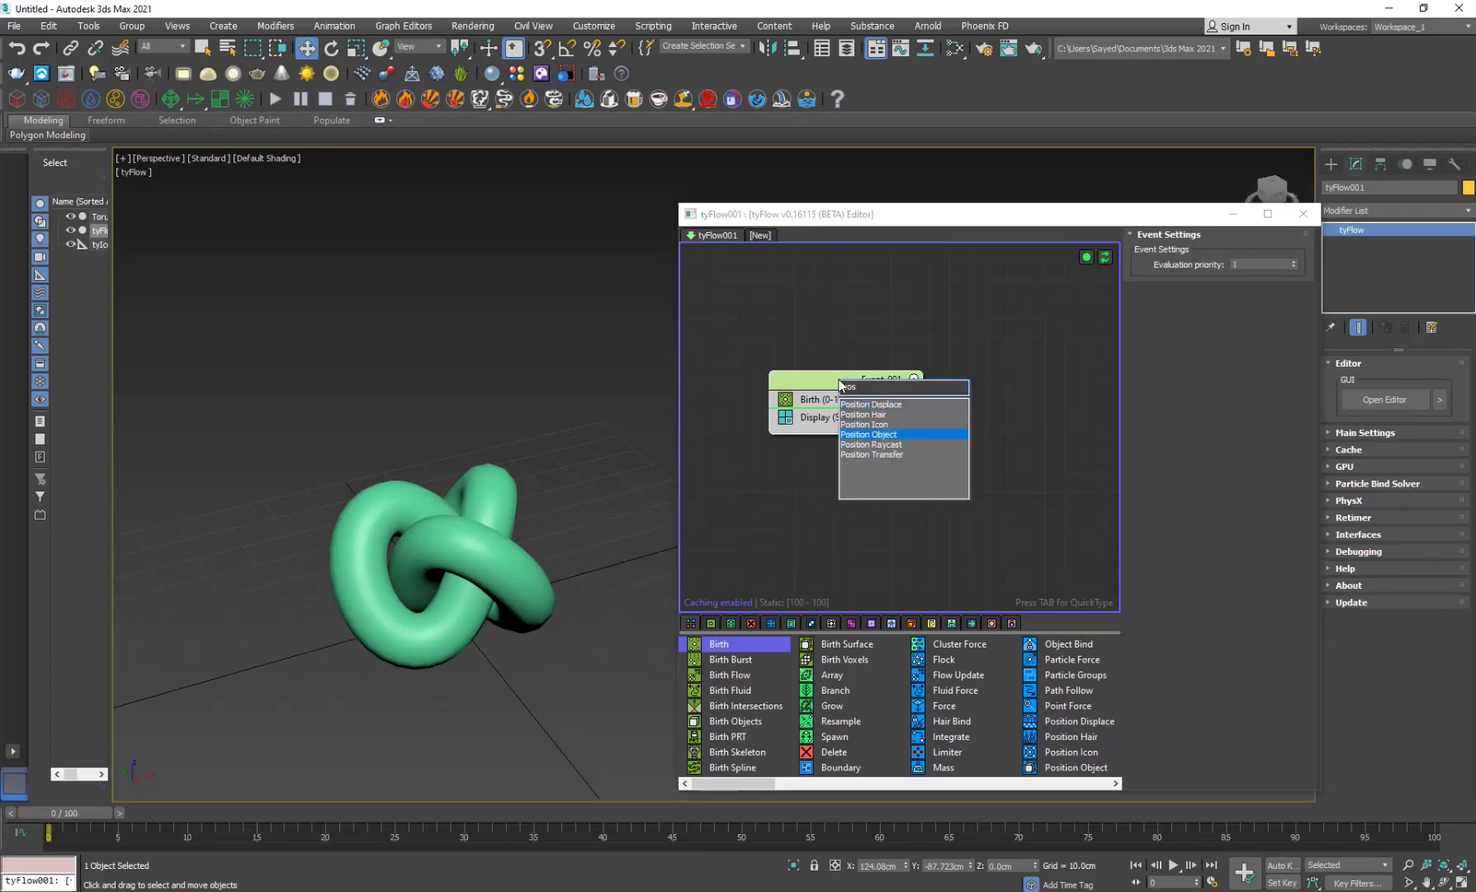
key("Return")
Step: Set the tyIcon as the Position Raycast origin object and add the torus knot to its target objects
scroll(509, 523, "down", 8)
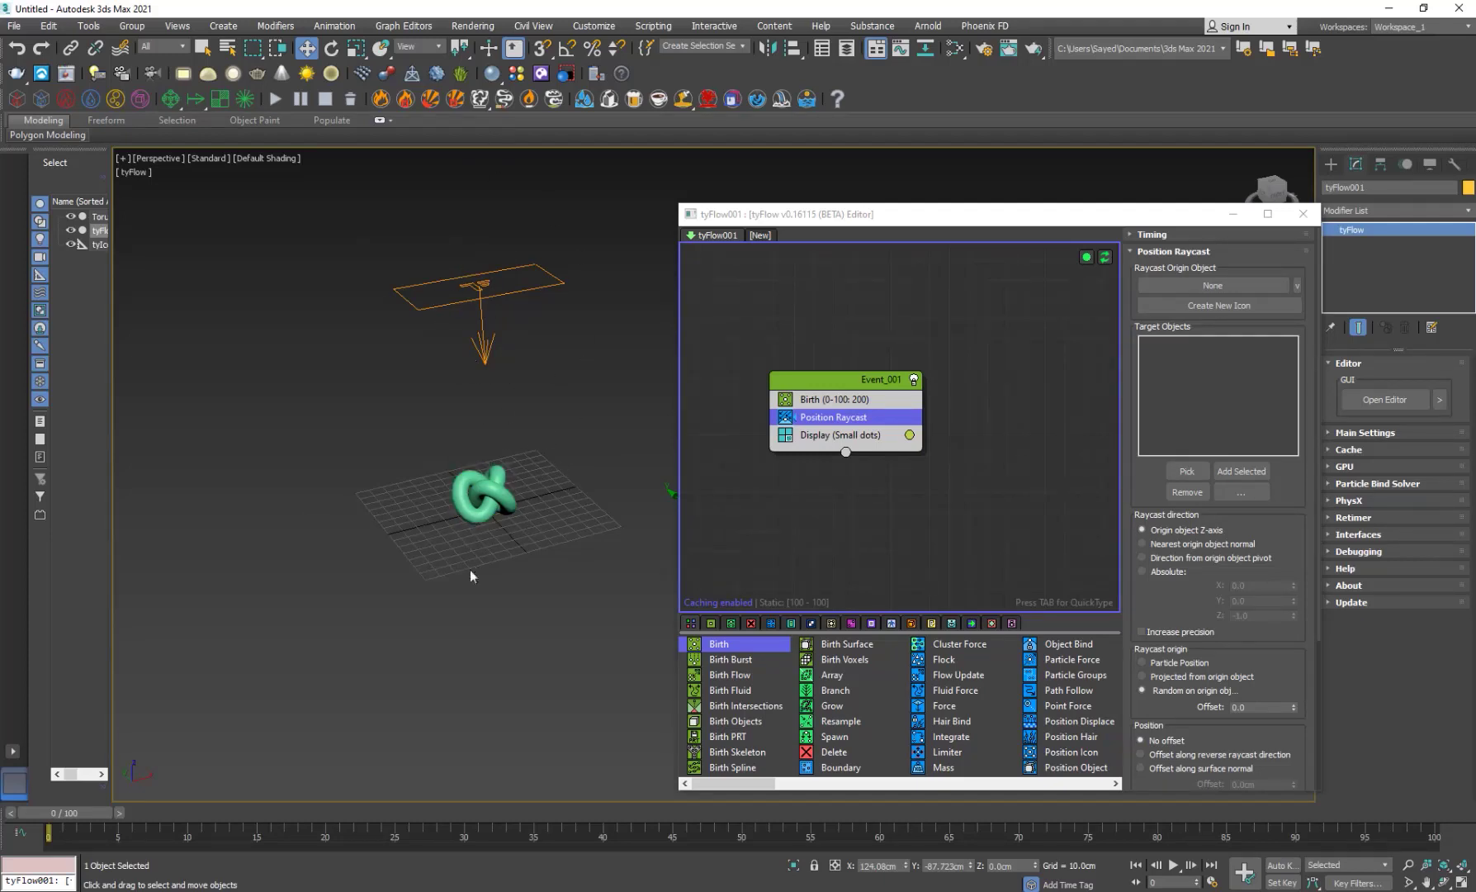
scroll(481, 529, "up", 5)
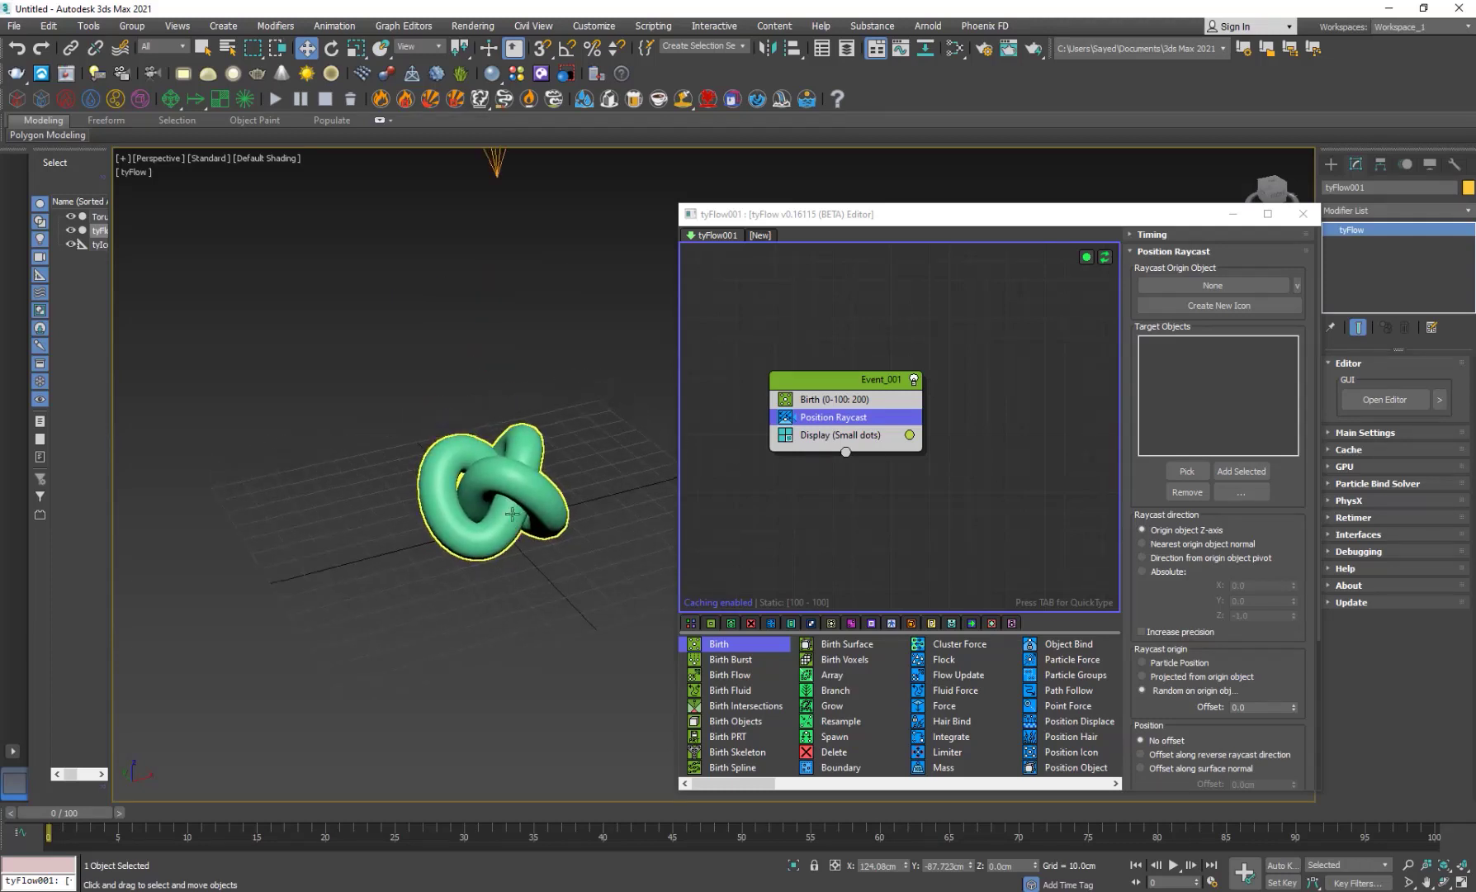
middle_click_drag(528, 529, 512, 476, "alt")
key("w")
scroll(522, 459, "up", 3)
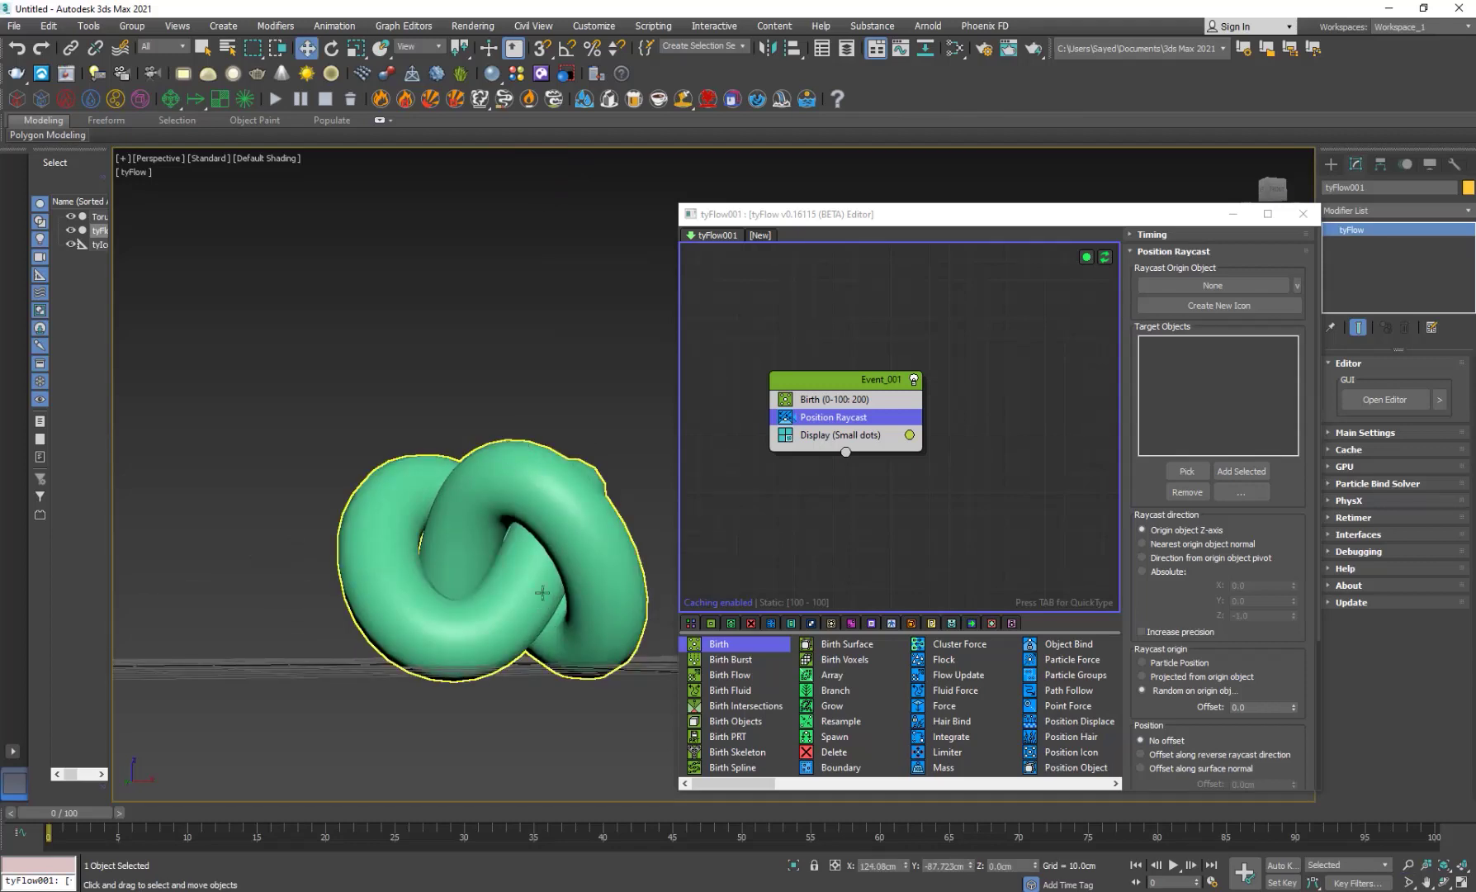
middle_click_drag(536, 582, 549, 574, "alt")
scroll(549, 573, "down", 5)
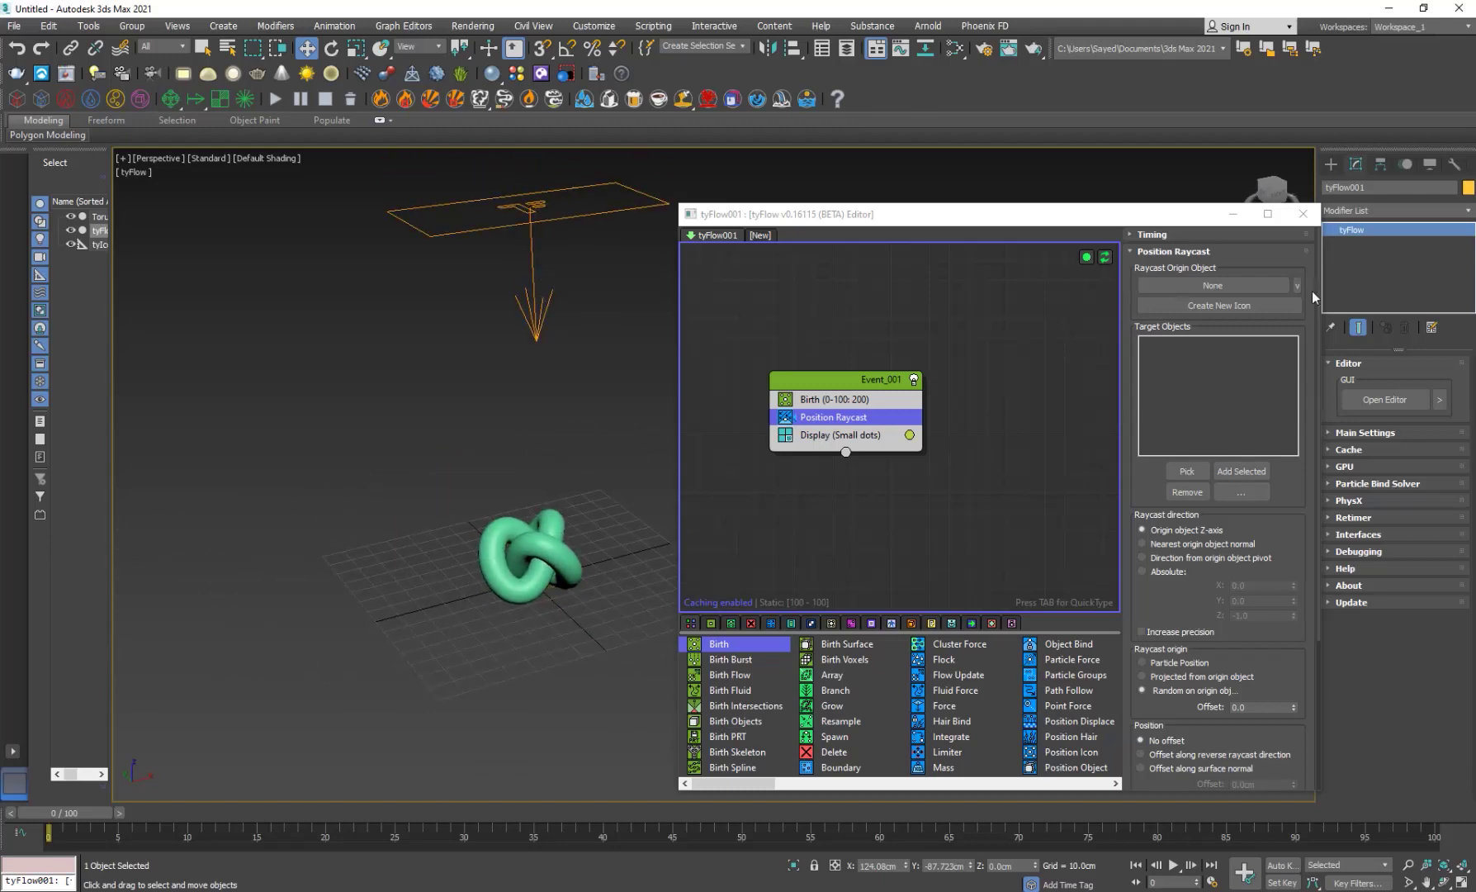
left_click(1193, 285)
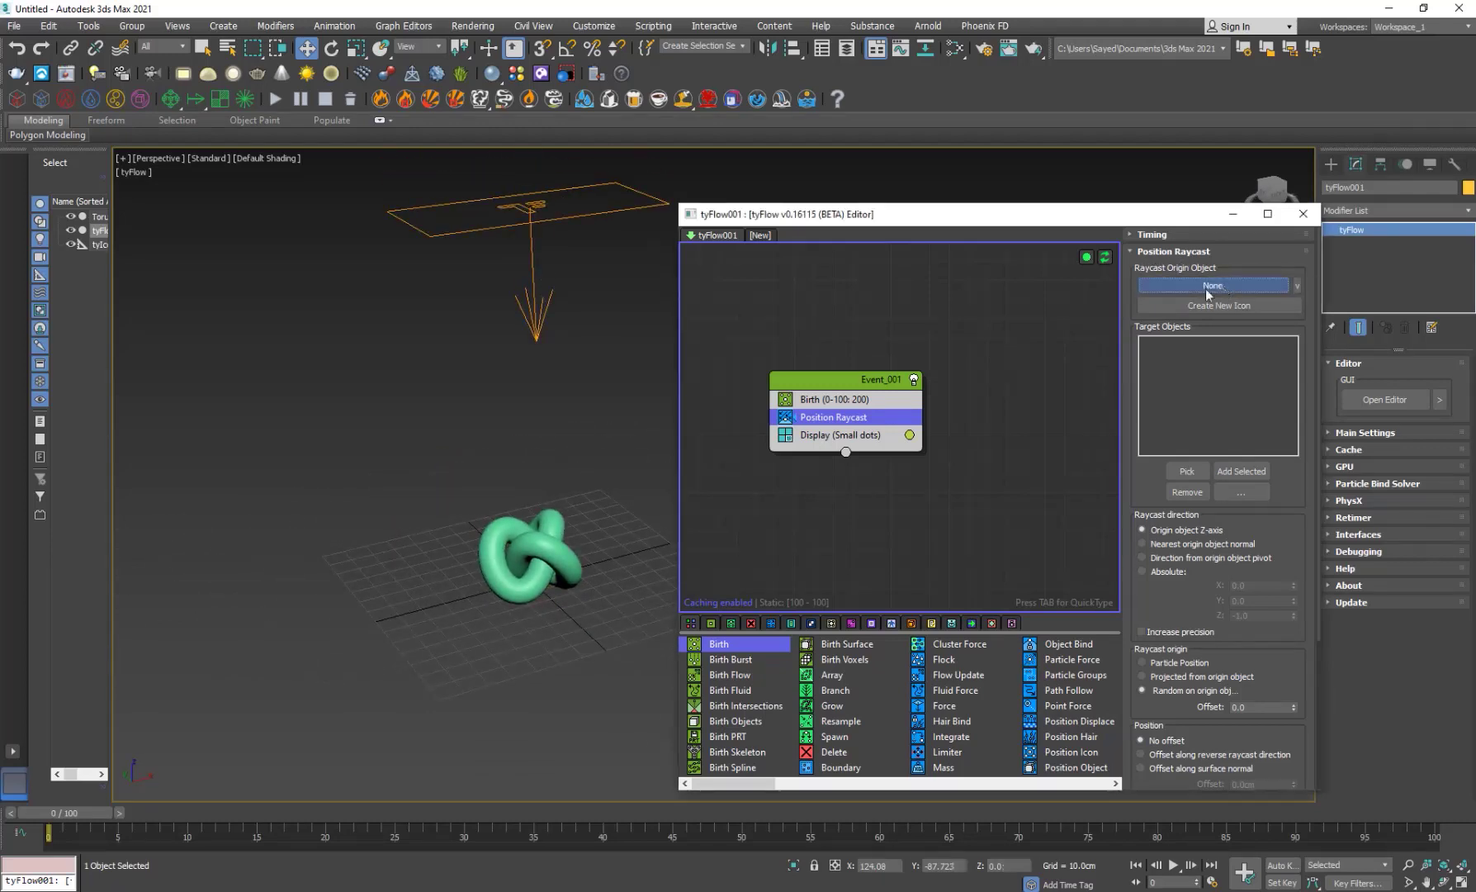
left_click(532, 207)
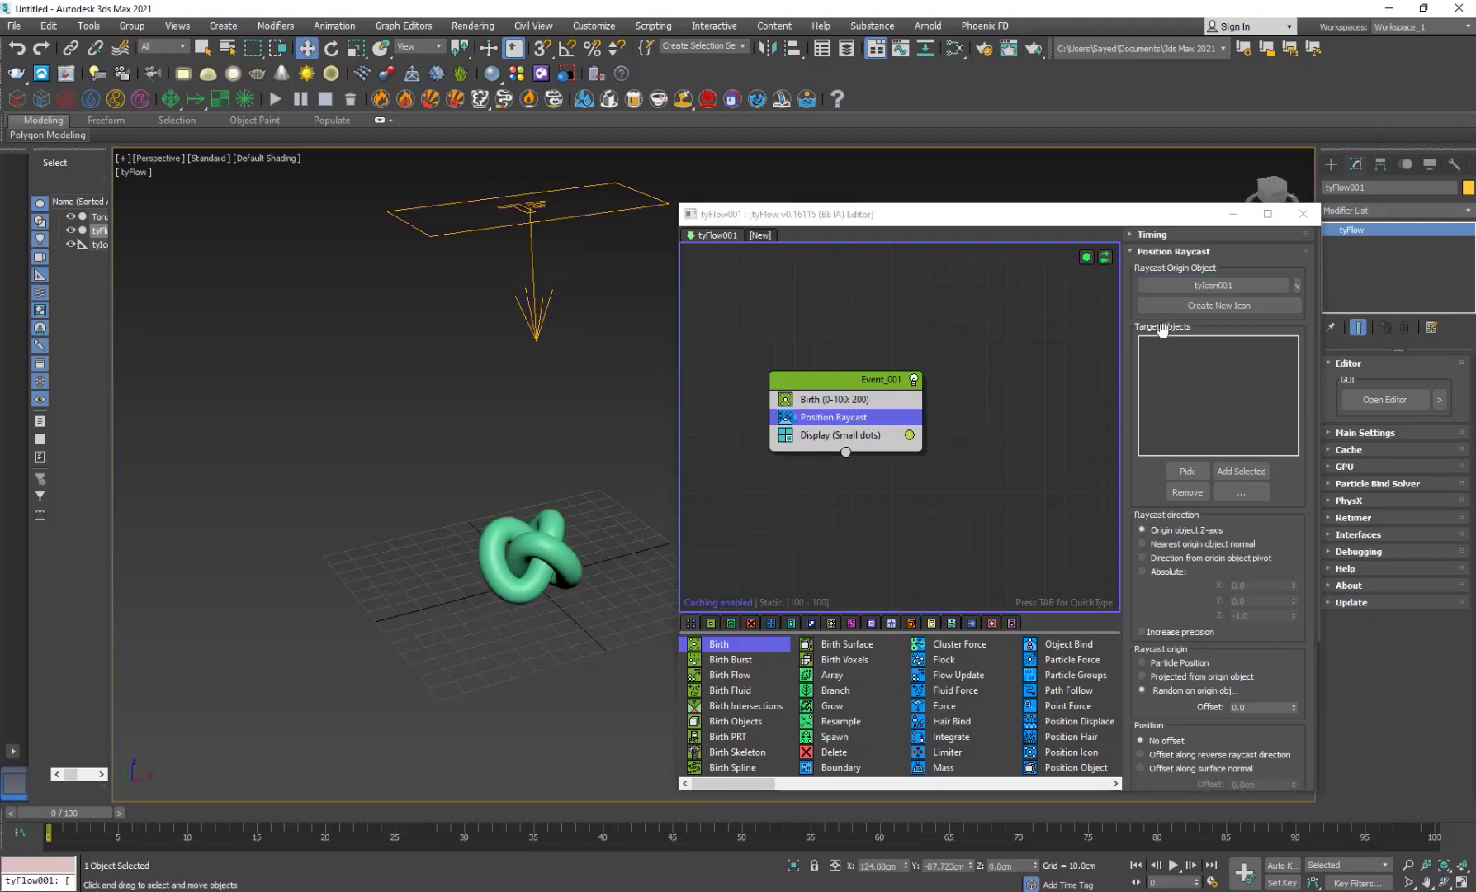
left_click(1187, 470)
left_click(559, 561)
scroll(559, 560, "up", 5)
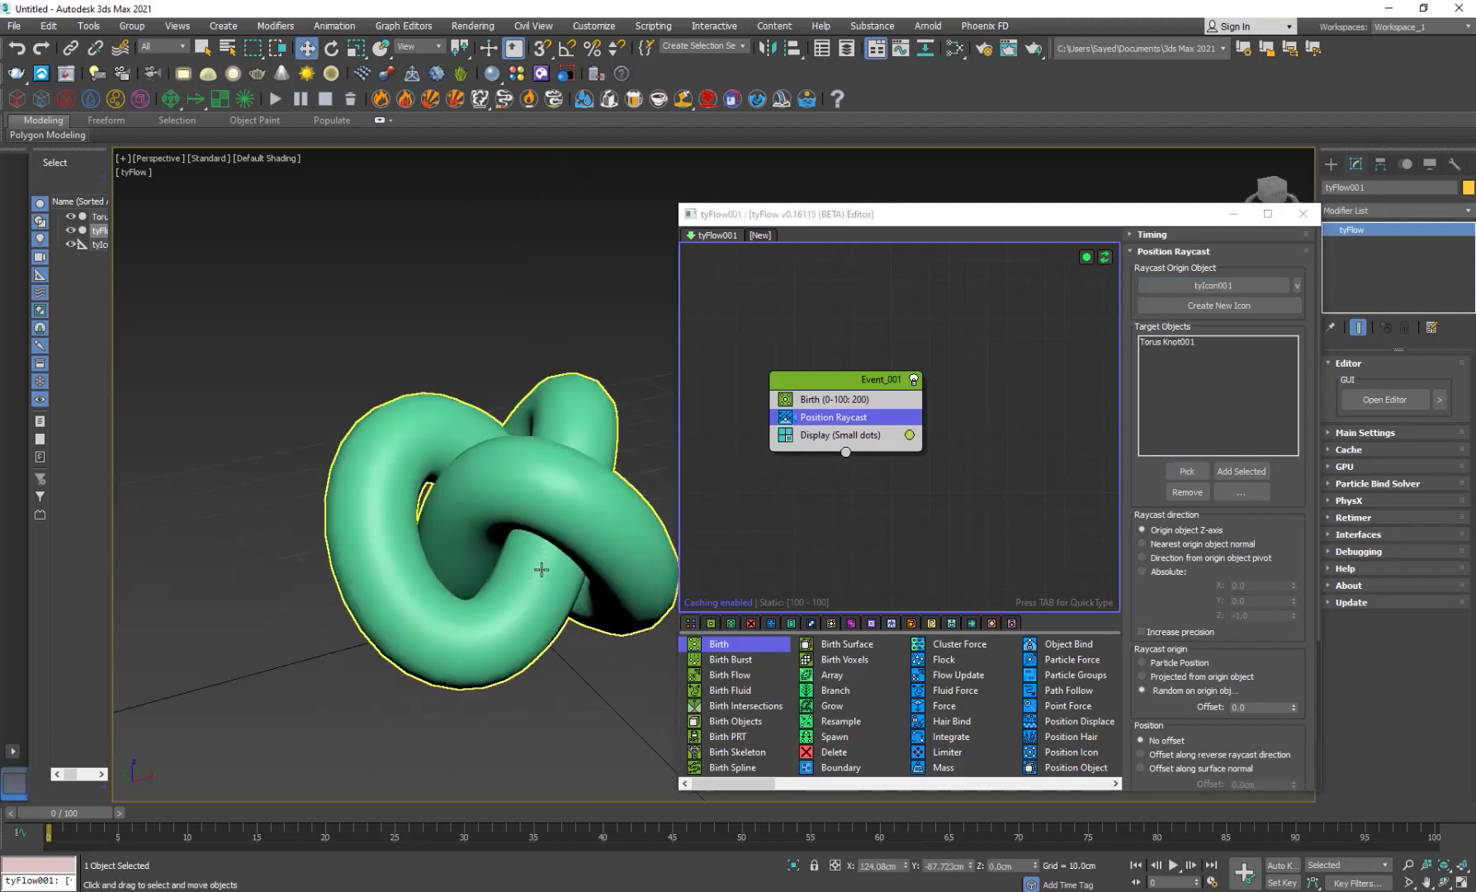
Step: Move to frame 1, then set the Birth operator's end frame to 0 and its total to 2000 particles
mouse_move(51, 818)
left_mouse_down()
mouse_move(180, 831)
mouse_move(66, 824)
left_mouse_up()
left_click(832, 401)
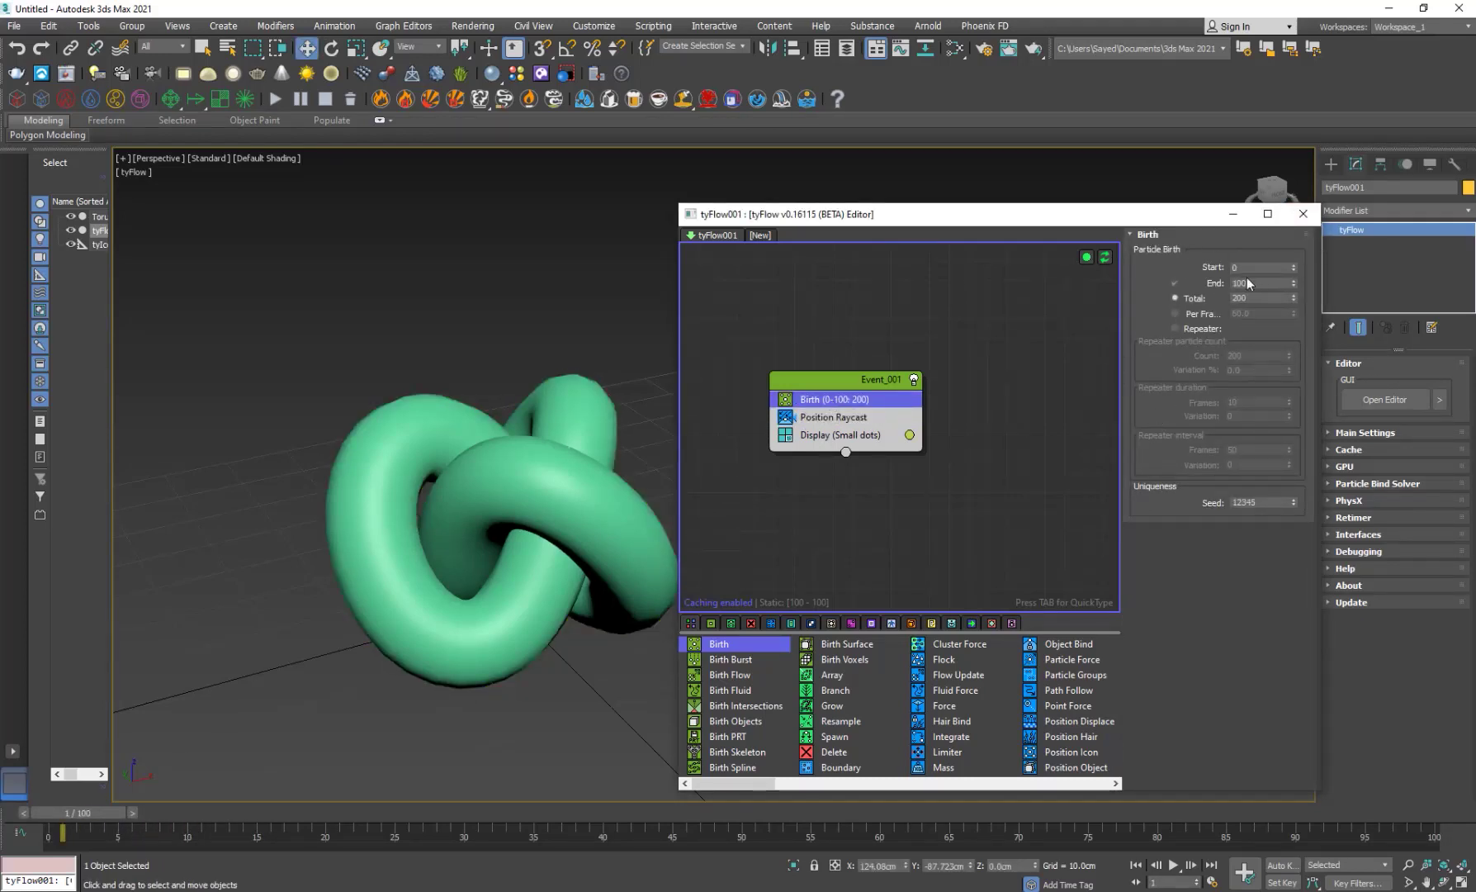
right_click(1296, 283)
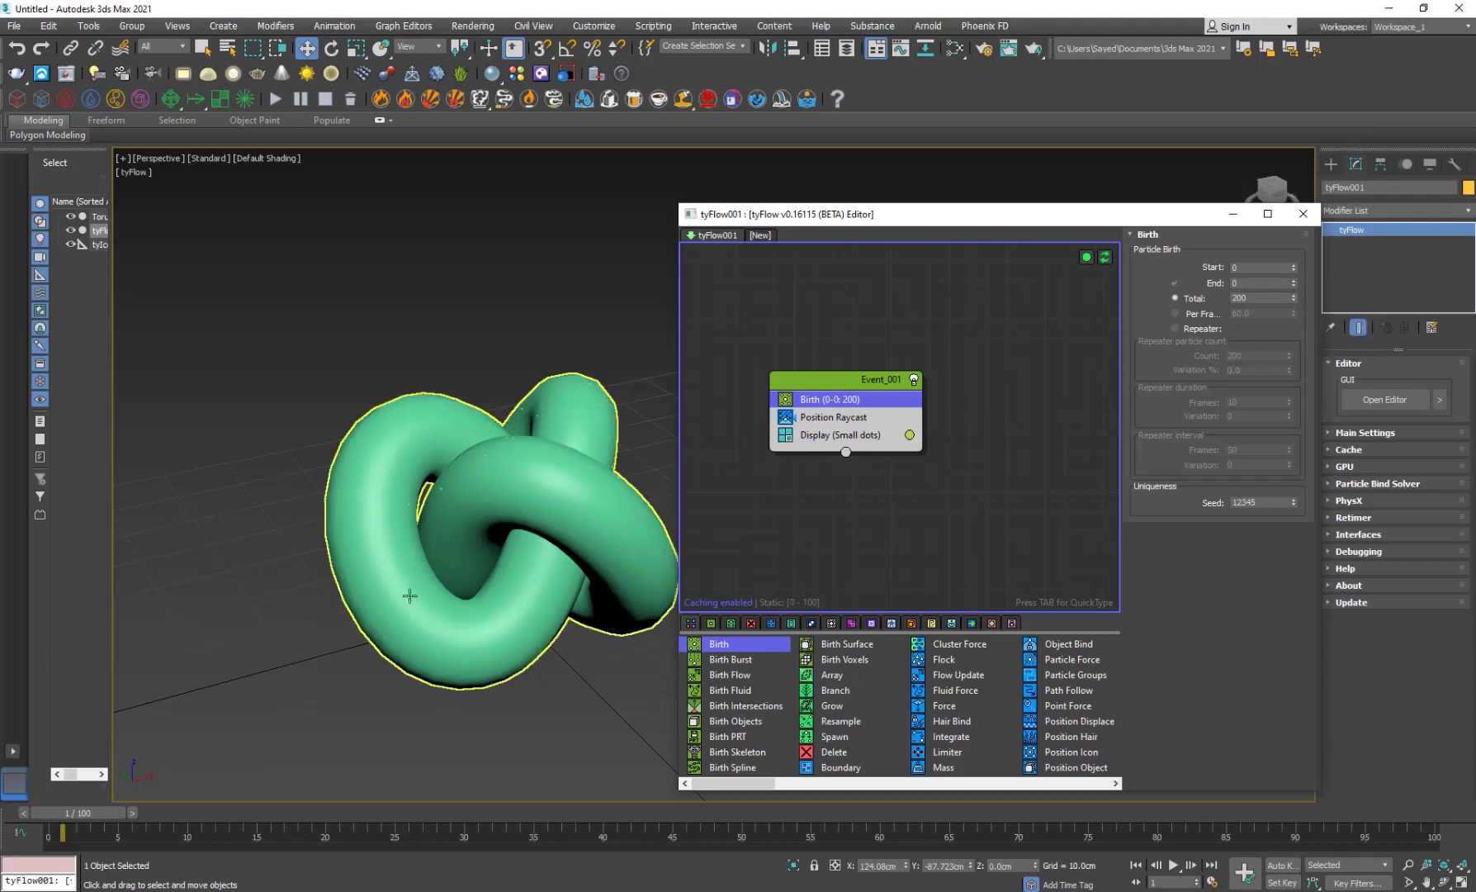
middle_click_drag(410, 594, 521, 530, "alt")
middle_click_drag(522, 529, 517, 567)
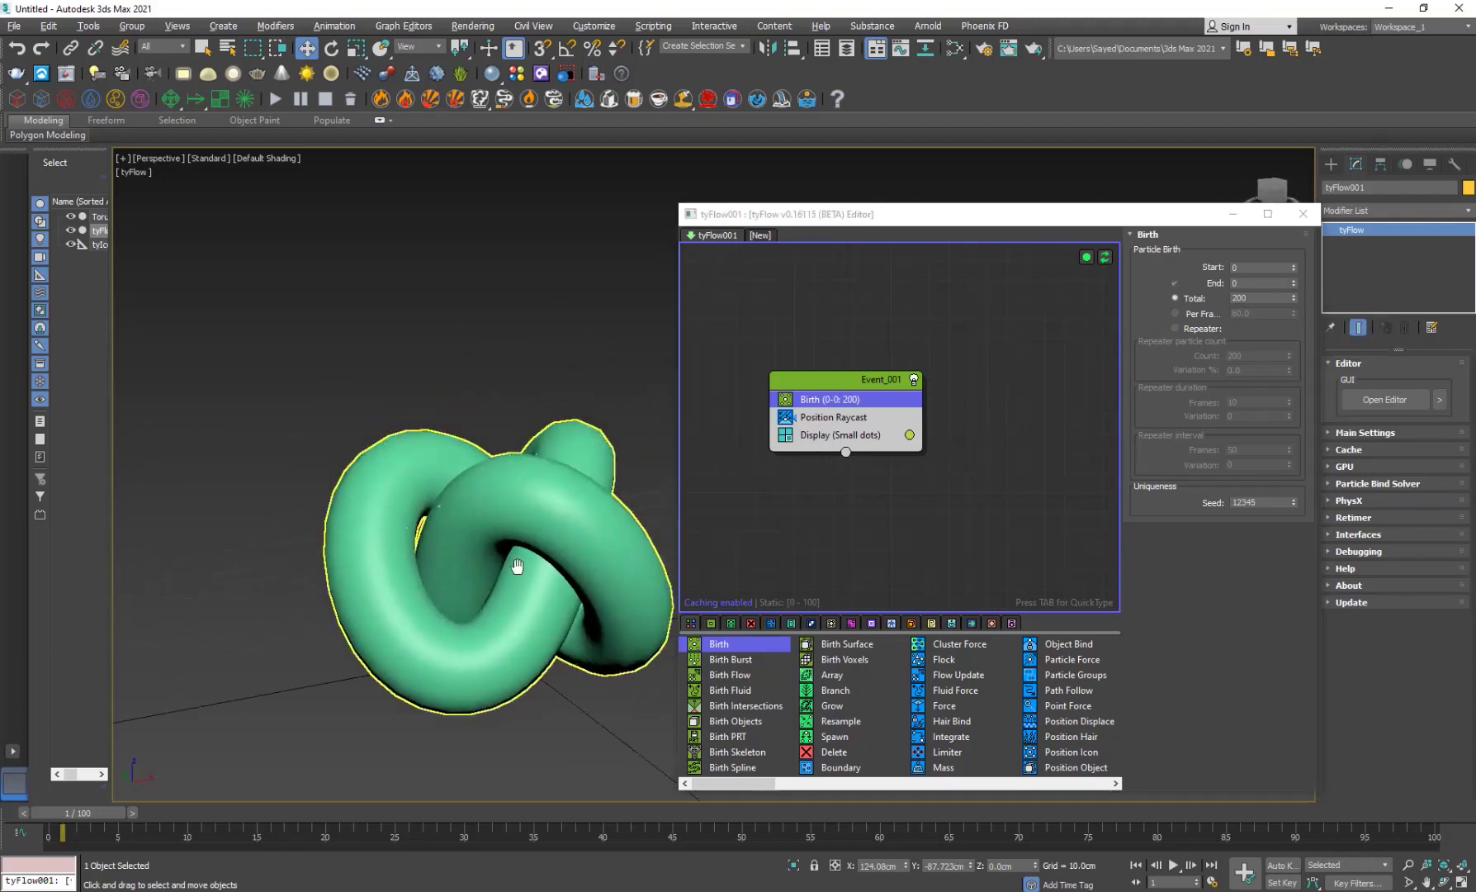
double_click(1257, 297)
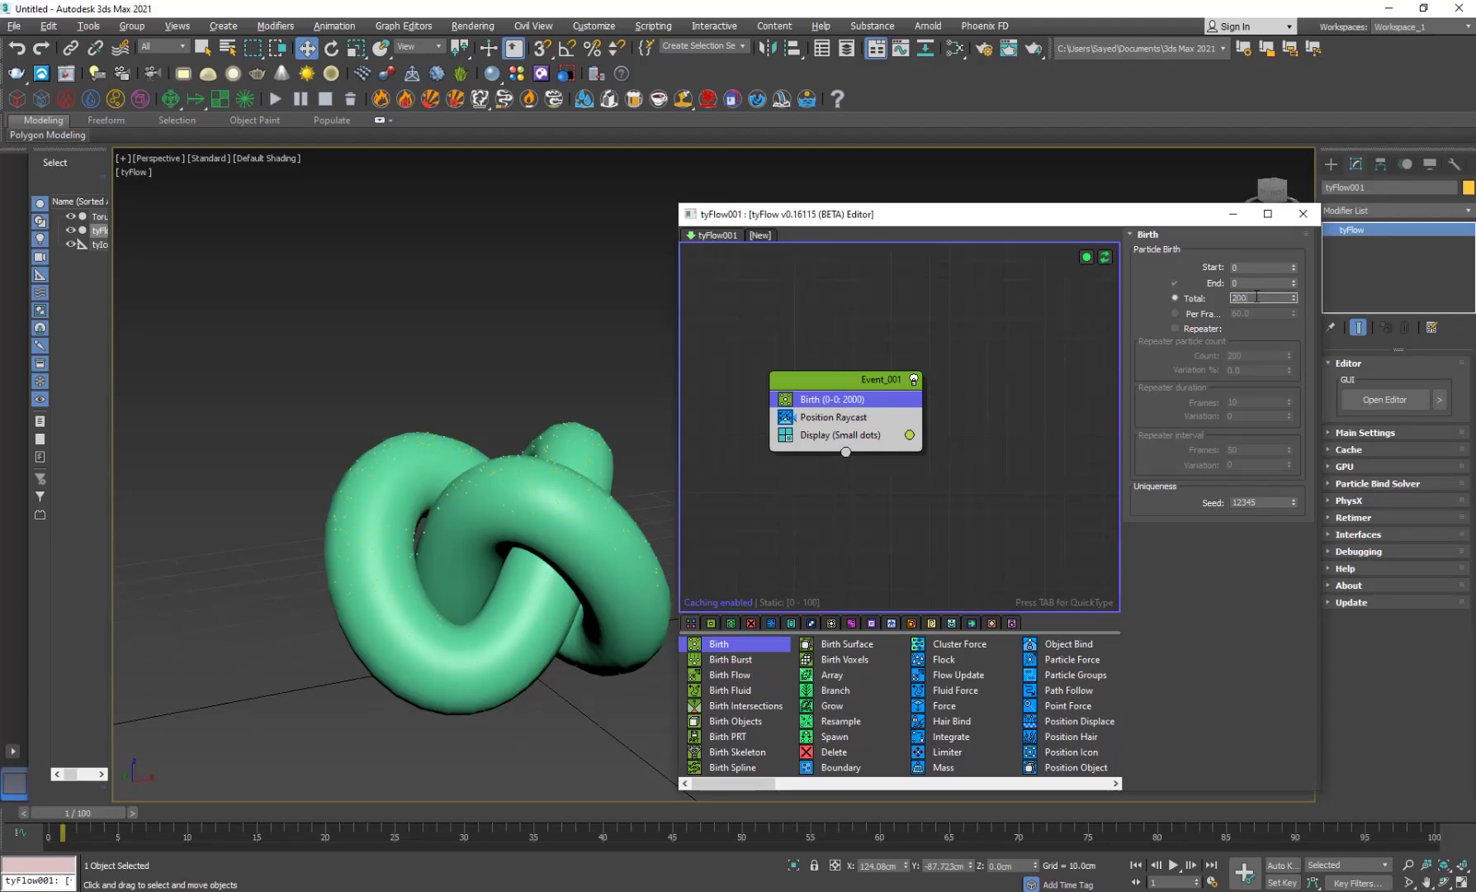
Step: Set the Birth operator's total to 20000 particles and close the tyFlow editor
type("20000")
key("Return")
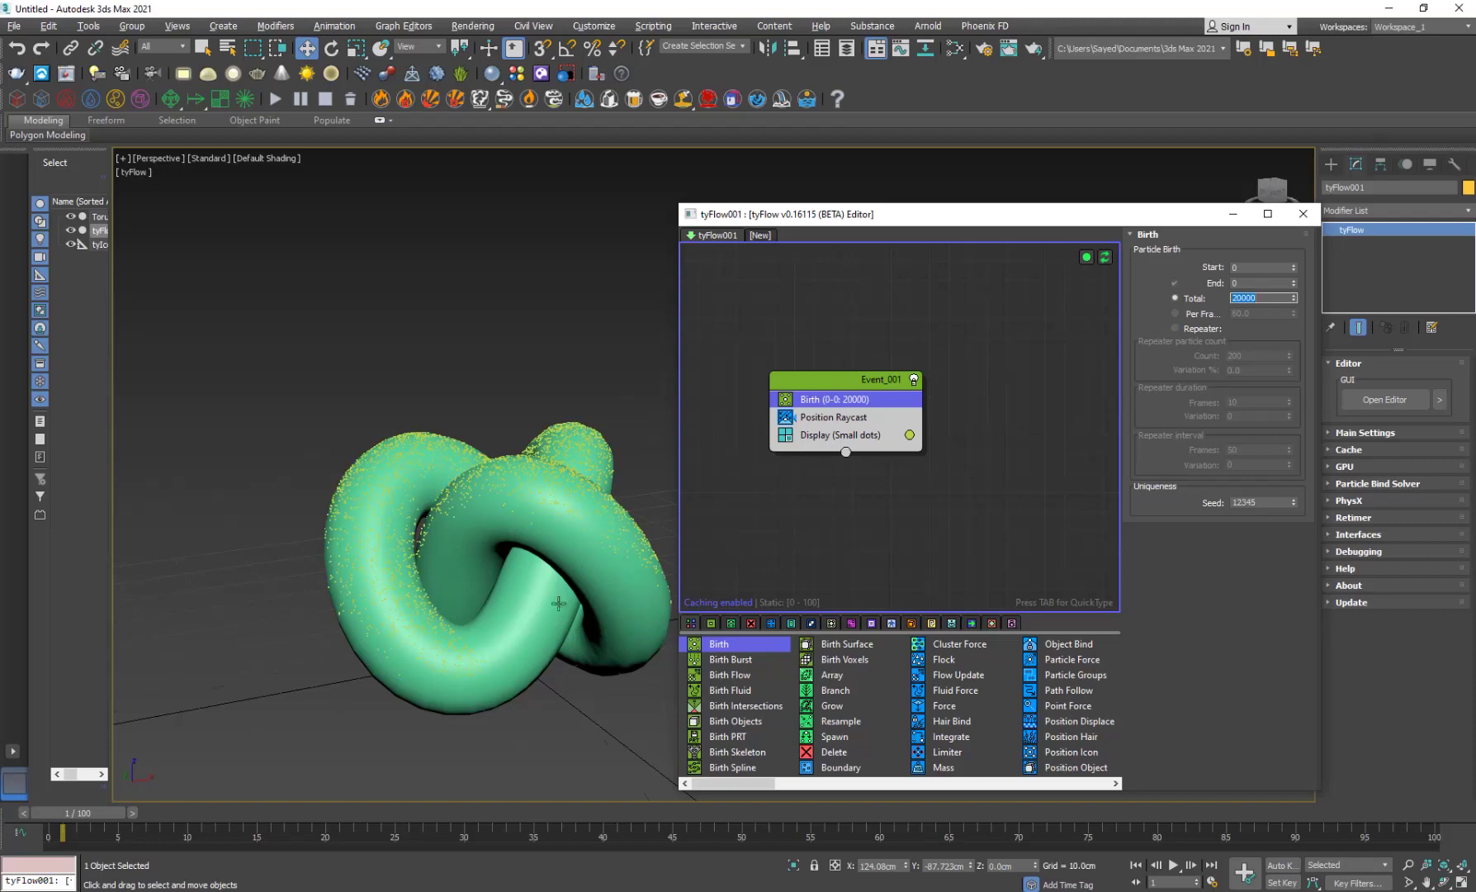
scroll(593, 609, "down", 5)
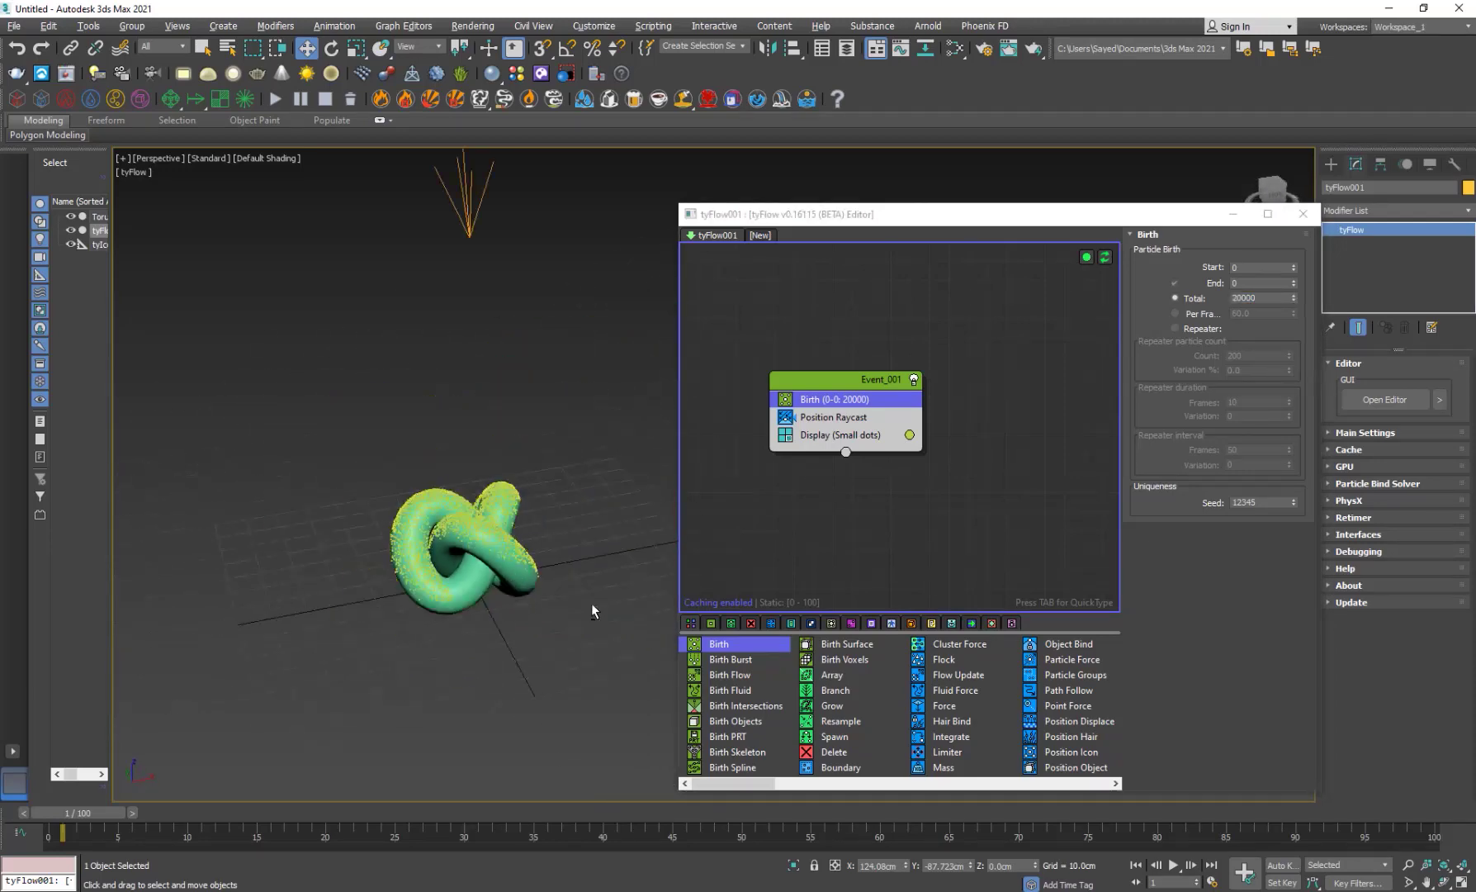
left_click(515, 535)
key("z")
middle_click_drag(603, 587, 524, 600, "alt")
scroll(454, 602, "down", 4)
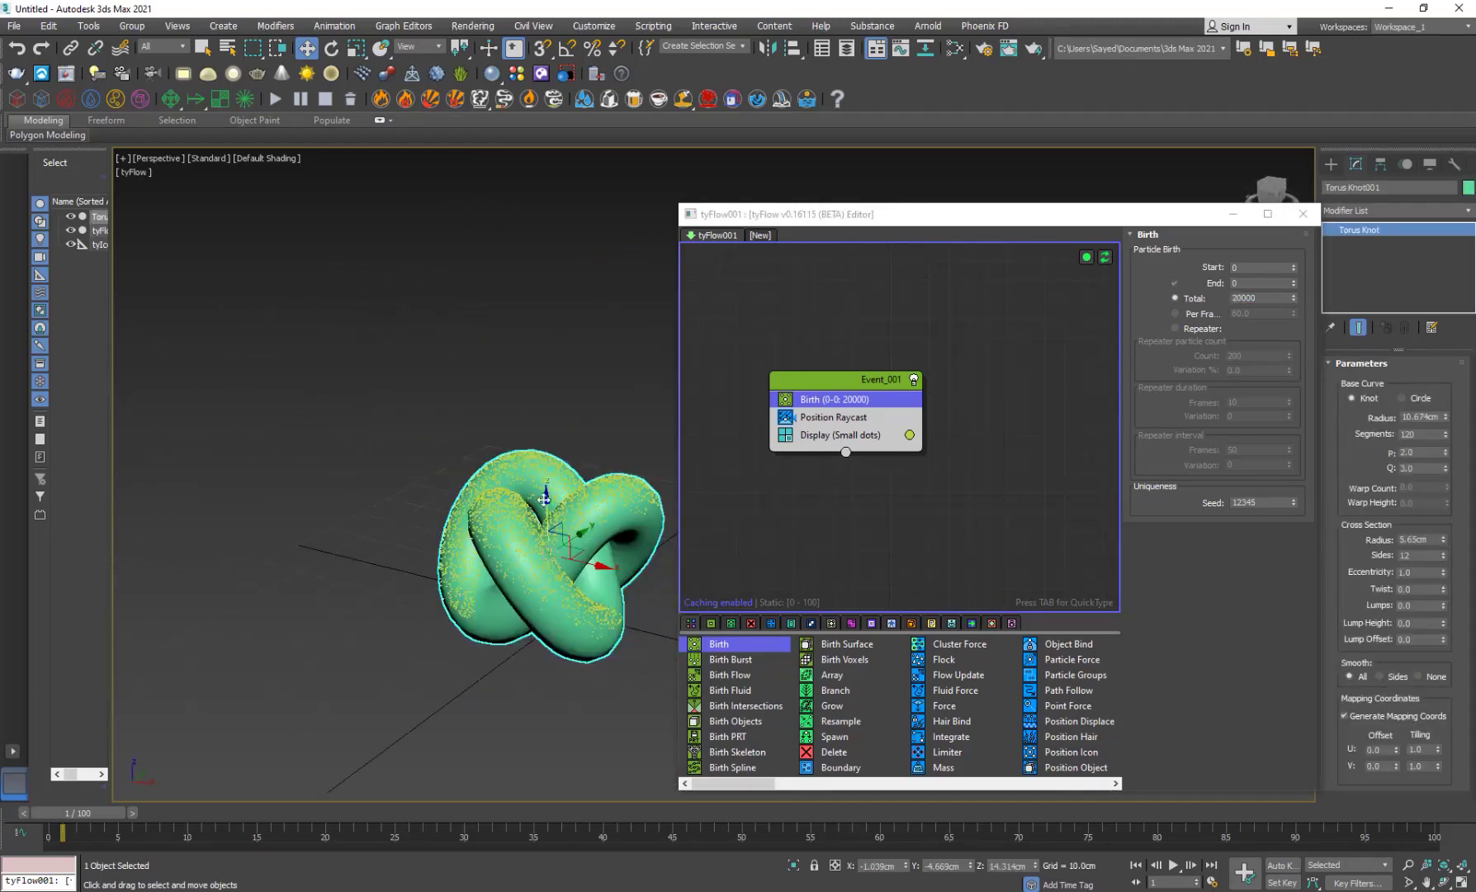
middle_click_drag(552, 692, 466, 695, "alt")
middle_click_drag(506, 585, 651, 592, "alt")
middle_click_drag(563, 588, 519, 658, "alt")
left_click(1303, 214)
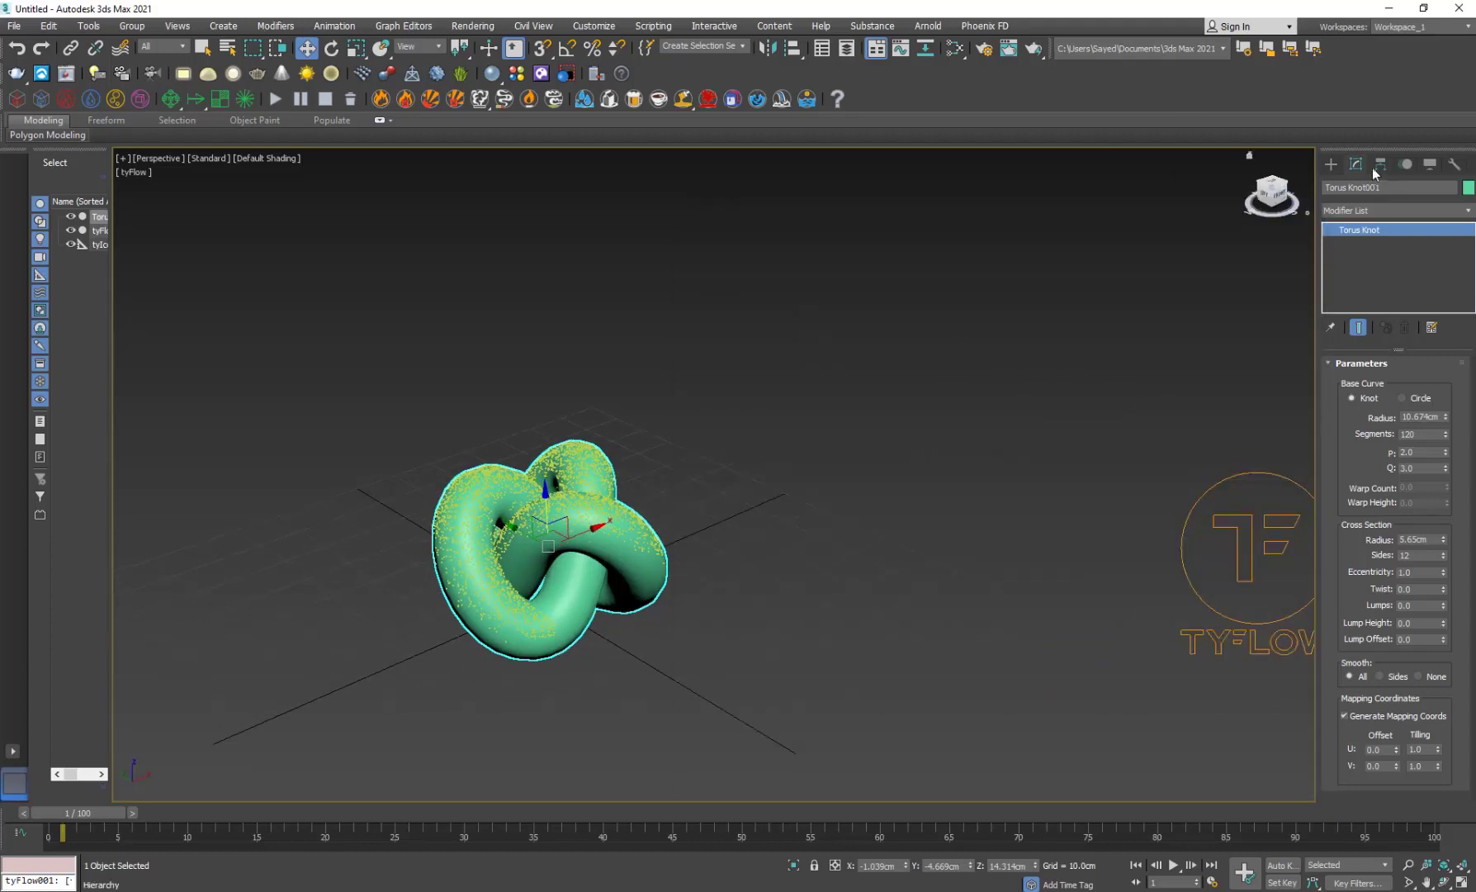
Step: Create a tyMesher object on the ground between the torus knot and the tyFlow icon
left_click(1332, 164)
left_click(1395, 207)
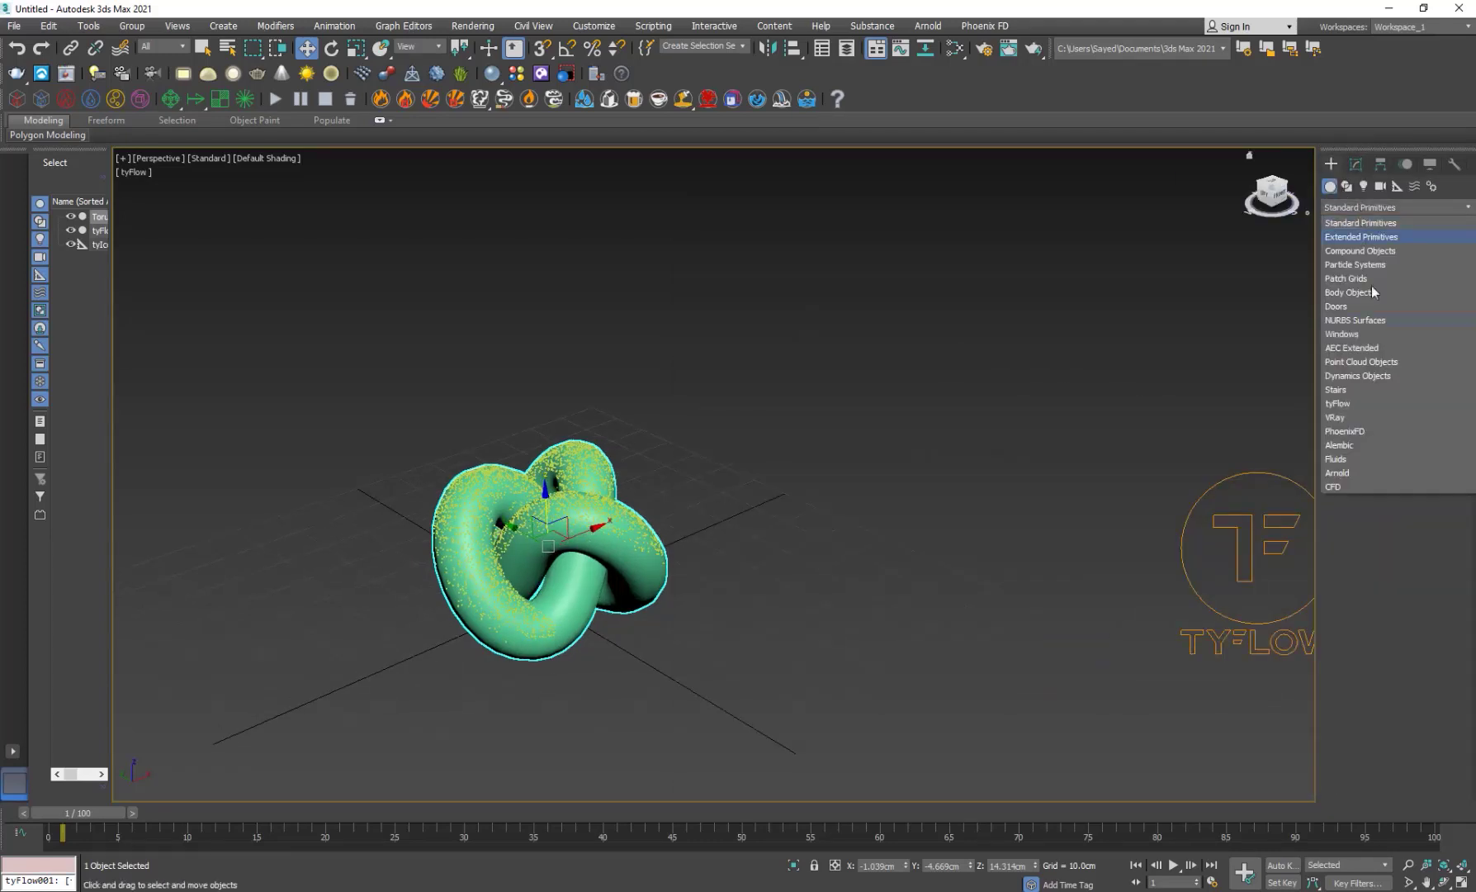
left_click(1347, 403)
left_click(1425, 257)
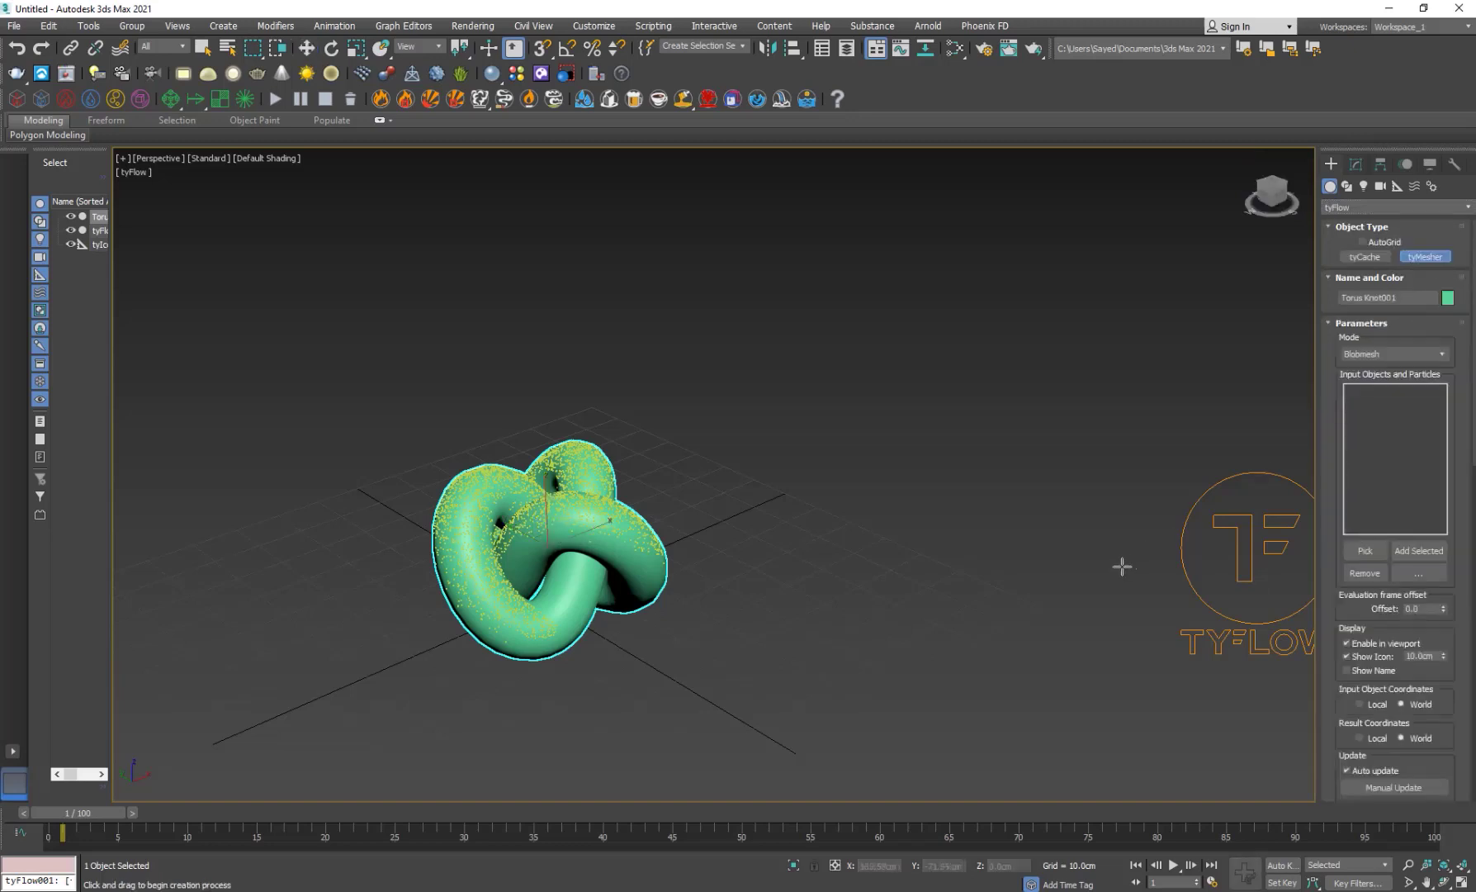
left_click(1037, 574)
right_click(1292, 259)
Step: Add the tyFlow object to the tyMesher's input objects and particles
left_click(1356, 164)
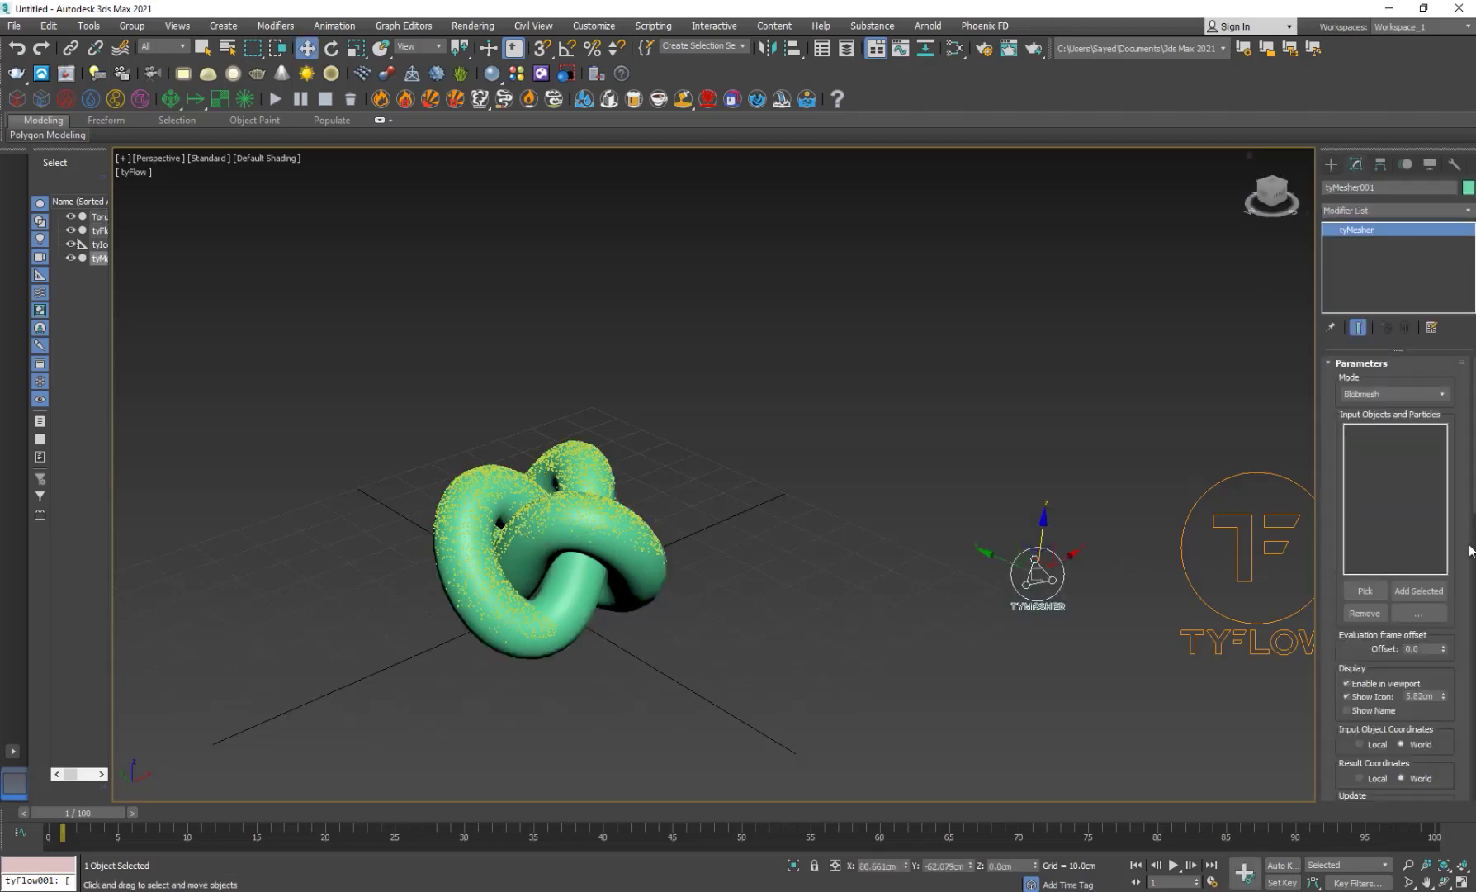
left_click(1380, 591)
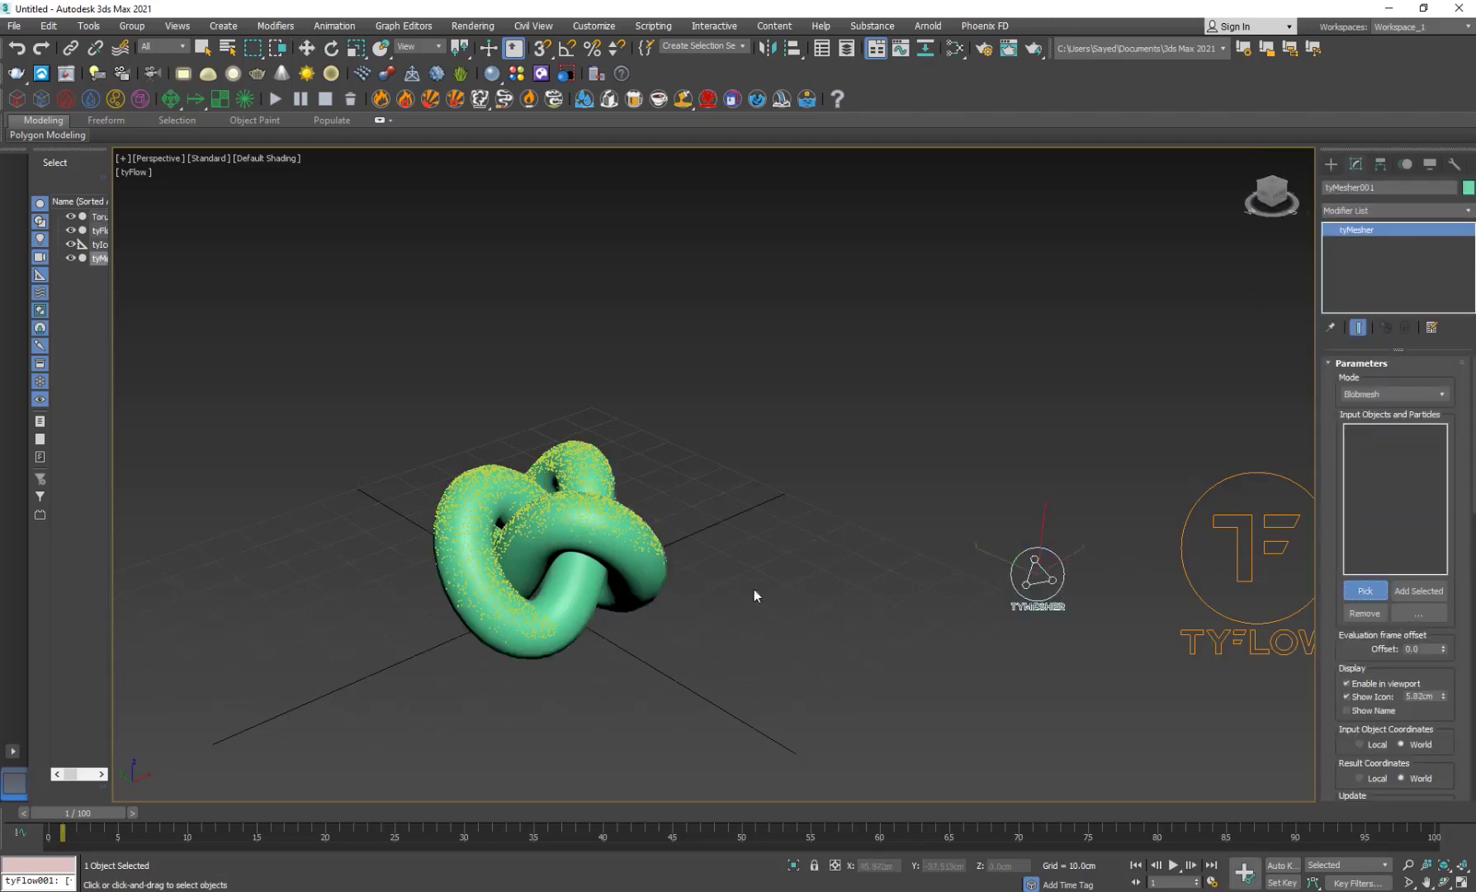
left_click(1247, 540)
left_click(906, 643)
middle_click_drag(726, 660, 539, 597, "alt")
key("z")
left_click(556, 621)
key("z")
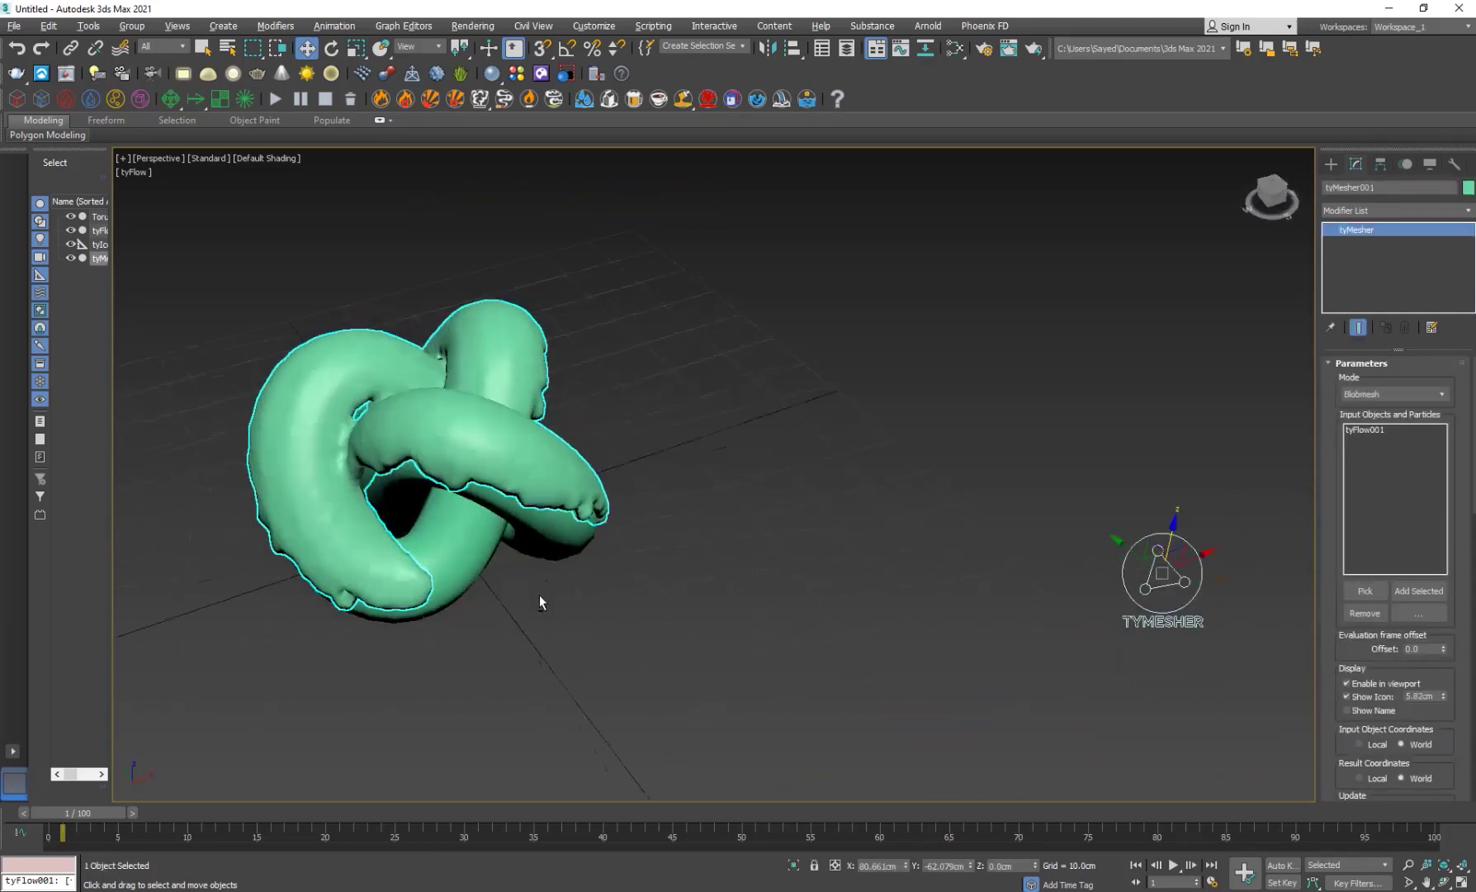
Step: Create a Standard (Legacy) material in the Slate Material Editor and assign it to the tyMesher
key("m")
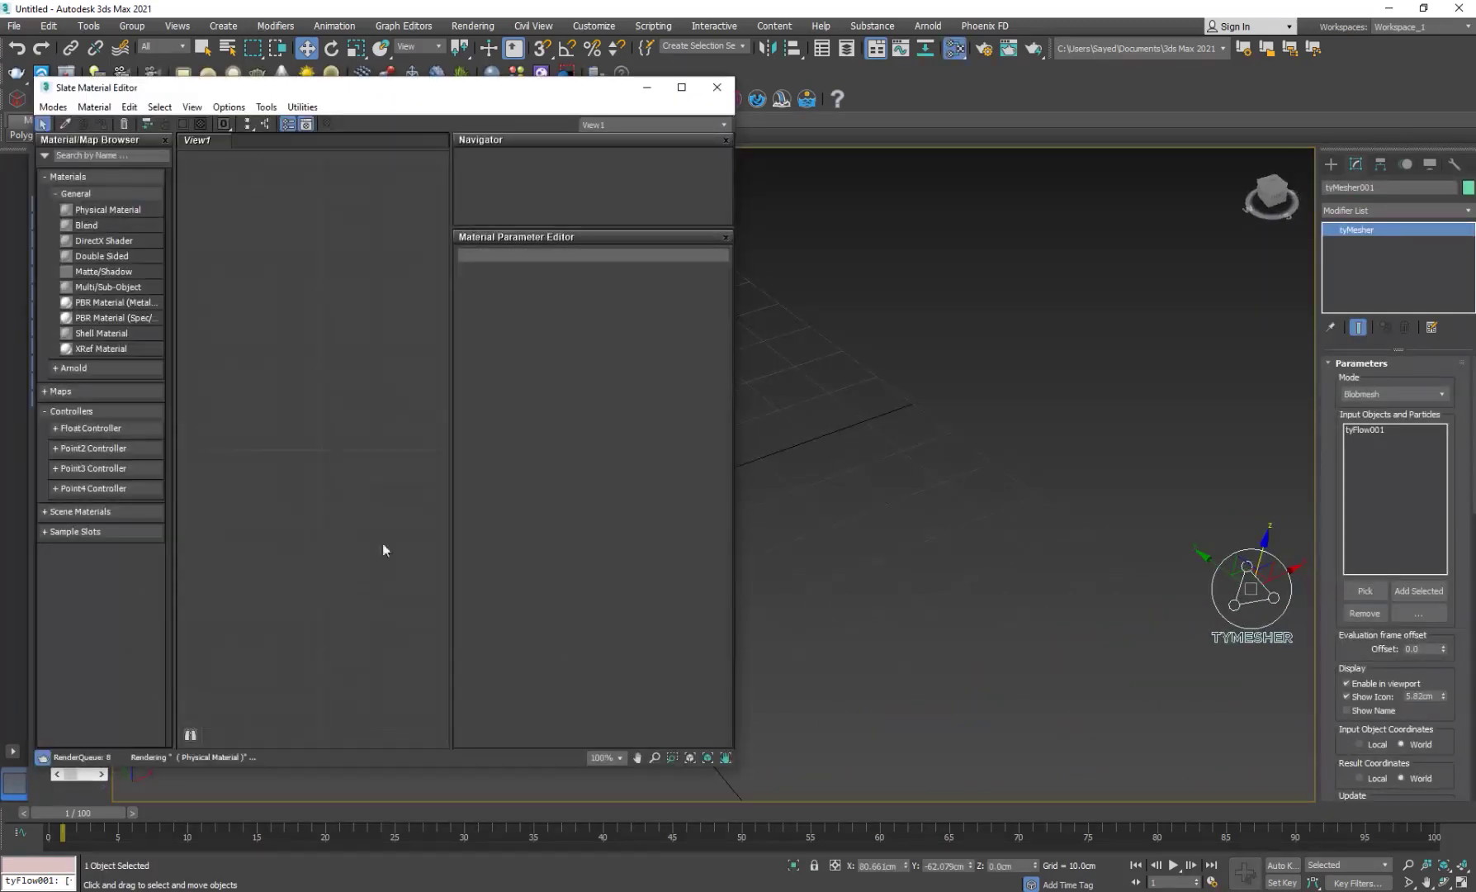
left_click(472, 25)
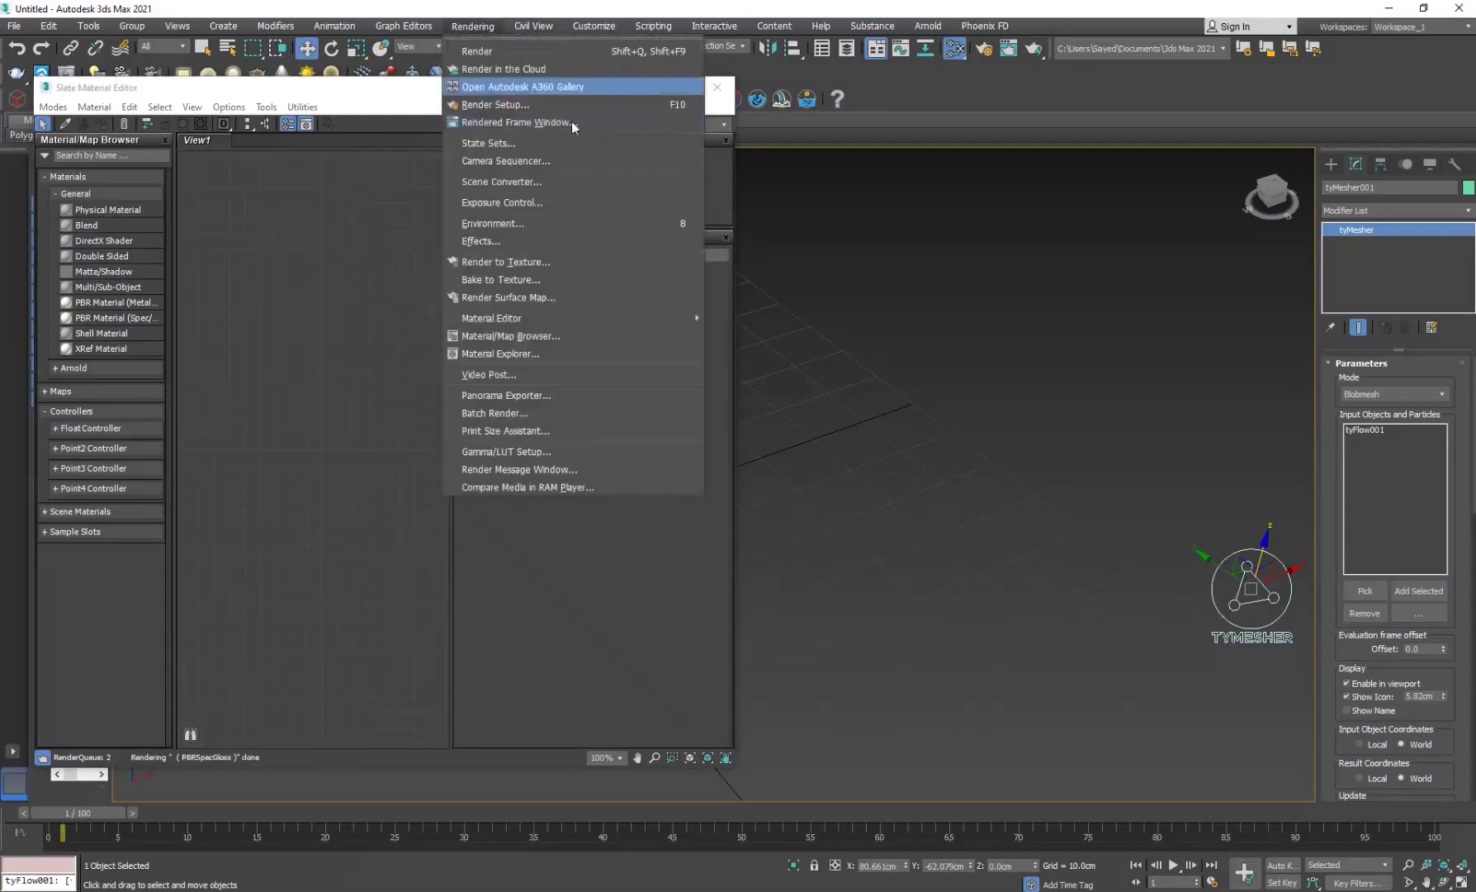
left_click(521, 105)
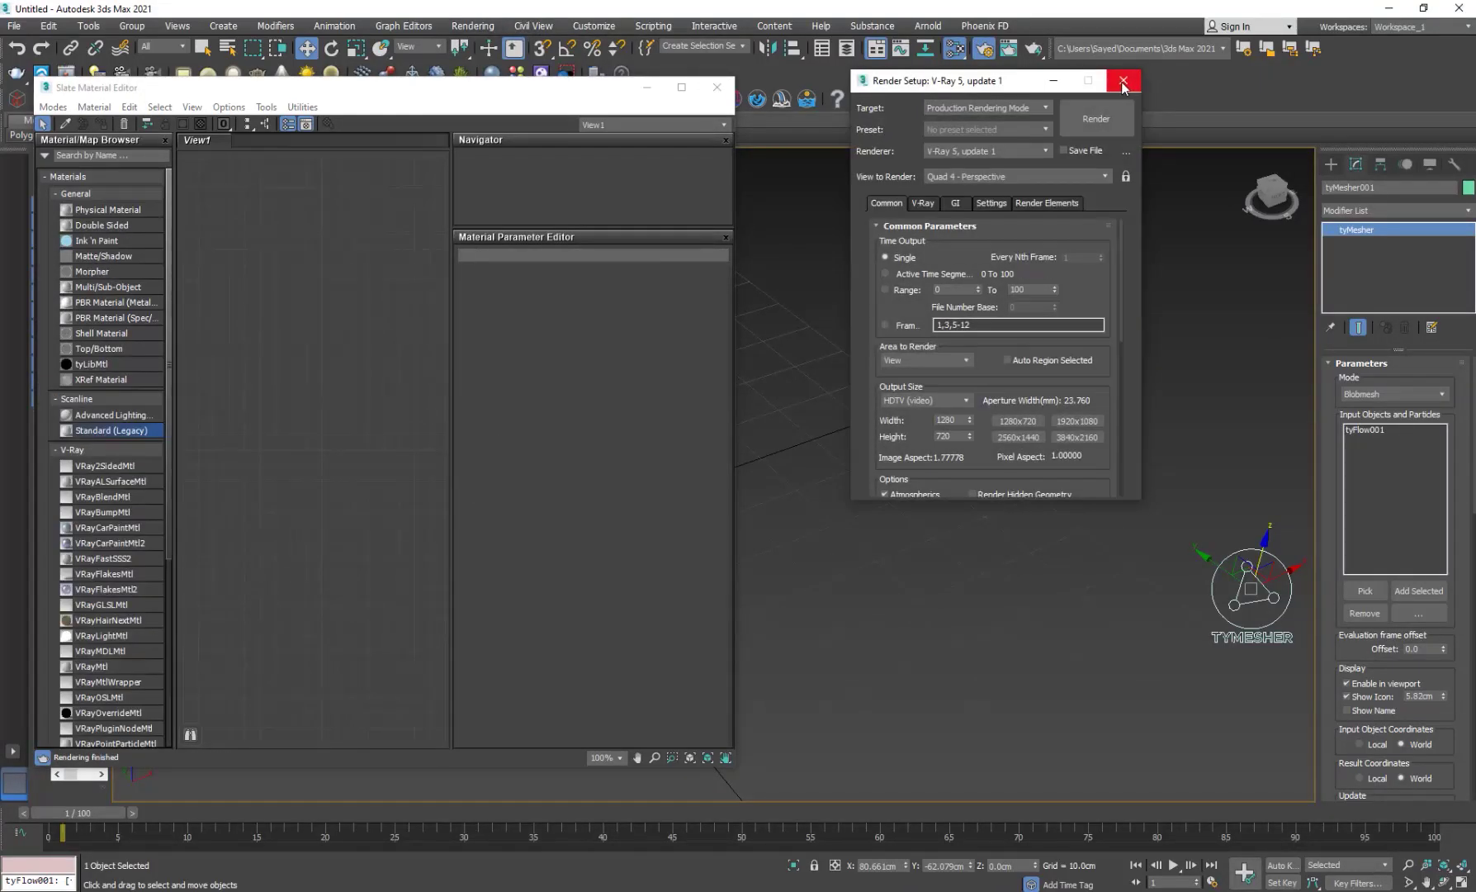
left_click(1123, 81)
left_click_drag(102, 433, 247, 405)
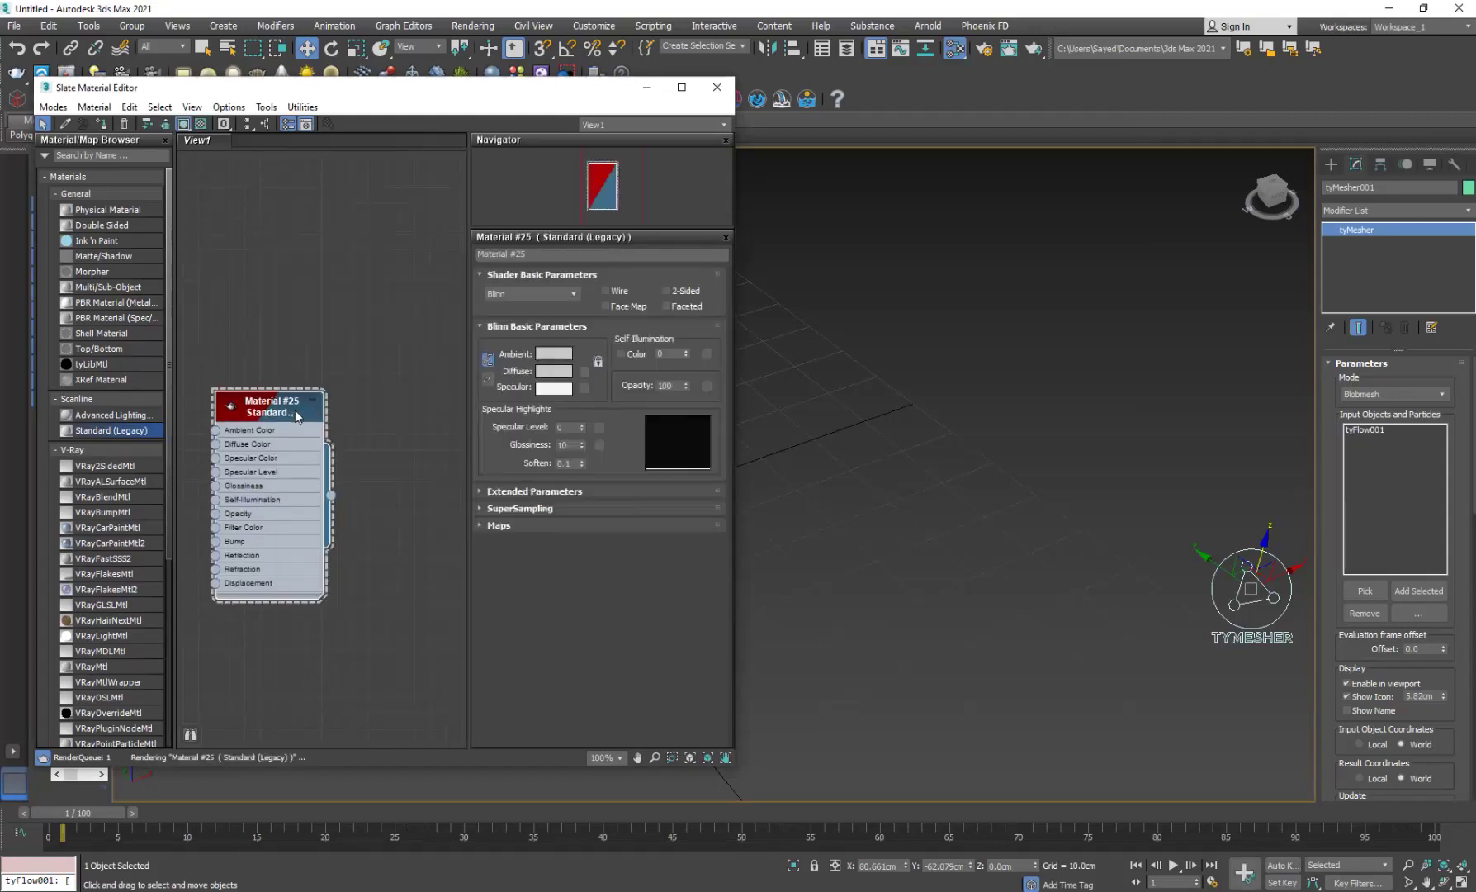
left_click_drag(388, 95, 1155, 166)
Step: Brighten the snow material's ambient colour to near white and close the Slate Material Editor
left_click(1324, 424)
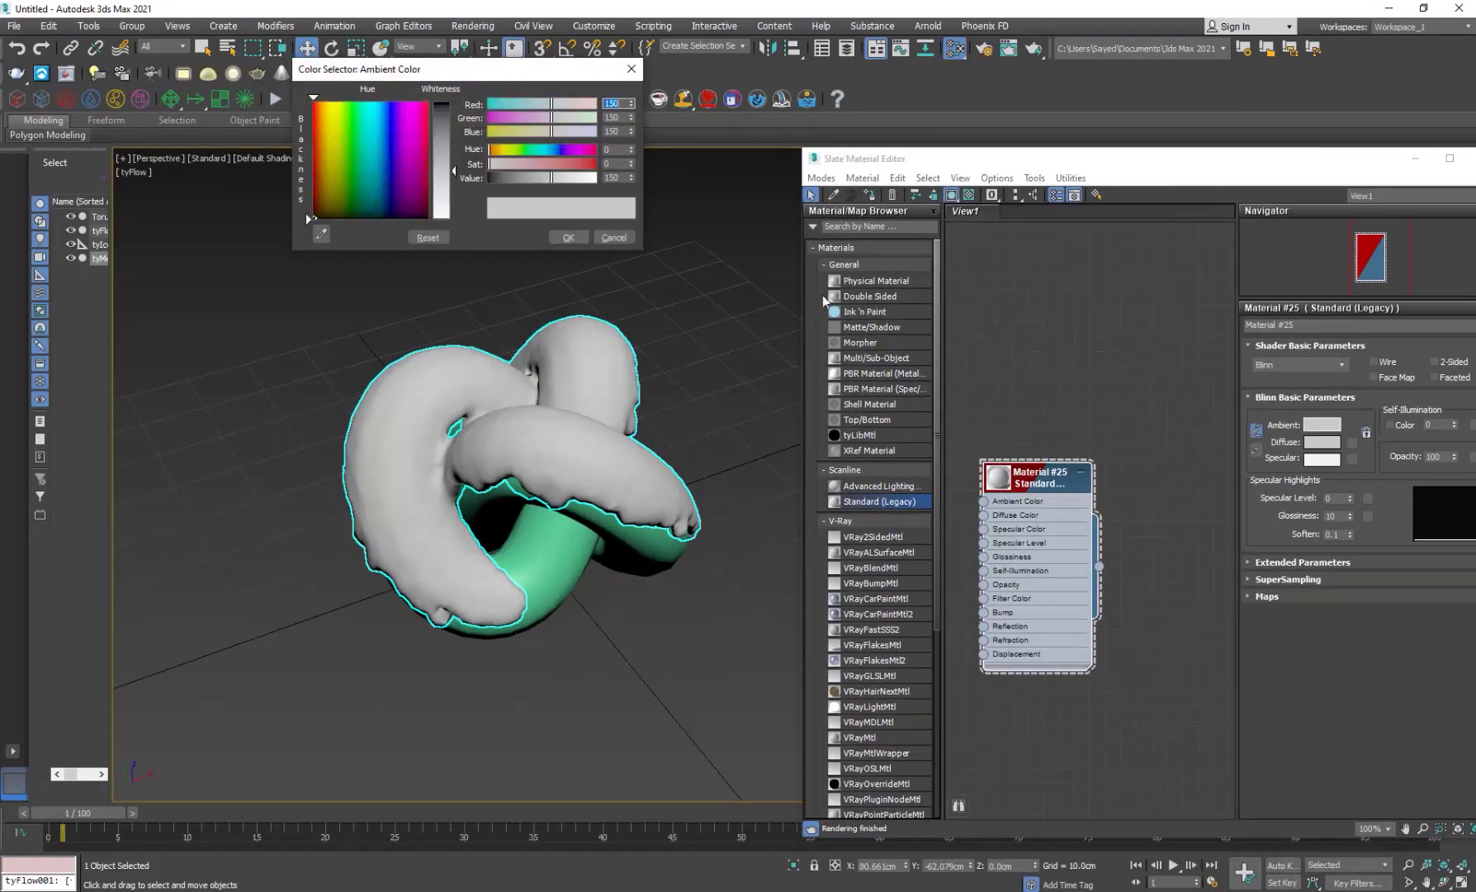
left_click_drag(436, 188, 436, 104)
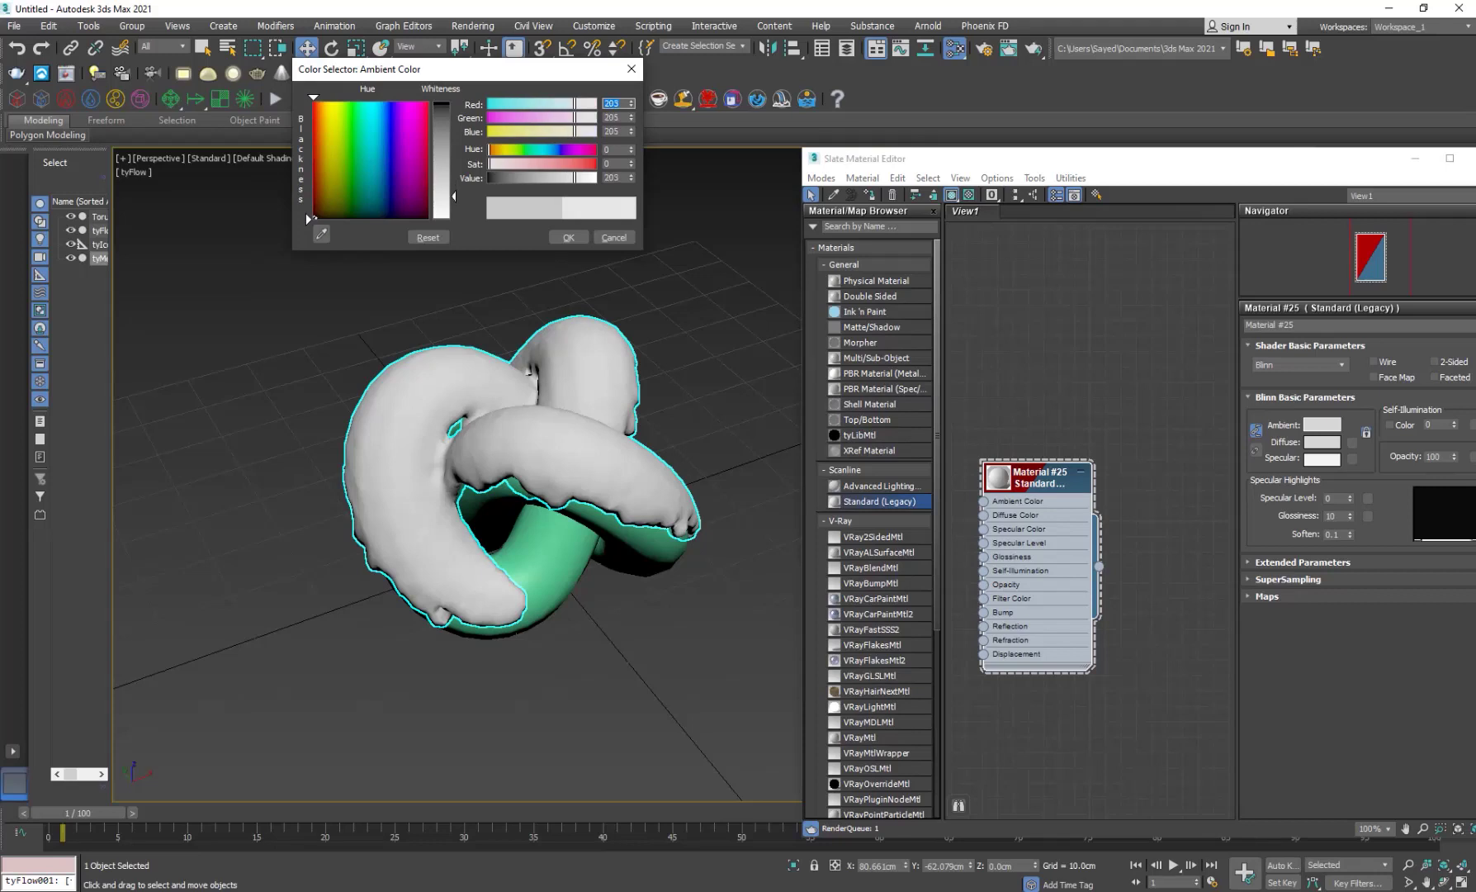
left_click(568, 237)
left_click(674, 364)
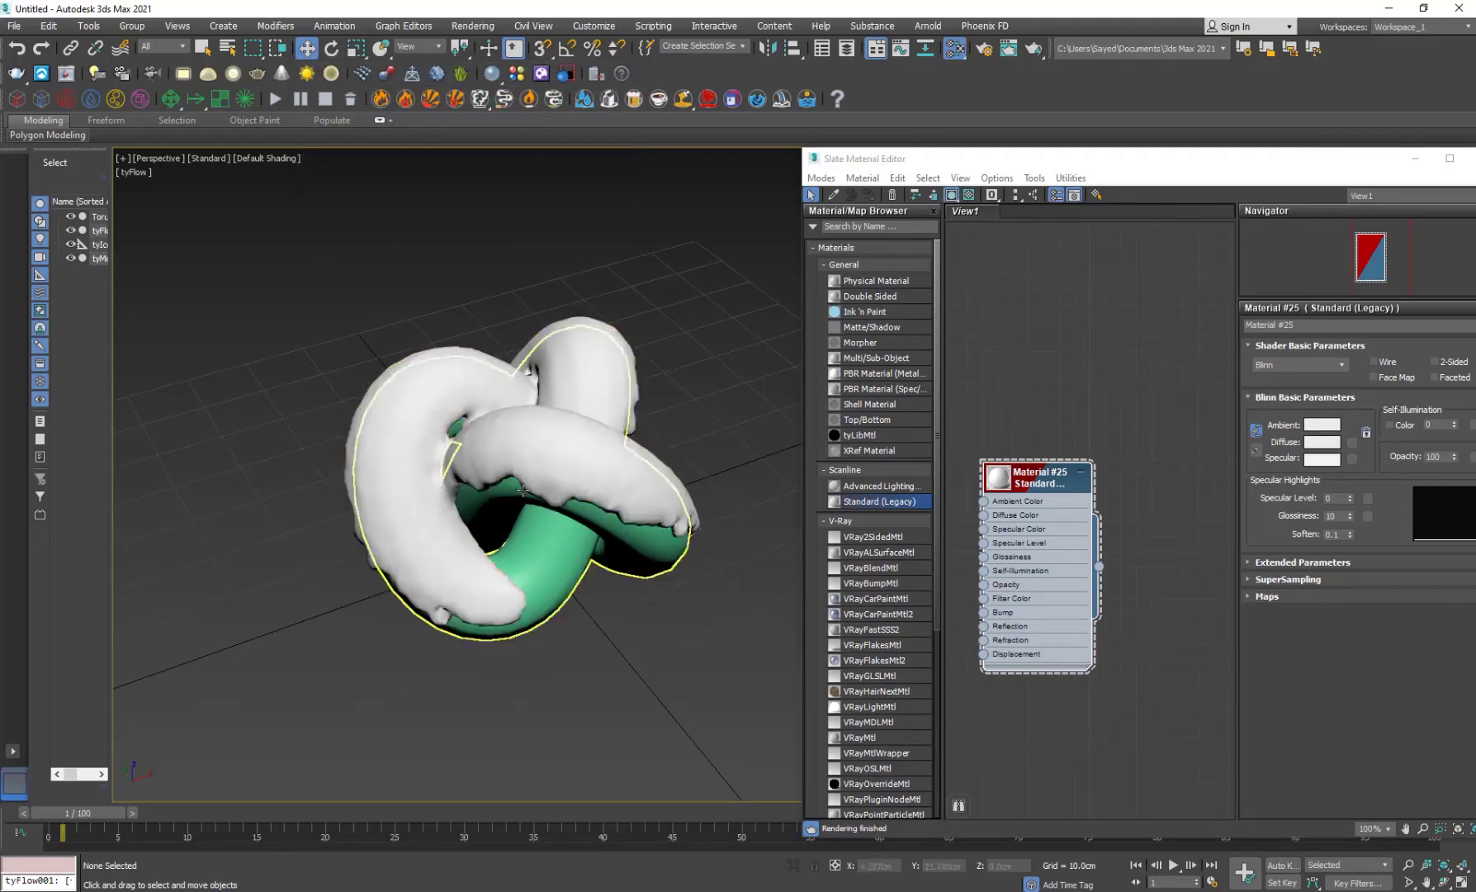
scroll(590, 591, "down", 6)
left_click(594, 594)
key("z")
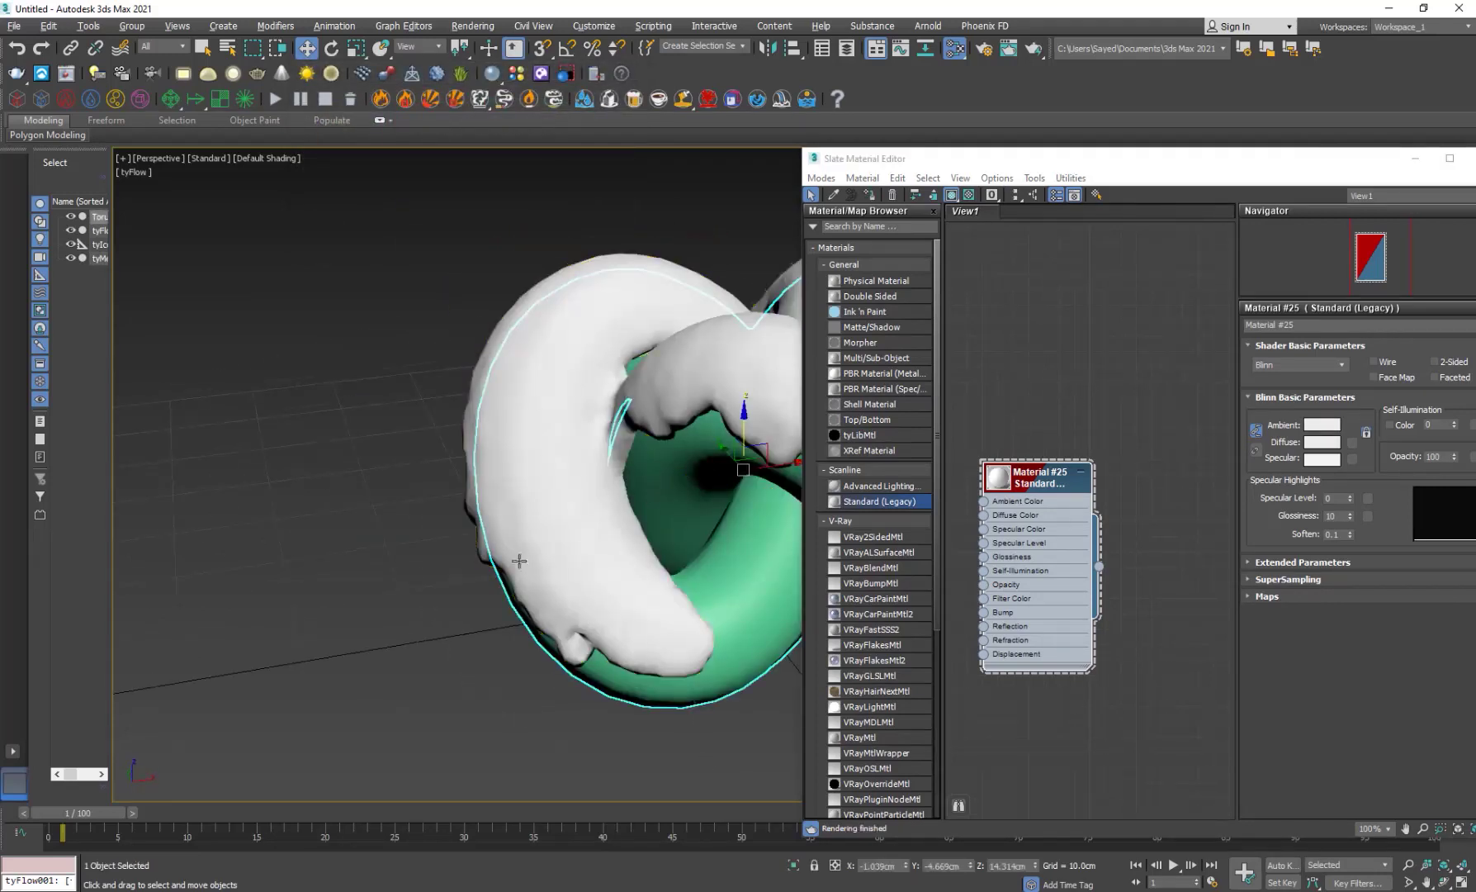
middle_click_drag(518, 559, 474, 593, "alt")
scroll(676, 560, "down", 3)
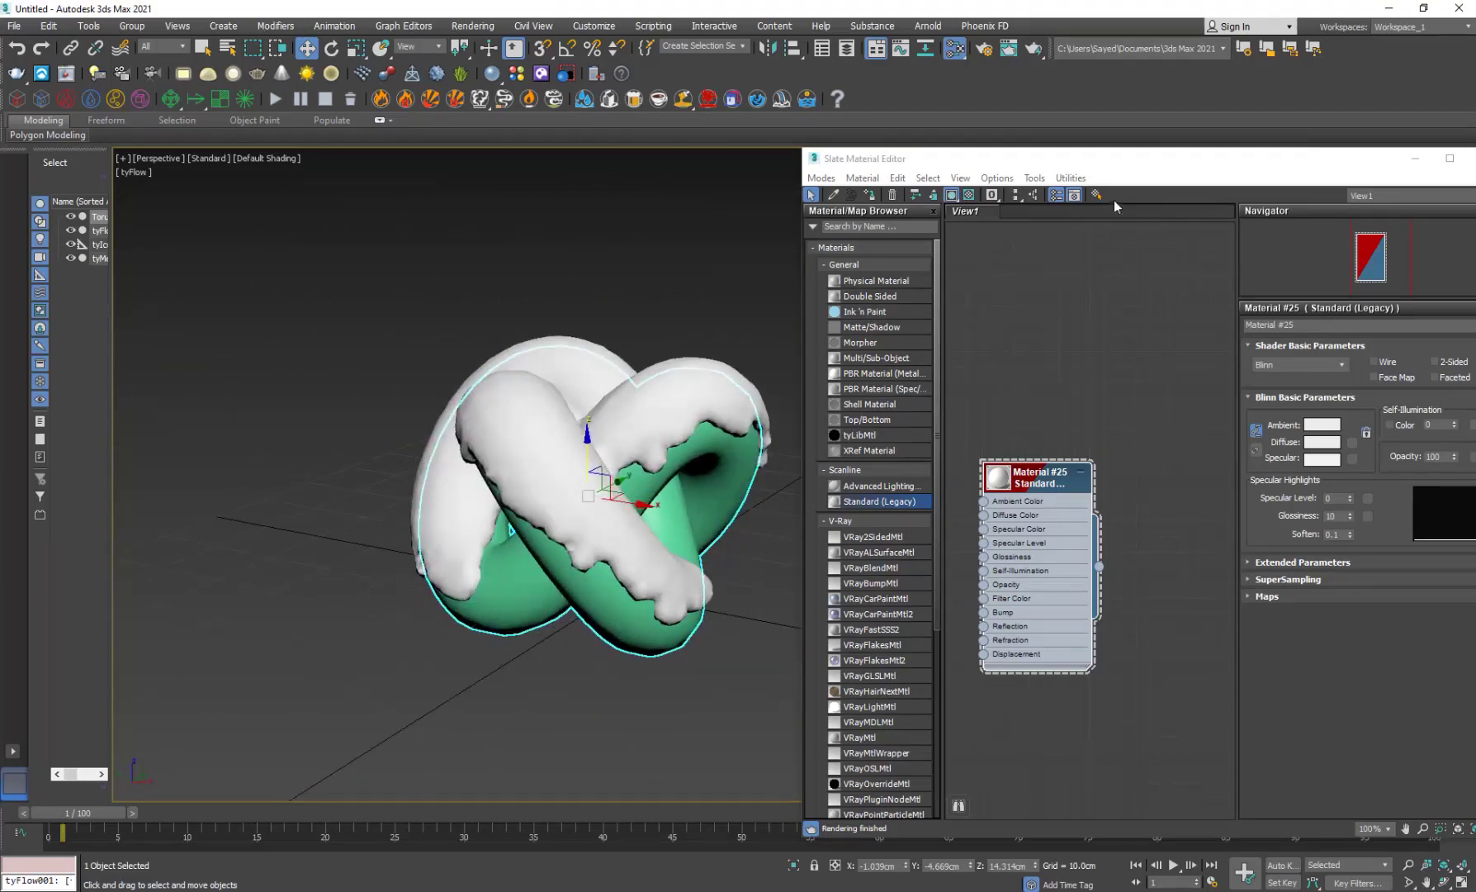
left_click_drag(1142, 163, 593, 317)
left_click(936, 312)
Step: Select the tyMesher and set its Blobmesh absolute radius to 0.6 cm
middle_click_drag(863, 555, 827, 562)
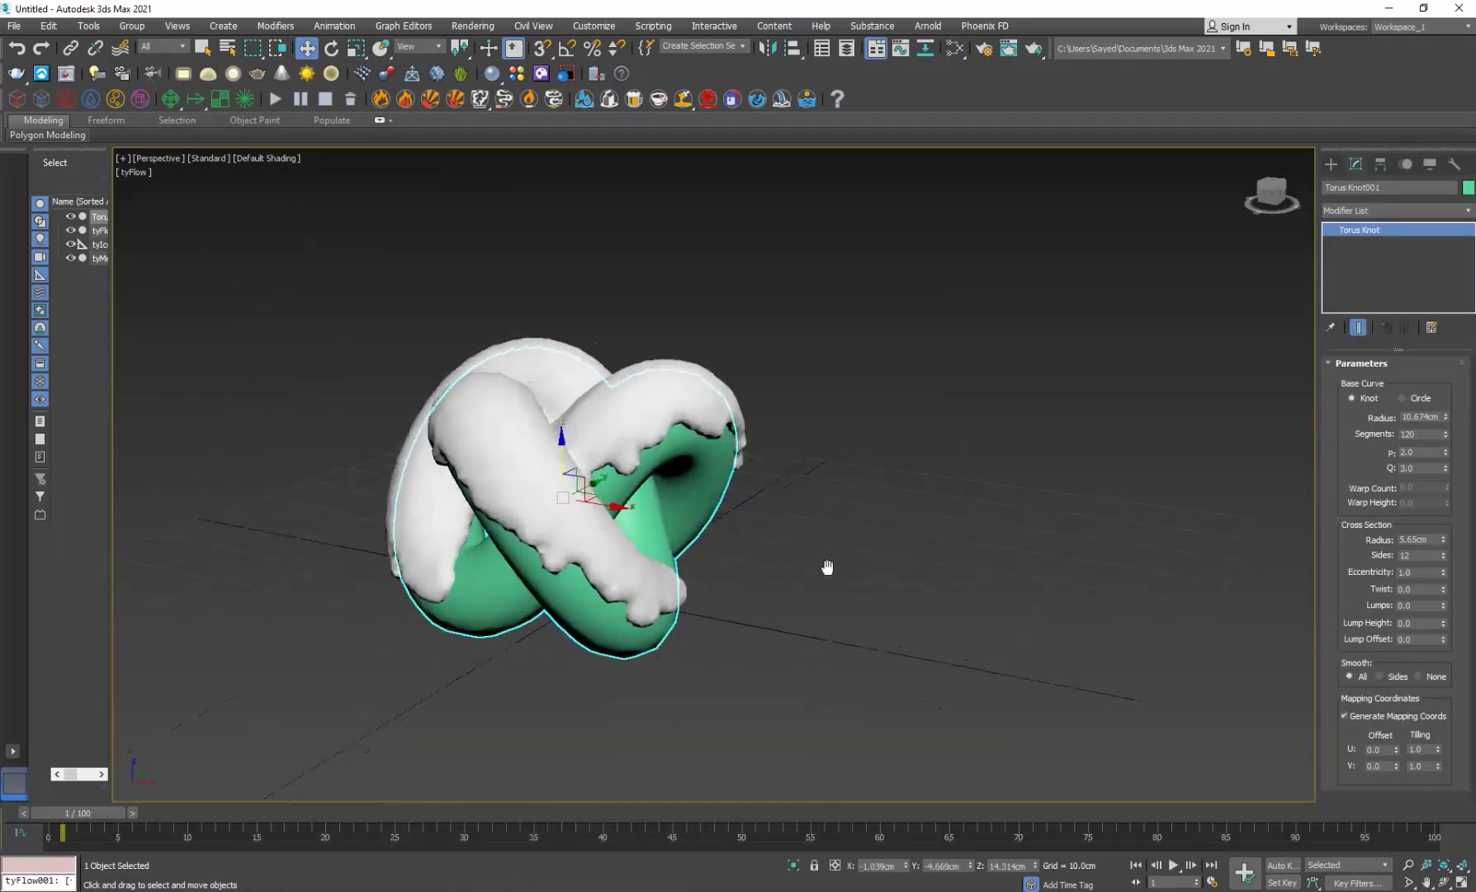
scroll(827, 562, "down", 6)
middle_click_drag(959, 548, 977, 446)
left_click(780, 553)
scroll(778, 555, "up", 5)
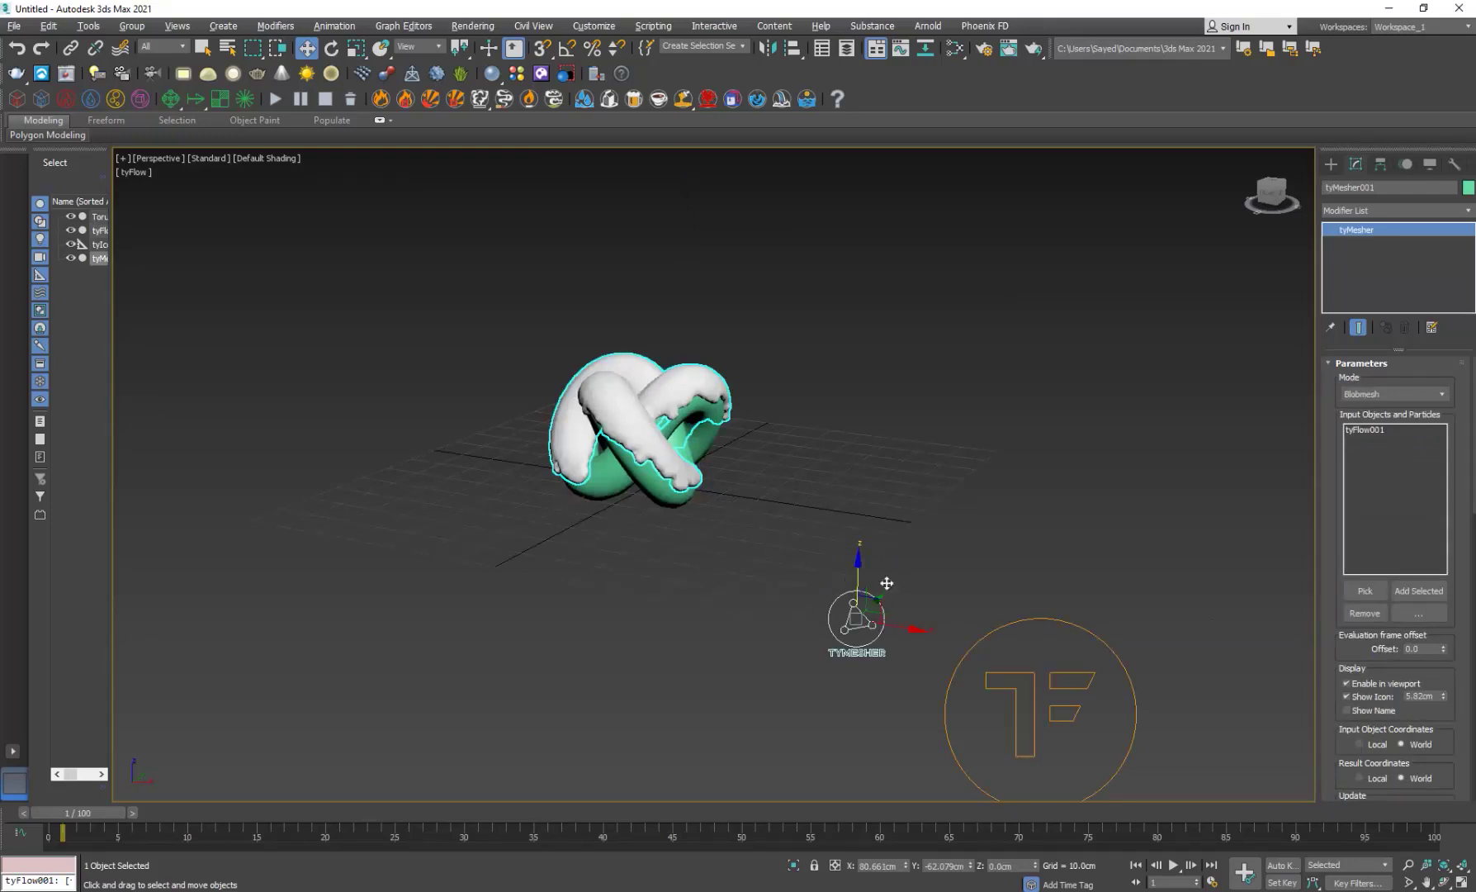
scroll(1404, 547, "down", 4)
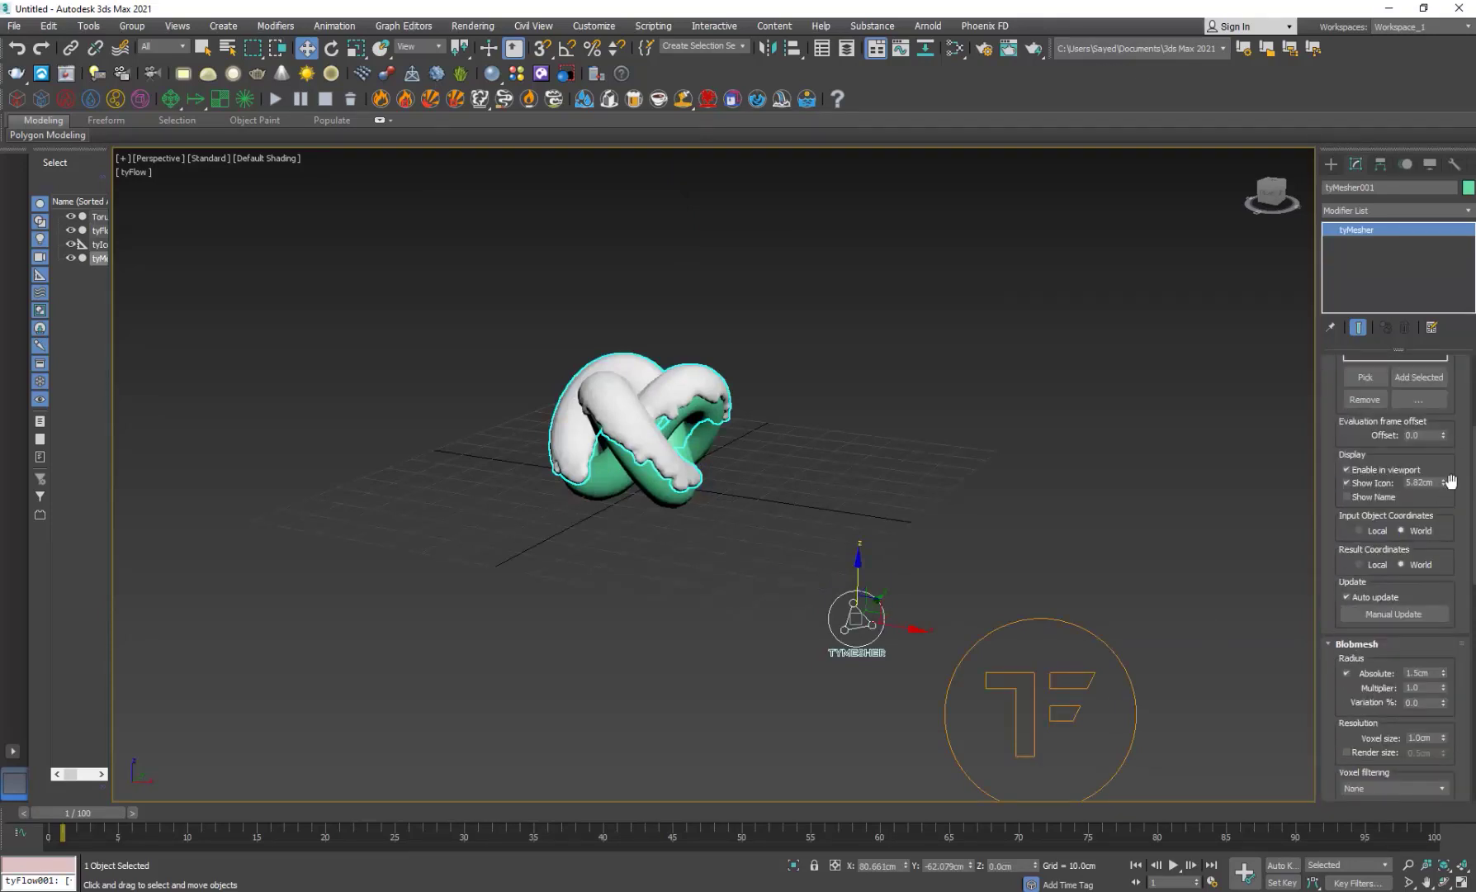
scroll(1393, 687, "down", 1)
left_click_drag(1443, 617, 1442, 625)
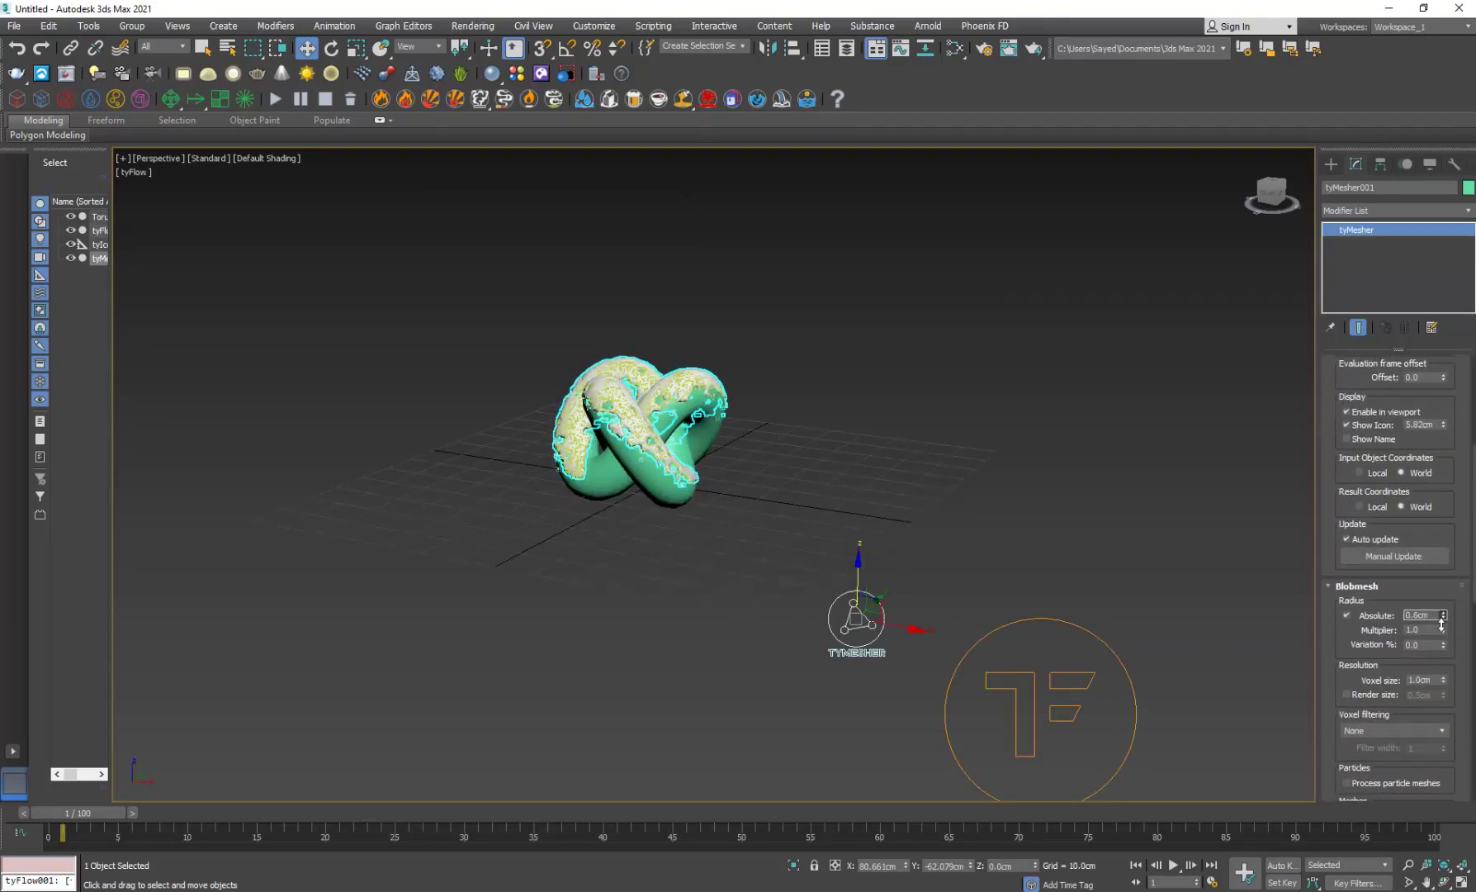
left_click(1013, 539)
middle_click_drag(664, 570, 711, 523, "alt")
scroll(578, 386, "up", 2)
Step: Set the tyMesher's voxel filtering to Gaussian and its Blobmesh absolute radius to 1.2 cm
left_click(1042, 648)
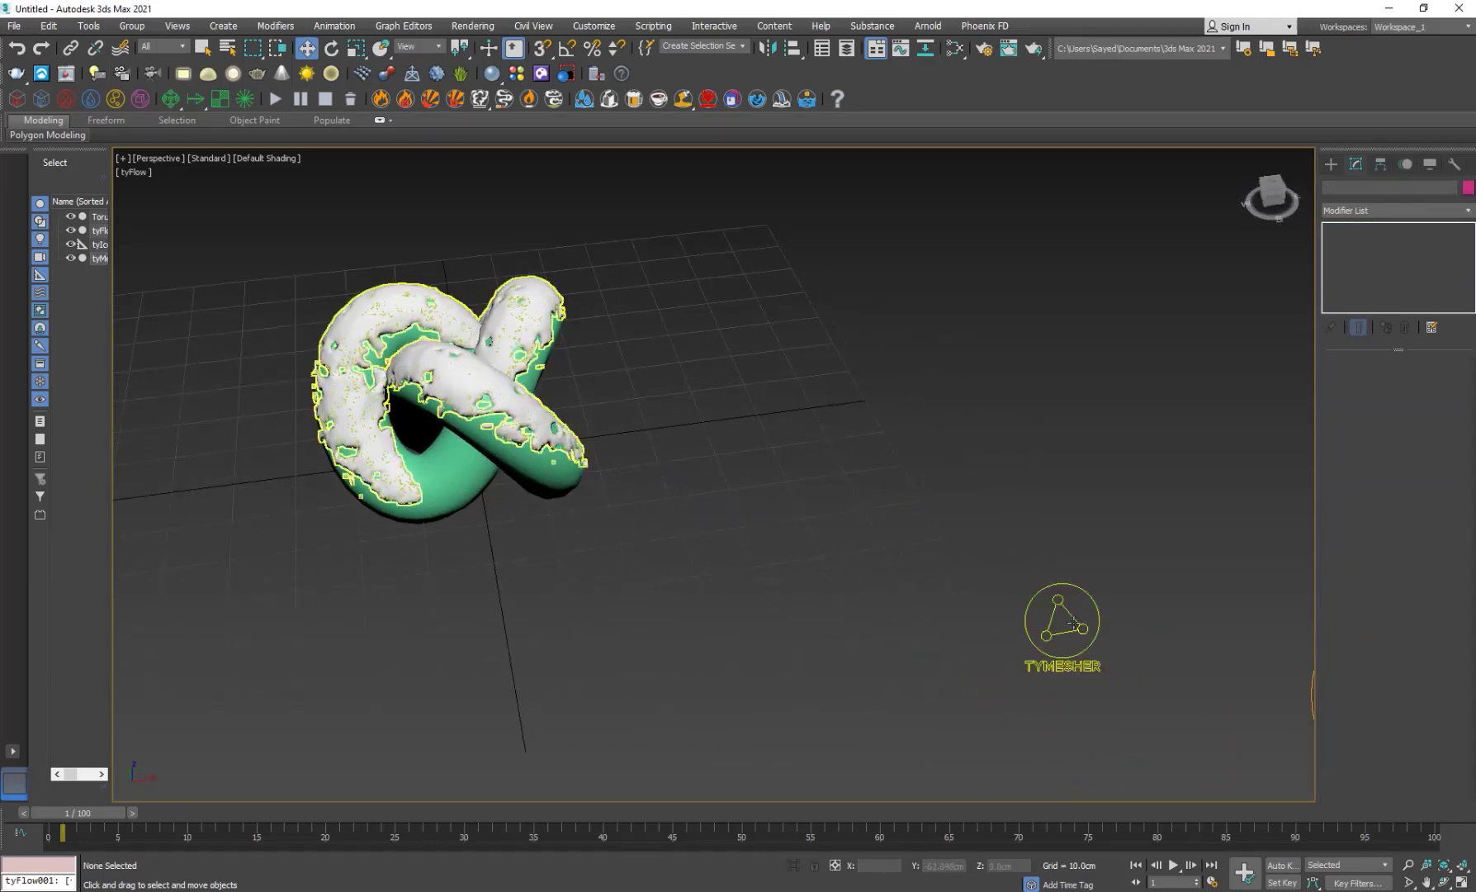
scroll(1375, 655, "down", 5)
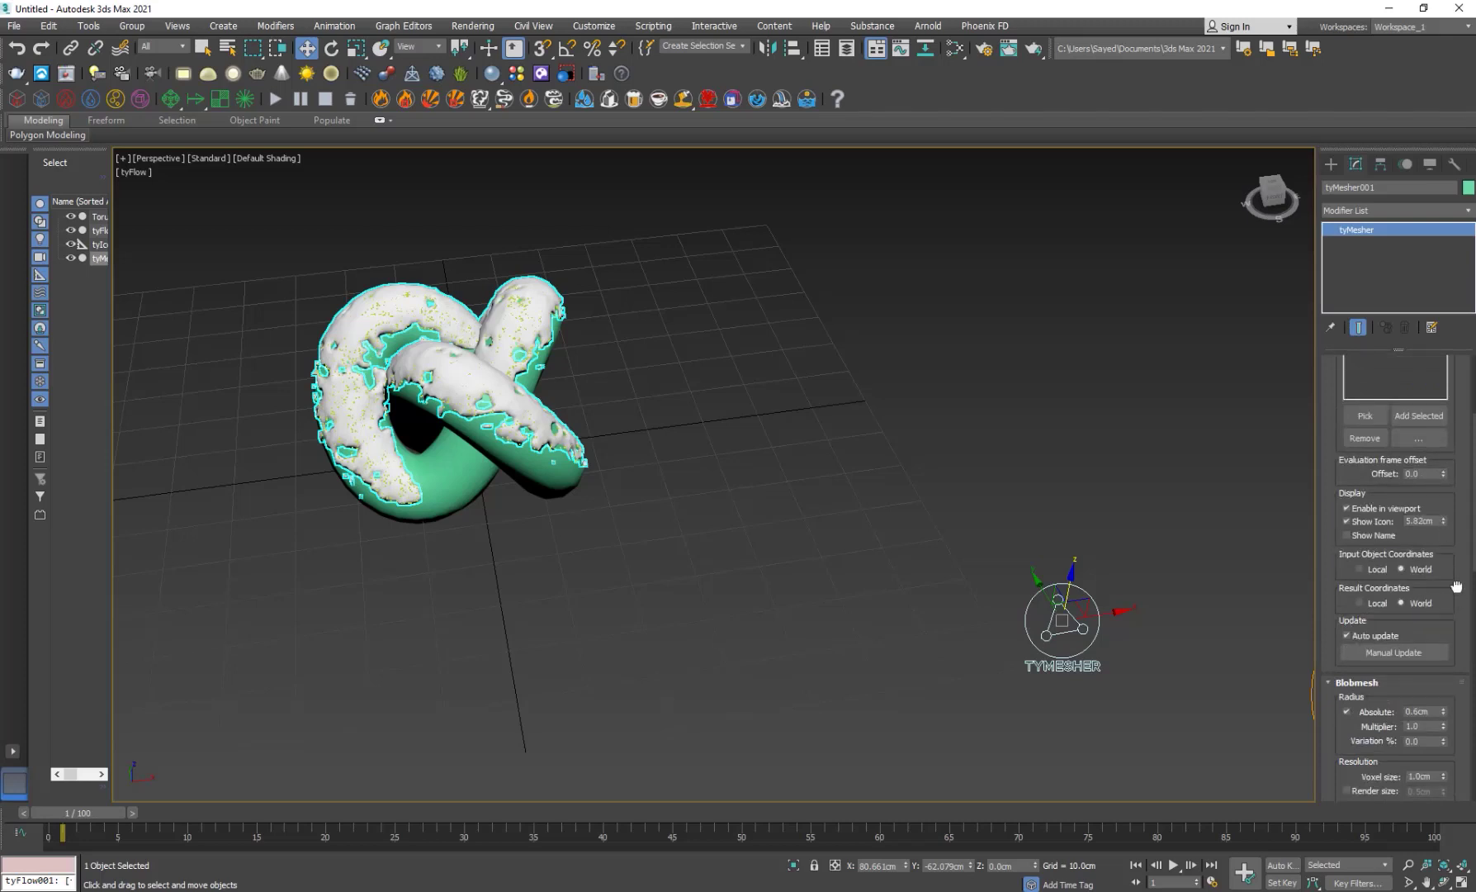
scroll(1416, 673, "down", 3)
left_click(1370, 713)
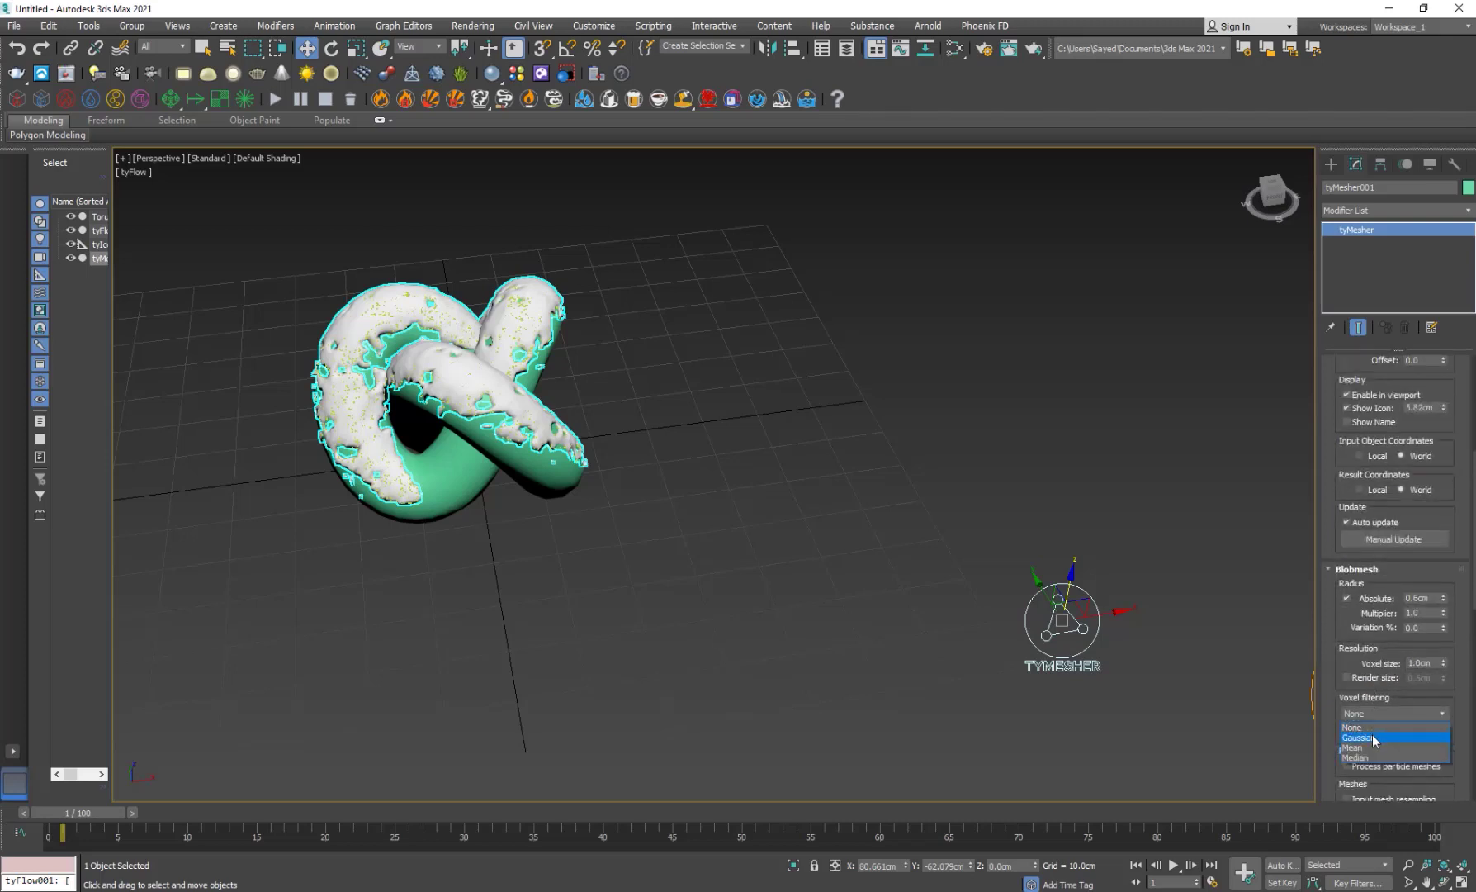
left_click(1373, 733)
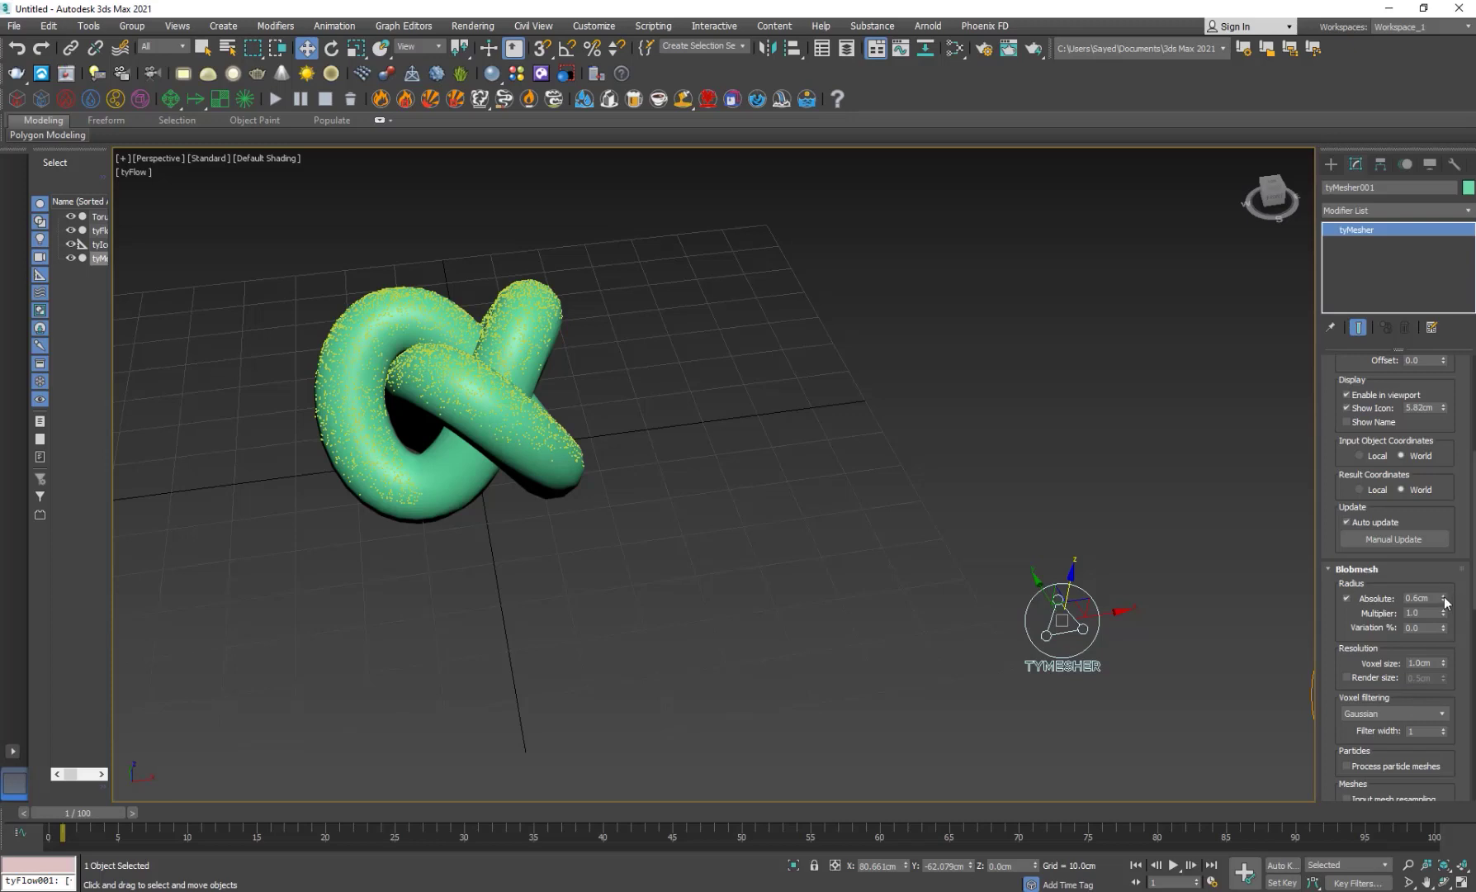
left_click_drag(1447, 601, 1447, 593)
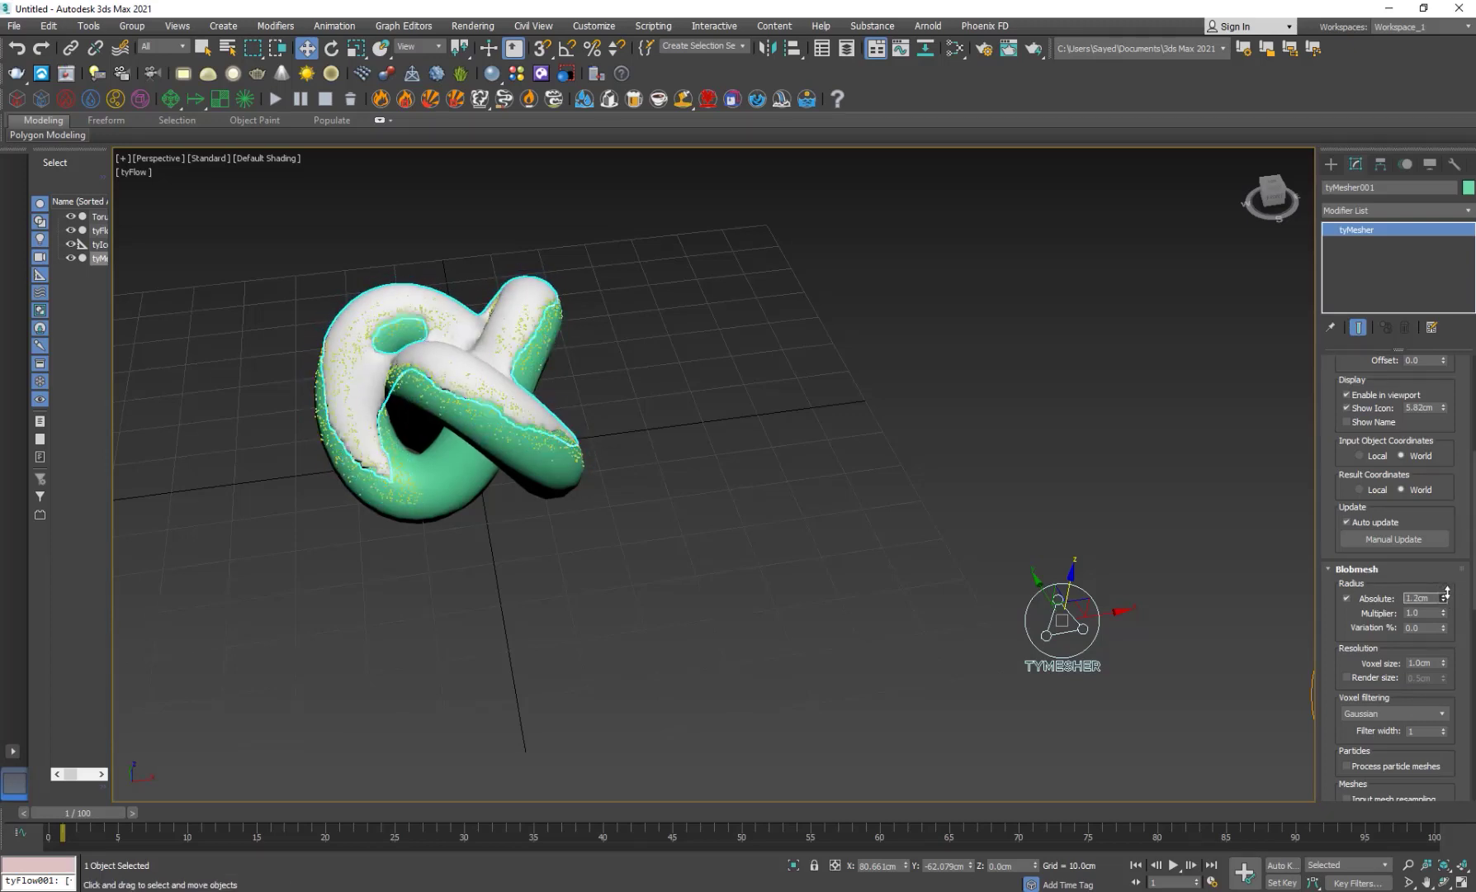
Step: Set the Blobmesh voxel size to 0.835 cm and turn on edged faces in the viewport
scroll(1351, 655, "down", 1)
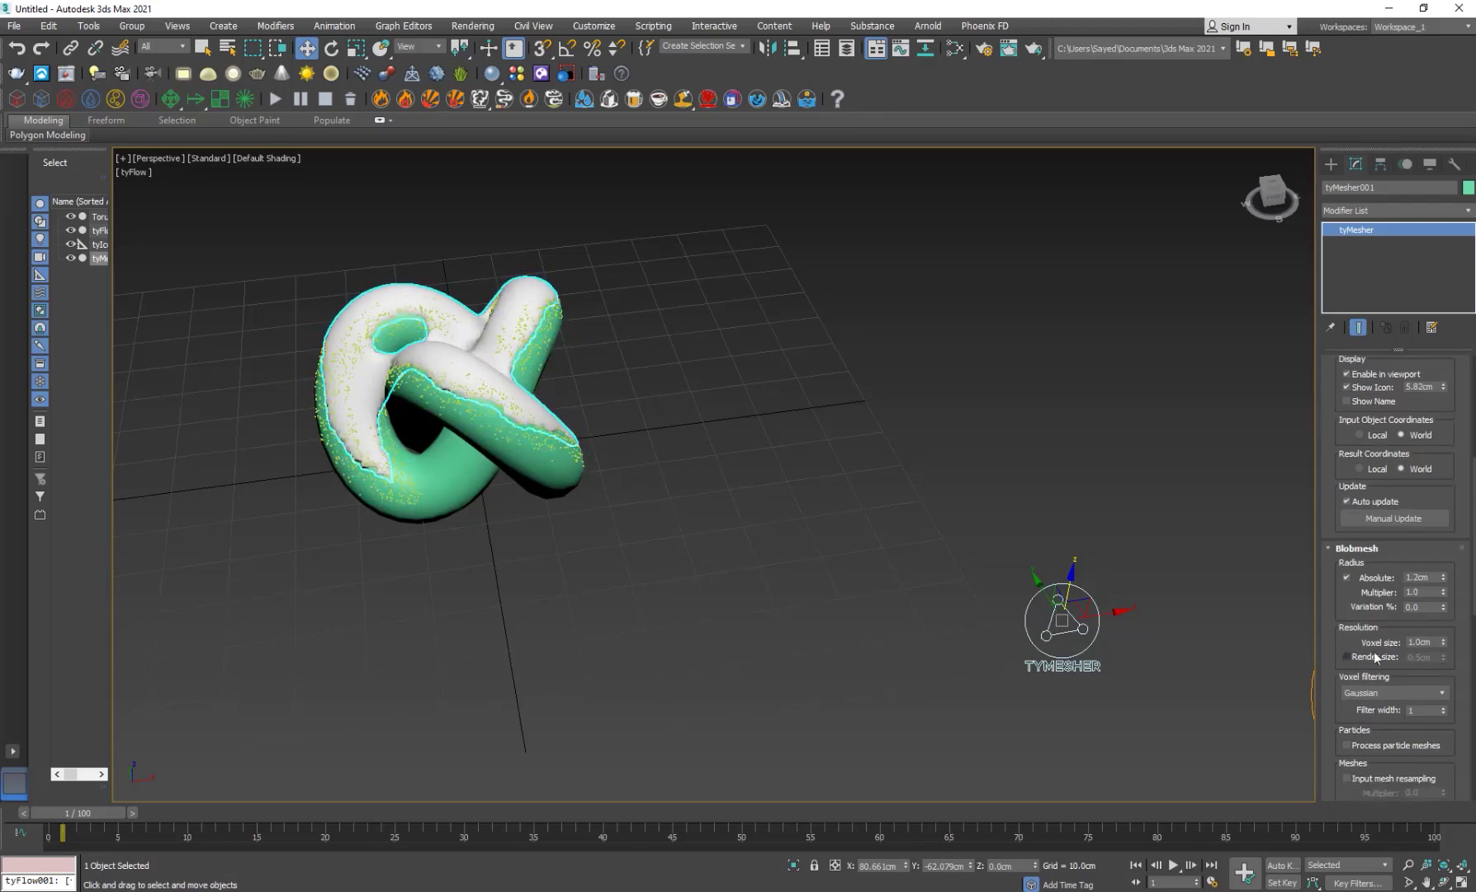
left_click_drag(1443, 646, 1447, 650)
left_click(805, 639)
key("F4")
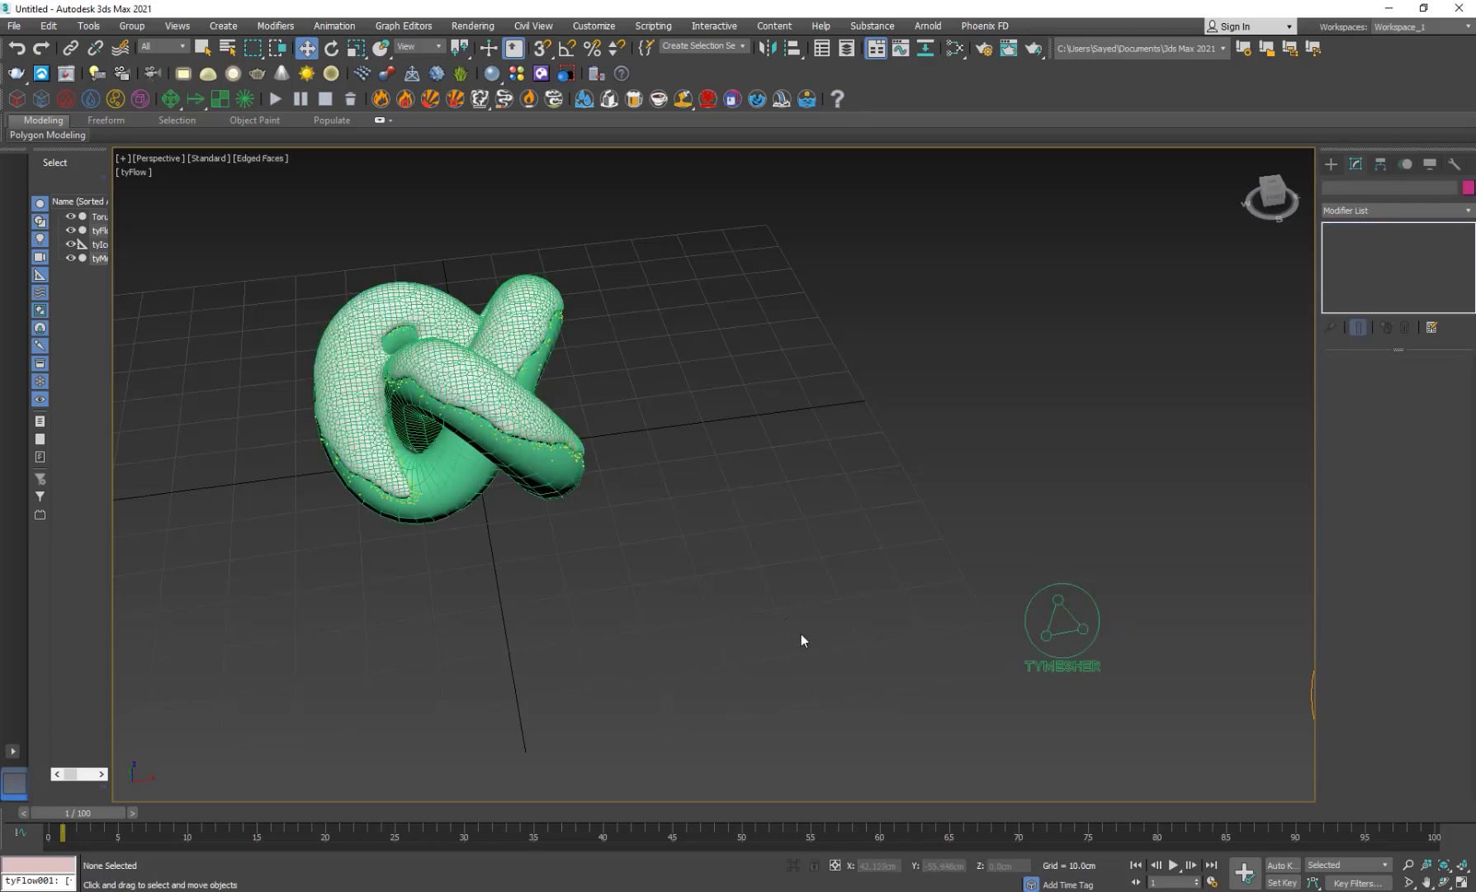
Step: Reselect the tyMesher and set its Blobmesh voxel size to about 0.94 cm
left_click(1053, 618)
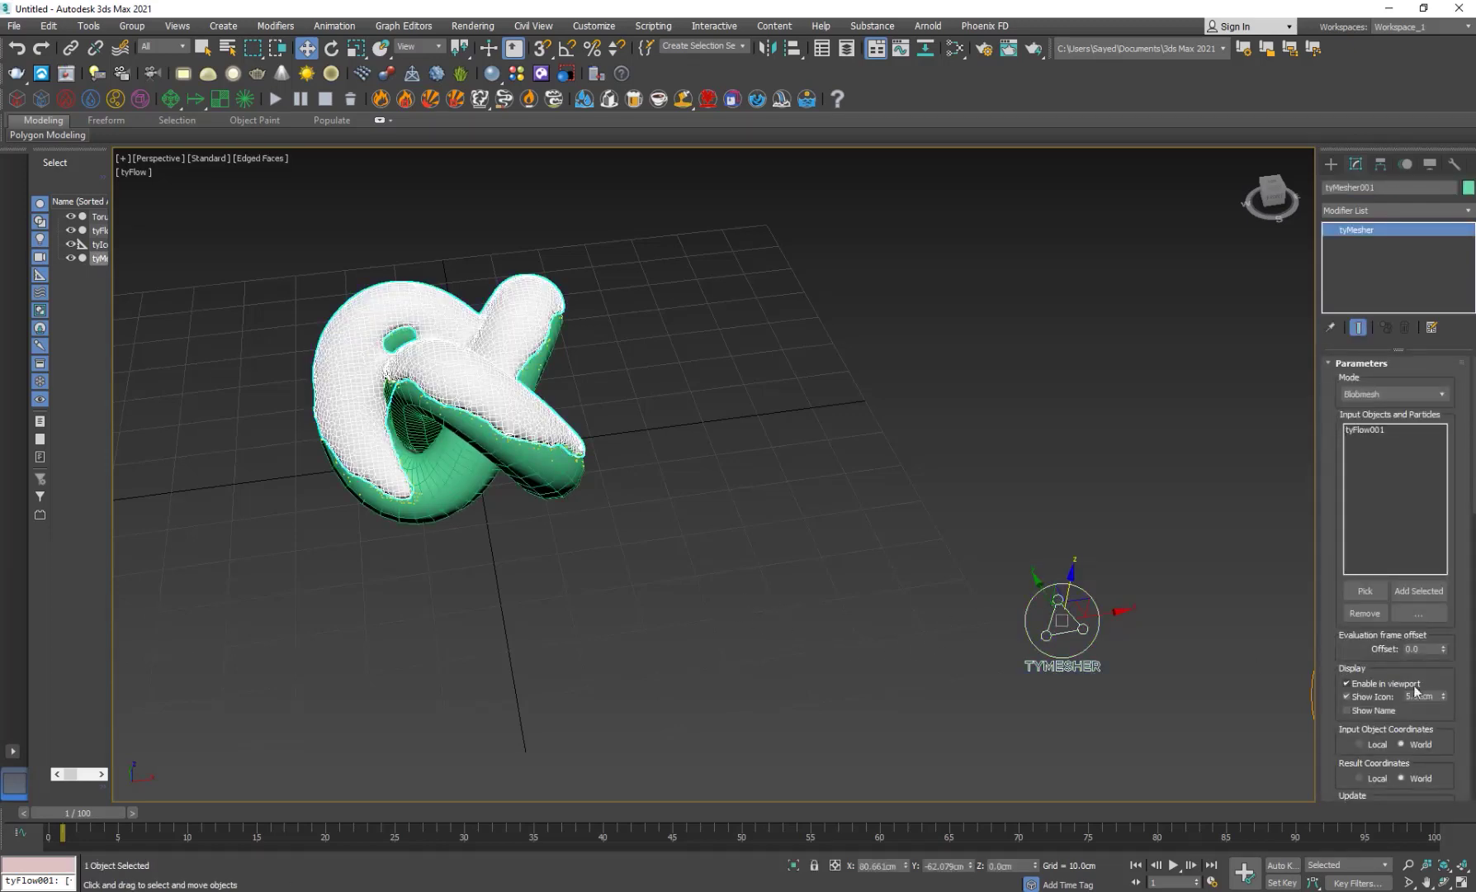
scroll(1432, 734, "down", 5)
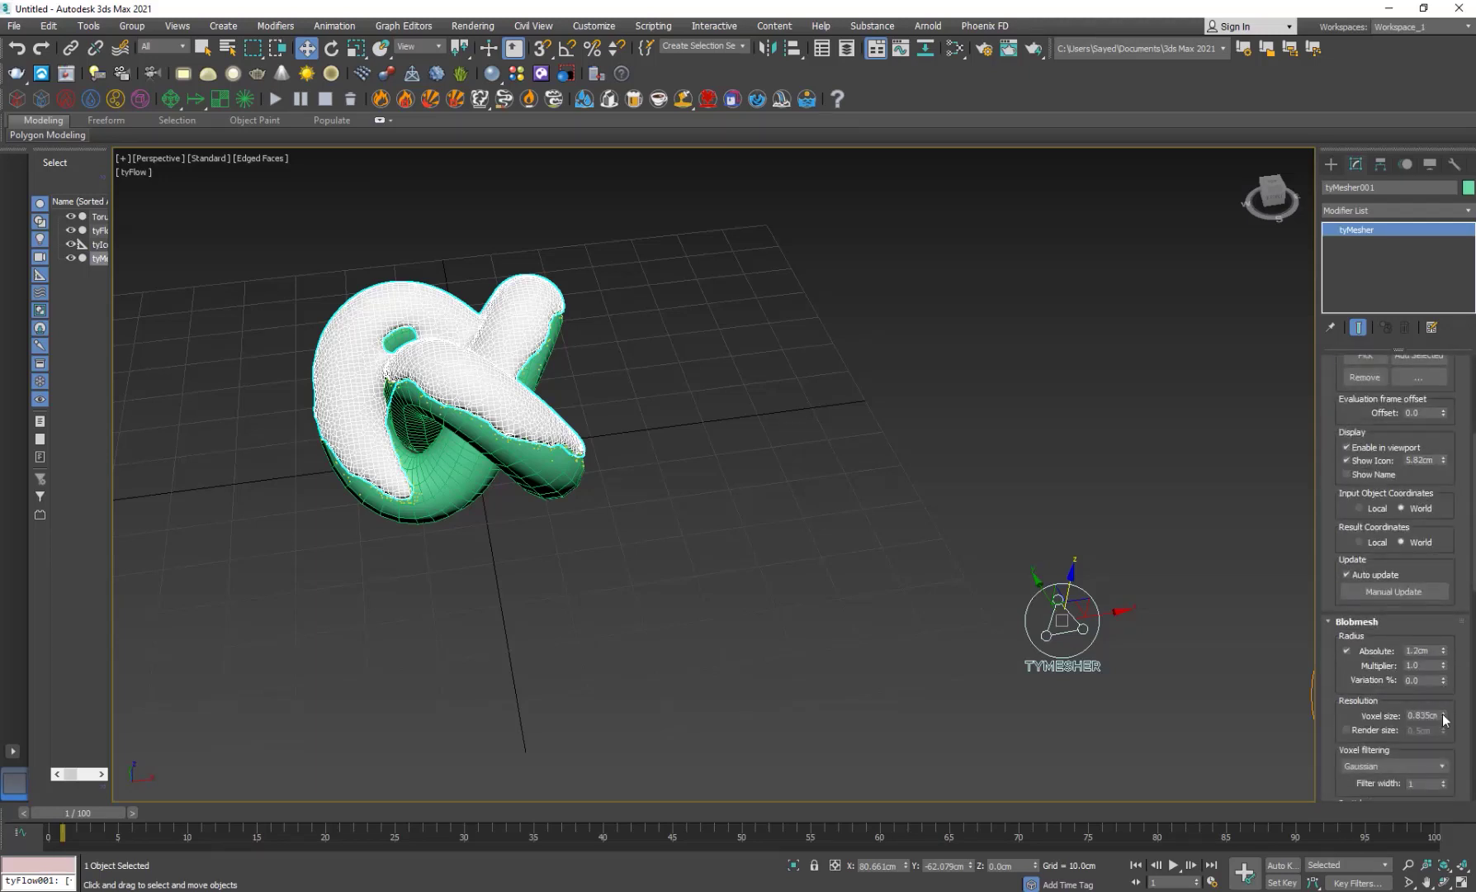
left_click_drag(1444, 719, 1437, 708)
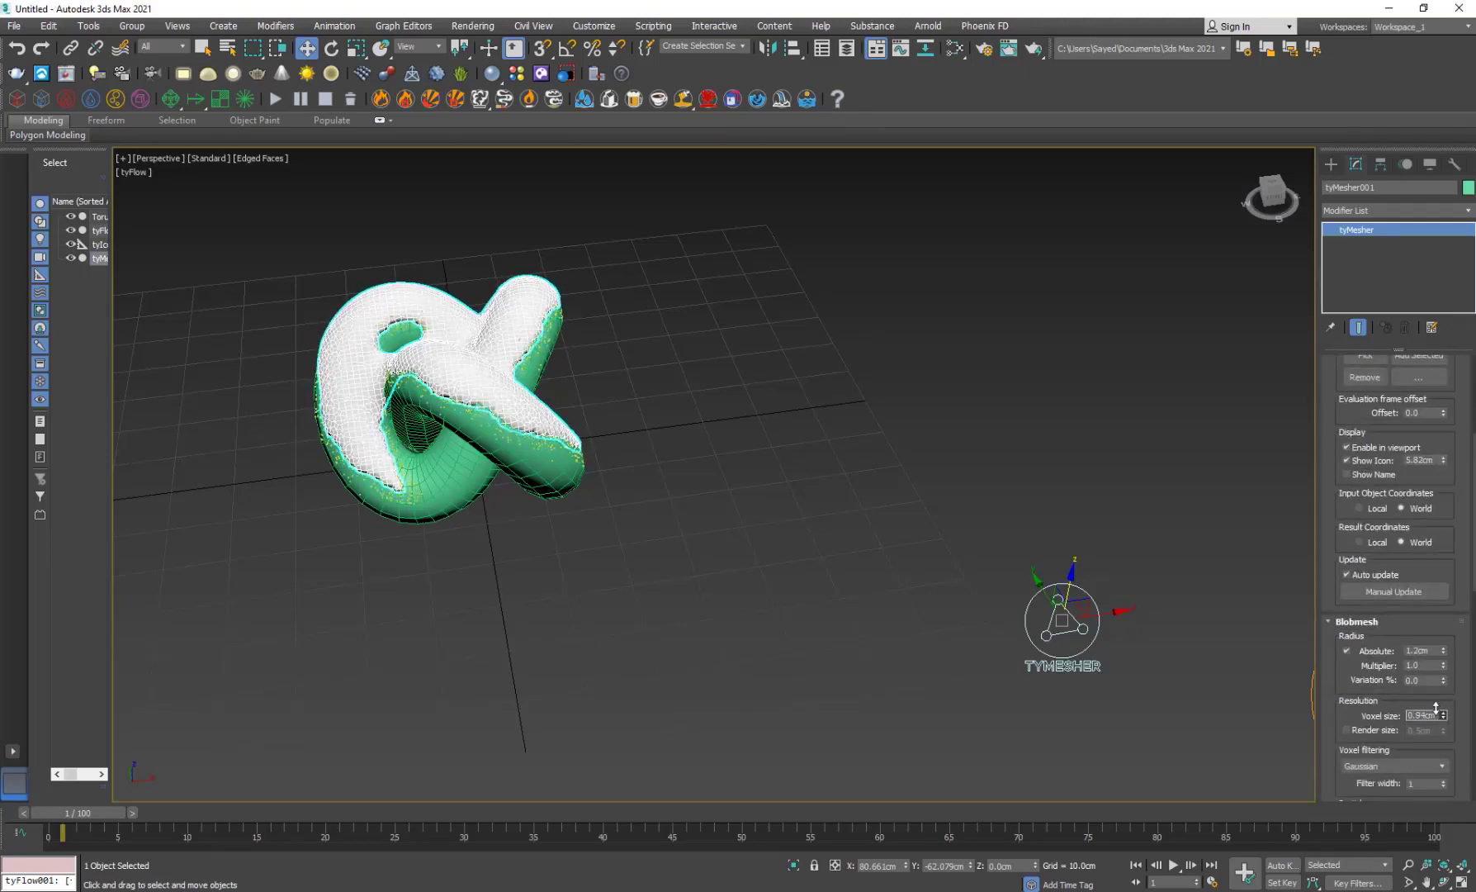
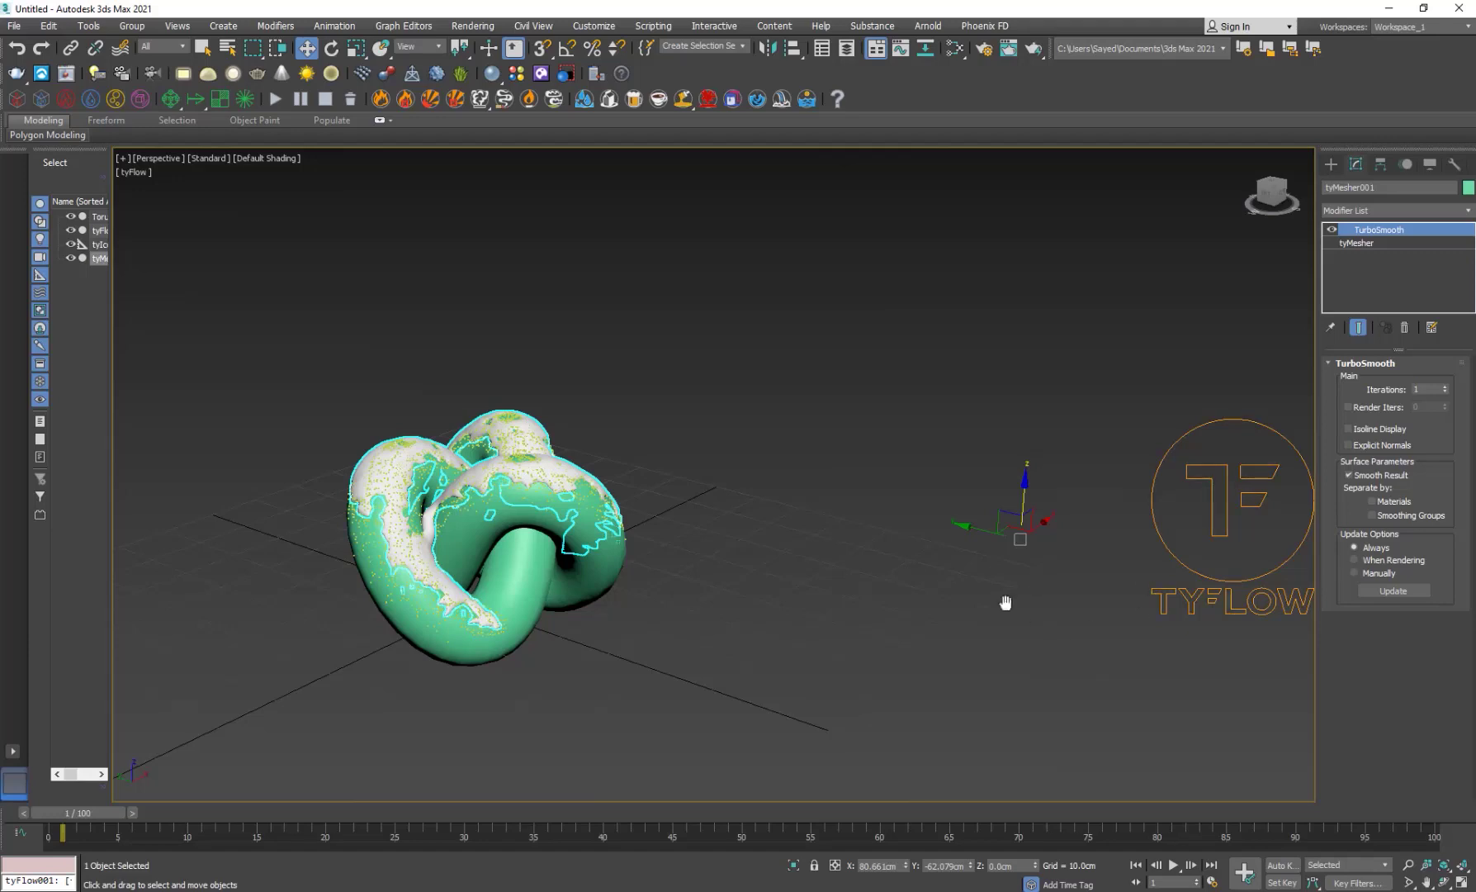
middle_click_drag(1015, 580, 867, 588, "alt")
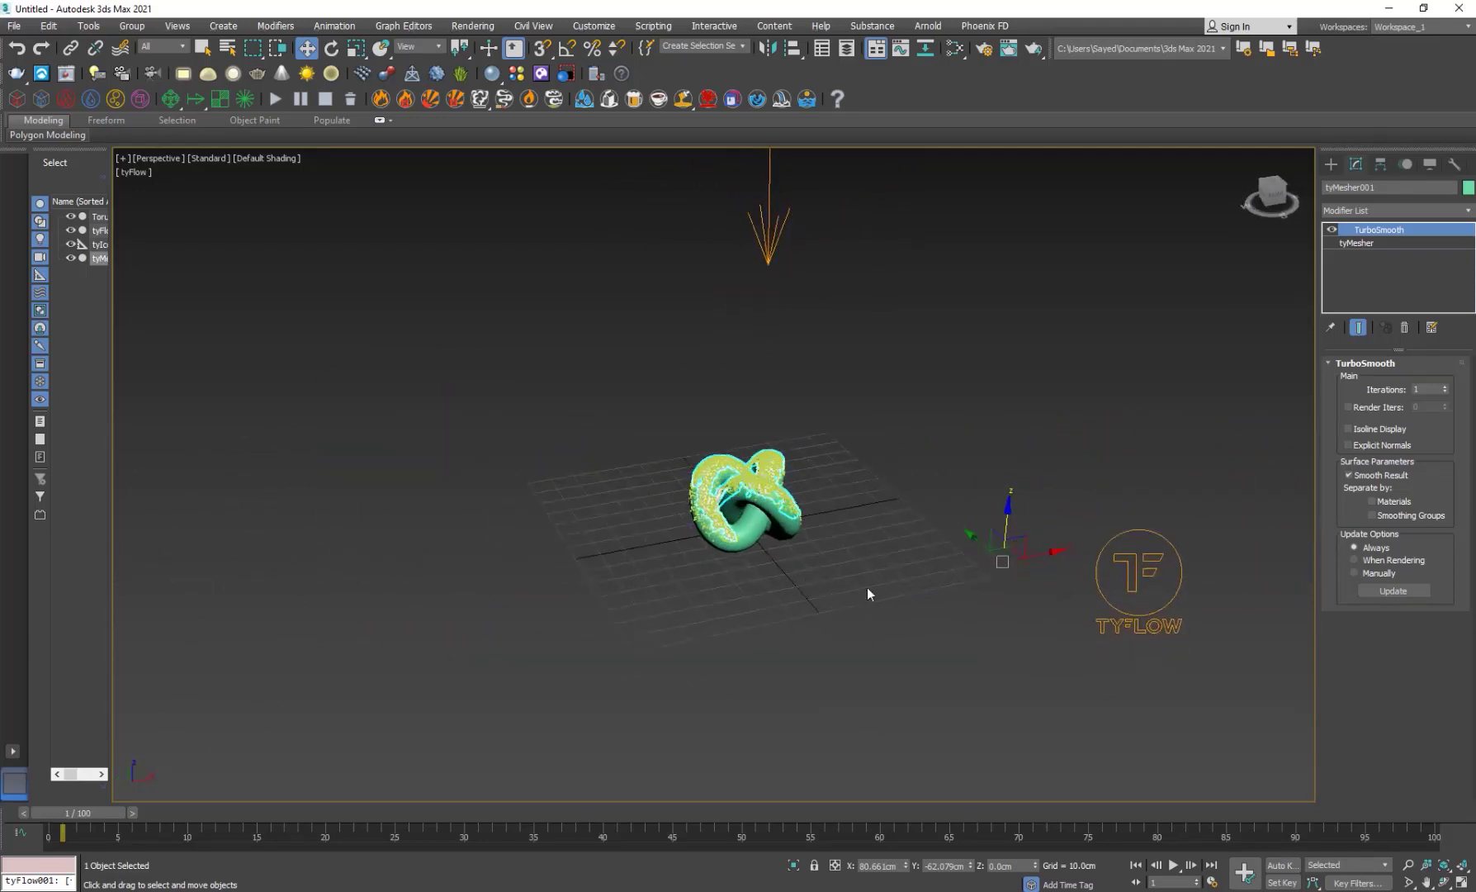
left_click(867, 593)
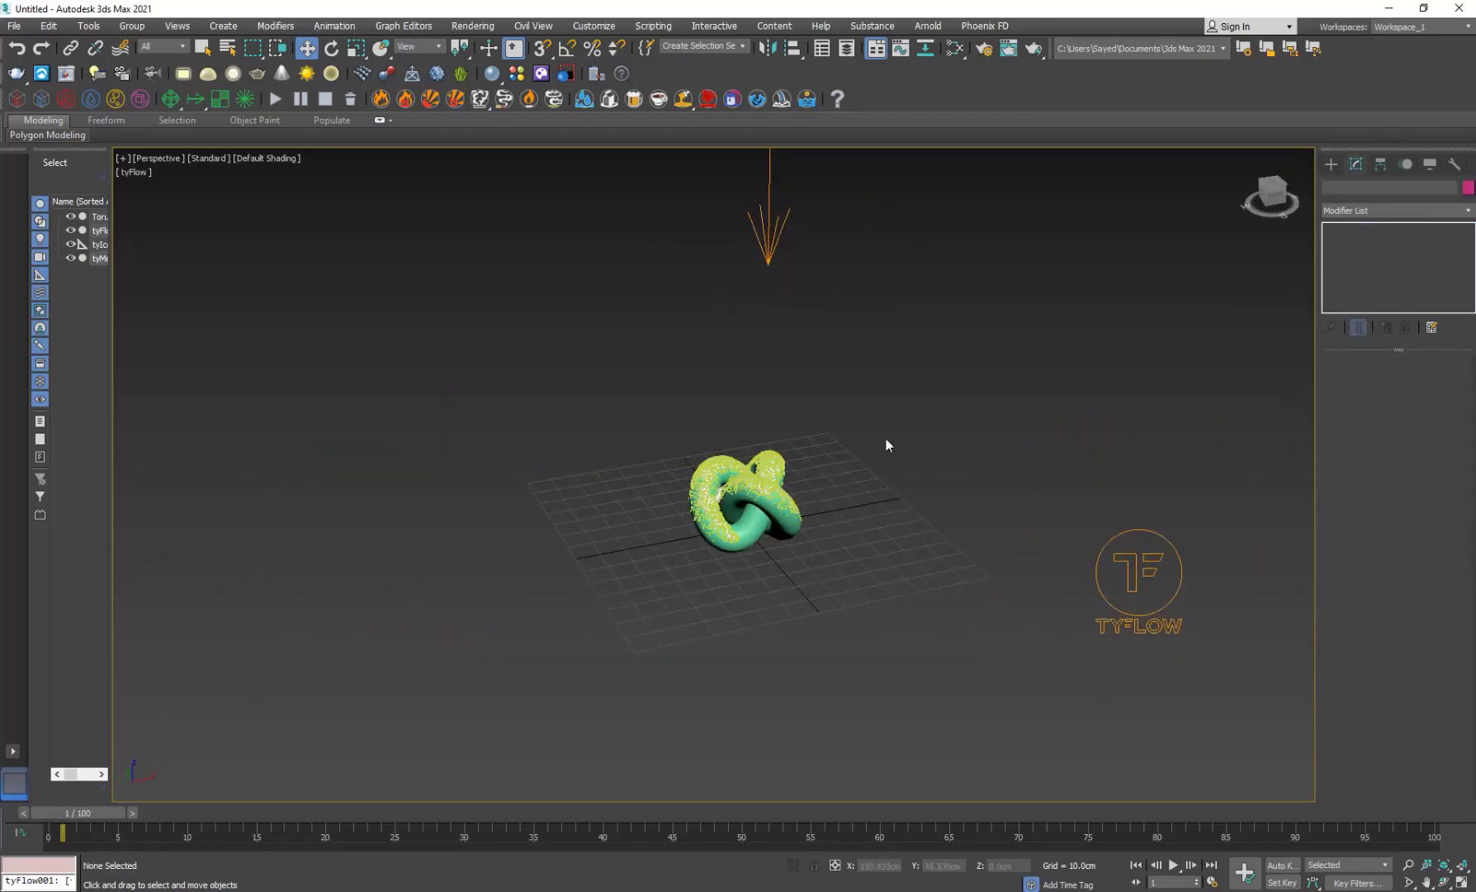
Step: Examine the tyMesher's Blobmesh settings and the resulting snow layer on the torus knot up close
left_click(727, 479)
left_click(1384, 244)
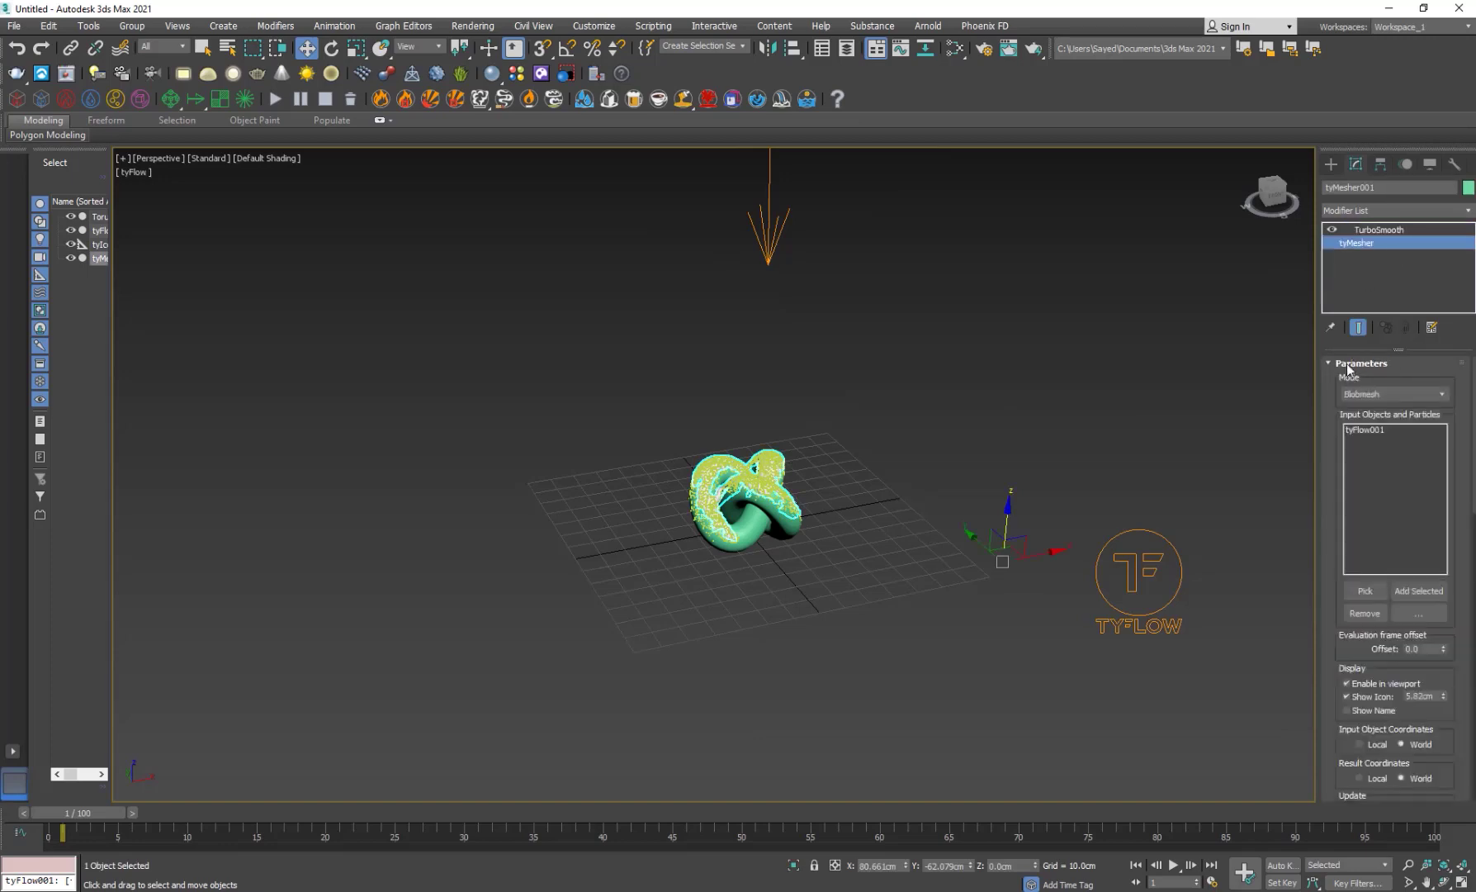
scroll(1344, 610, "down", 3)
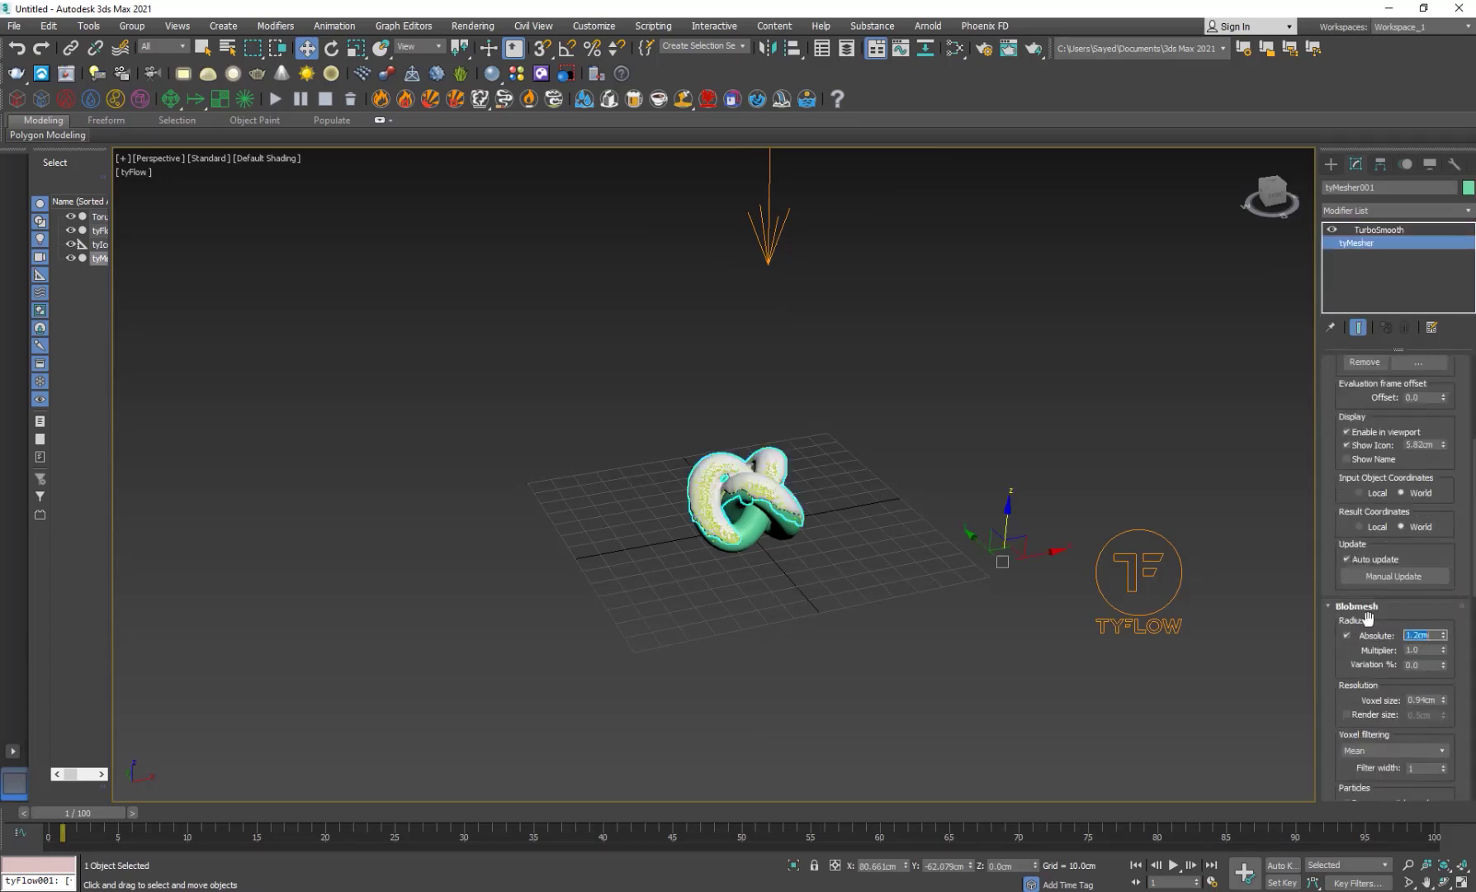
left_click(692, 555)
scroll(692, 555, "up", 6)
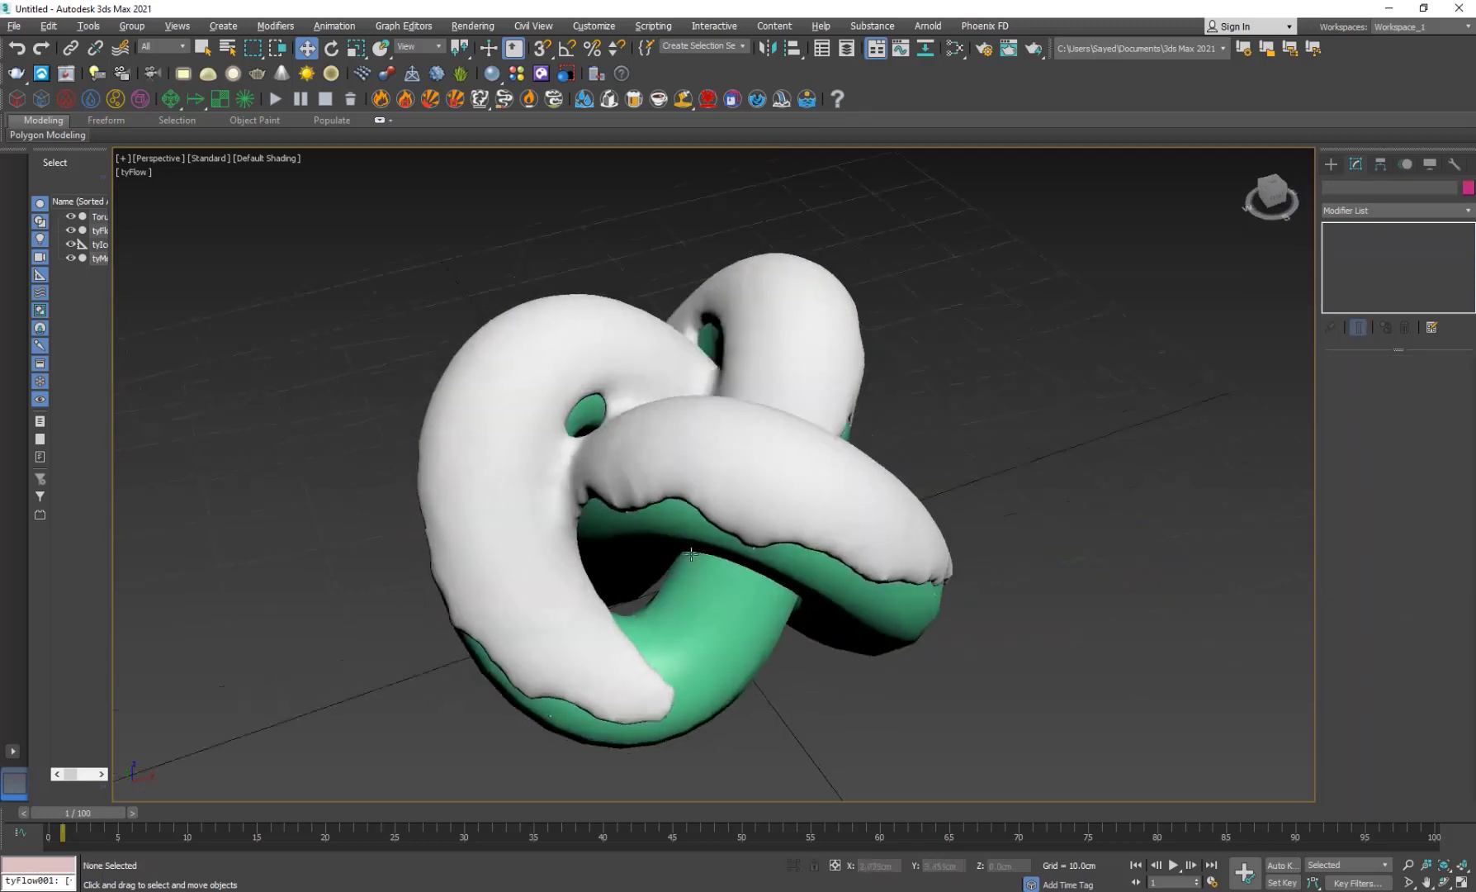
middle_click_drag(691, 554, 756, 568, "alt")
middle_click_drag(890, 694, 822, 661, "alt")
scroll(799, 611, "down", 5)
Step: Create a standard primitive teapot with a radius of about 20.4 cm beside the torus knot
left_click(1329, 163)
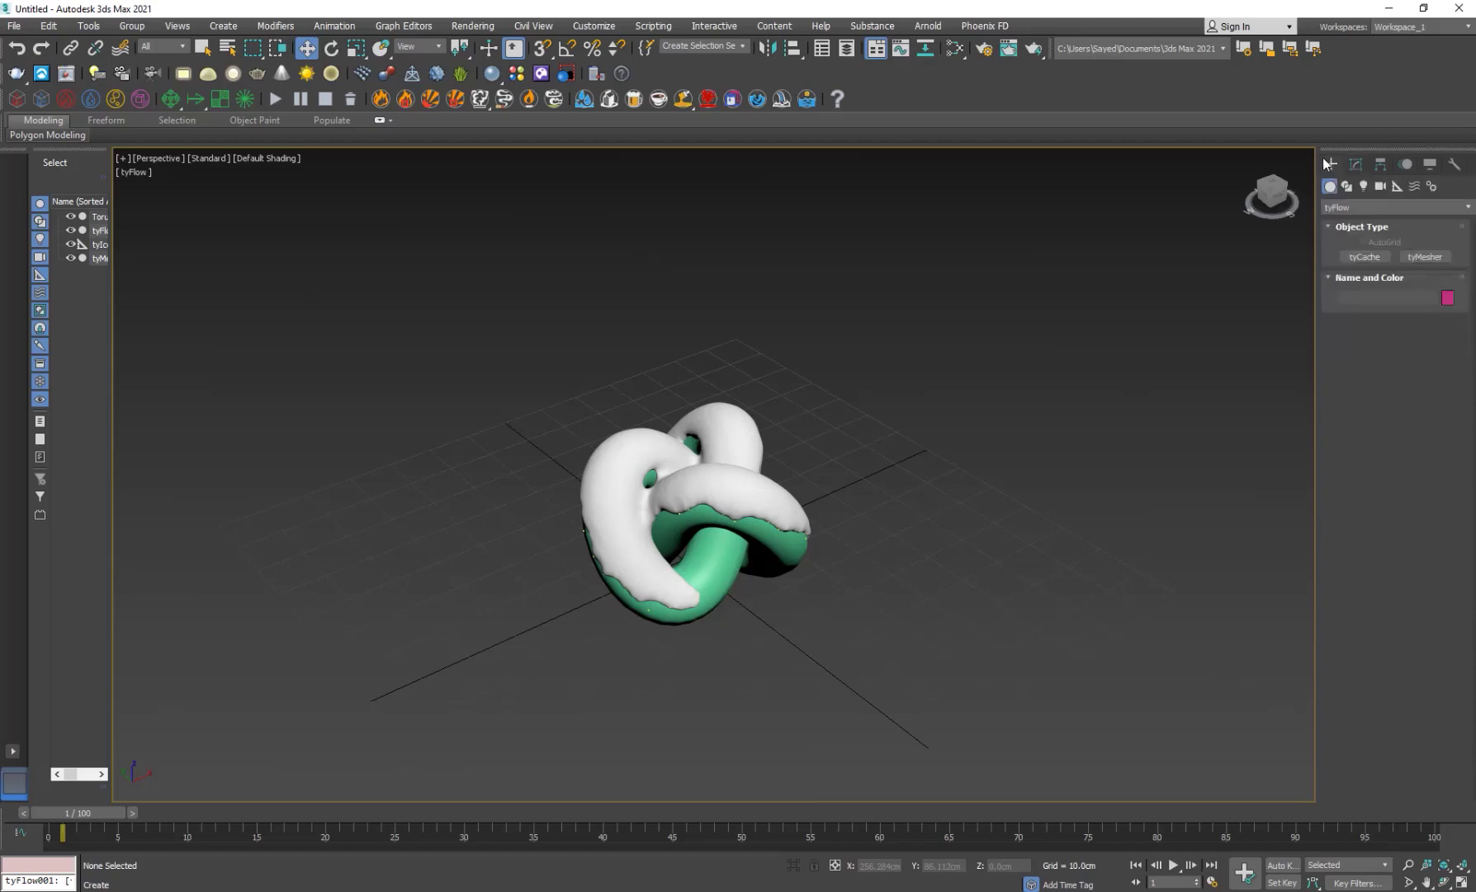
left_click(1348, 207)
left_click(1358, 230)
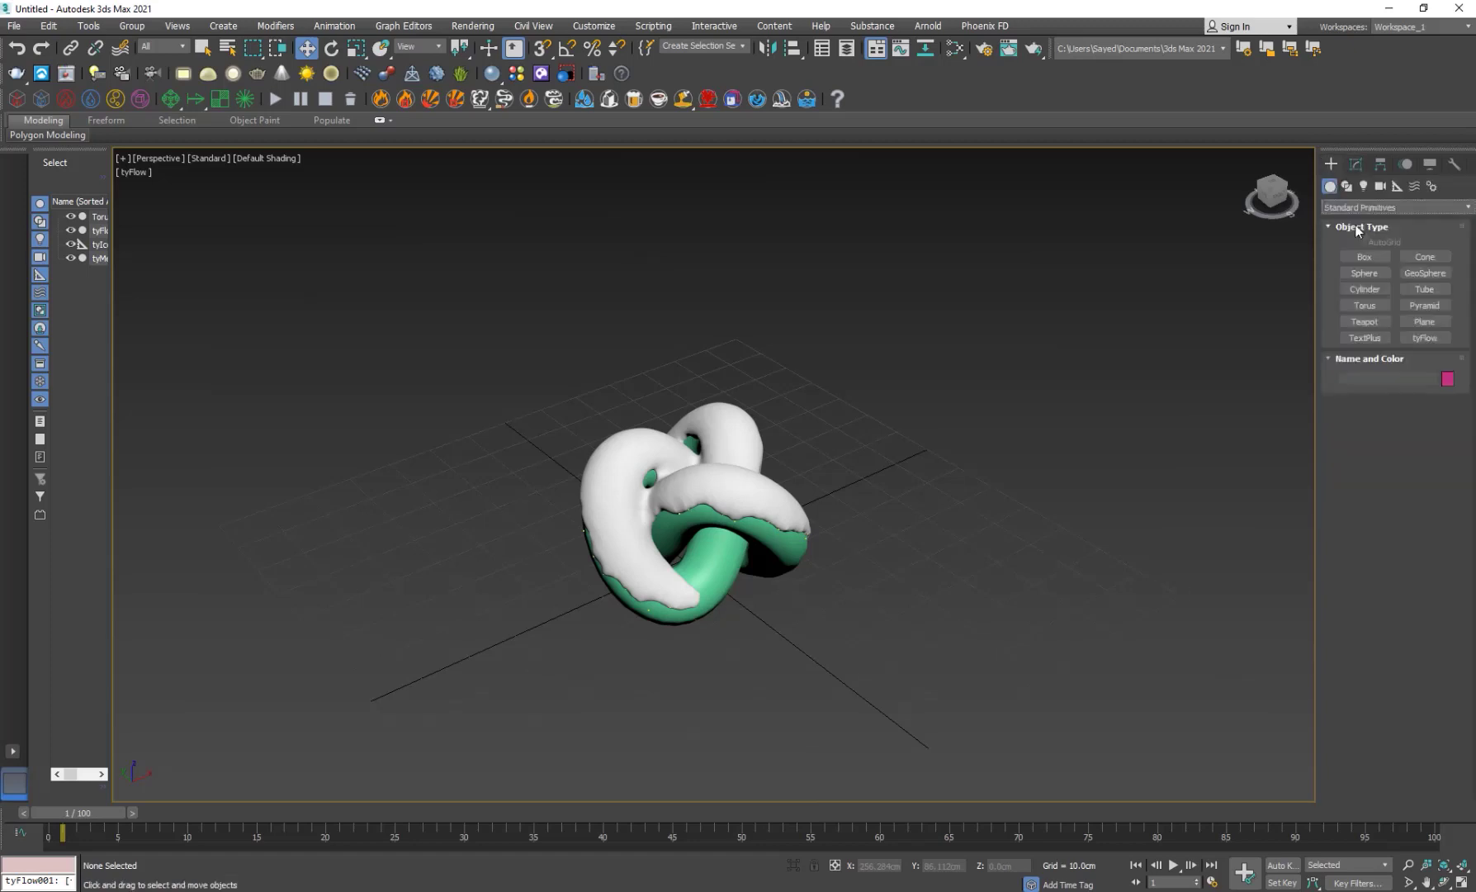
left_click(1377, 320)
left_click_drag(794, 596, 978, 628)
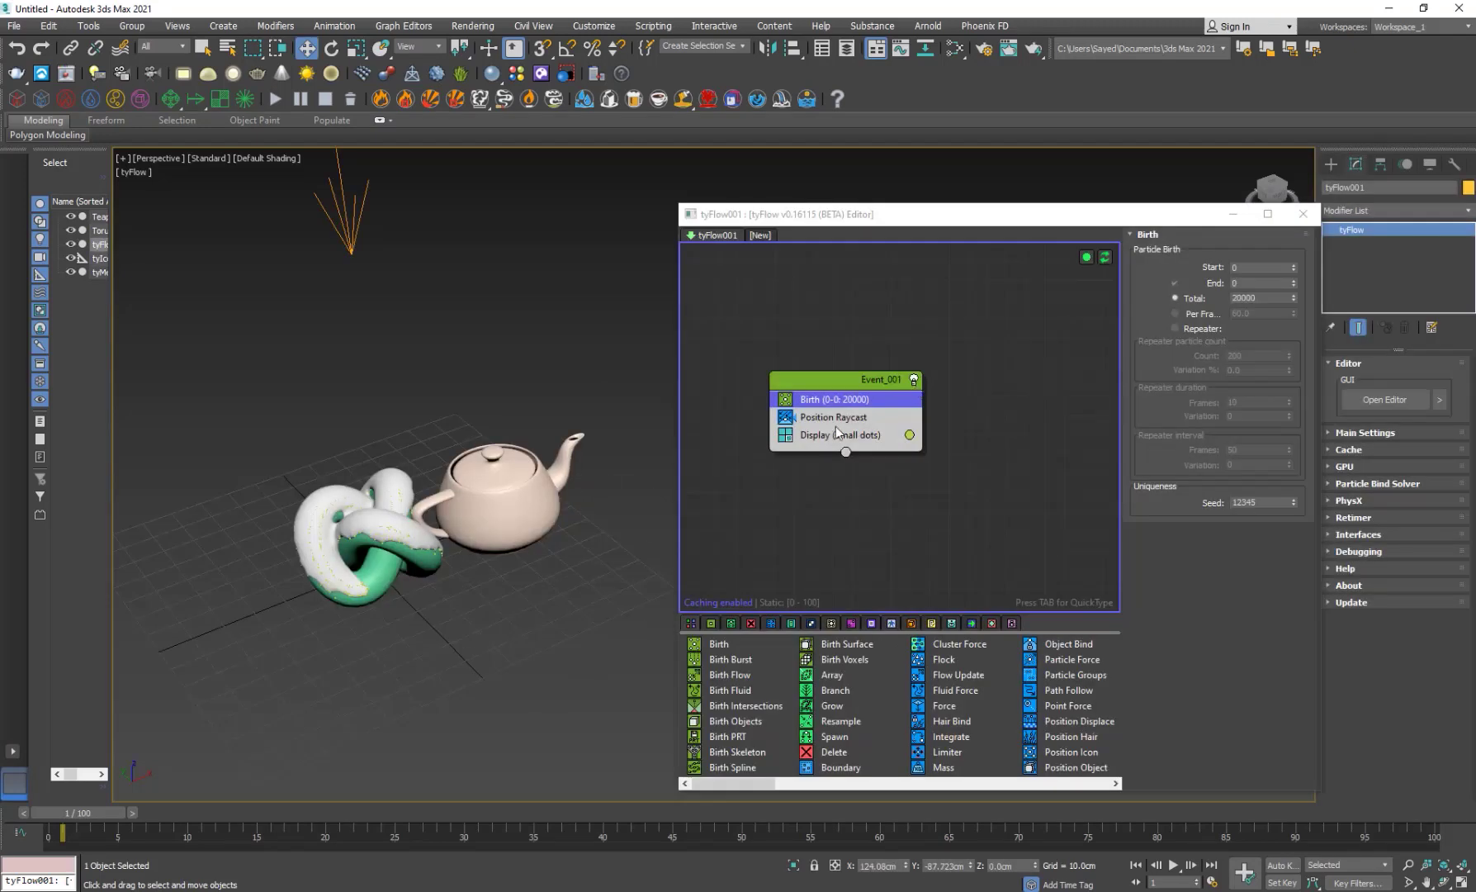
Step: Add the teapot to the target objects of the flow's Position Raycast operator
left_click(839, 417)
left_click(1179, 344)
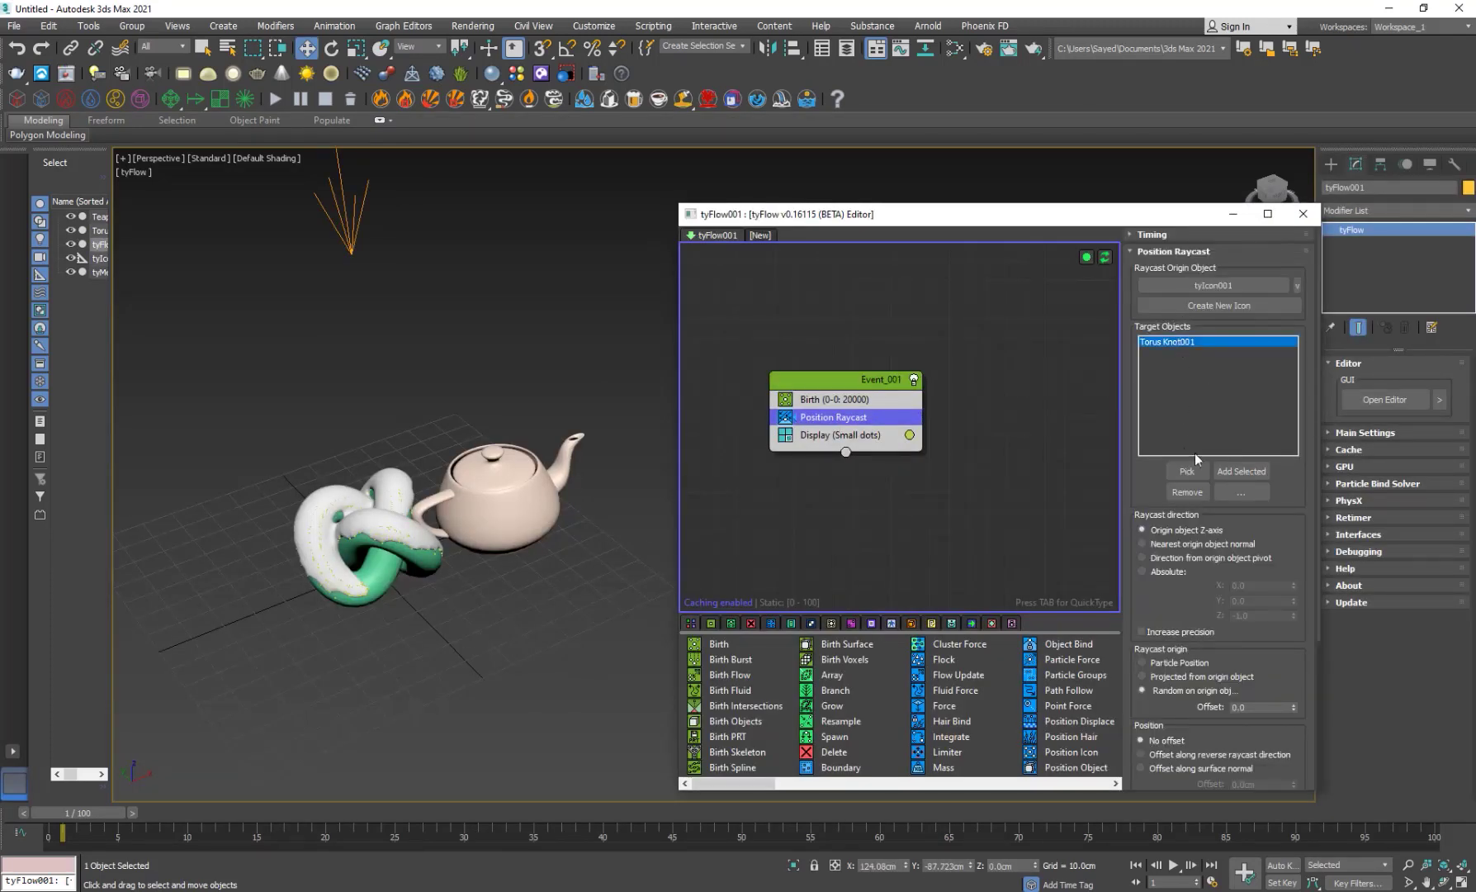
left_click(1187, 471)
left_click(547, 516)
left_click(507, 613)
middle_click_drag(507, 612, 536, 522, "alt")
scroll(536, 522, "up", 3)
scroll(505, 552, "down", 4)
scroll(397, 242, "down", 3)
middle_click_drag(441, 312, 455, 378)
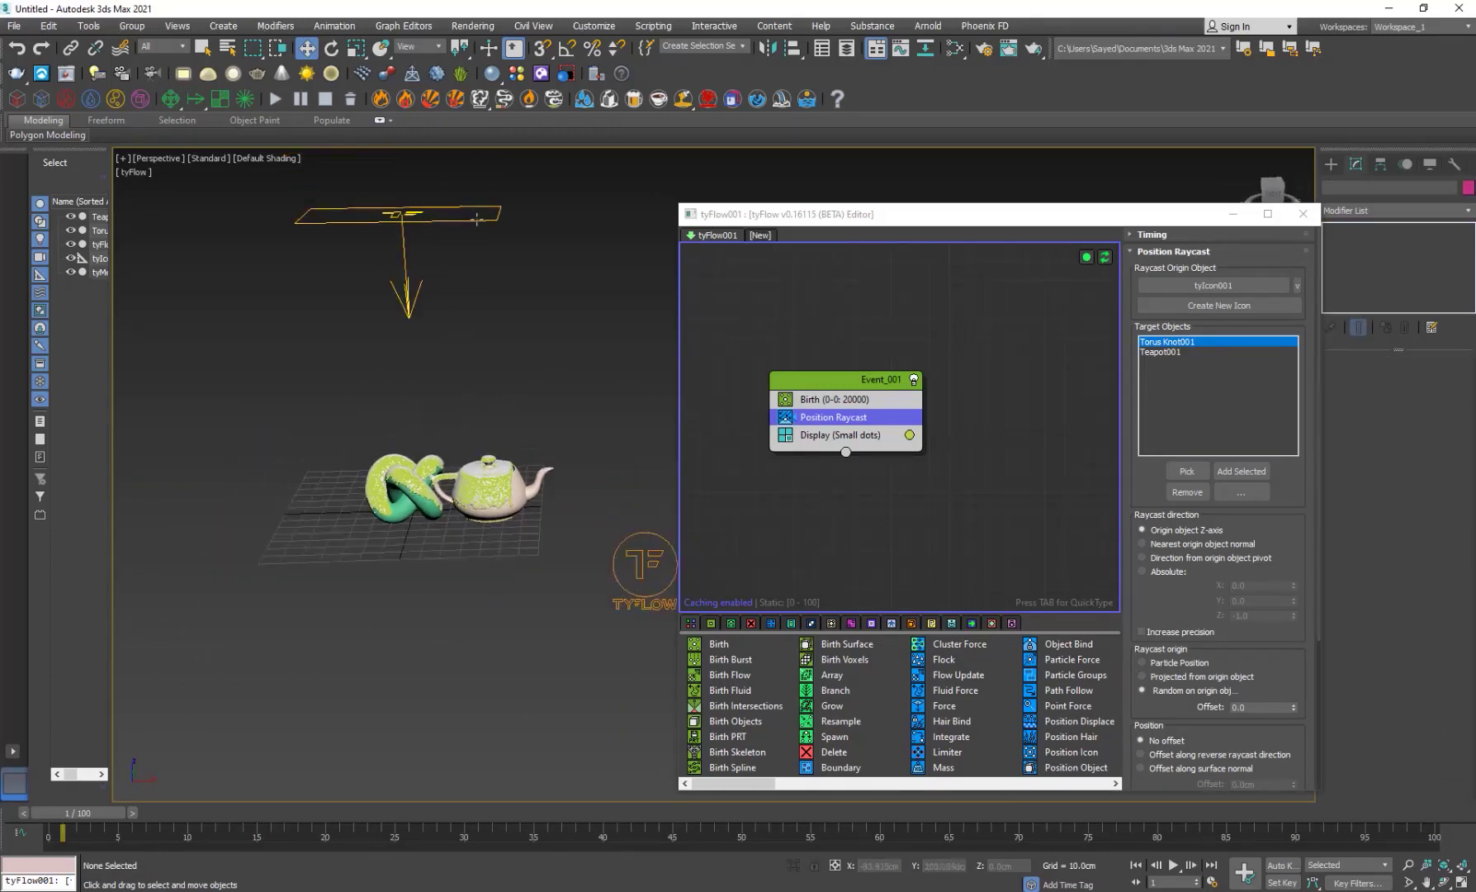
Step: Move the teapot about 20 cm along negative X into the torus knot and check the snow mesh covering both objects
left_click(529, 491)
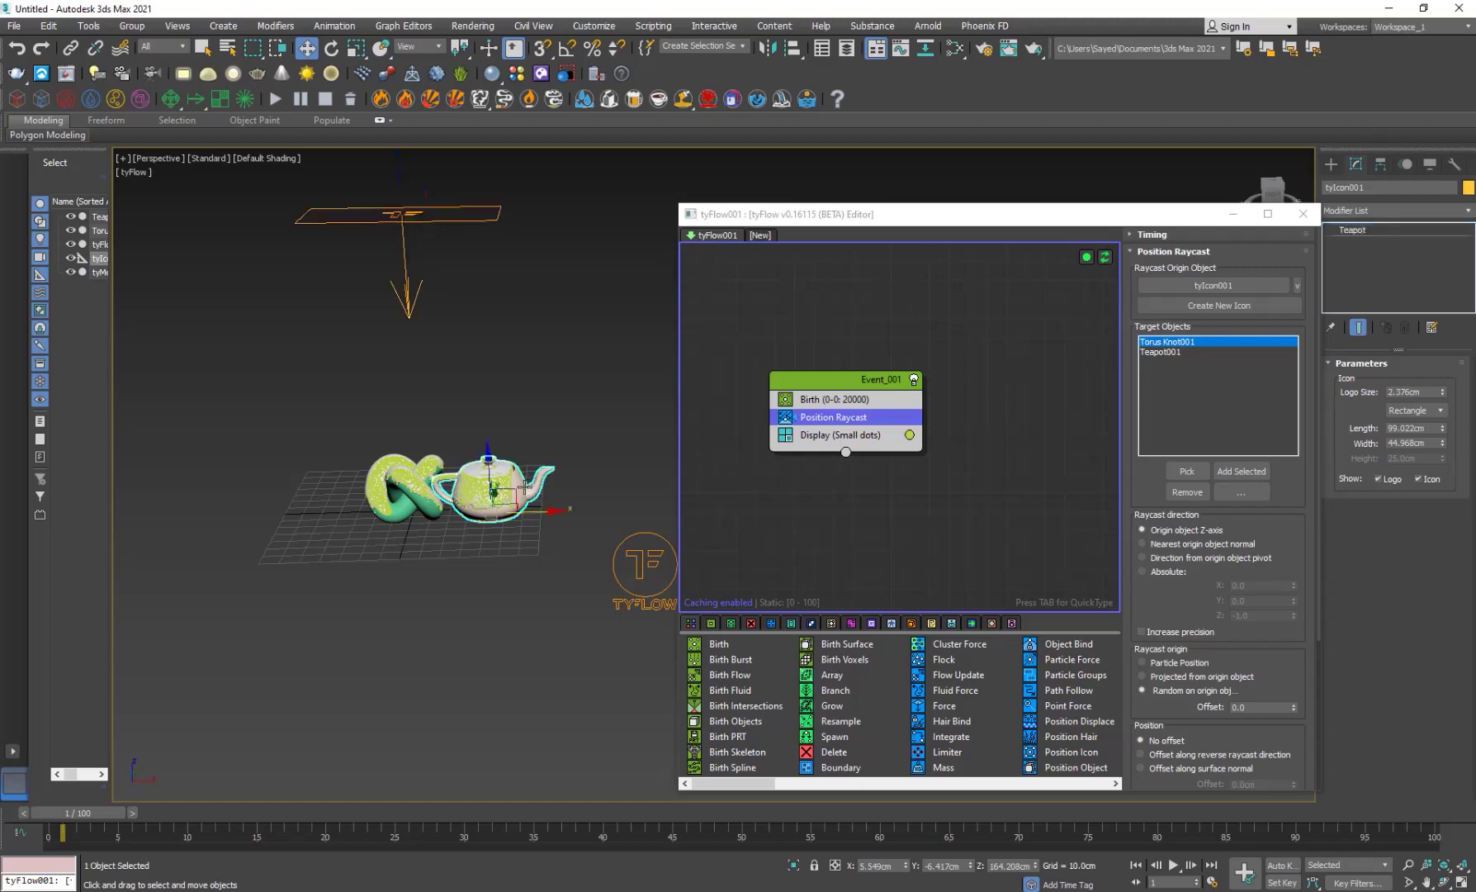
left_click_drag(514, 513, 475, 513)
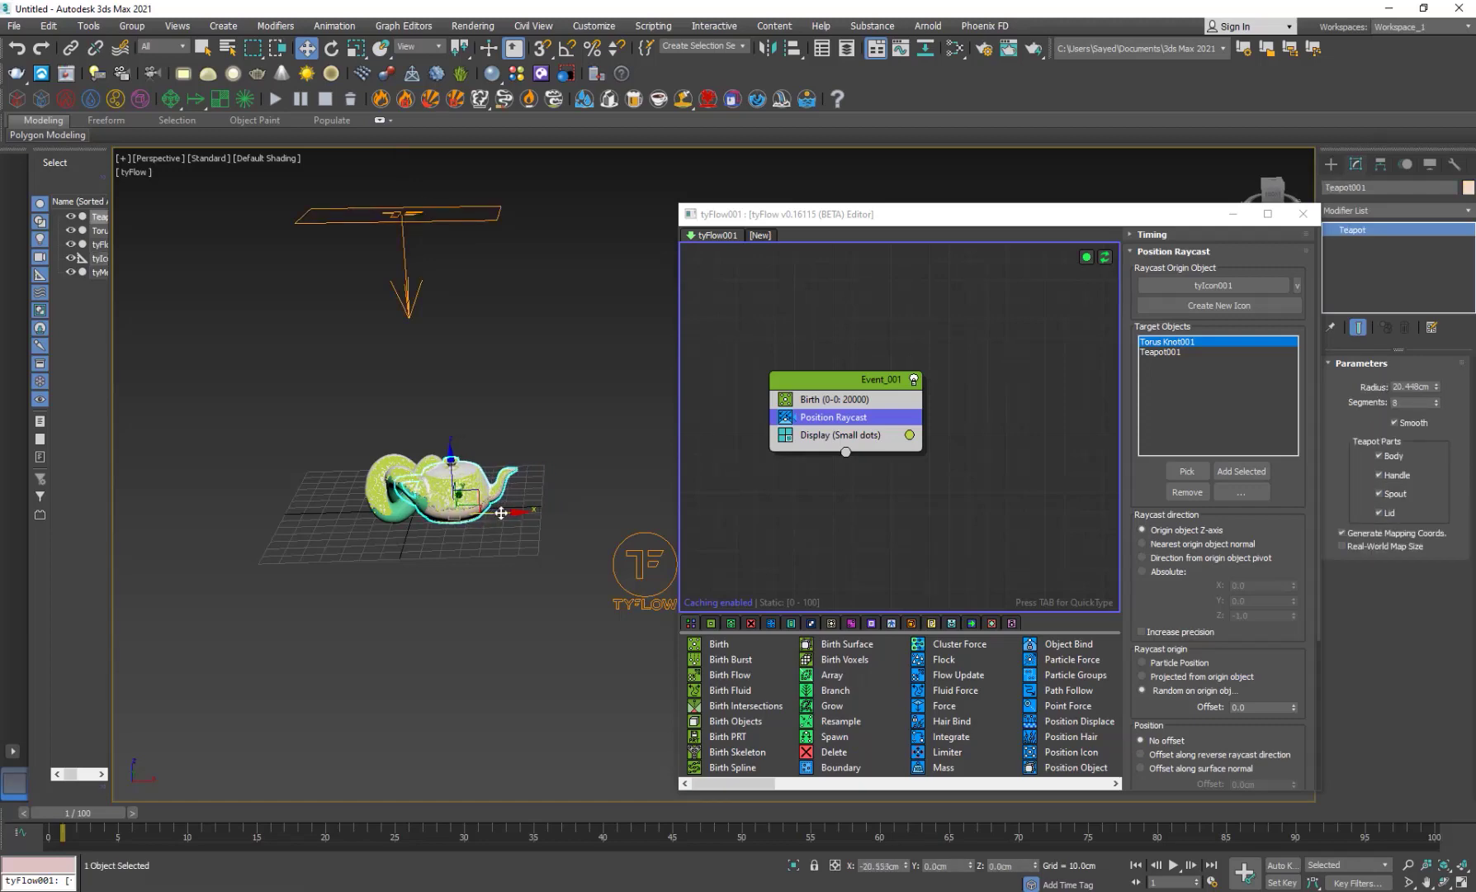
left_click(501, 534)
scroll(447, 487, "up", 4)
middle_click_drag(448, 487, 615, 545, "alt")
scroll(538, 495, "down", 4)
scroll(632, 570, "down", 3)
scroll(603, 582, "up", 5)
mouse_move(518, 553)
middle_mouse_down("alt")
mouse_move(505, 537)
mouse_move(504, 551)
middle_mouse_up("alt")
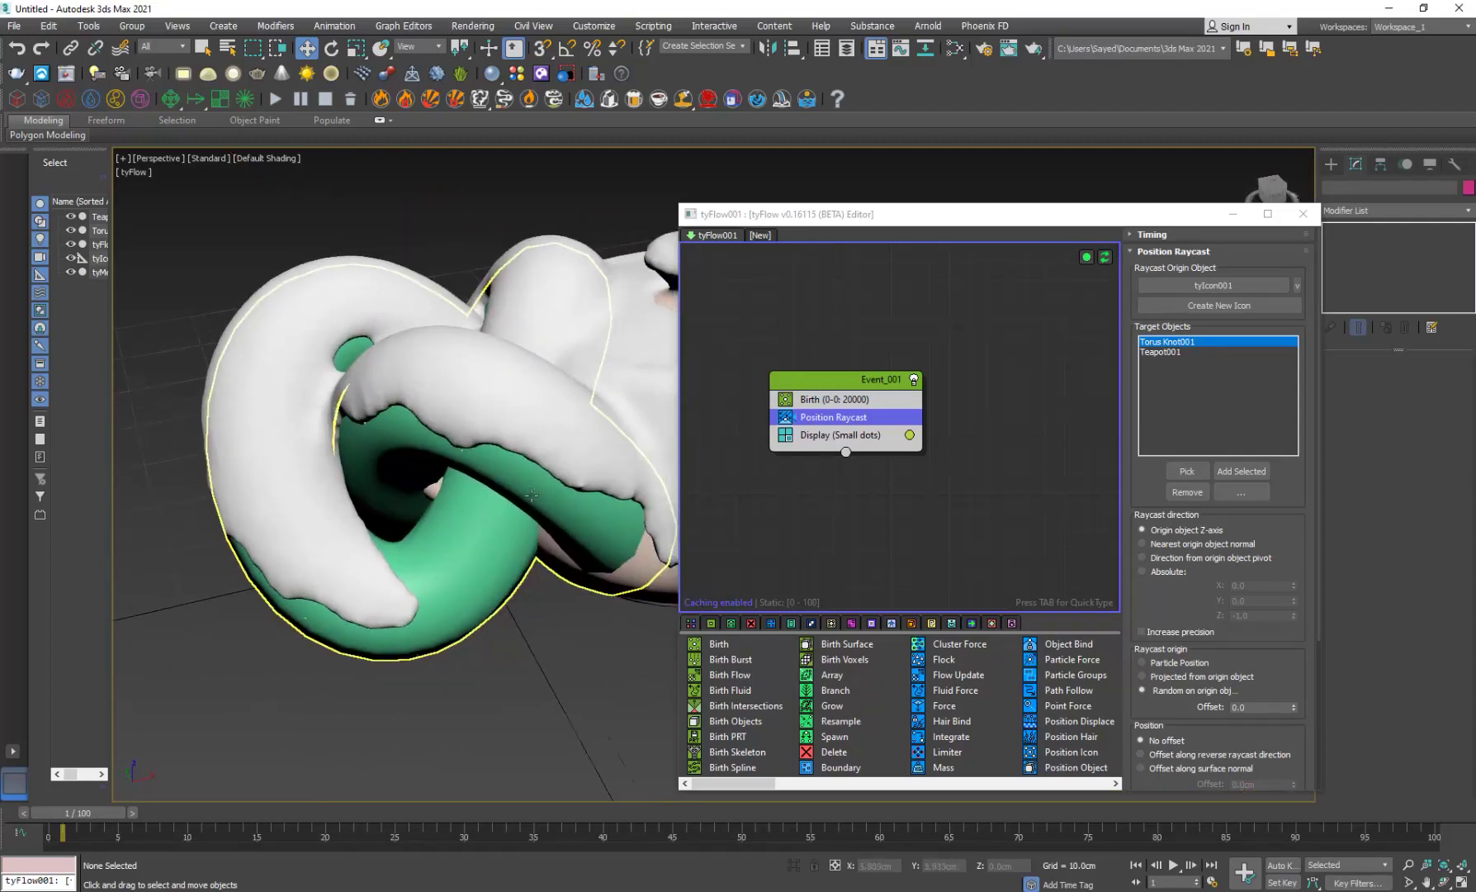
scroll(508, 512, "down", 4)
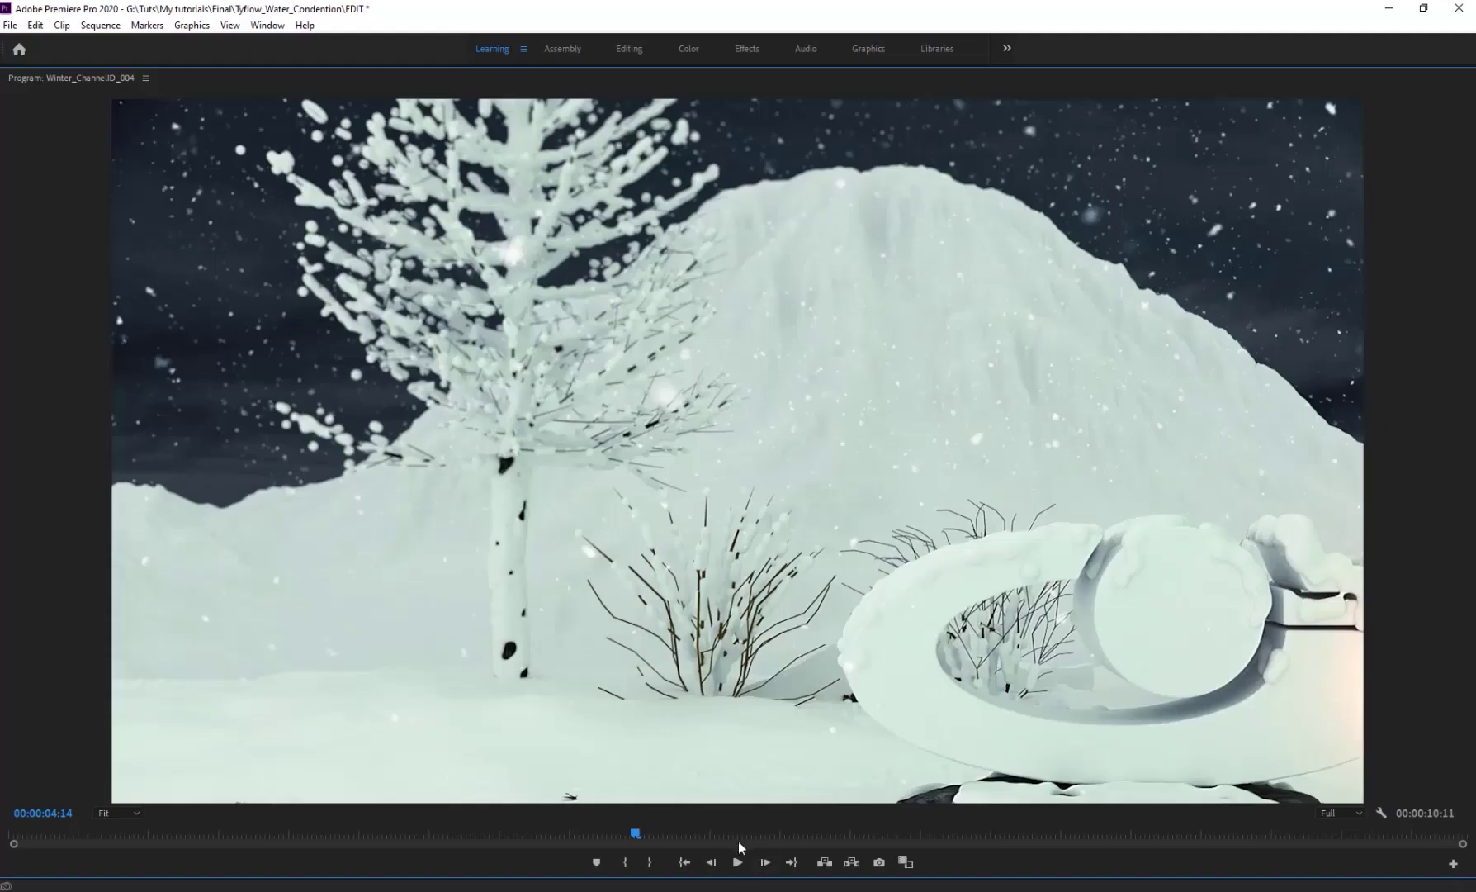
Step: Switch to Premiere Pro, scrub back through the rendered winter scene, and return to the snow-covered objects in 3ds Max
left_click_drag(699, 838, 536, 817)
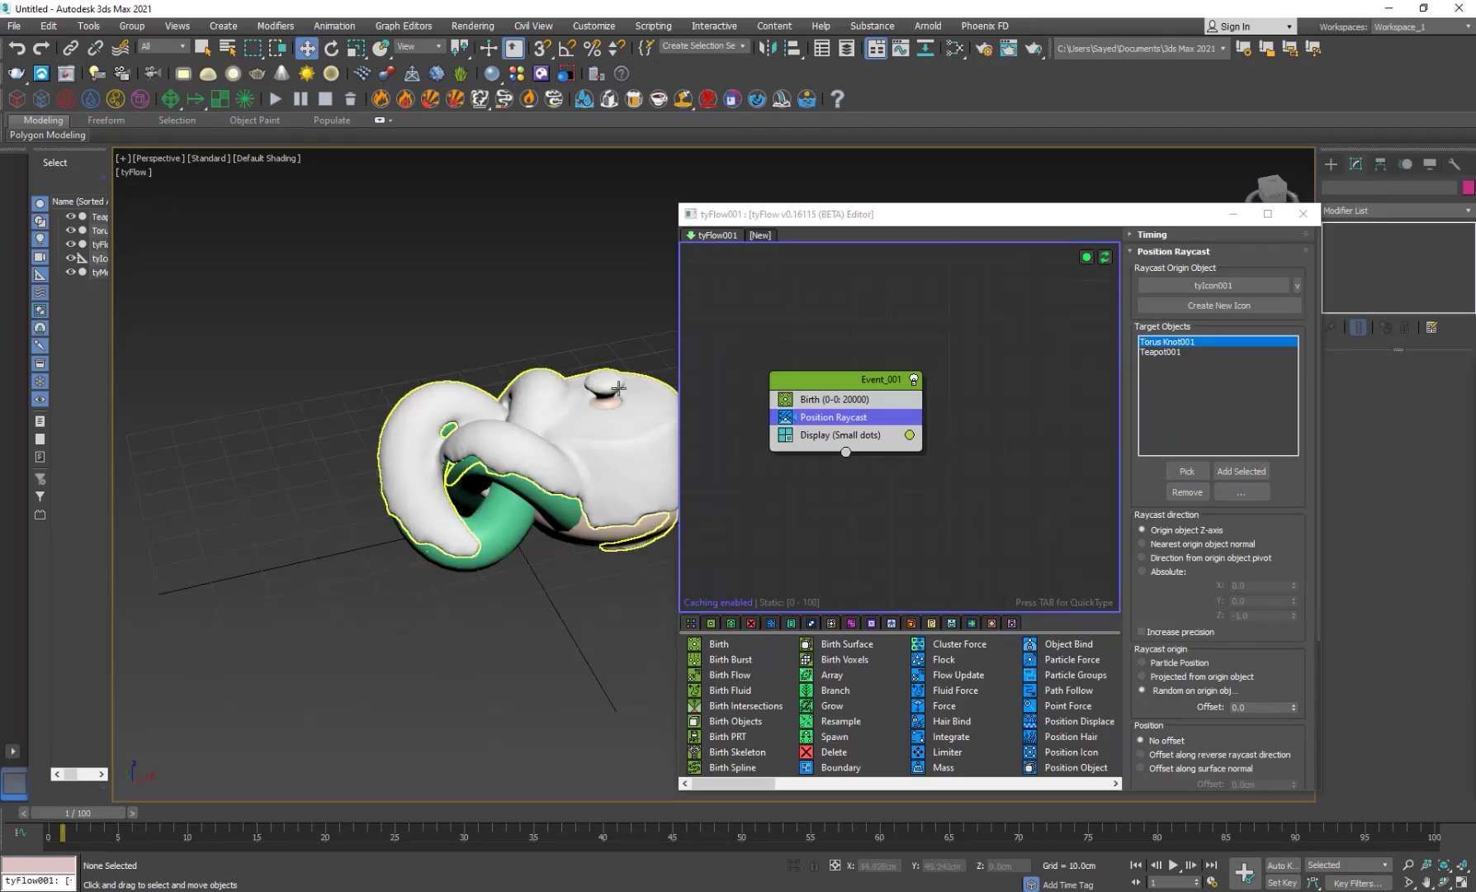
mouse_move(478, 537)
middle_mouse_down("alt")
mouse_move(483, 483)
mouse_move(489, 518)
middle_mouse_up("alt")
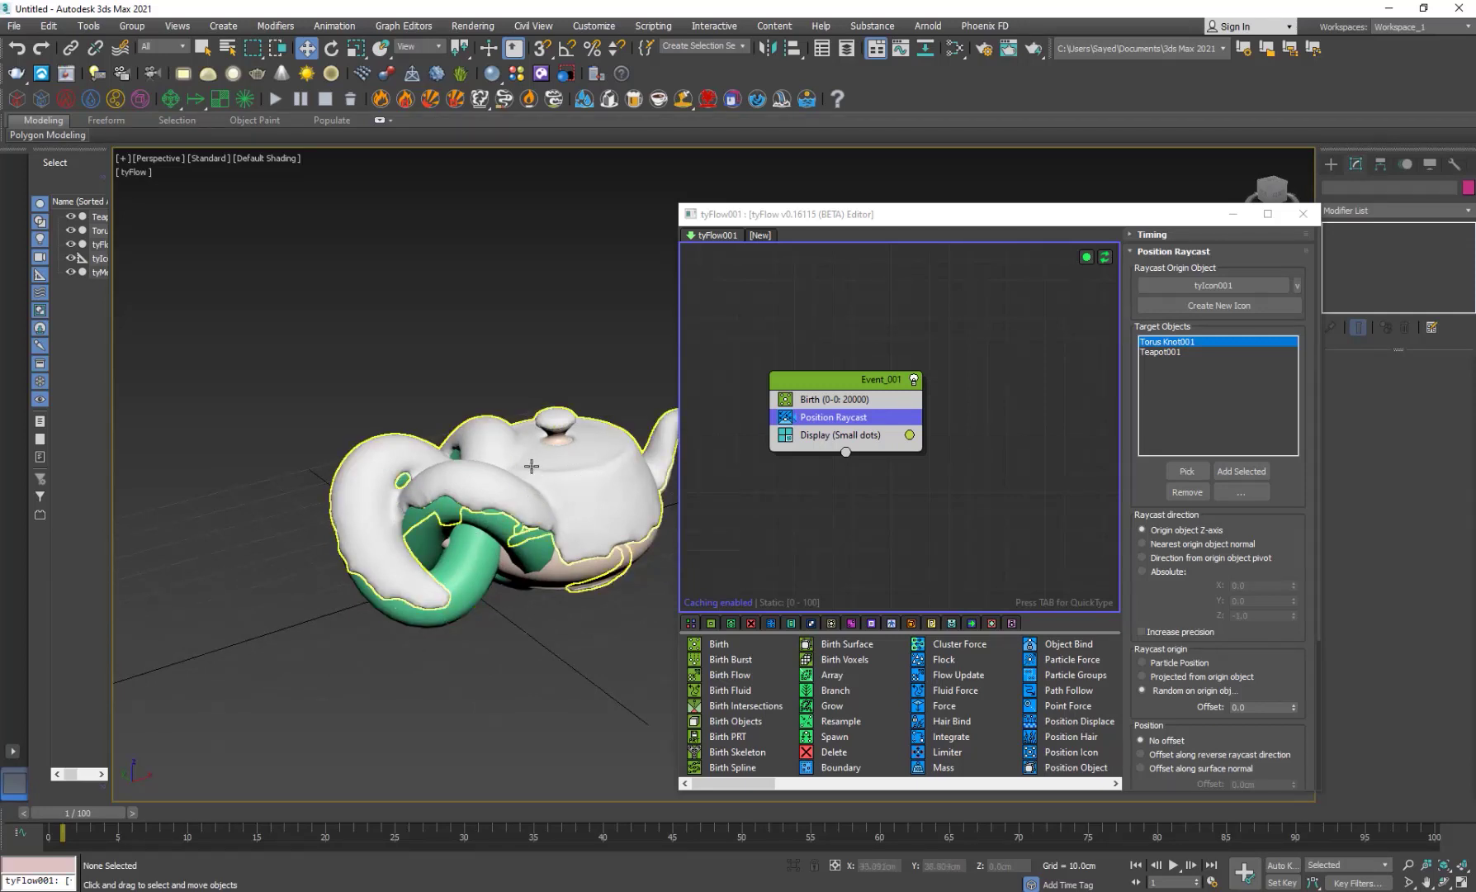
Step: Discard the current objects and start an empty scene
left_click(14, 26)
left_click(58, 68)
left_click(739, 477)
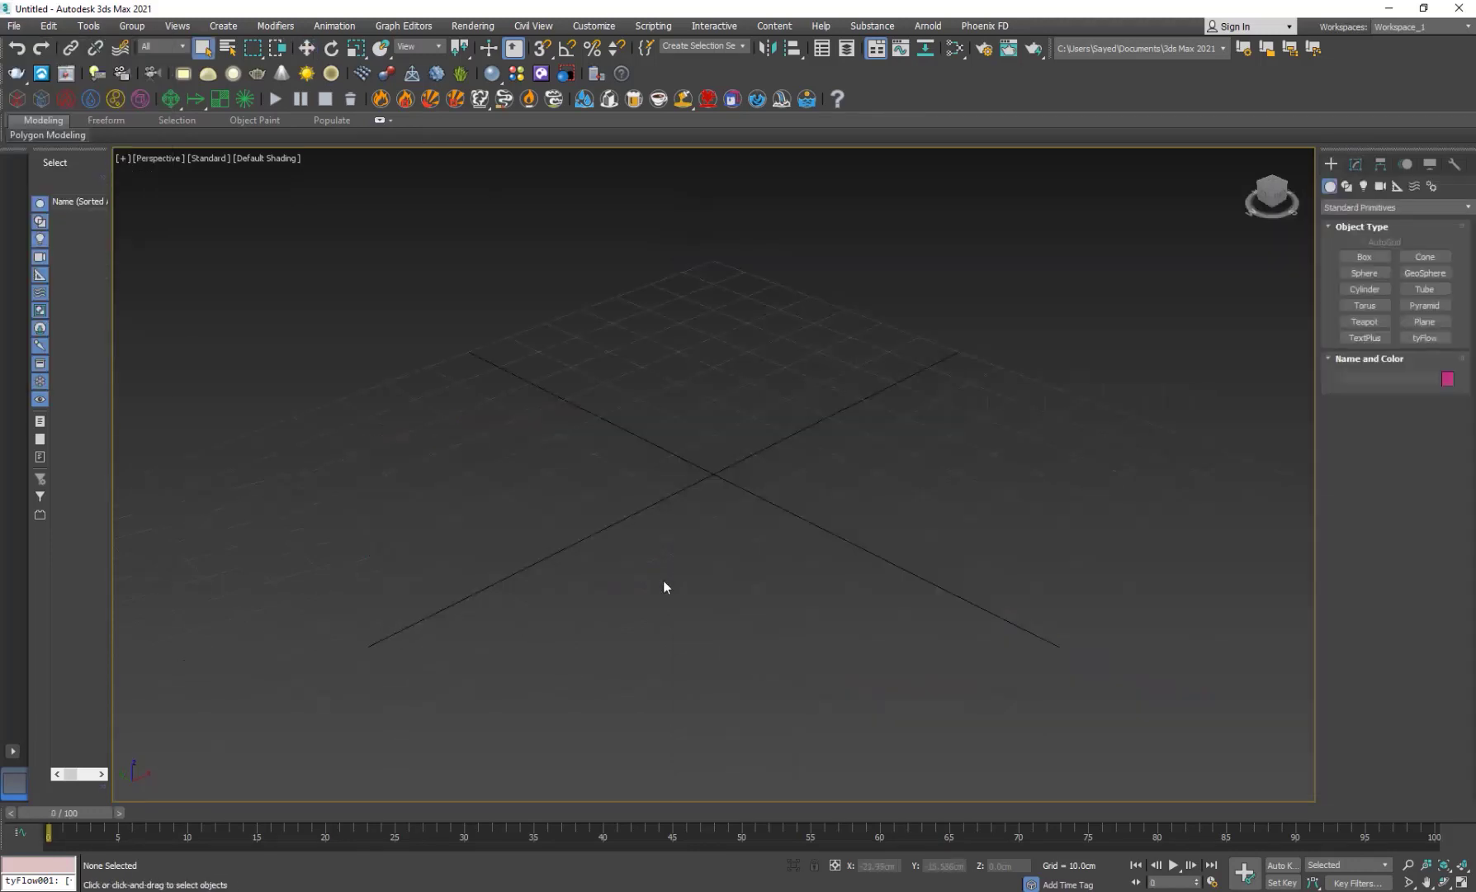
Step: Create a plane about 169 cm long and 194 cm wide over the grid and display edged faces
middle_click_drag(761, 611, 576, 595, "alt")
left_click(1430, 324)
scroll(804, 548, "down", 3)
middle_click_drag(804, 548, 702, 554, "alt")
mouse_move(459, 369)
left_mouse_down()
mouse_move(1005, 586)
mouse_move(980, 649)
mouse_move(957, 643)
left_mouse_up()
key("w")
mouse_move(765, 626)
middle_mouse_down("alt")
mouse_move(564, 612)
mouse_move(637, 596)
middle_mouse_up("alt")
key("F4")
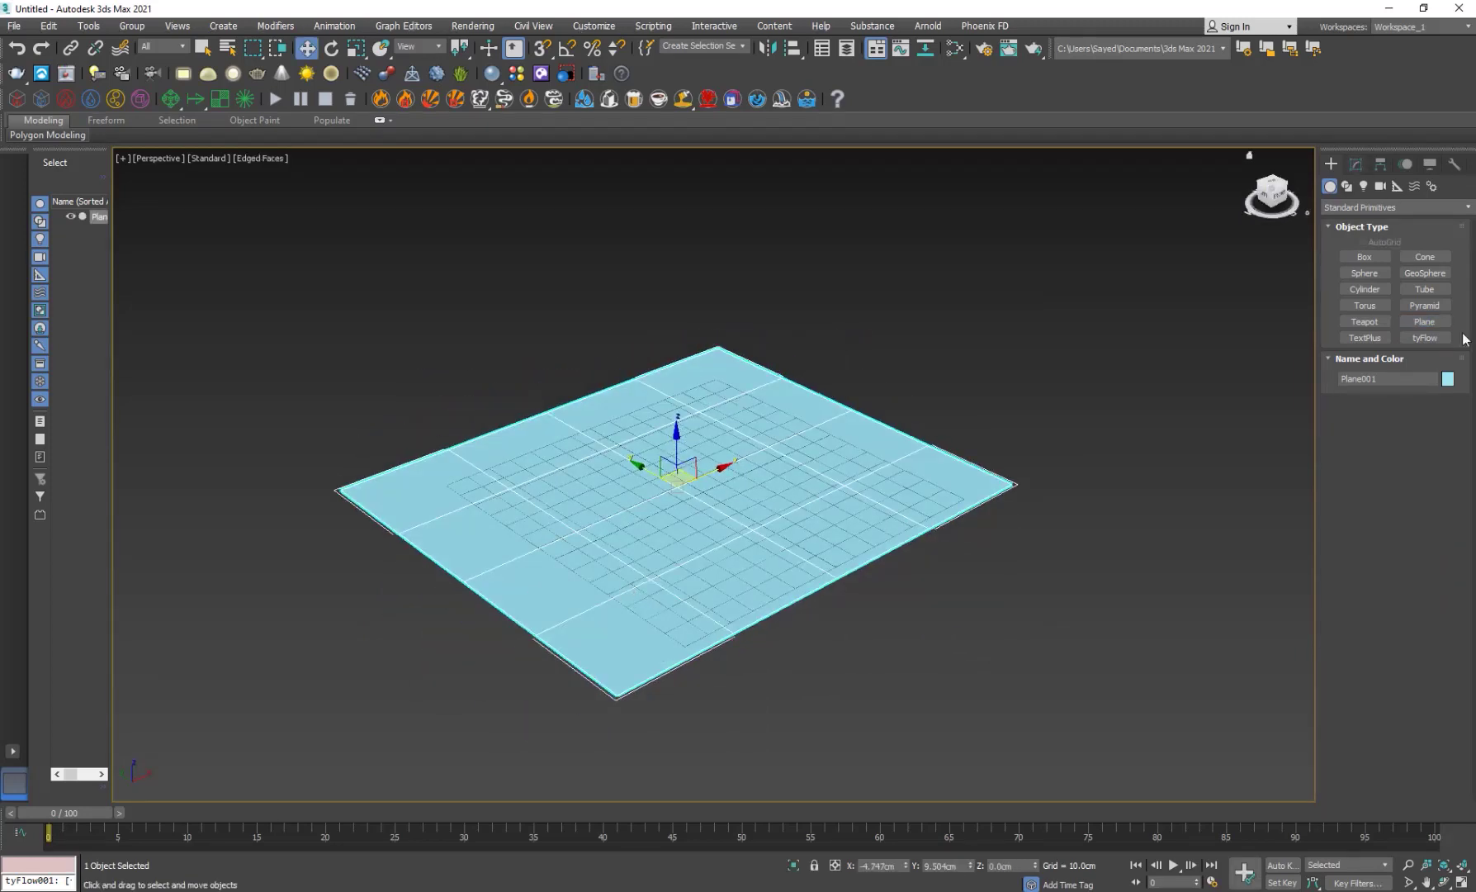
Step: Set the plane's length and width segments to 1 and convert it to Editable Poly
left_click(1356, 163)
right_click(1442, 427)
right_click(1442, 443)
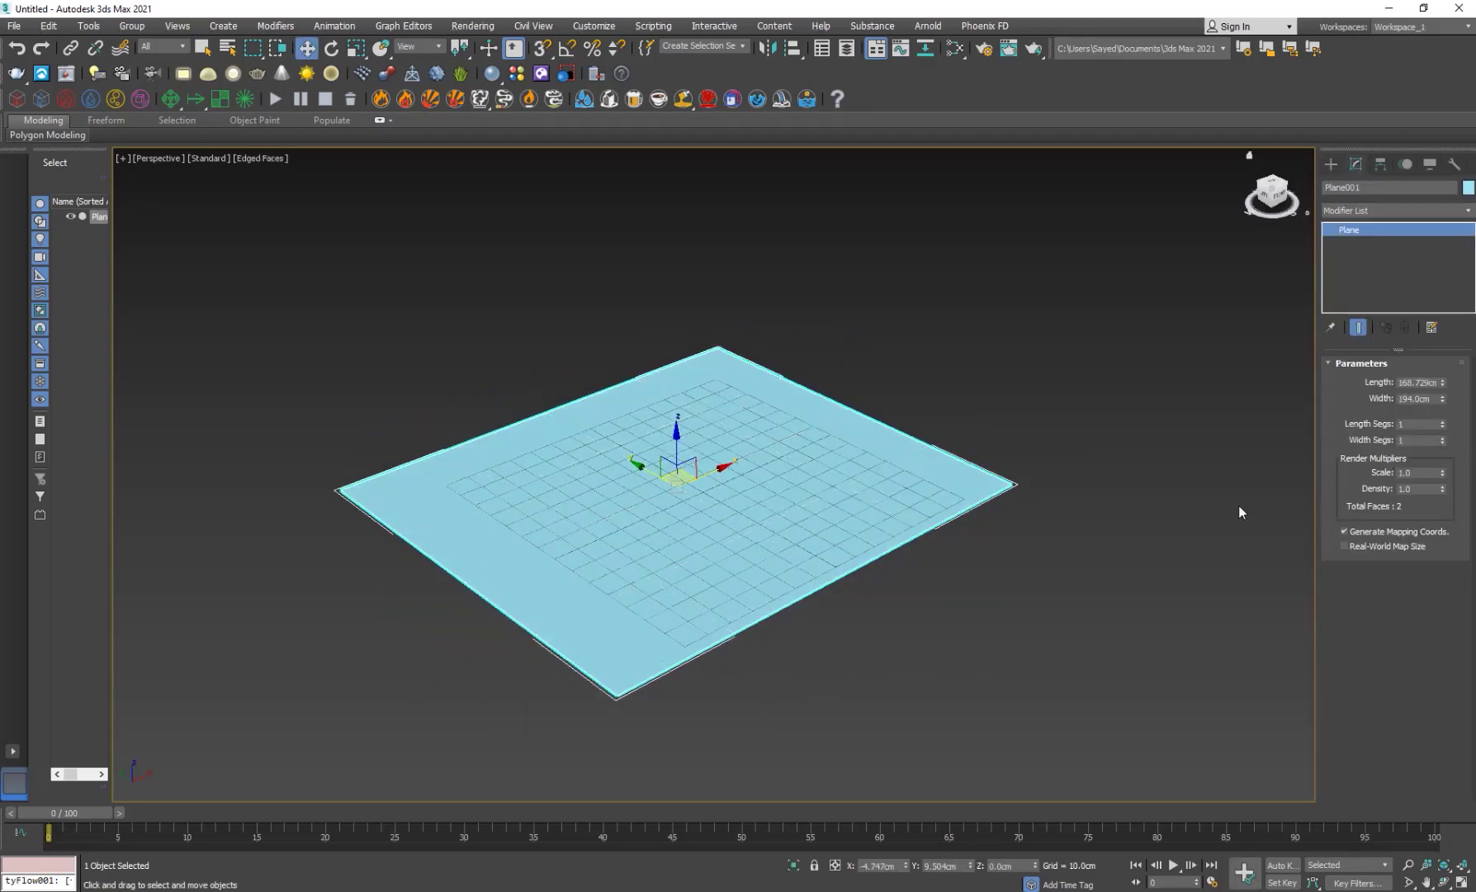
middle_click_drag(801, 625, 770, 635)
middle_click_drag(852, 584, 810, 474, "alt")
right_click(810, 474)
mouse_move(925, 636)
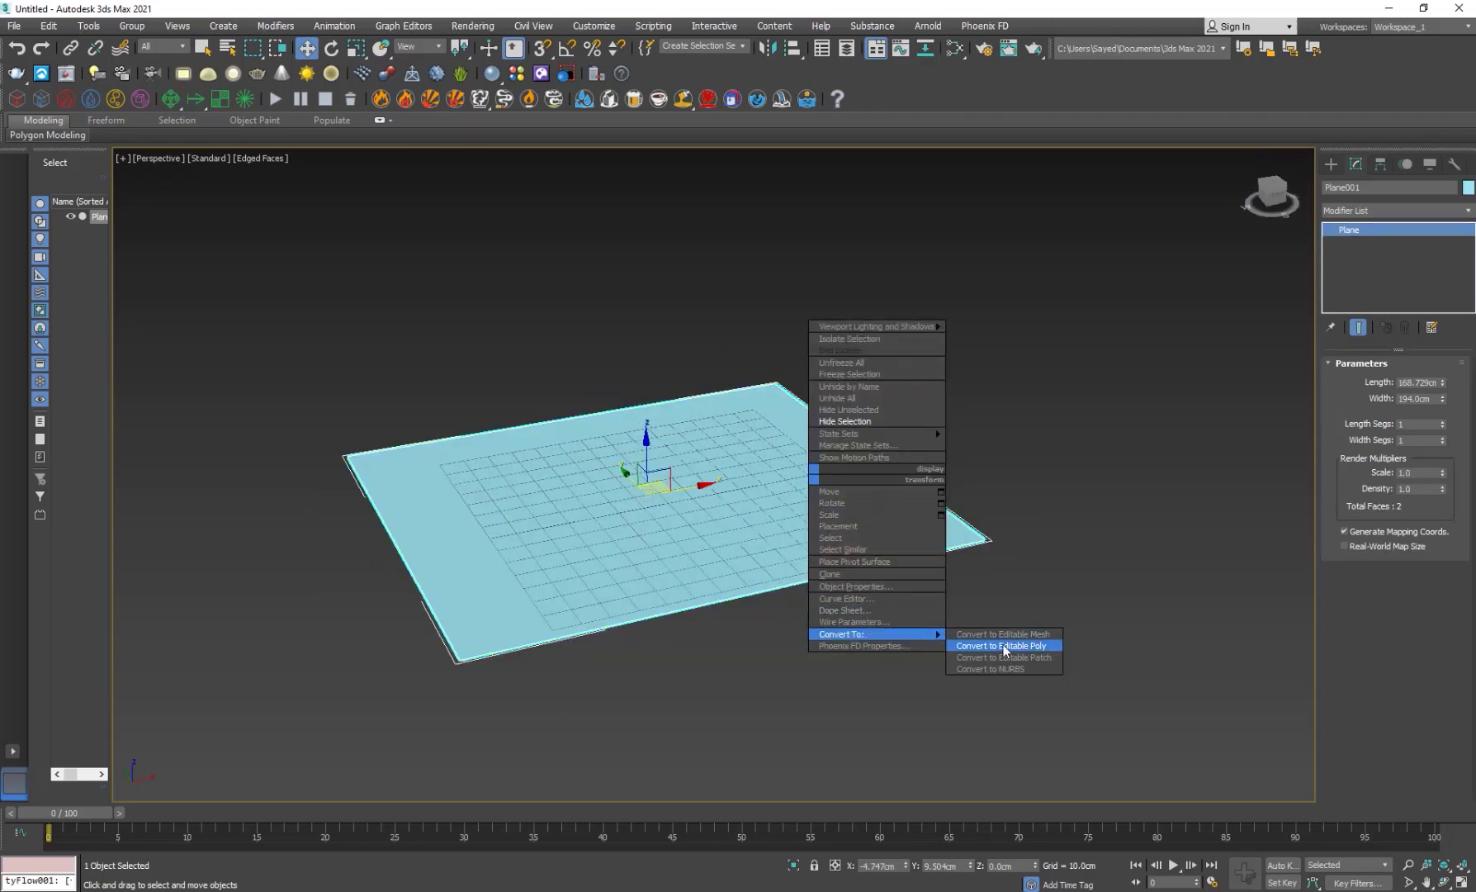
left_click(1005, 650)
Step: Extend the plane's edge on the positive X side into a slanted second face rising to a height of about 148 cm
key("2")
left_click(923, 502)
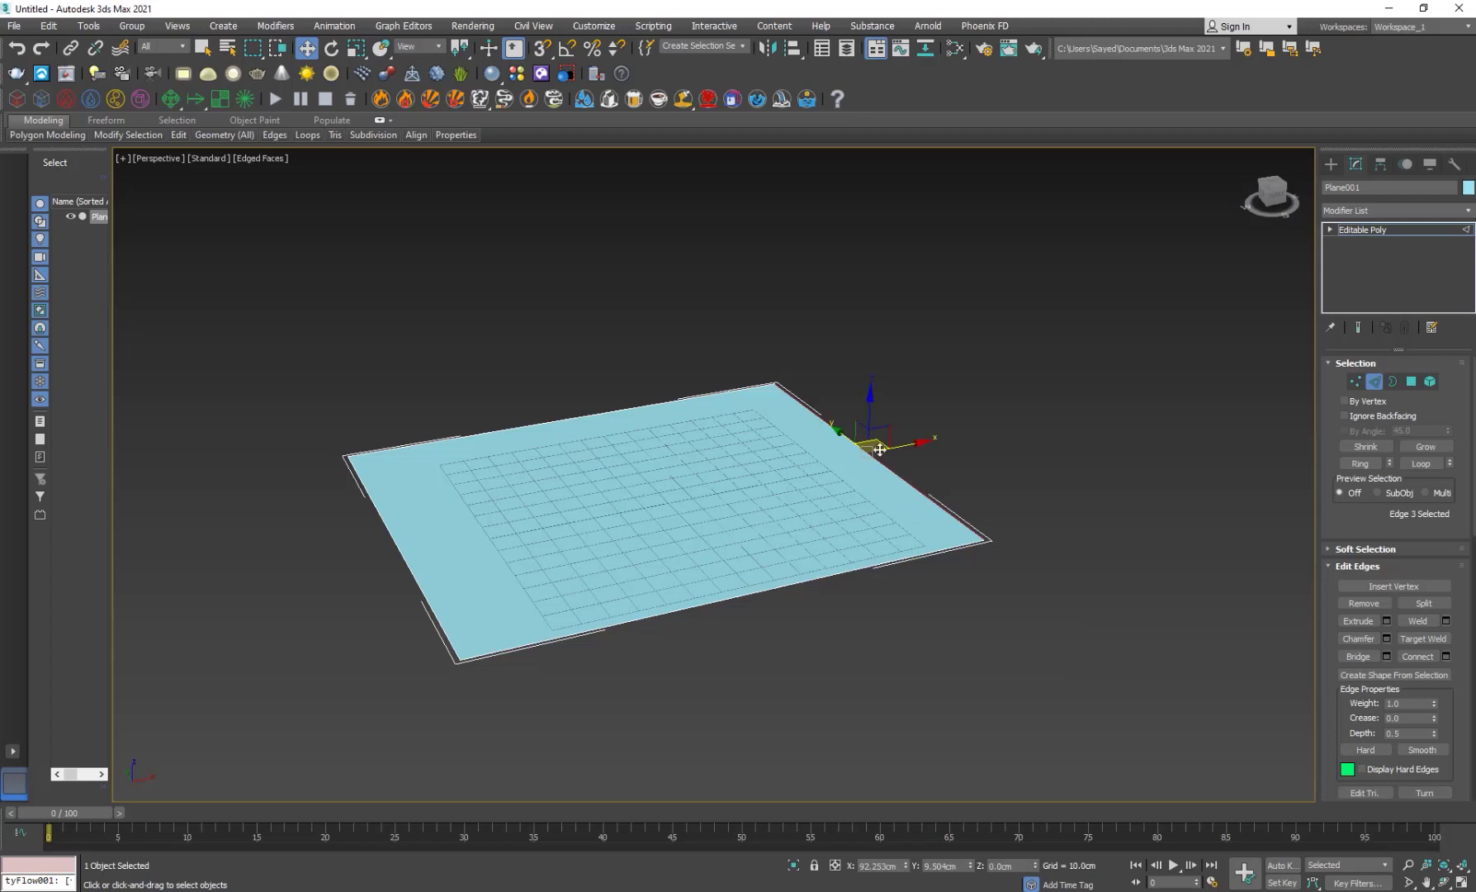
left_click_drag(872, 404, 916, 283)
left_click_drag(965, 224, 1022, 216)
middle_click_drag(857, 568, 682, 666)
left_click_drag(832, 268, 869, 104)
middle_click_drag(824, 457, 784, 517)
left_click_drag(846, 226, 916, 220)
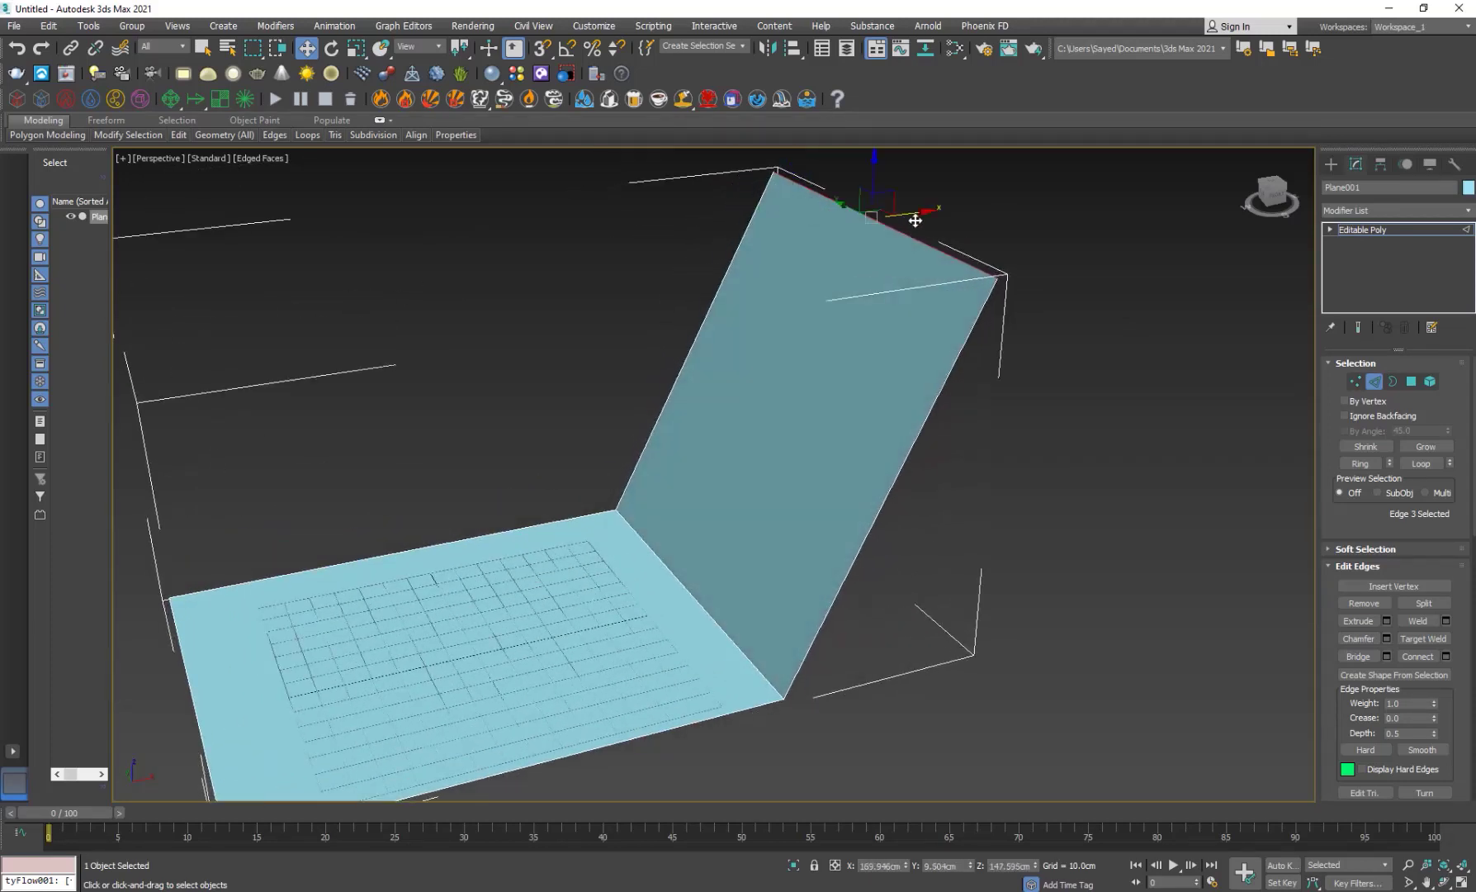
Step: Add a TurboSmooth modifier to the bent plane and set its iterations to 5
left_click(1384, 232)
left_click(1376, 212)
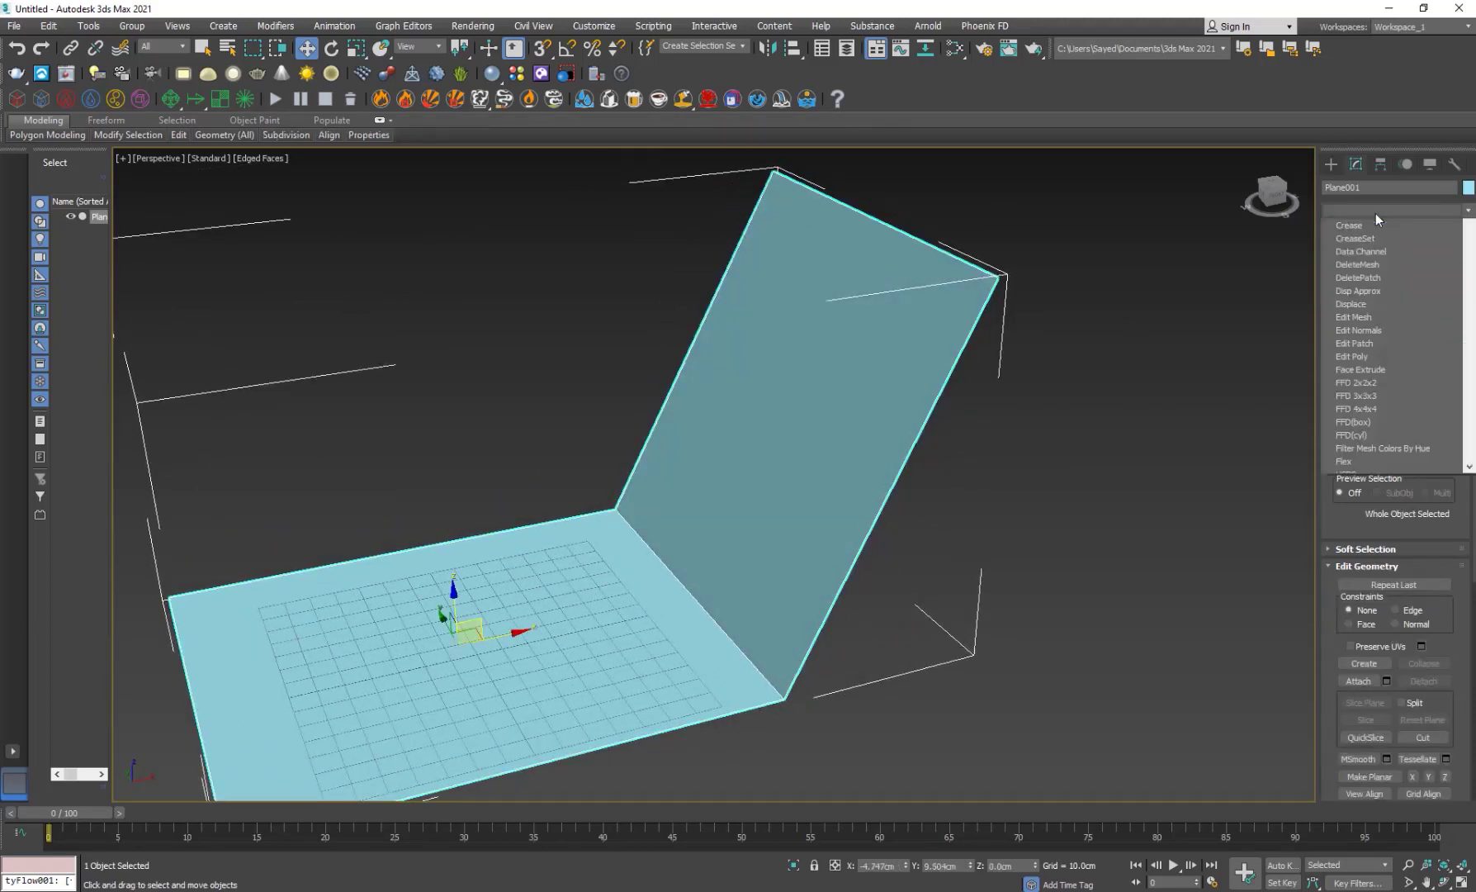
left_click(1389, 303)
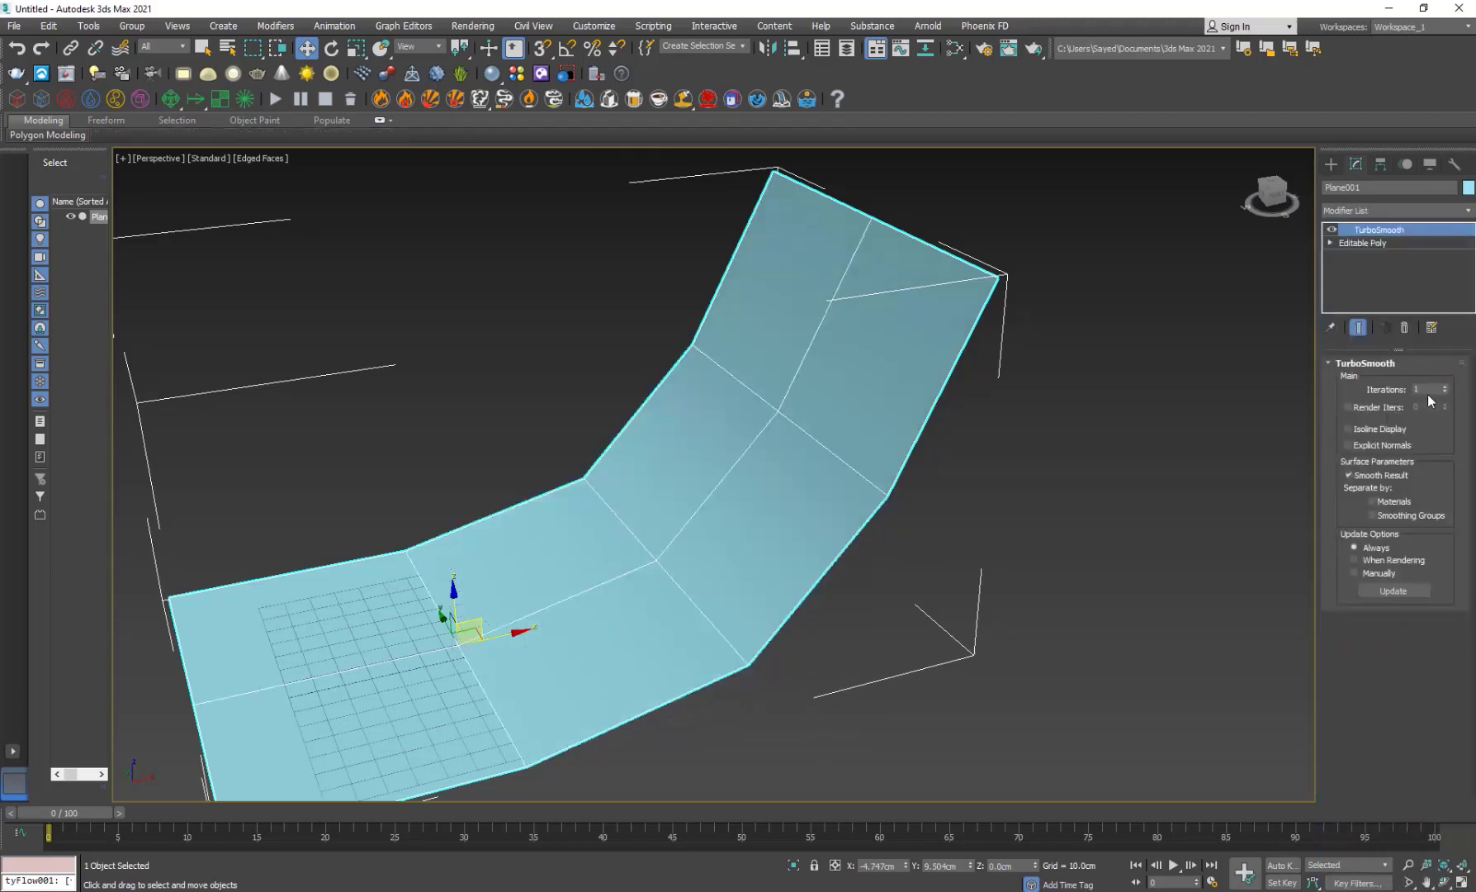
type("4")
key("Return")
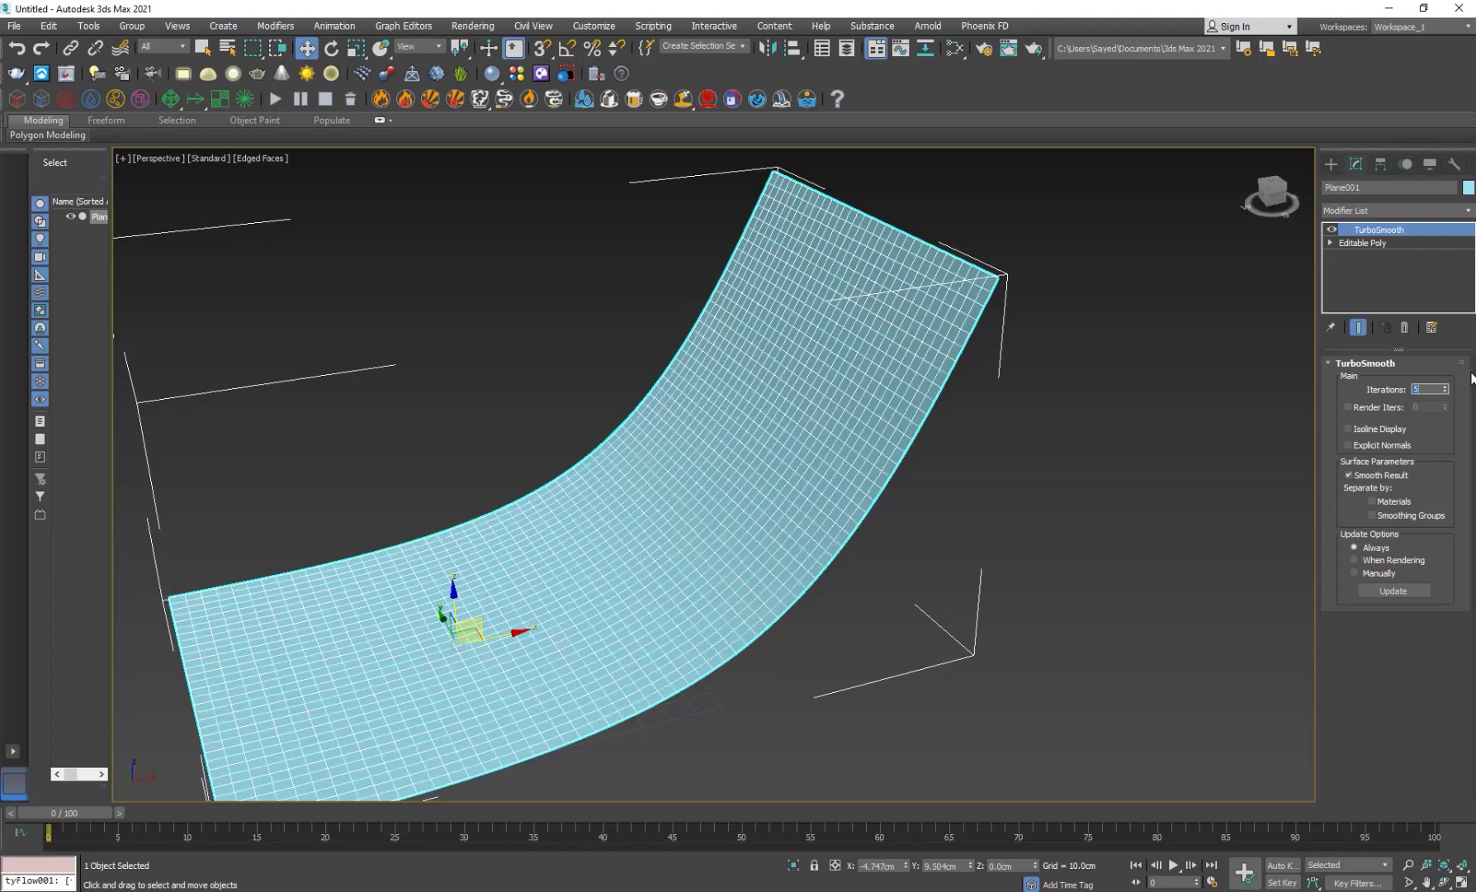
Step: Add a Noise modifier above TurboSmooth and set its scale to 30
middle_click_drag(820, 541, 831, 616, "alt")
left_click(1363, 215)
key("n")
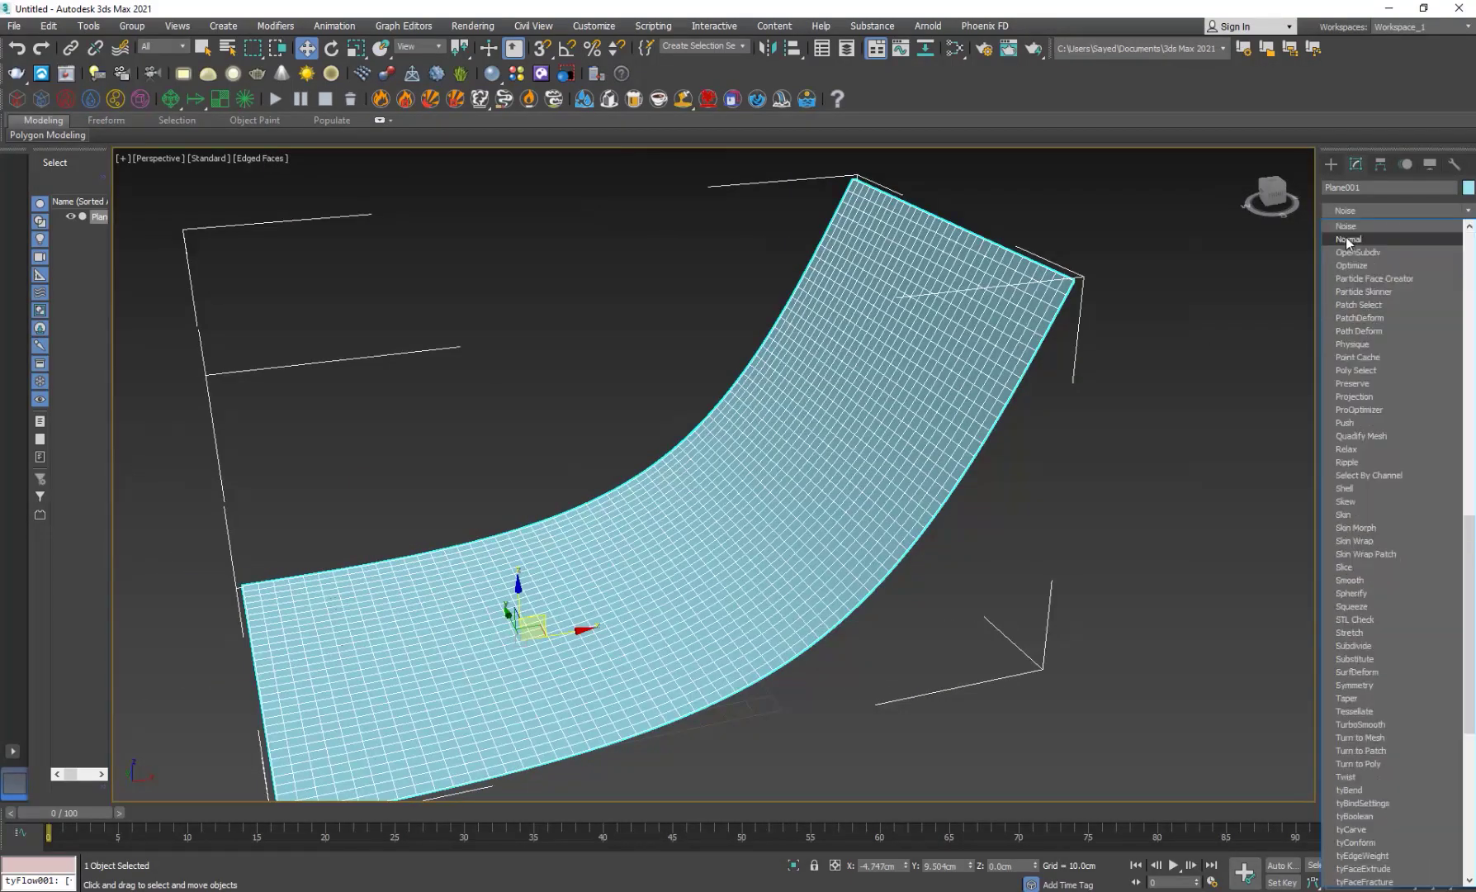
left_click(1357, 227)
type("30")
key("Return")
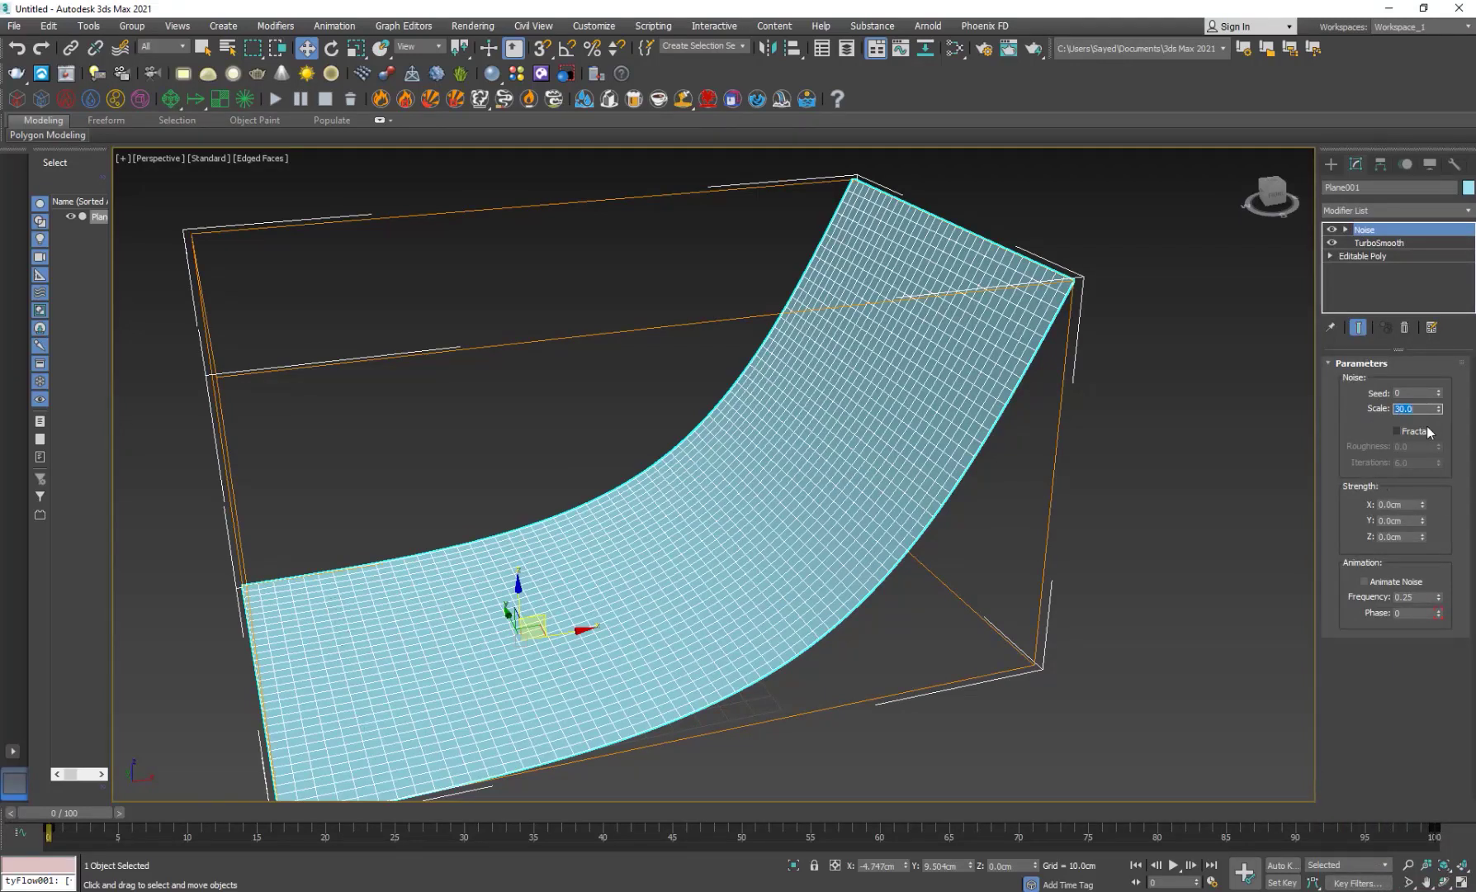
Step: Enable fractal noise and set the strength to 10 cm in X, 1 cm in Y and 10 cm in Z
type("10")
key("Tab")
type("1")
key("Tab")
type("0")
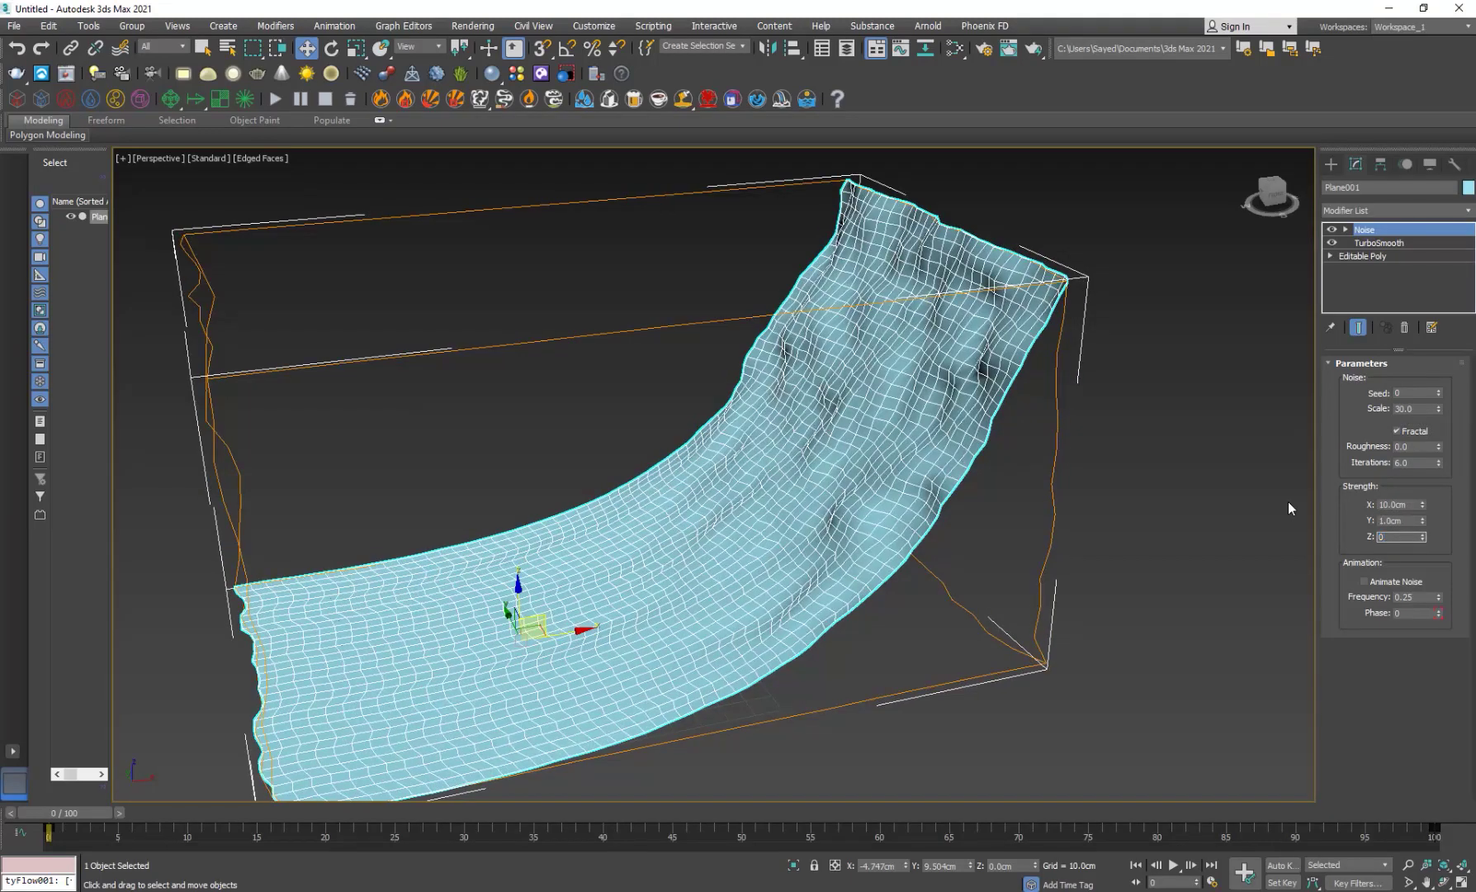
type(" / 10")
key("Return")
Step: Turn off edged faces in the viewport and examine the terrain's noisy surface from several distances
left_click(1022, 537)
middle_click_drag(1022, 537, 673, 553, "alt")
left_click(672, 554)
key("F4")
left_click(833, 691)
mouse_move(686, 632)
middle_mouse_down("alt")
mouse_move(763, 631)
mouse_move(662, 616)
mouse_move(731, 566)
middle_mouse_up("alt")
left_click(732, 566)
scroll(742, 596, "up", 5)
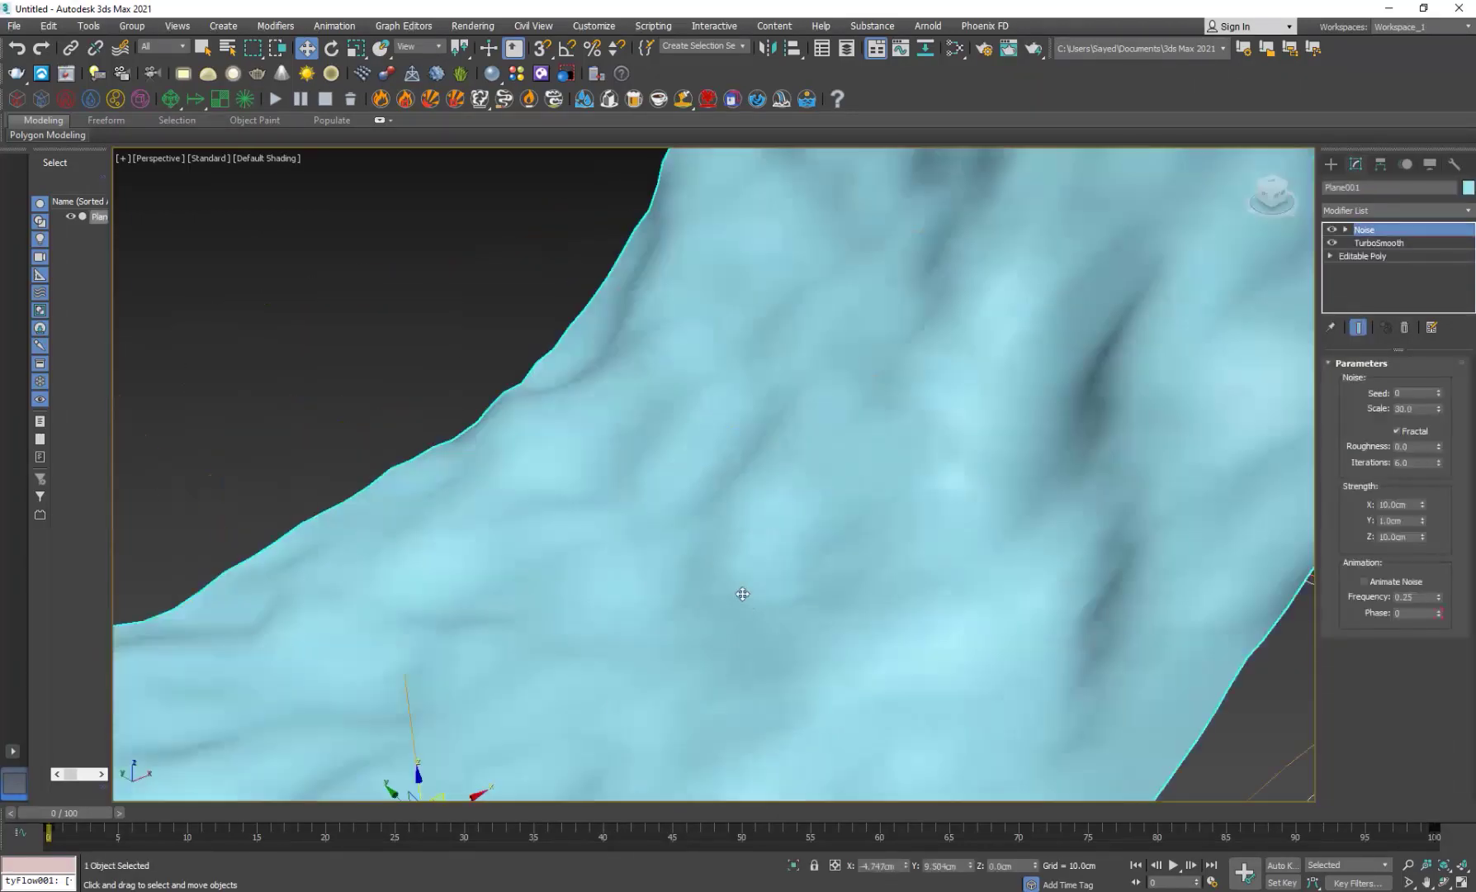
scroll(706, 612, "down", 6)
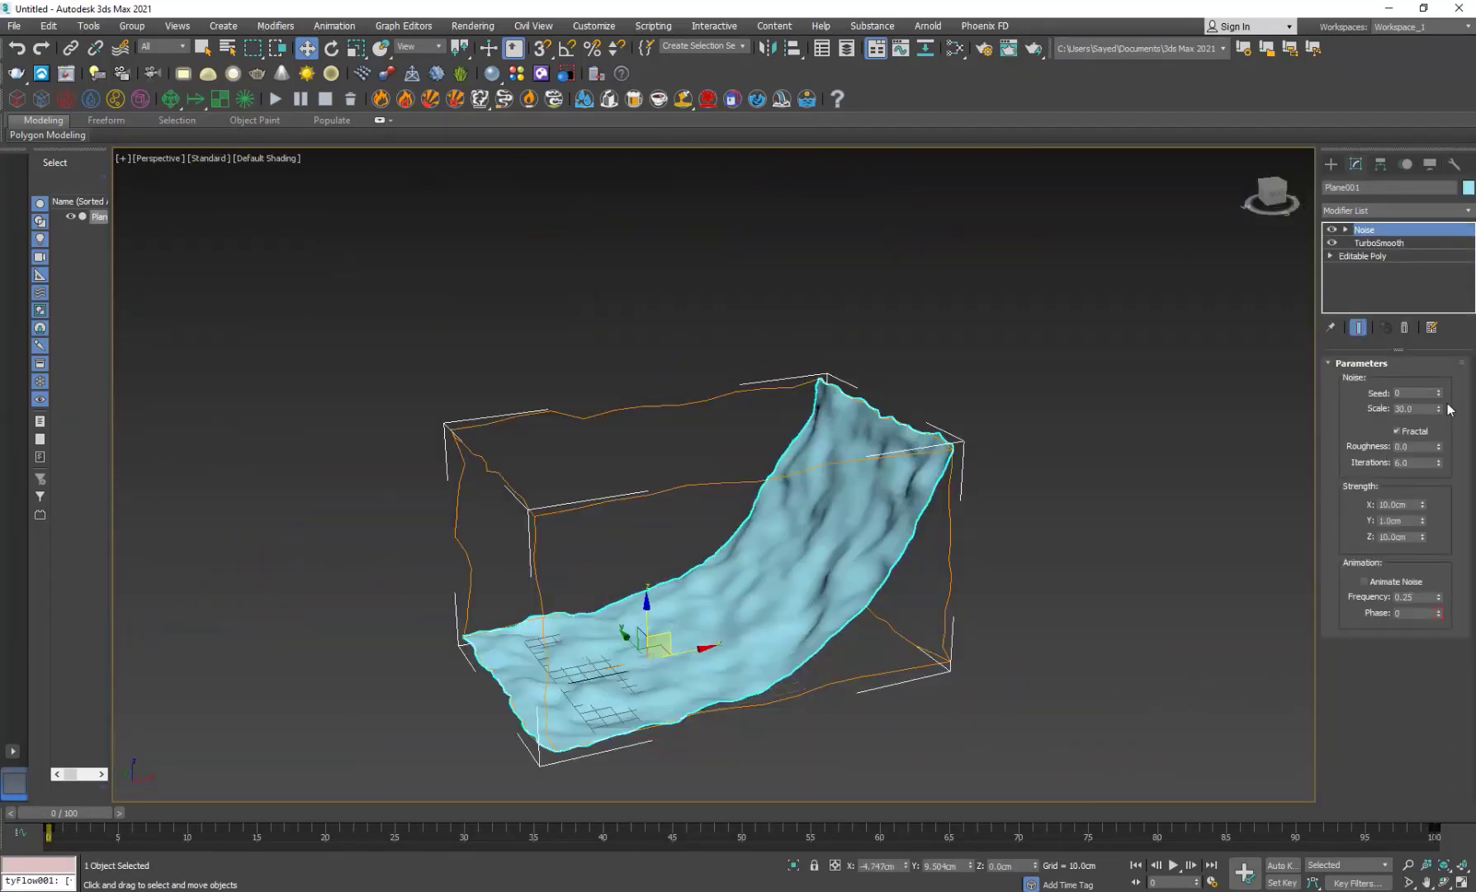
Step: Lower the Noise modifier's scale to 18.3 for finer bumps on the terrain
left_click_drag(1441, 416, 1436, 440)
left_click(1110, 535)
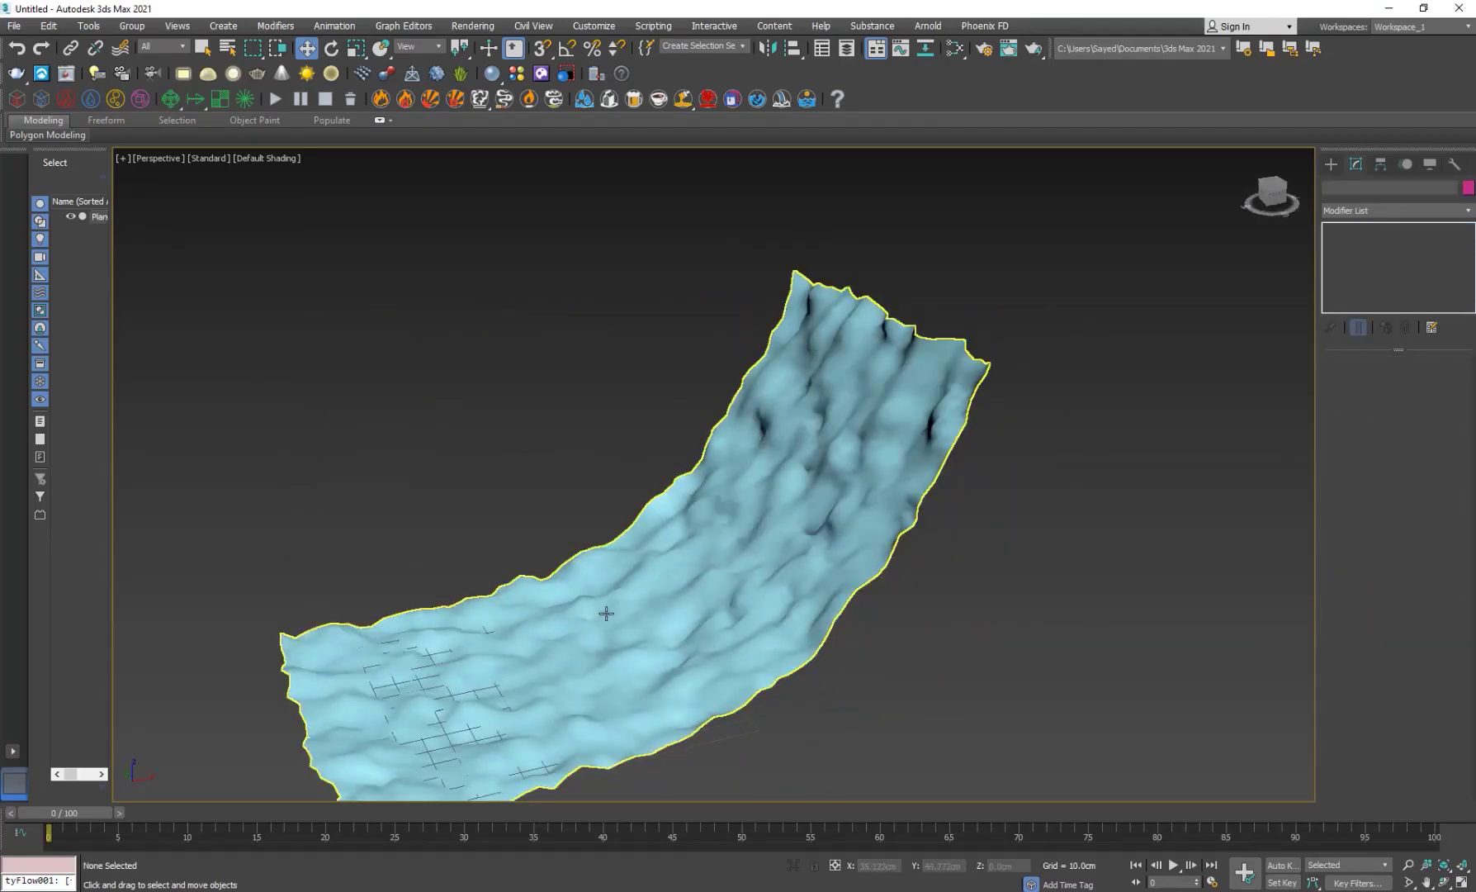
scroll(601, 618, "down", 3)
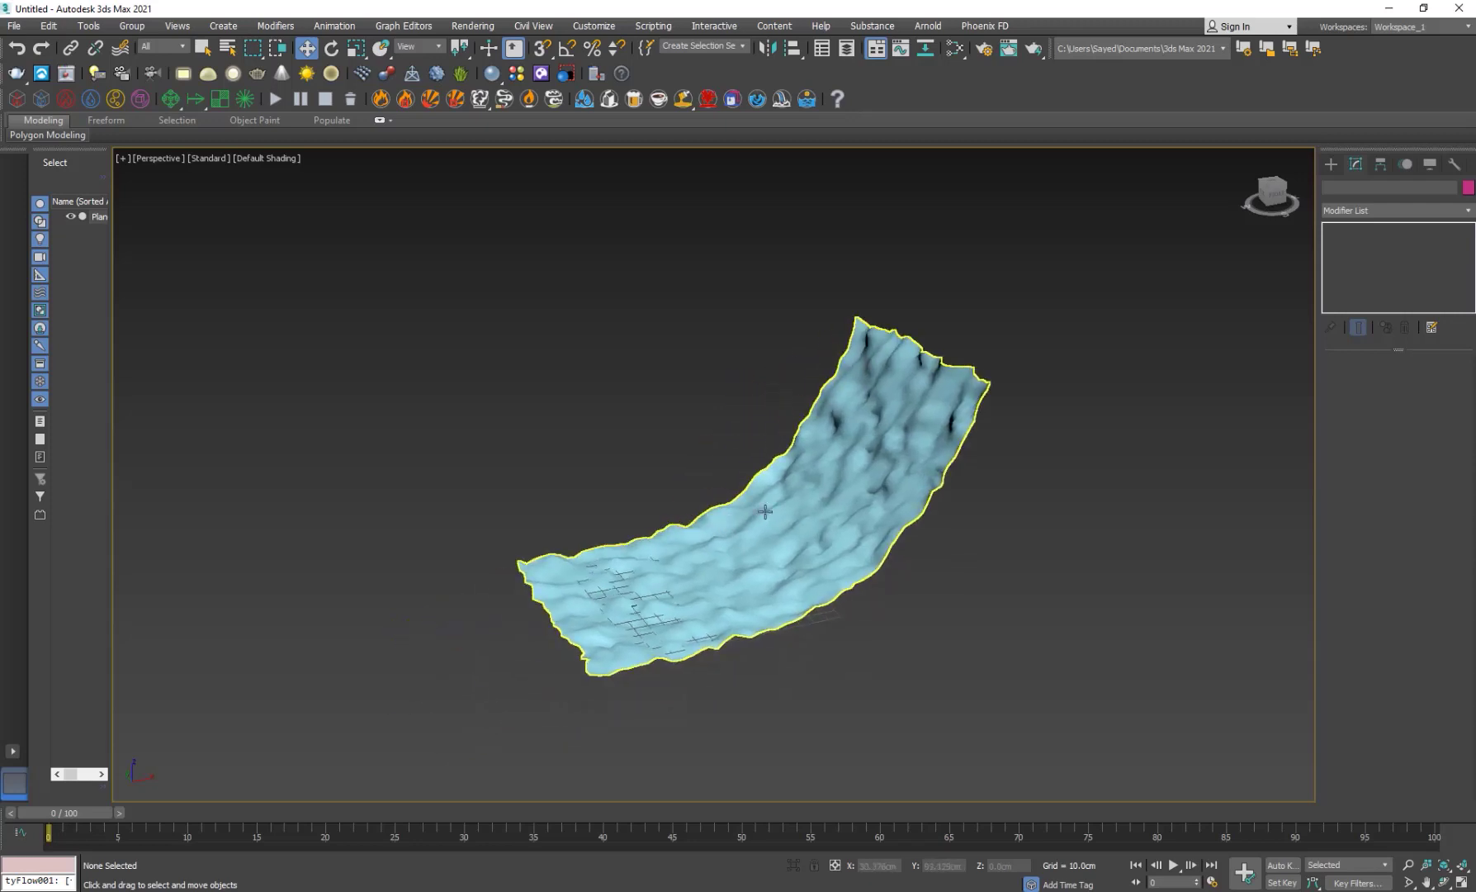
Step: Move the flat end edge of the Editable Poly outward along X to lengthen the ground, and return to the Noise level
left_click(743, 512)
left_click(1367, 256)
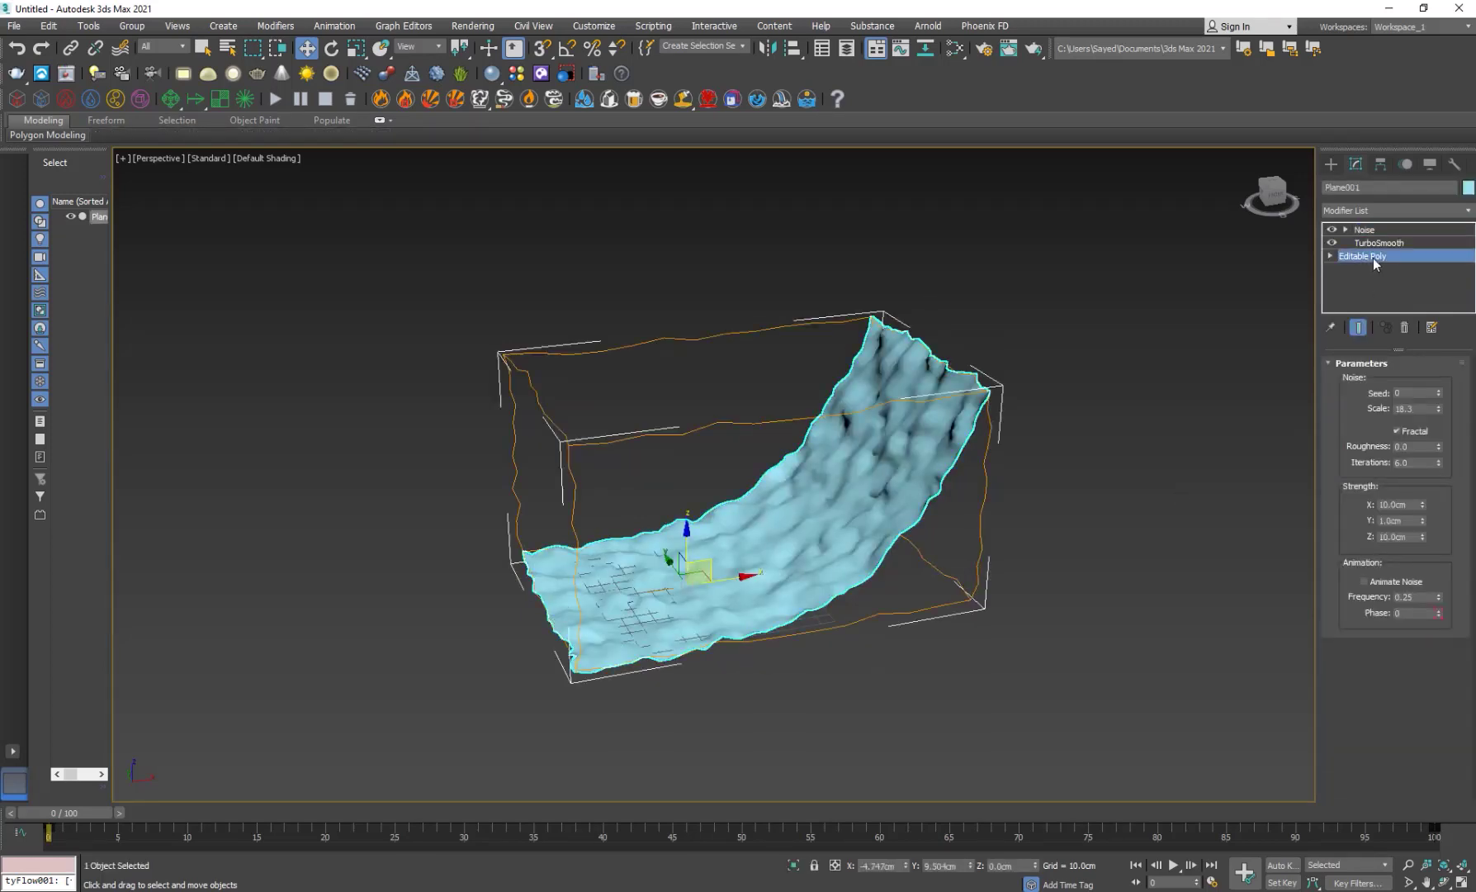
left_click(1370, 256)
left_click(1376, 382)
left_click(547, 614)
left_click_drag(588, 603, 430, 630)
left_click(1372, 230)
left_click(1073, 386)
Step: Rename the terrain object as Surface and deselect it
middle_click_drag(627, 588, 796, 571, "alt")
left_click(773, 564)
scroll(801, 546, "up", 4)
key("z")
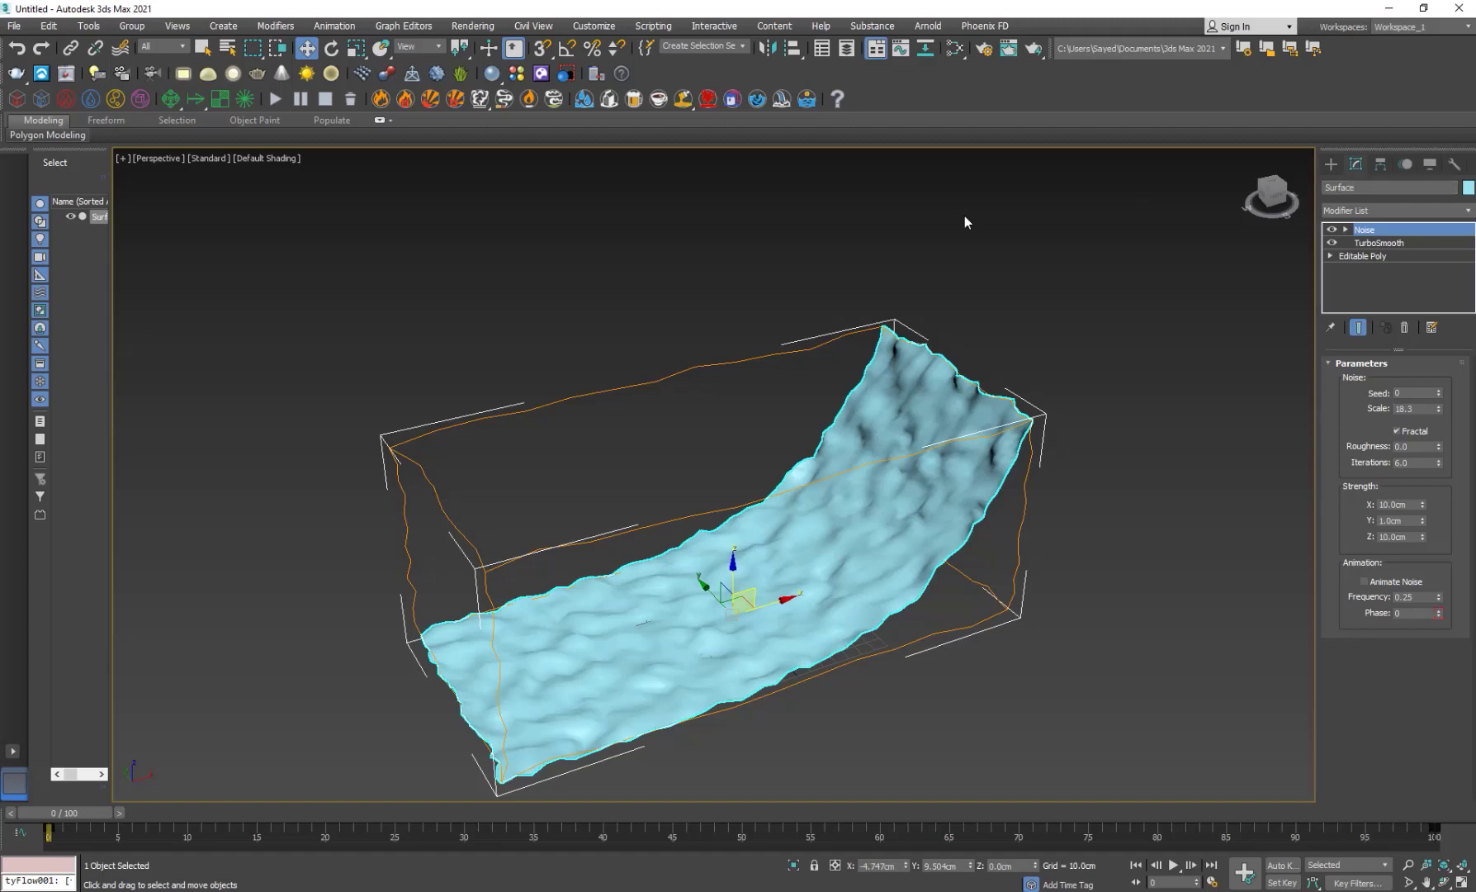
left_click(894, 637)
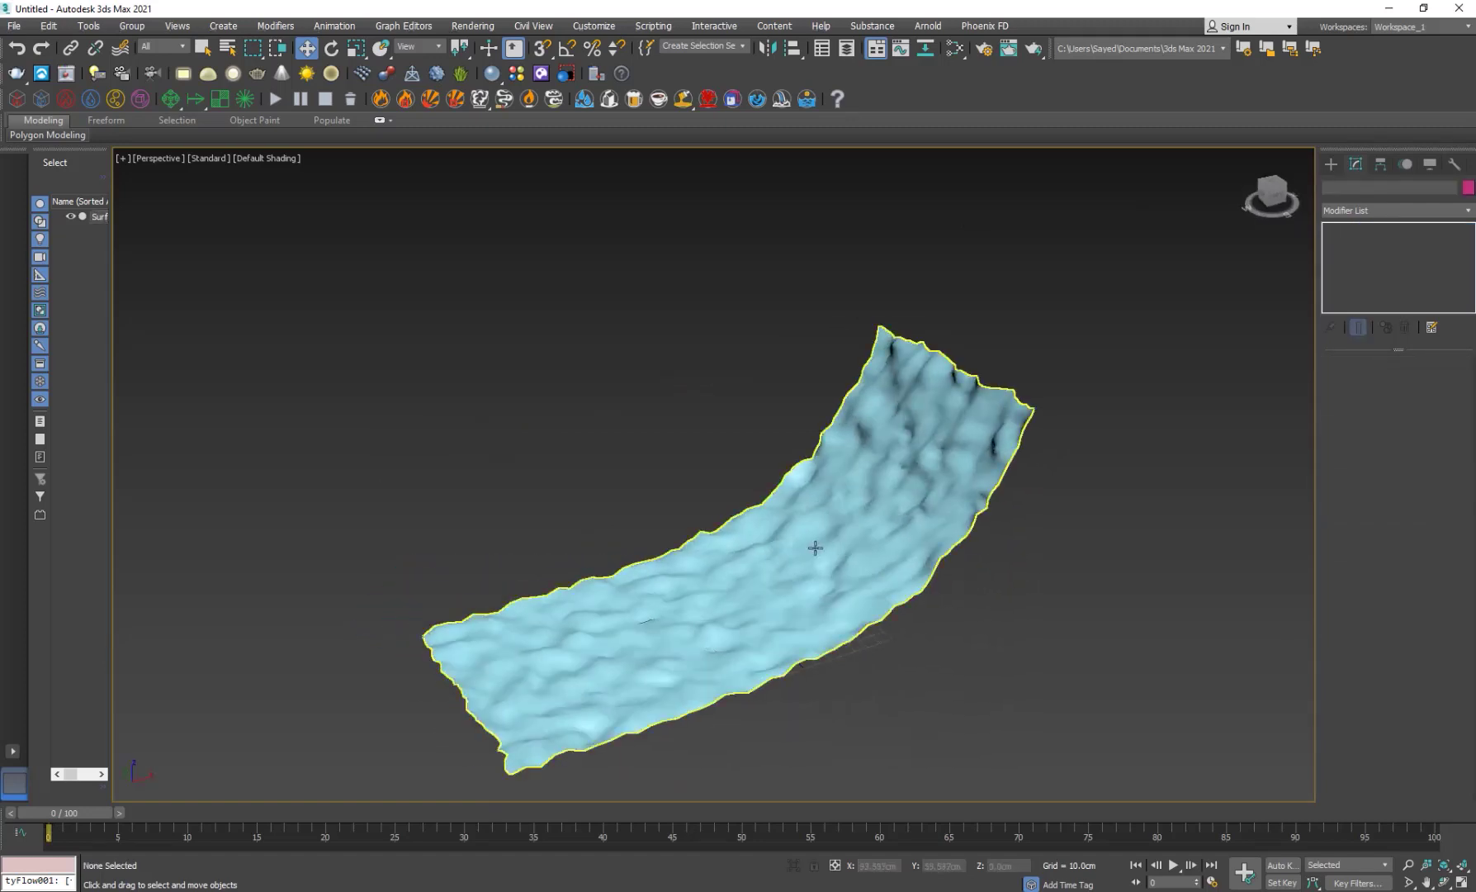
Step: Create a tyFlow object on the ground beside the Surface terrain in the Perspective view
middle_click_drag(819, 547, 766, 559)
middle_click_drag(922, 593, 887, 595)
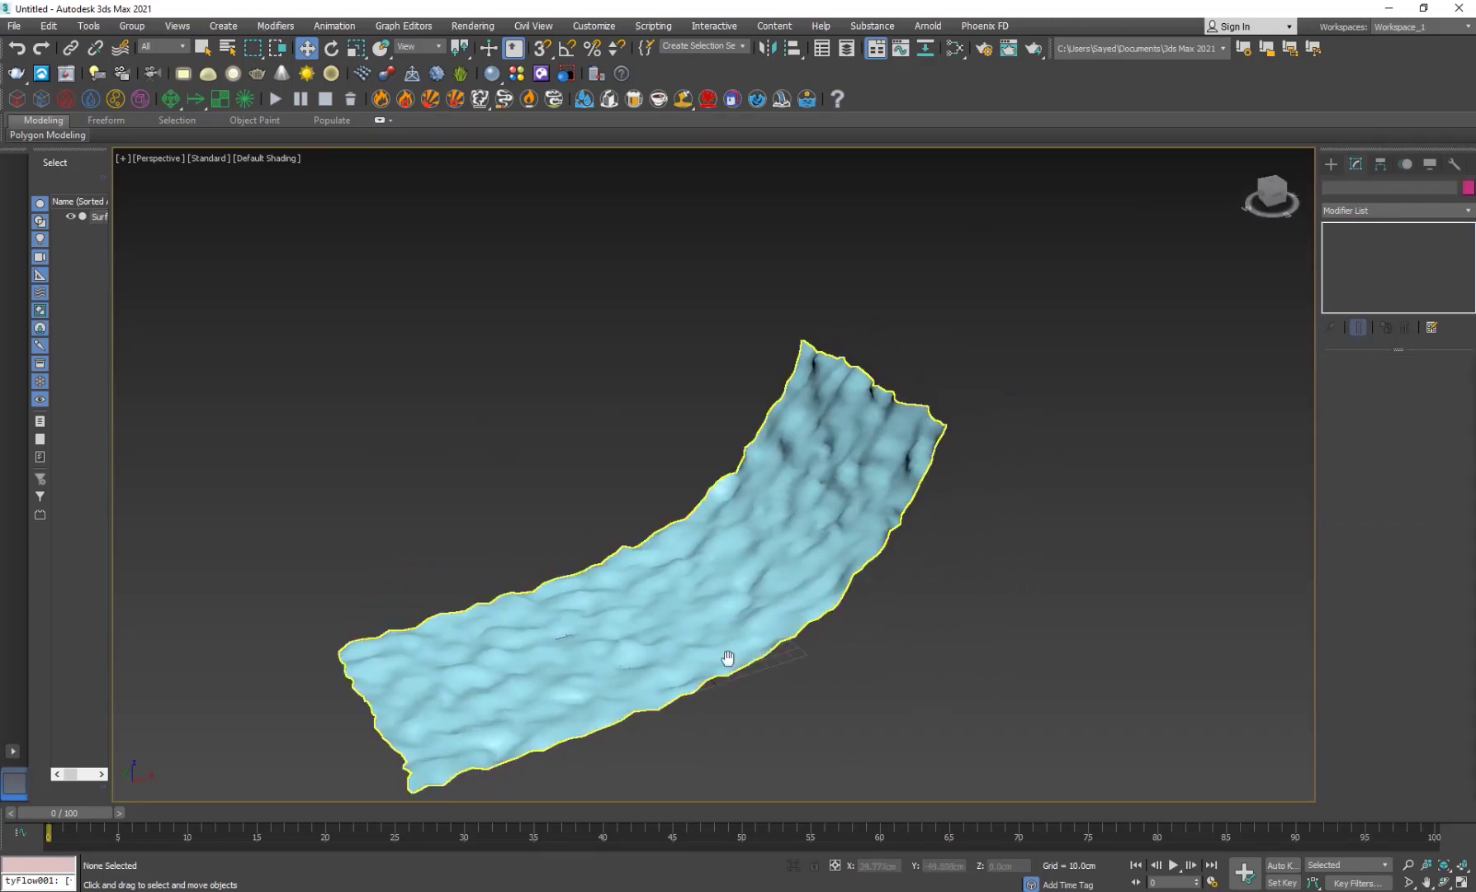
scroll(731, 658, "down", 3)
left_click(1331, 163)
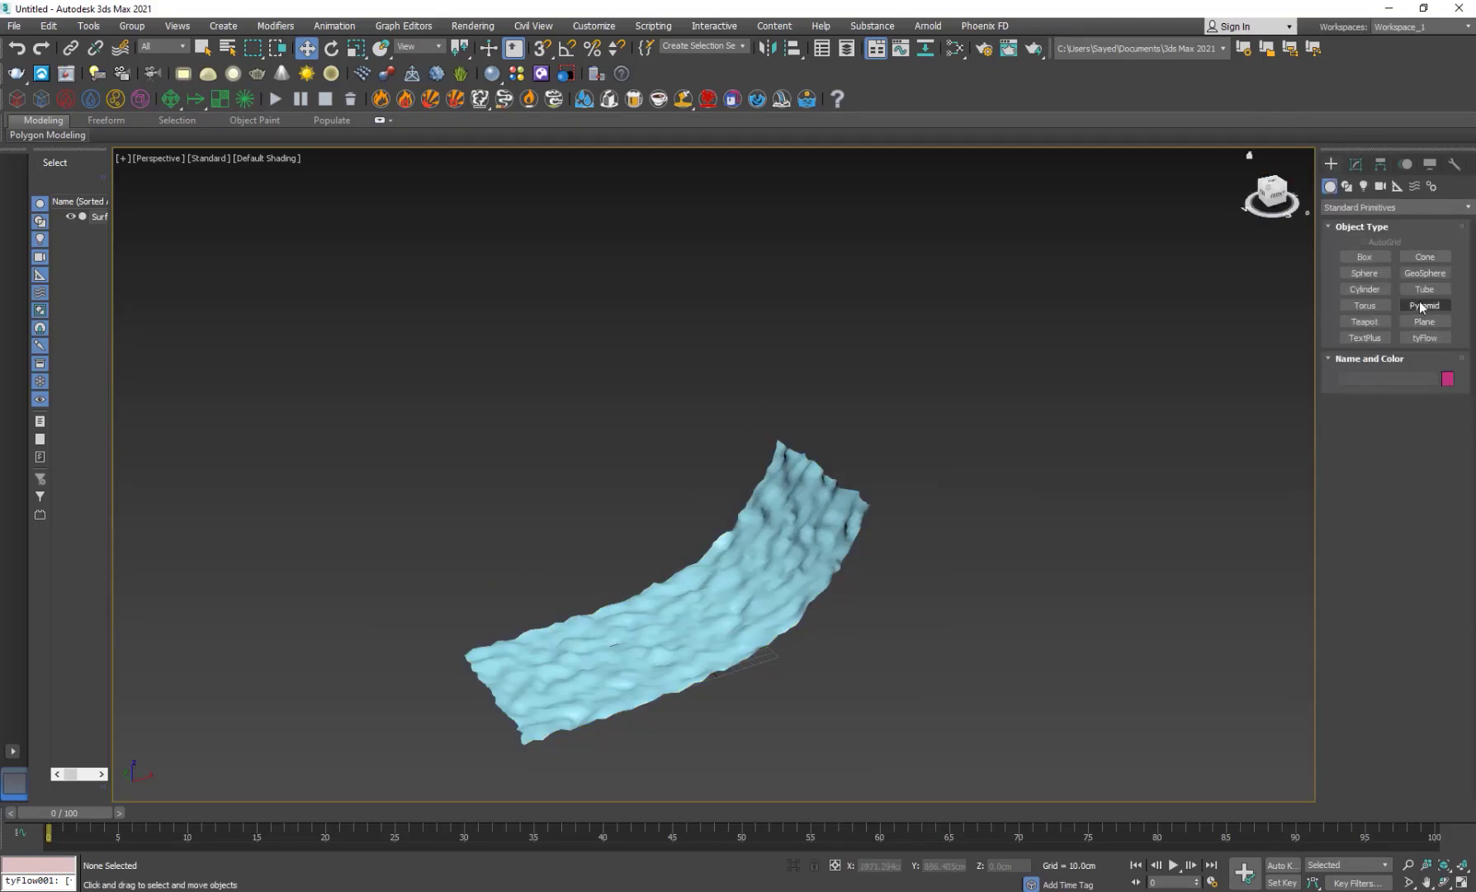
left_click(1425, 338)
left_click_drag(1008, 645, 1063, 639)
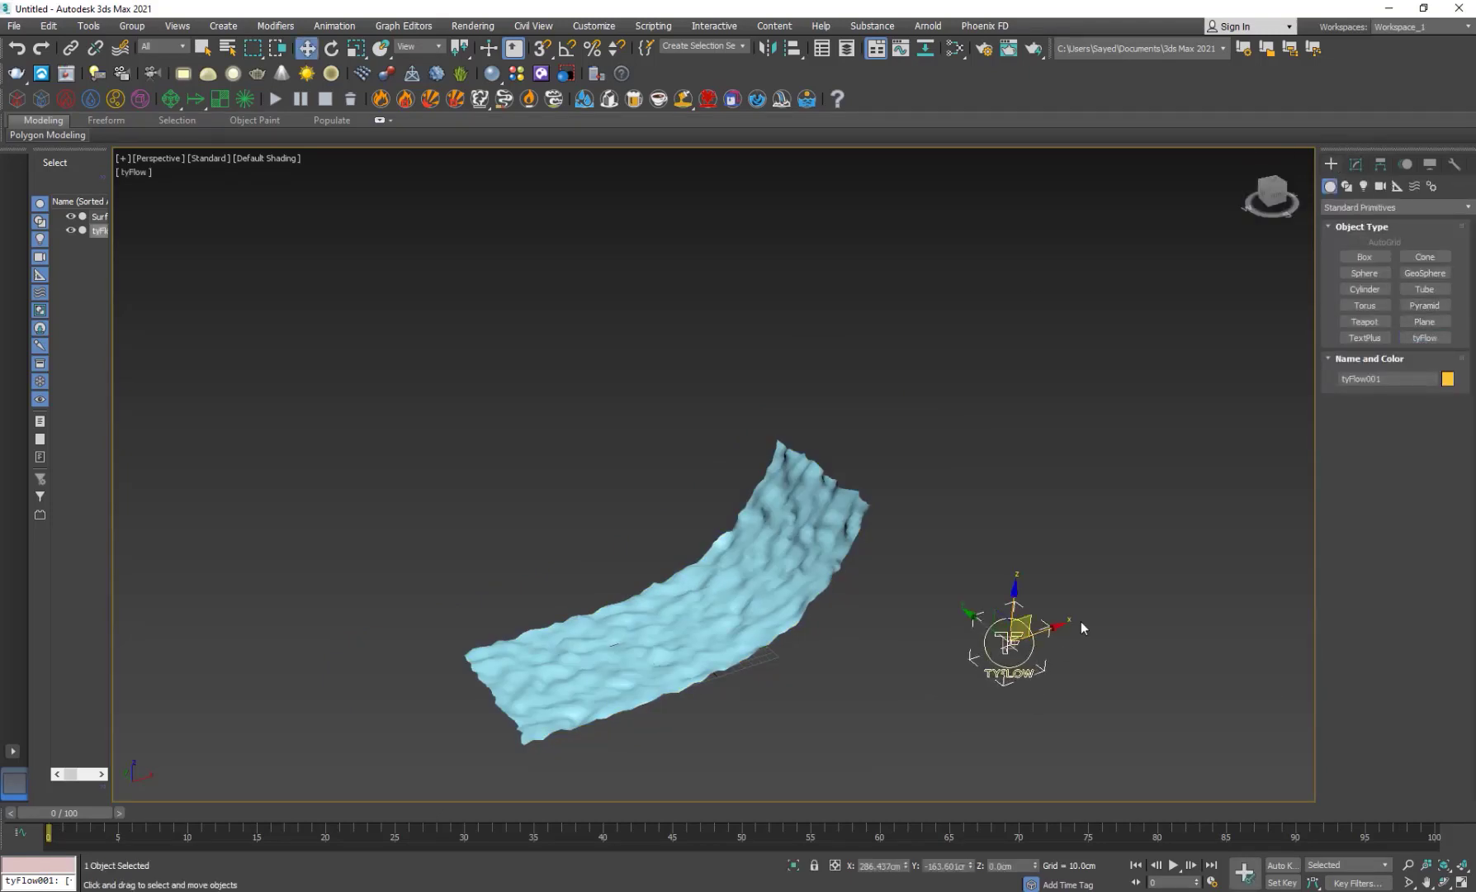
Step: Draw a sphere in the Top view over the steep raised end of the terrain
left_click(1364, 272)
middle_click_drag(816, 651, 820, 661)
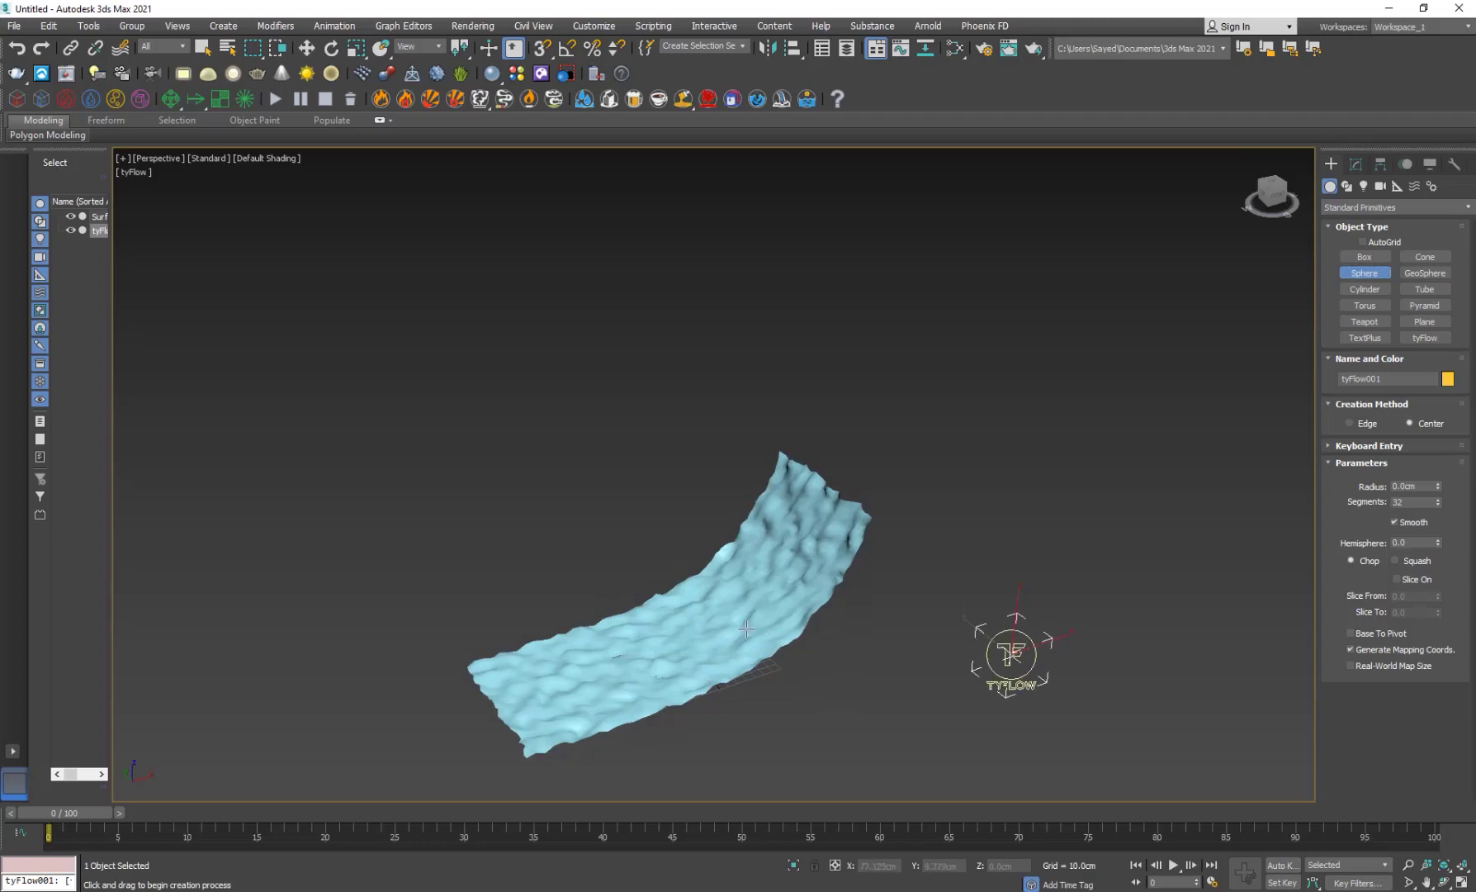
key("alt+w")
scroll(541, 373, "down", 5)
middle_click_drag(548, 361, 520, 370)
left_click_drag(532, 353, 549, 354)
key("w")
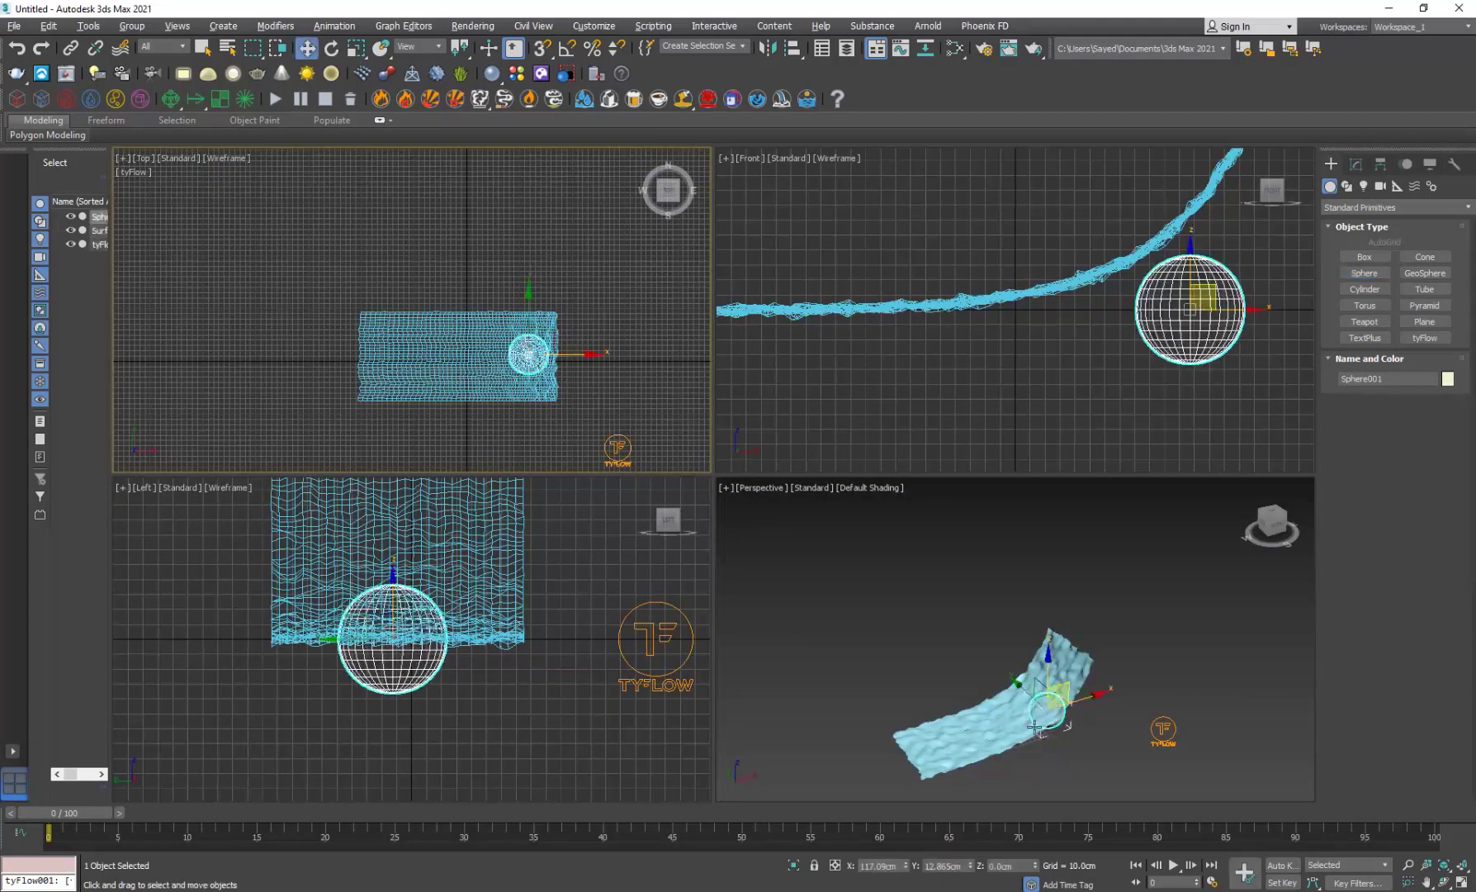
Step: Raise the sphere along Z to about 287 cm so it hangs above the terrain's raised end
key("alt+w")
right_click(975, 637)
left_click(791, 588)
left_click_drag(776, 568, 781, 322)
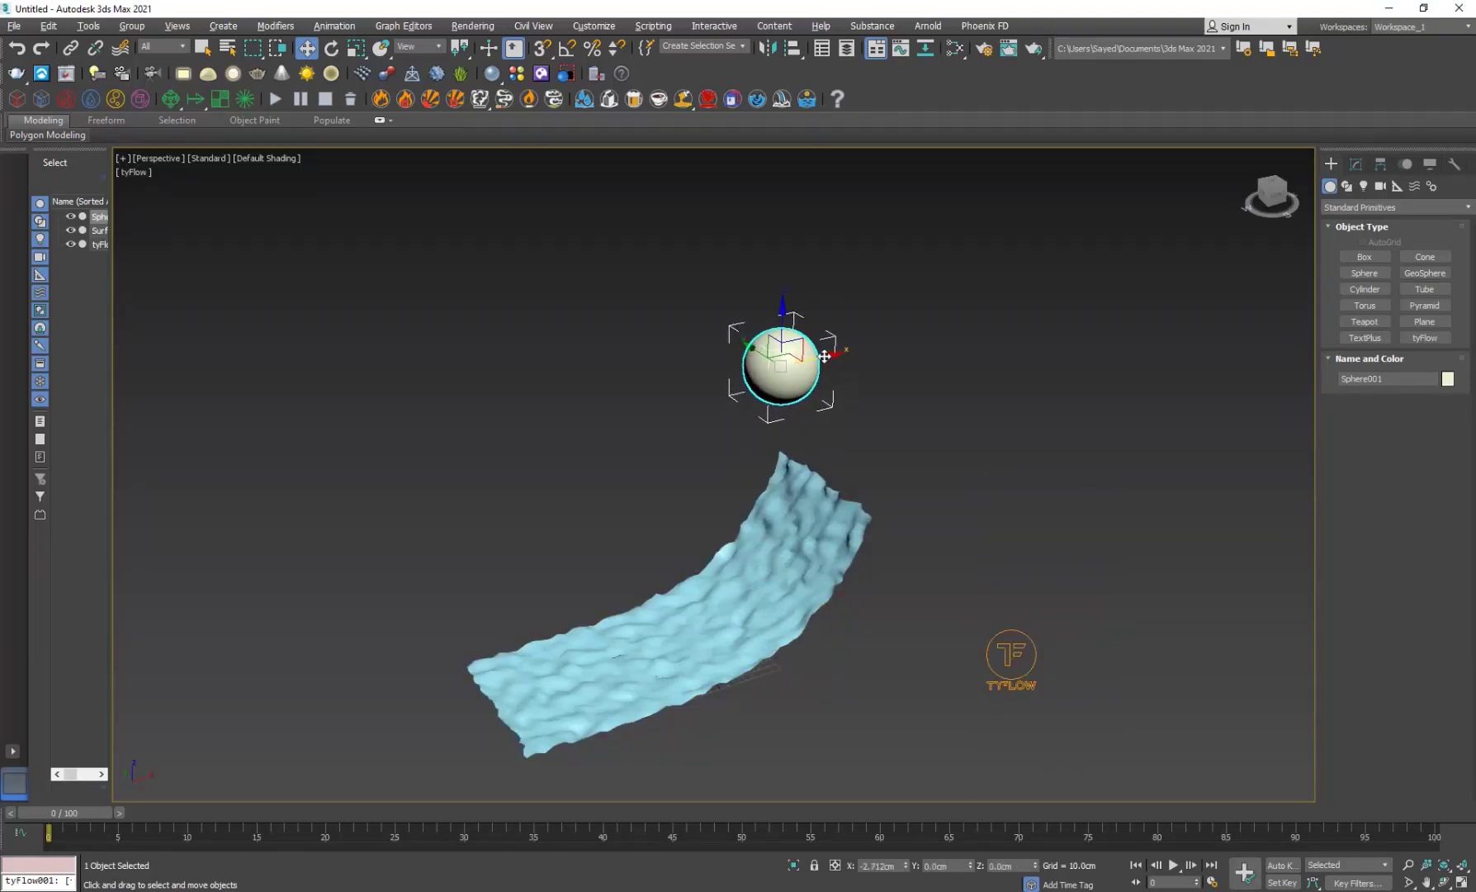
middle_click_drag(883, 610, 886, 526)
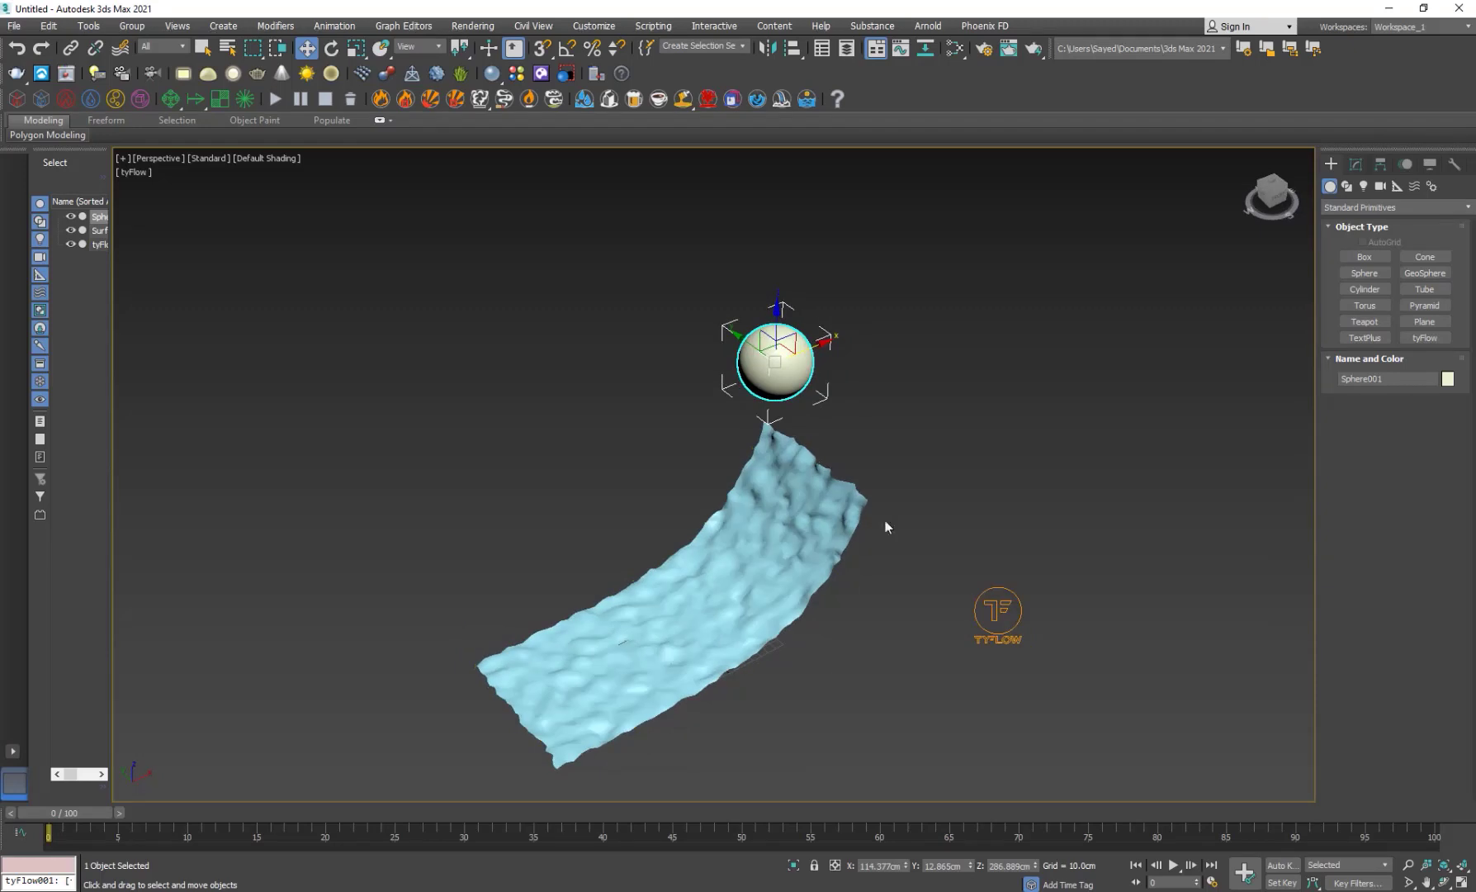
Step: Open the tyFlow object's editor, narrow its window and place it clear of the terrain and sphere
left_click(977, 659)
left_click(1356, 164)
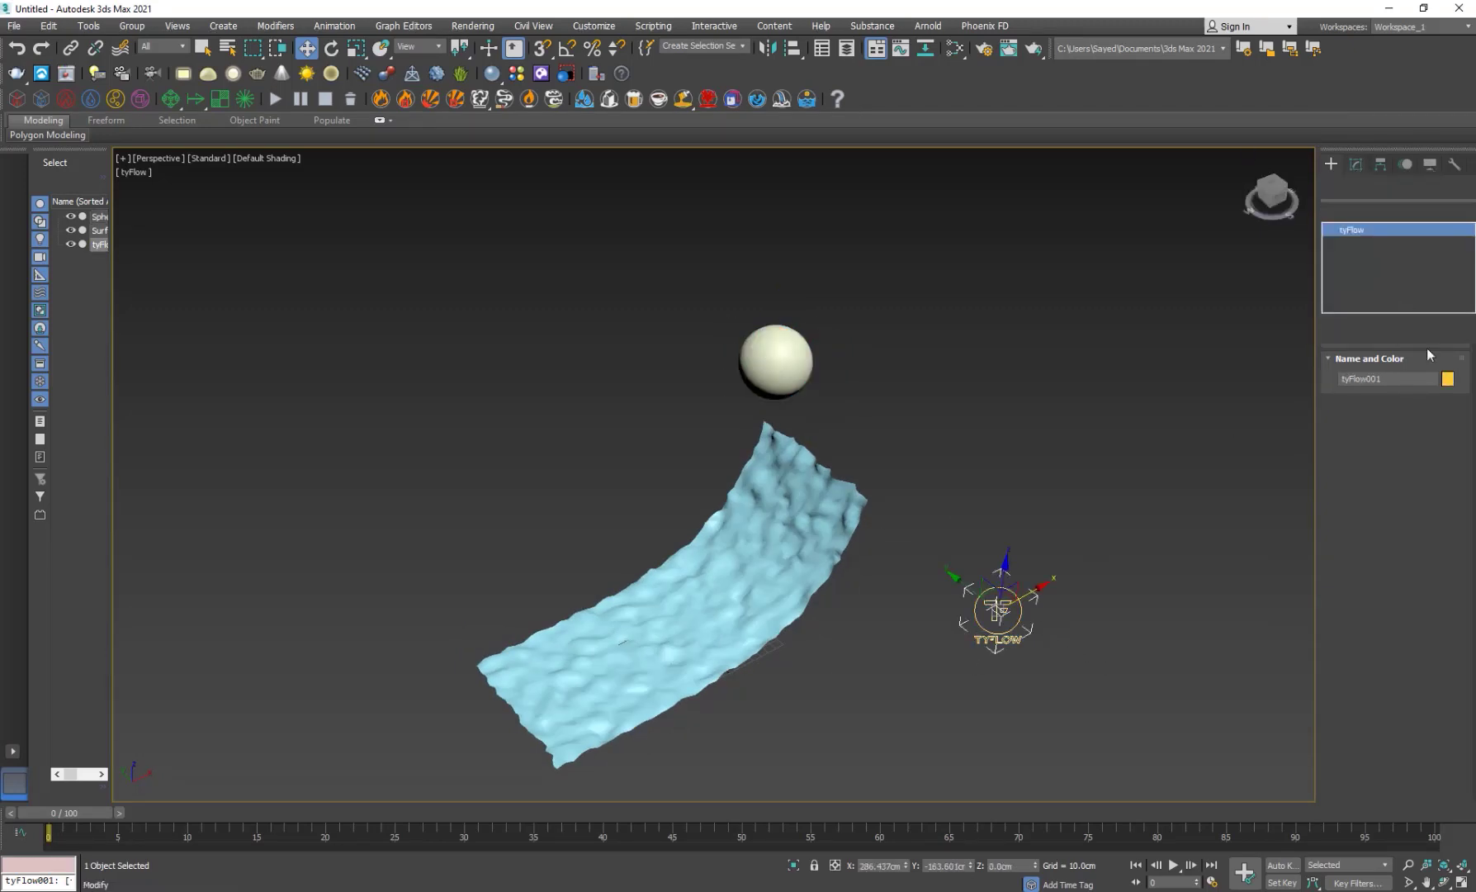
left_click(1386, 399)
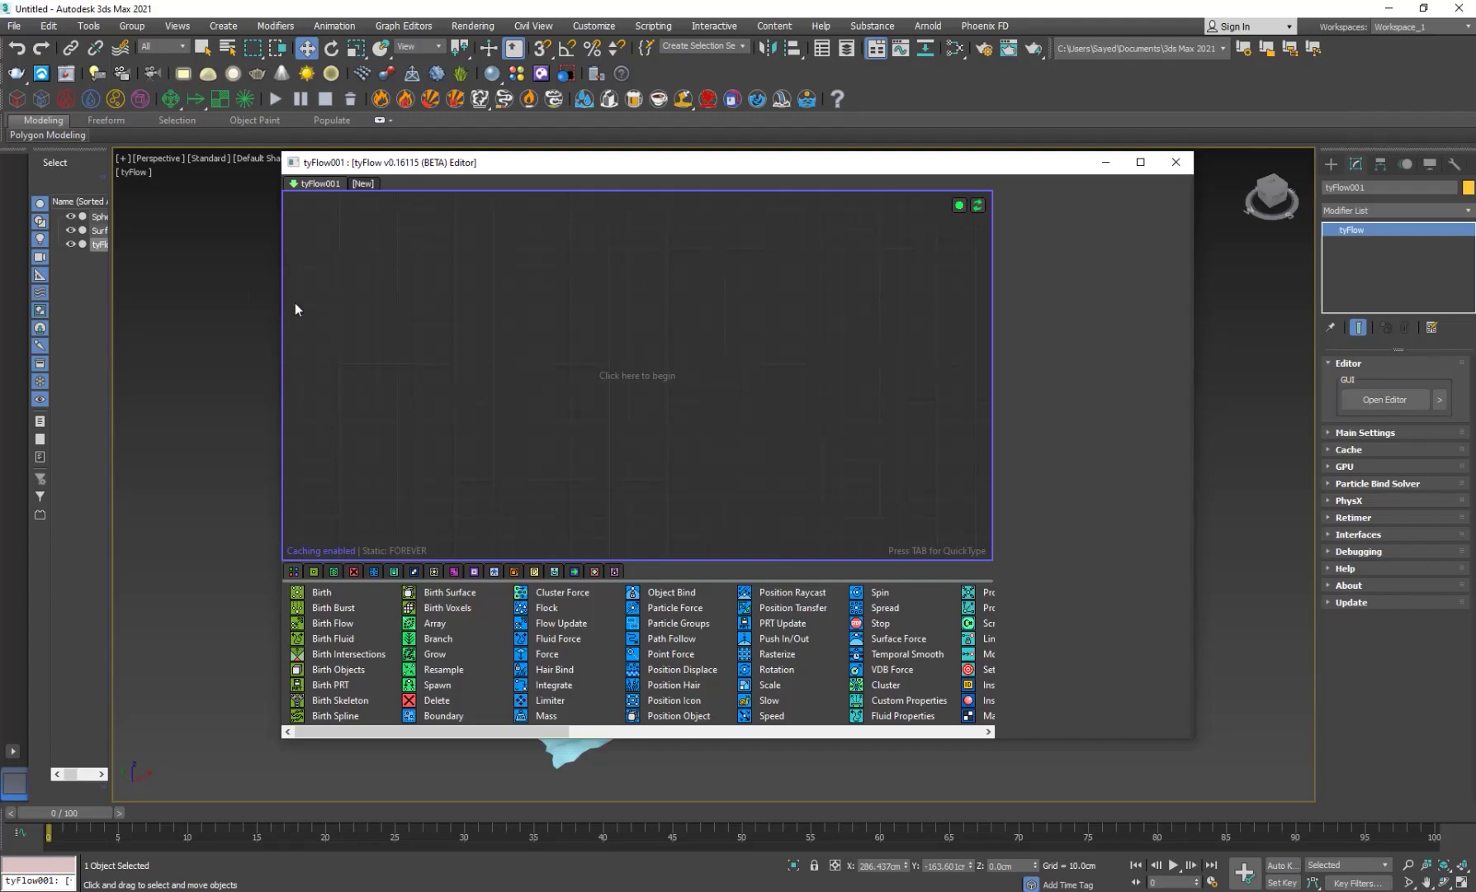
left_click_drag(280, 292, 514, 305)
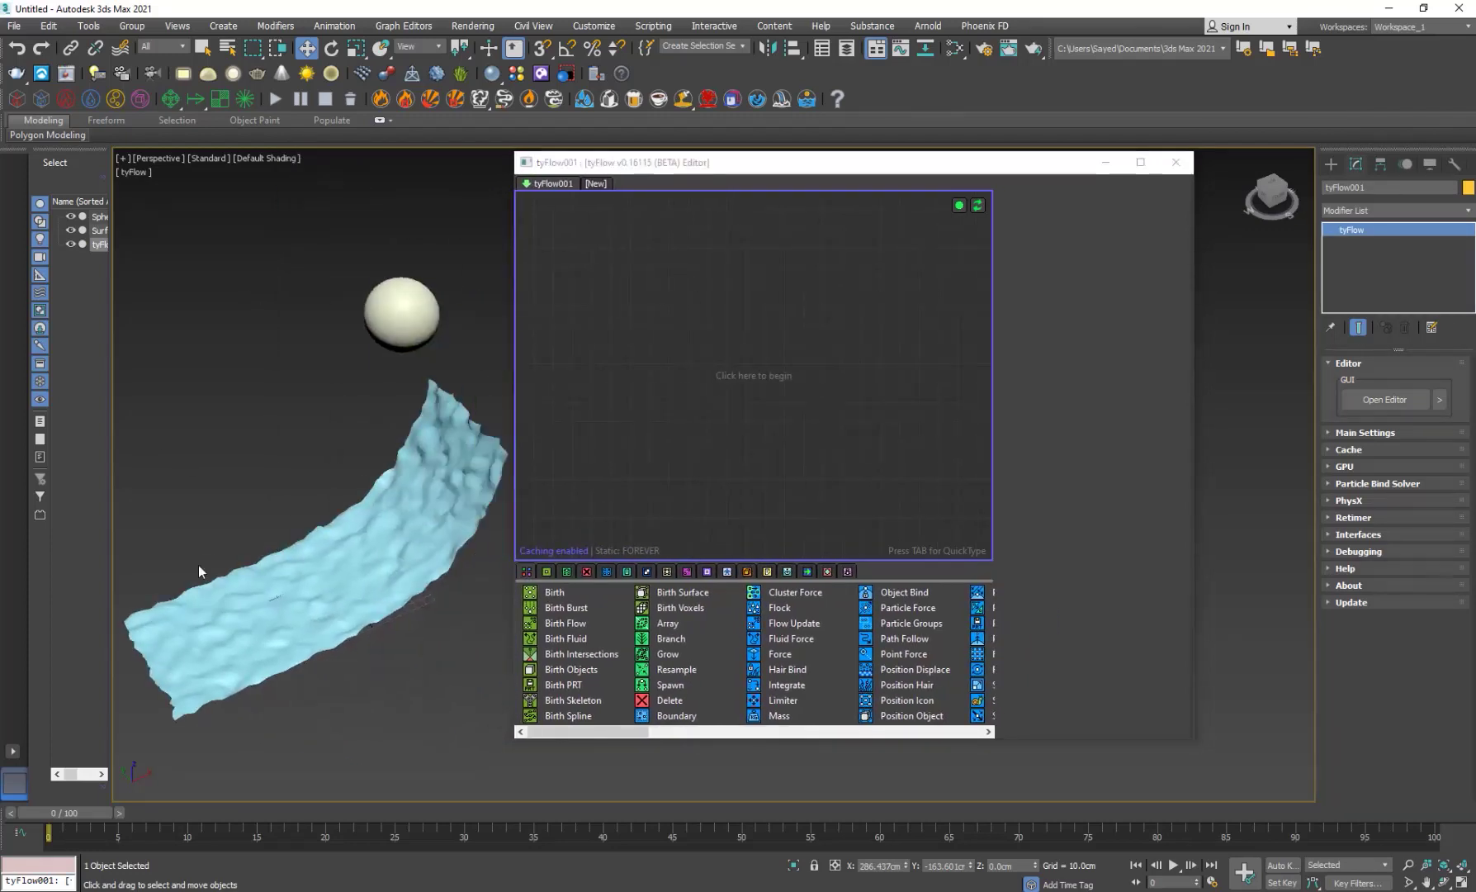
left_click_drag(580, 166, 685, 134)
Step: Add a Birth event to the flow with the end frame at 20 and a total of 6 particles
left_click_drag(665, 564, 772, 398)
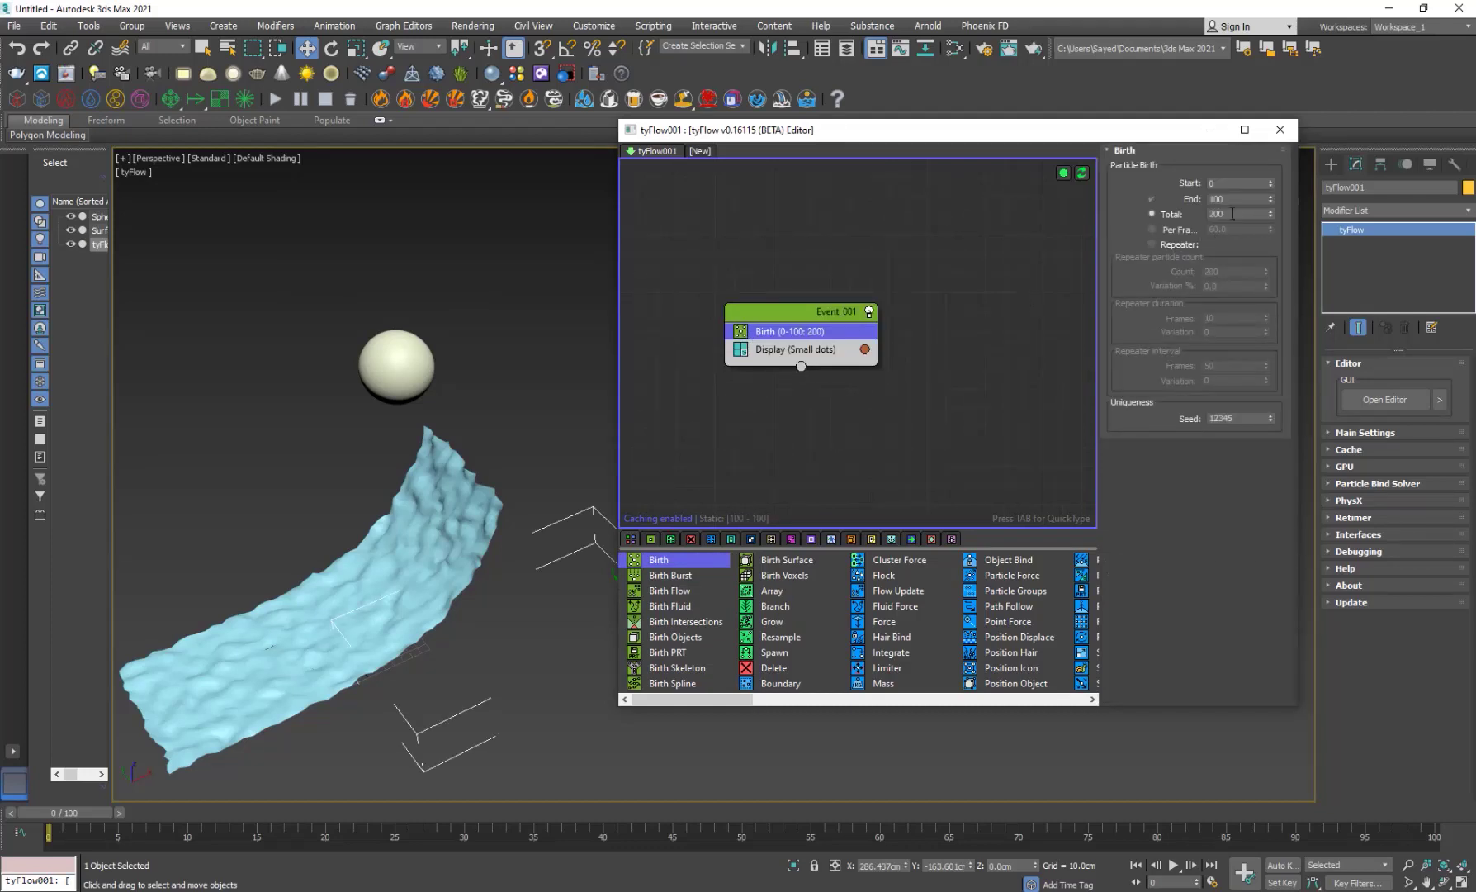
type("20")
key("Return")
type("6")
Step: Add a Force operator with gravity below the Birth operator and return the timeline to frame 0
key("Tab")
type("force")
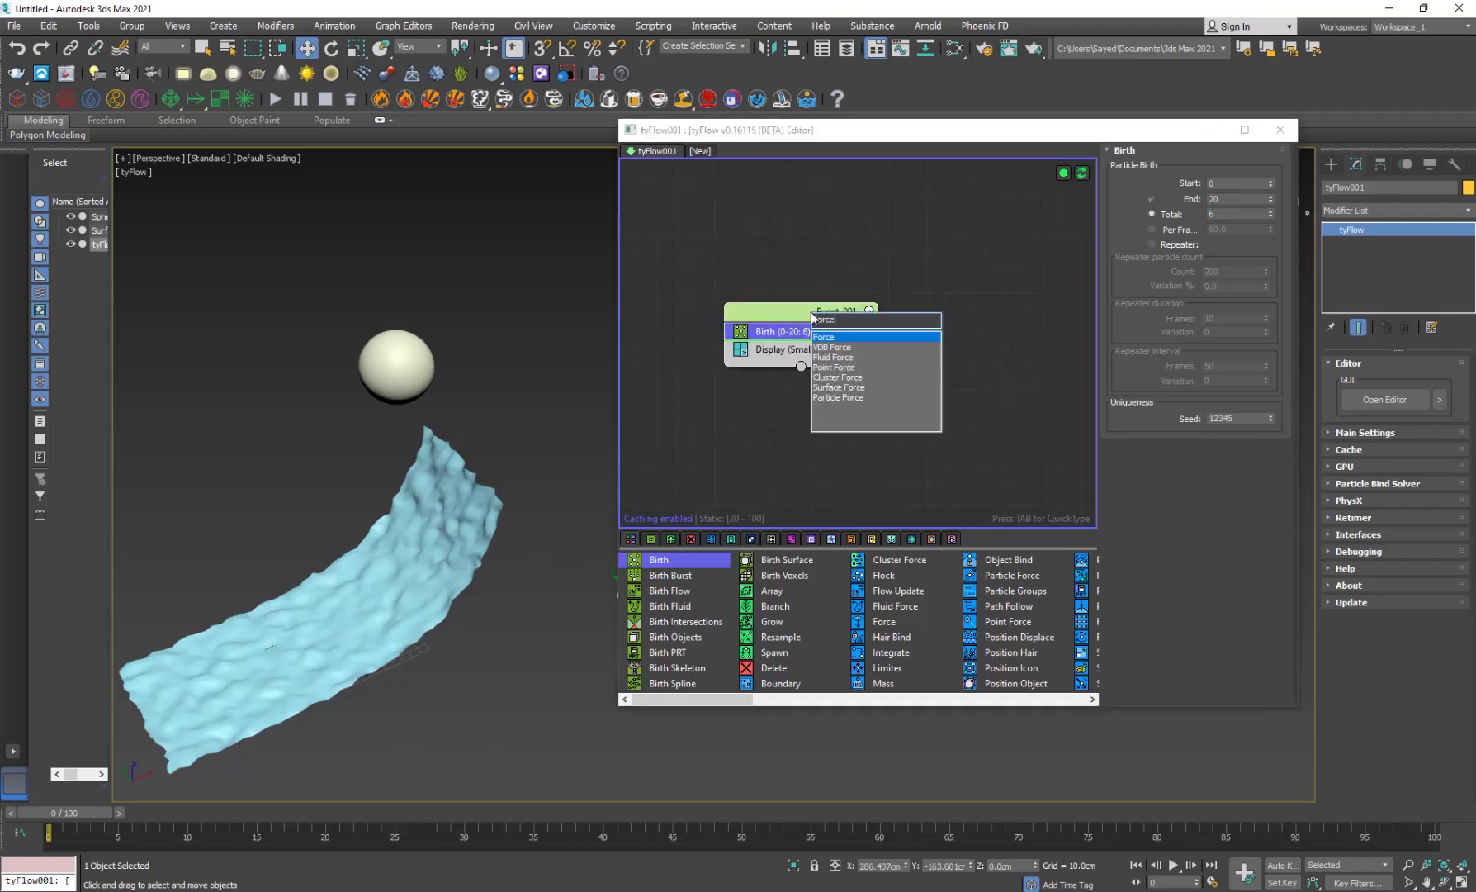
key("Return")
left_click_drag(1185, 495, 1136, 438)
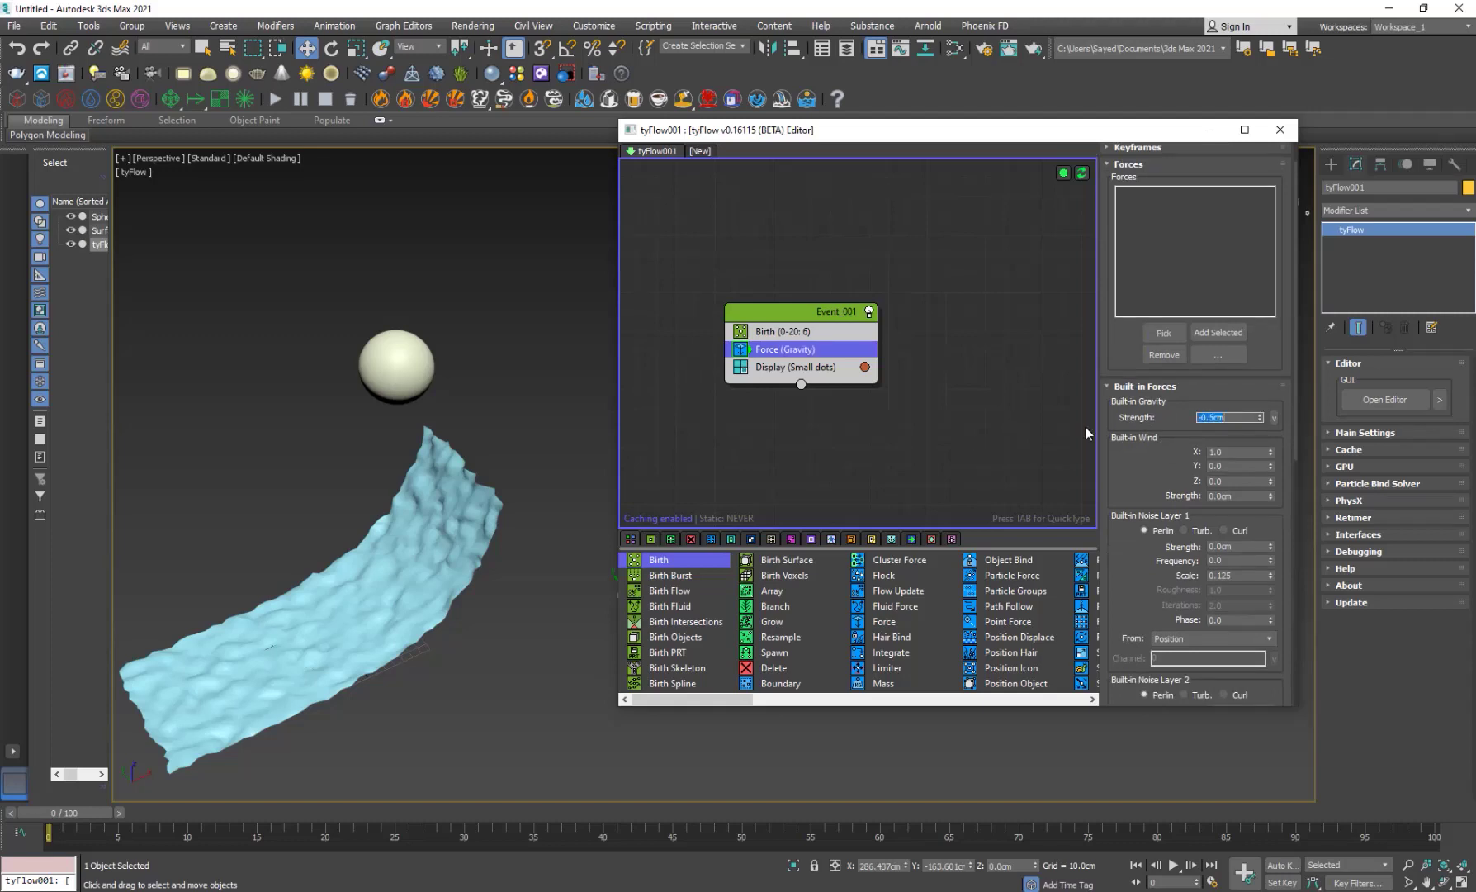
mouse_move(63, 817)
left_mouse_down()
mouse_move(118, 836)
mouse_move(371, 837)
mouse_move(46, 836)
left_mouse_up()
middle_click_drag(355, 735, 301, 698, "alt")
left_click(839, 405)
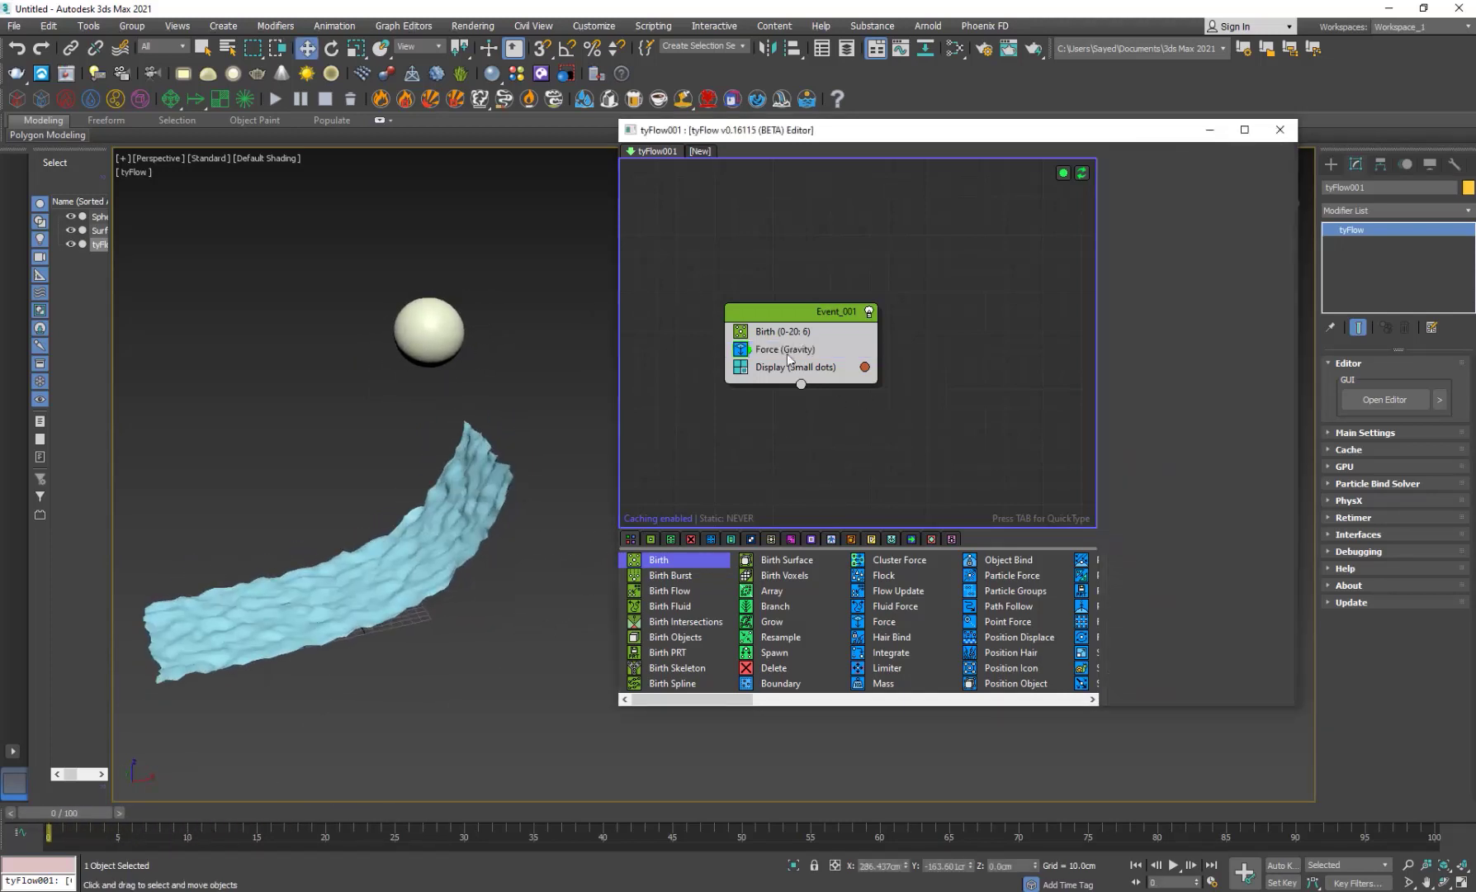
Step: Add a Position Object operator below Birth with the sphere as its emitter, and advance the timeline to frame 28
left_click(788, 313)
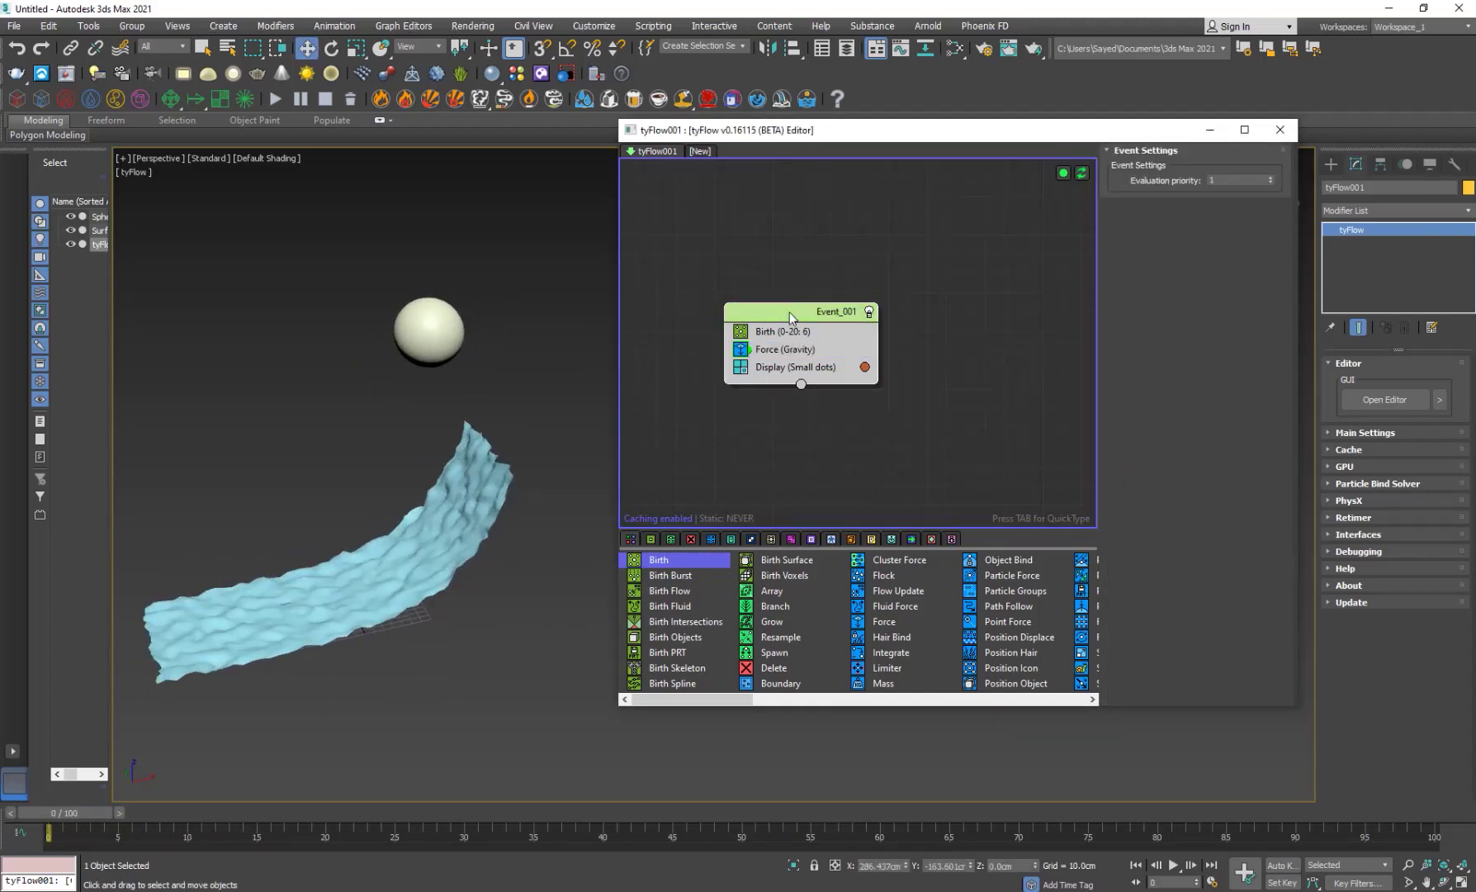
key("Tab")
type("pos")
key("Down")
key("Down")
key("Down")
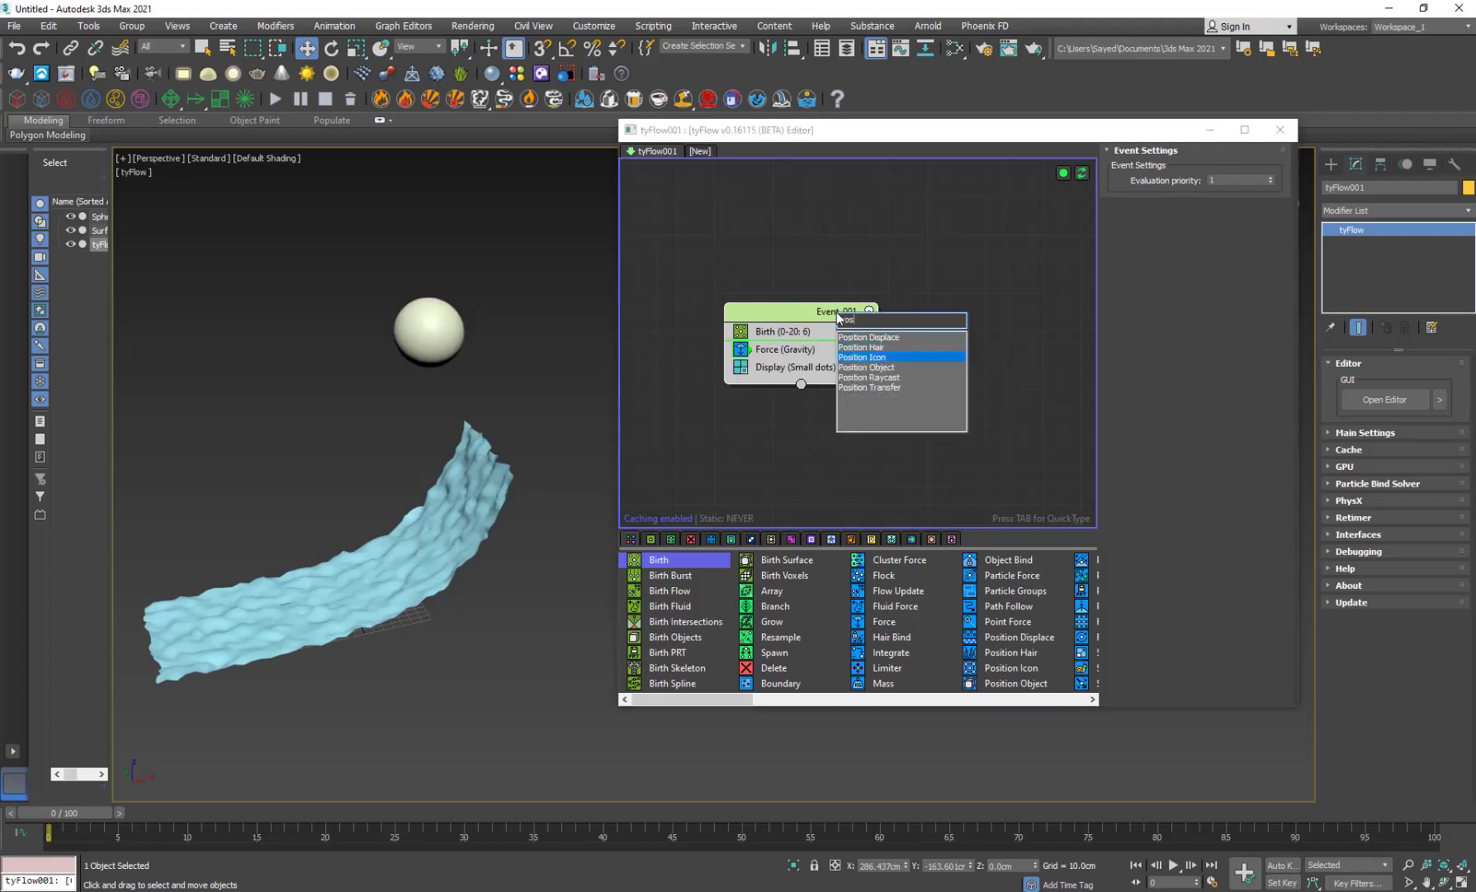
key("Return")
left_click(1177, 325)
left_click(429, 332)
left_click_drag(103, 820, 470, 814)
mouse_move(370, 532)
middle_mouse_down("alt")
mouse_move(372, 603)
mouse_move(373, 516)
middle_mouse_up("alt")
middle_click_drag(371, 590, 393, 624)
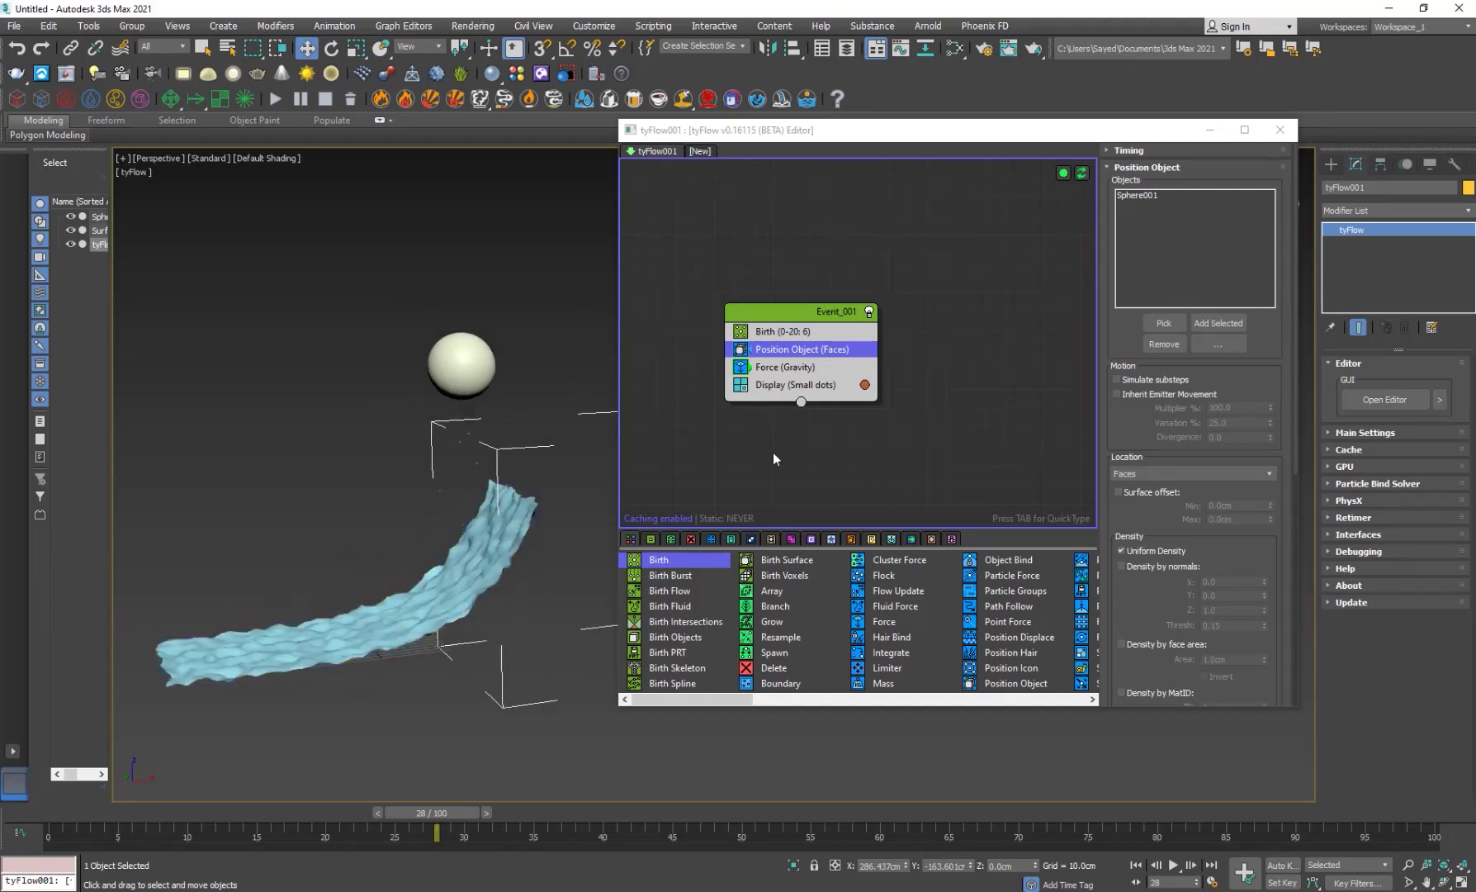
Step: Add a Shape operator below Birth and set its 3D mesh type to Geosphere (MidRes)
left_click(773, 453)
left_click(791, 311)
key("Tab")
type("sha")
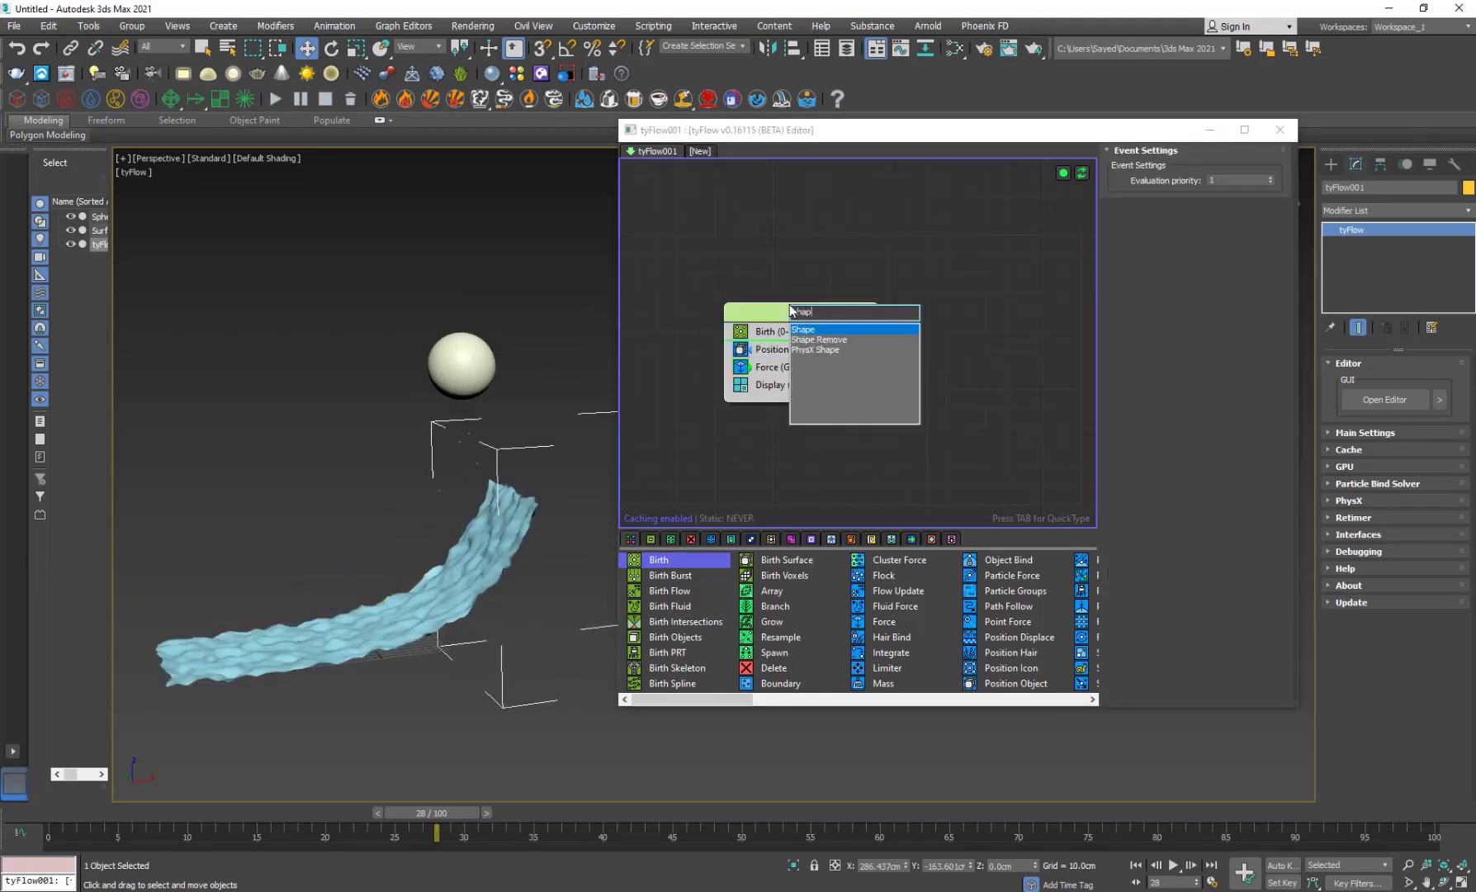
type("pe")
key("Return")
scroll(1171, 624, "down", 5)
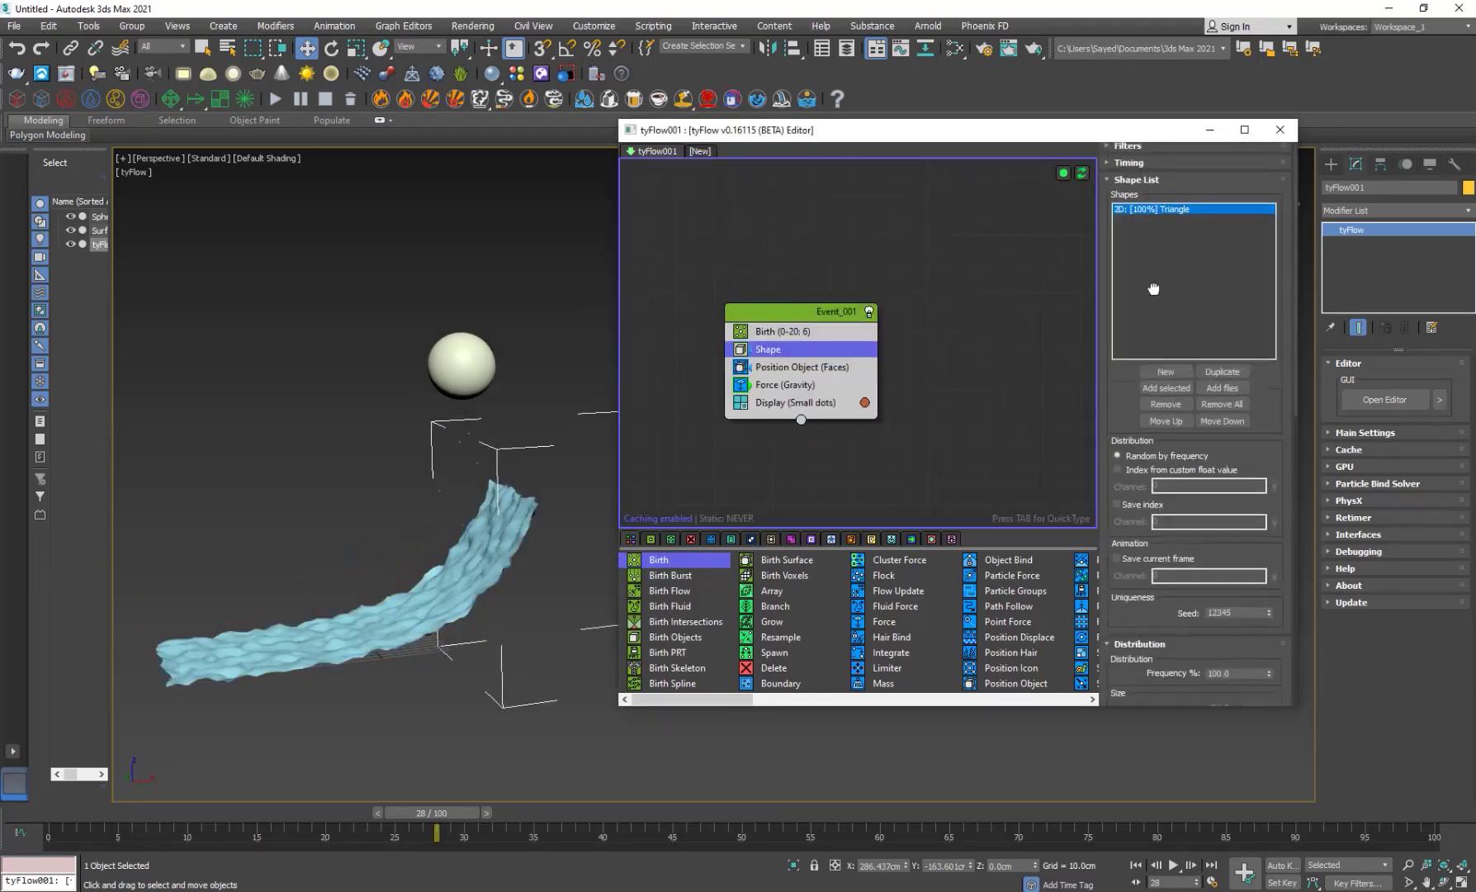
left_click(1127, 462)
left_click(1222, 460)
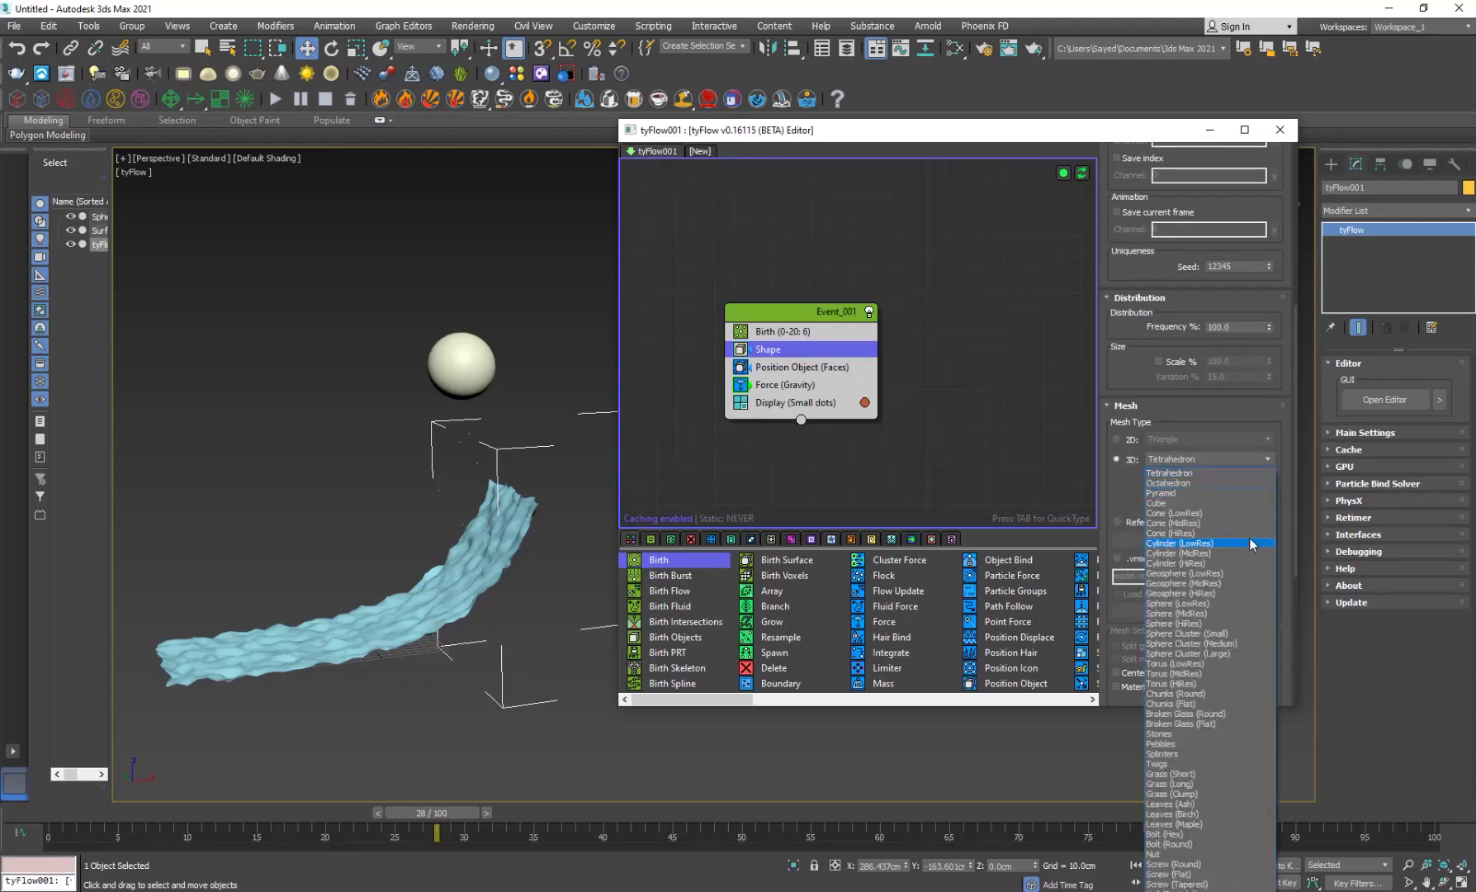
left_click(1206, 584)
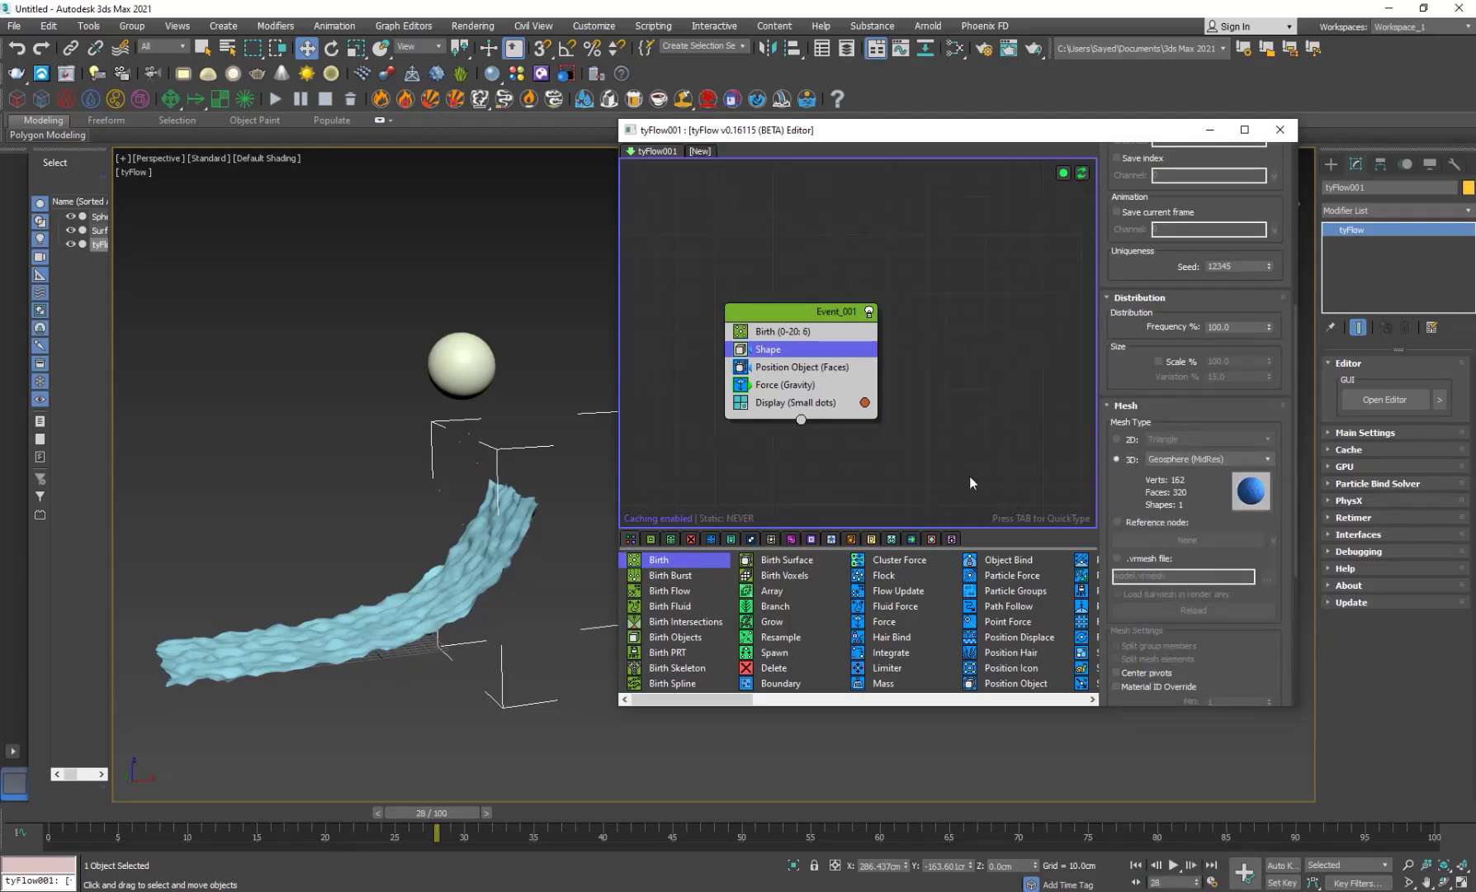
Step: Set the Display operator's type to Geometry and deselect the tyFlow object
left_click(814, 404)
left_click(1179, 192)
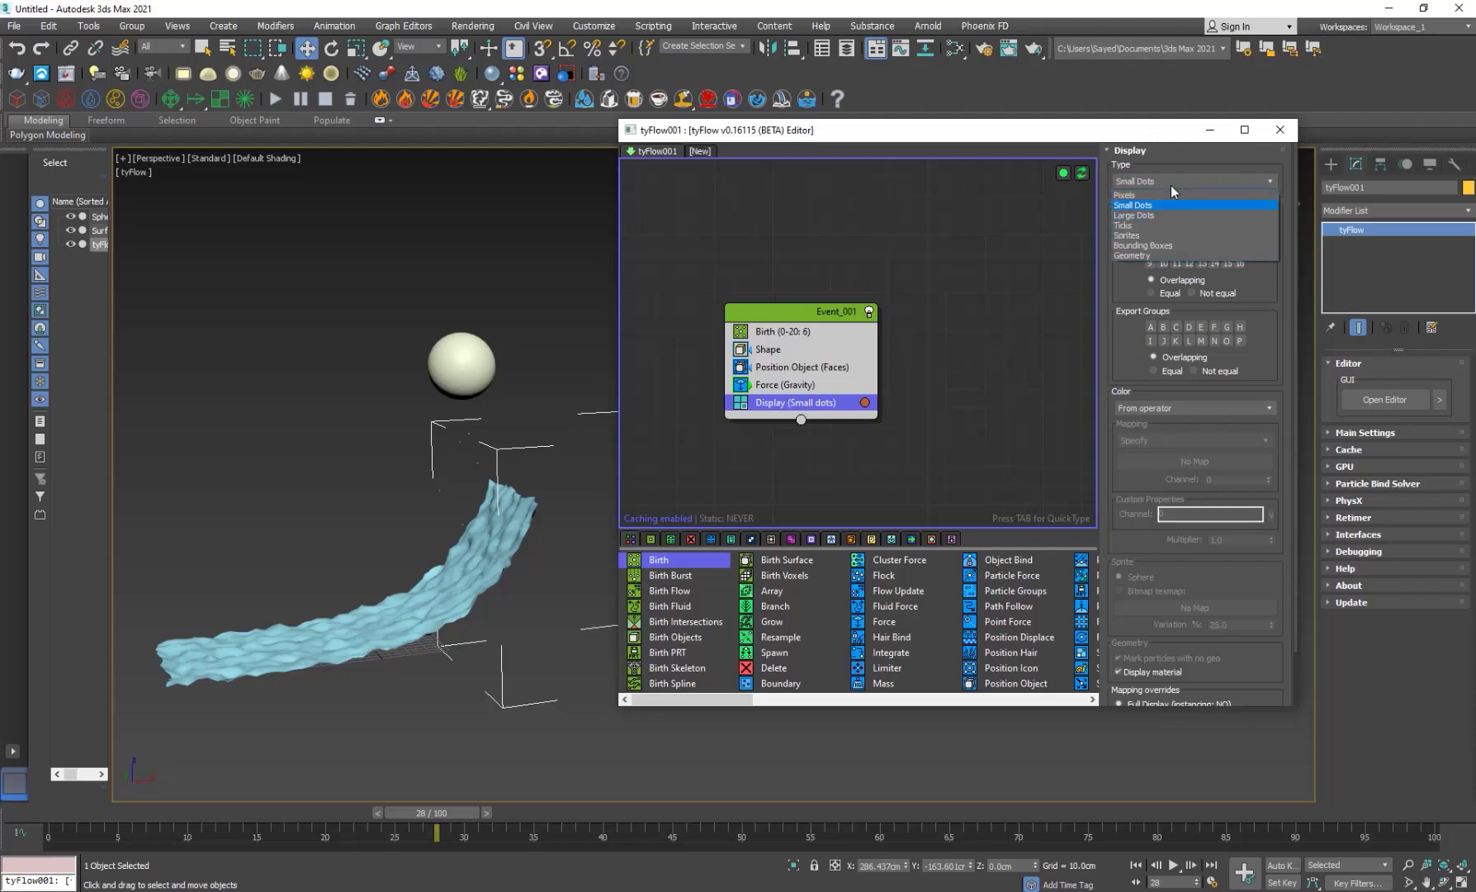
left_click(1156, 258)
scroll(413, 545, "up", 3)
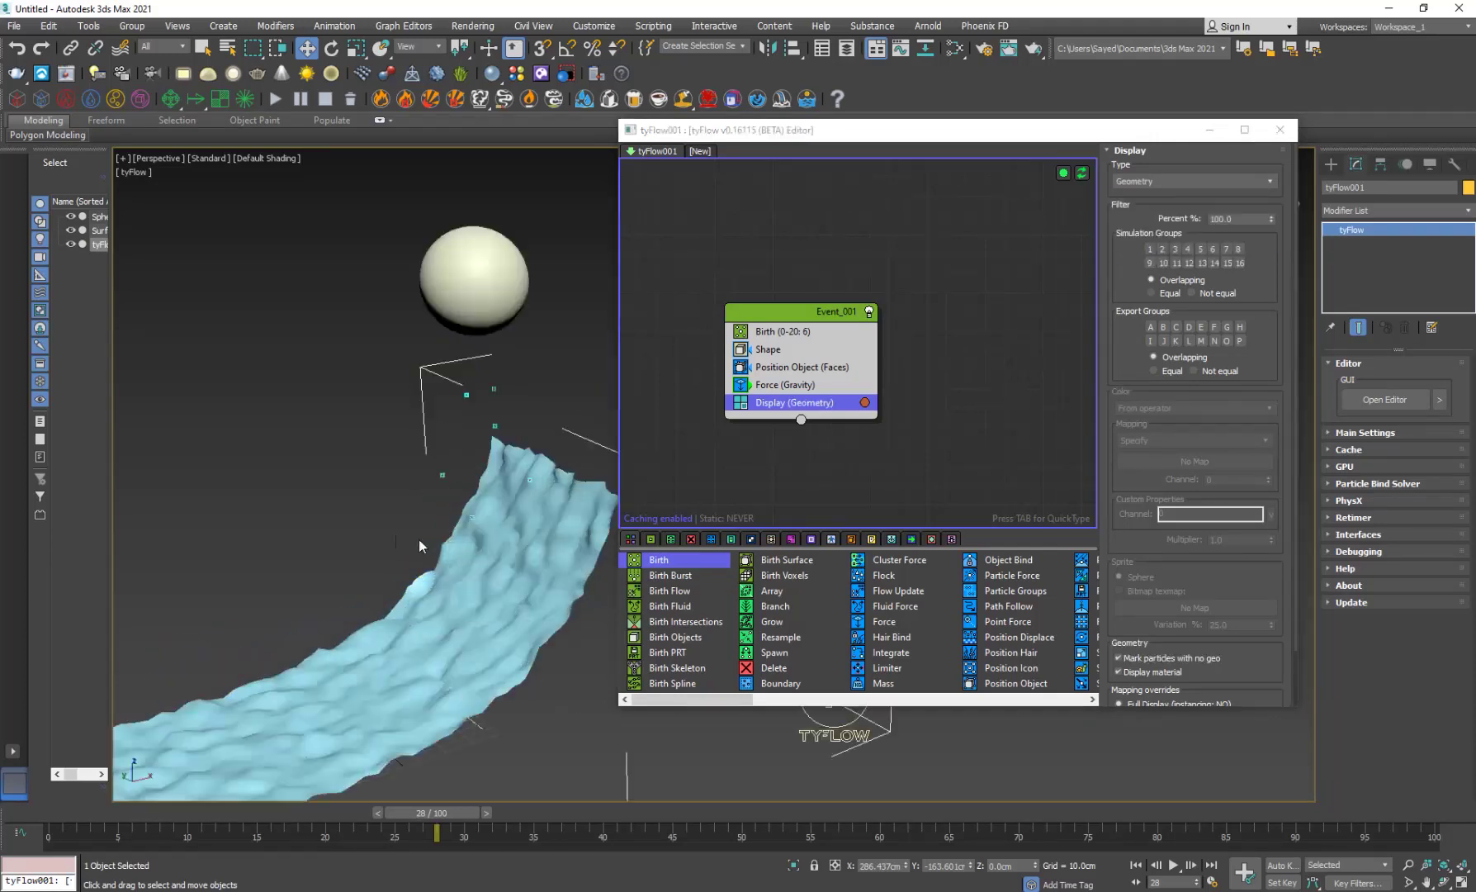
left_click(392, 454)
left_click(773, 467)
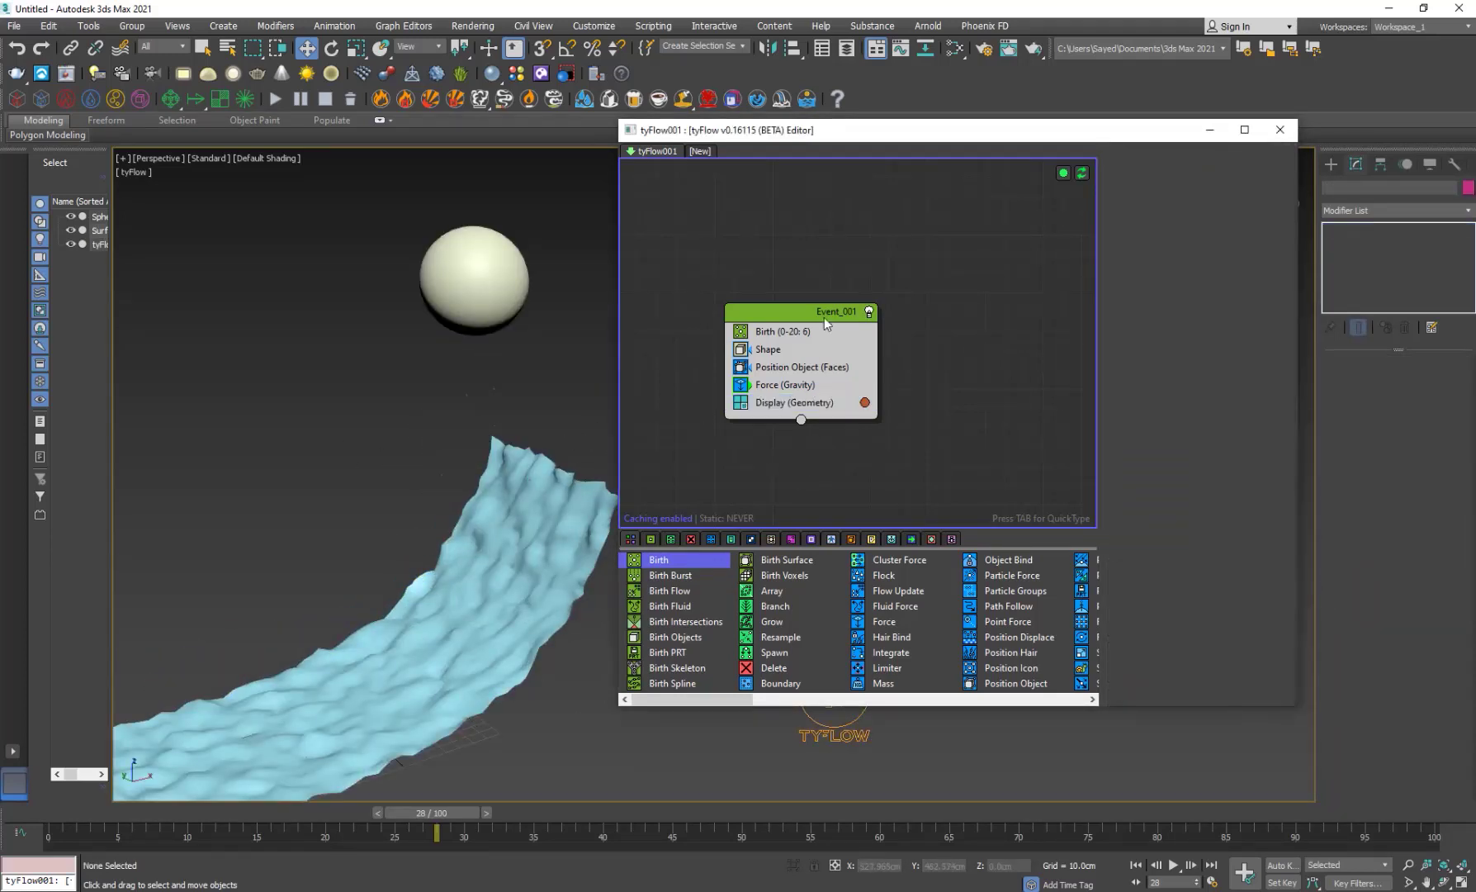
left_click(811, 312)
key("Tab")
type("shap")
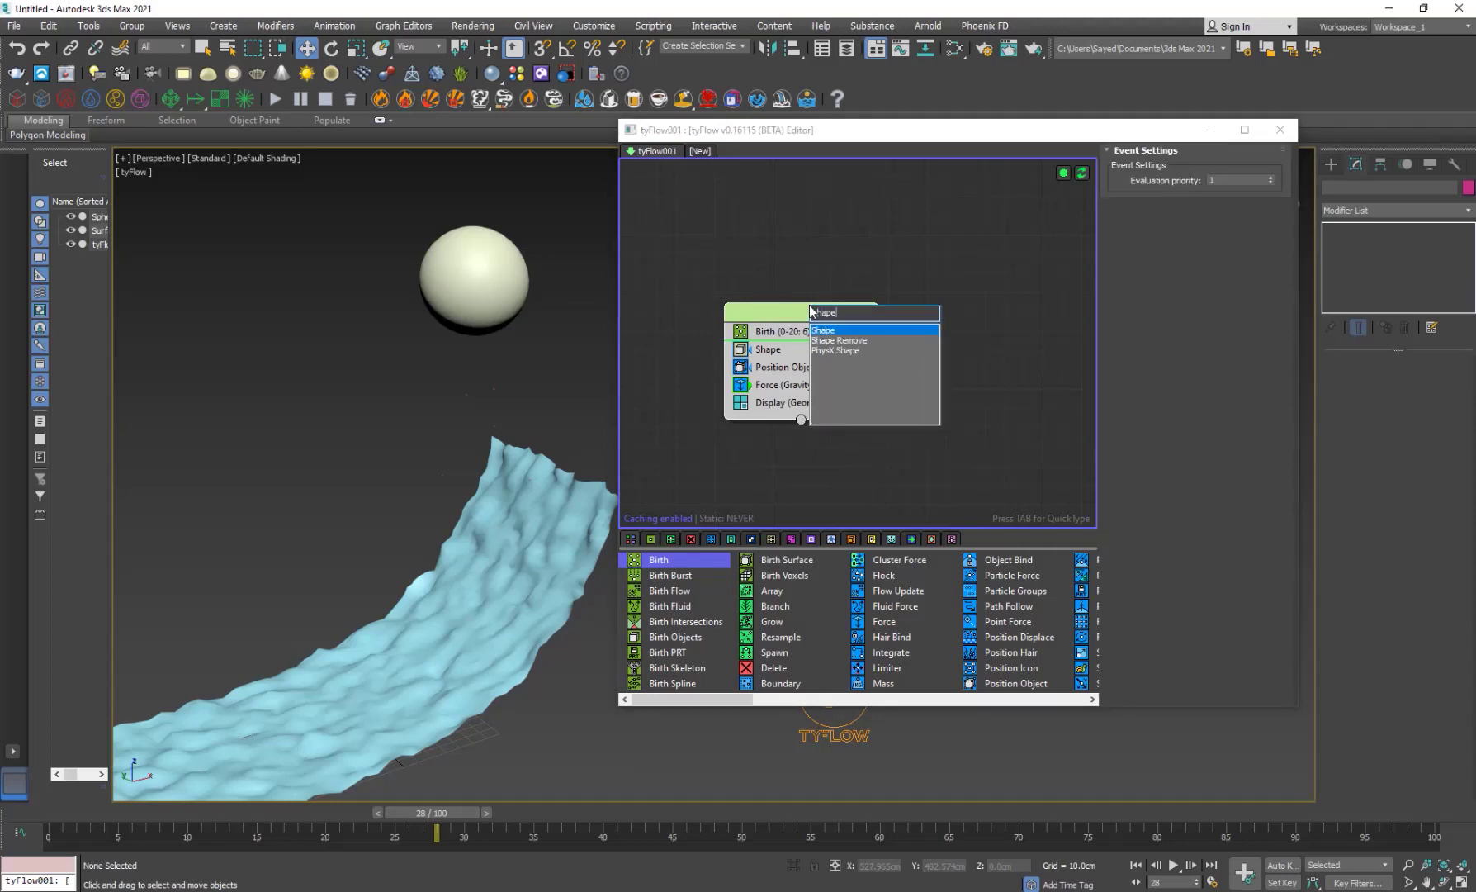
type("e")
key("Return")
key("Delete")
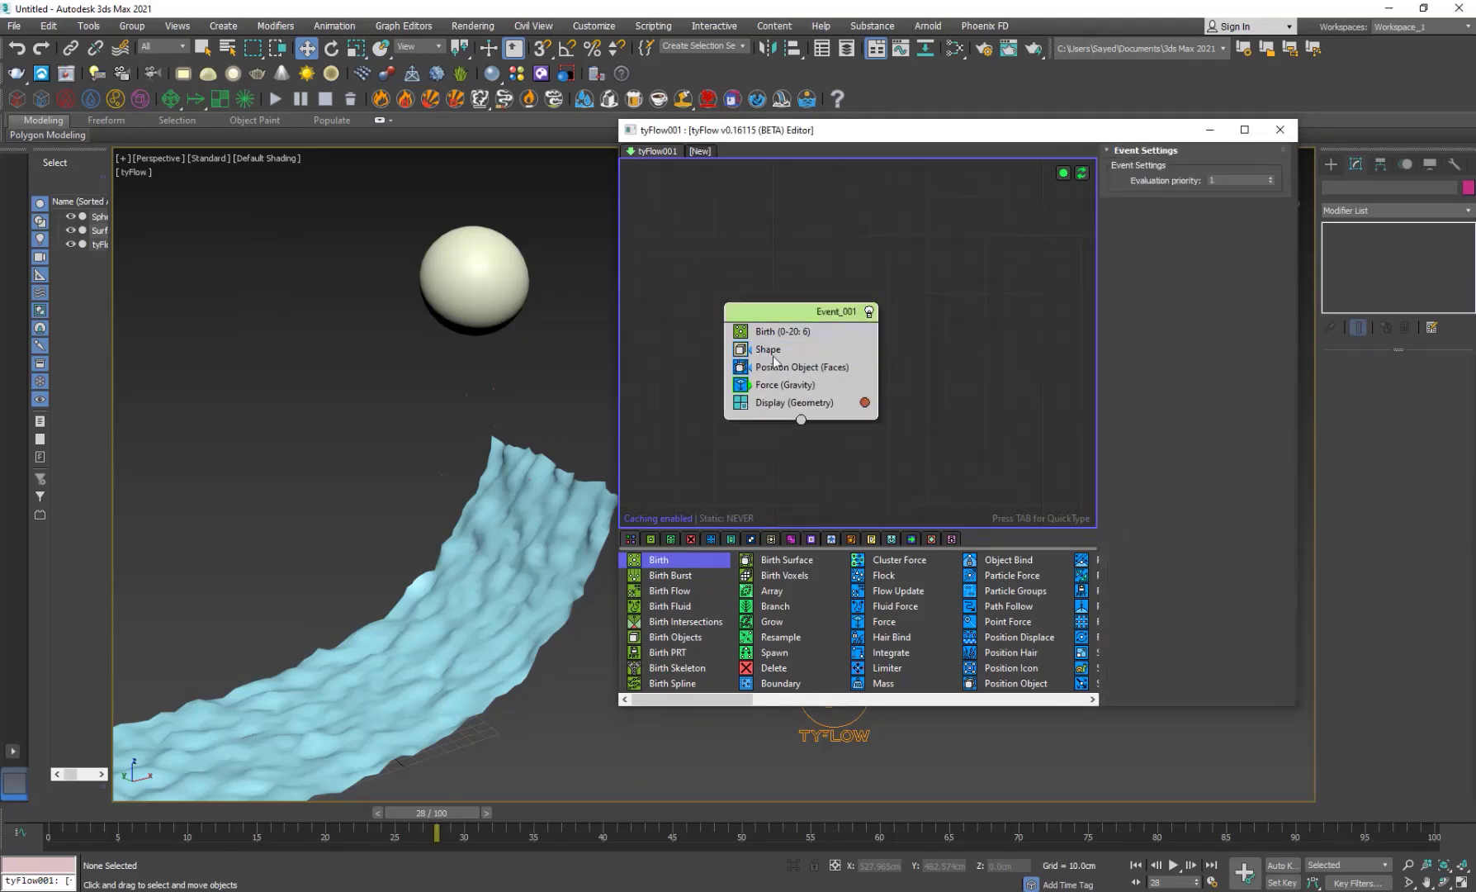
Step: Add a Scale operator below Birth and set its X, Y and Z scale to 3000%
key("Tab")
type("scale")
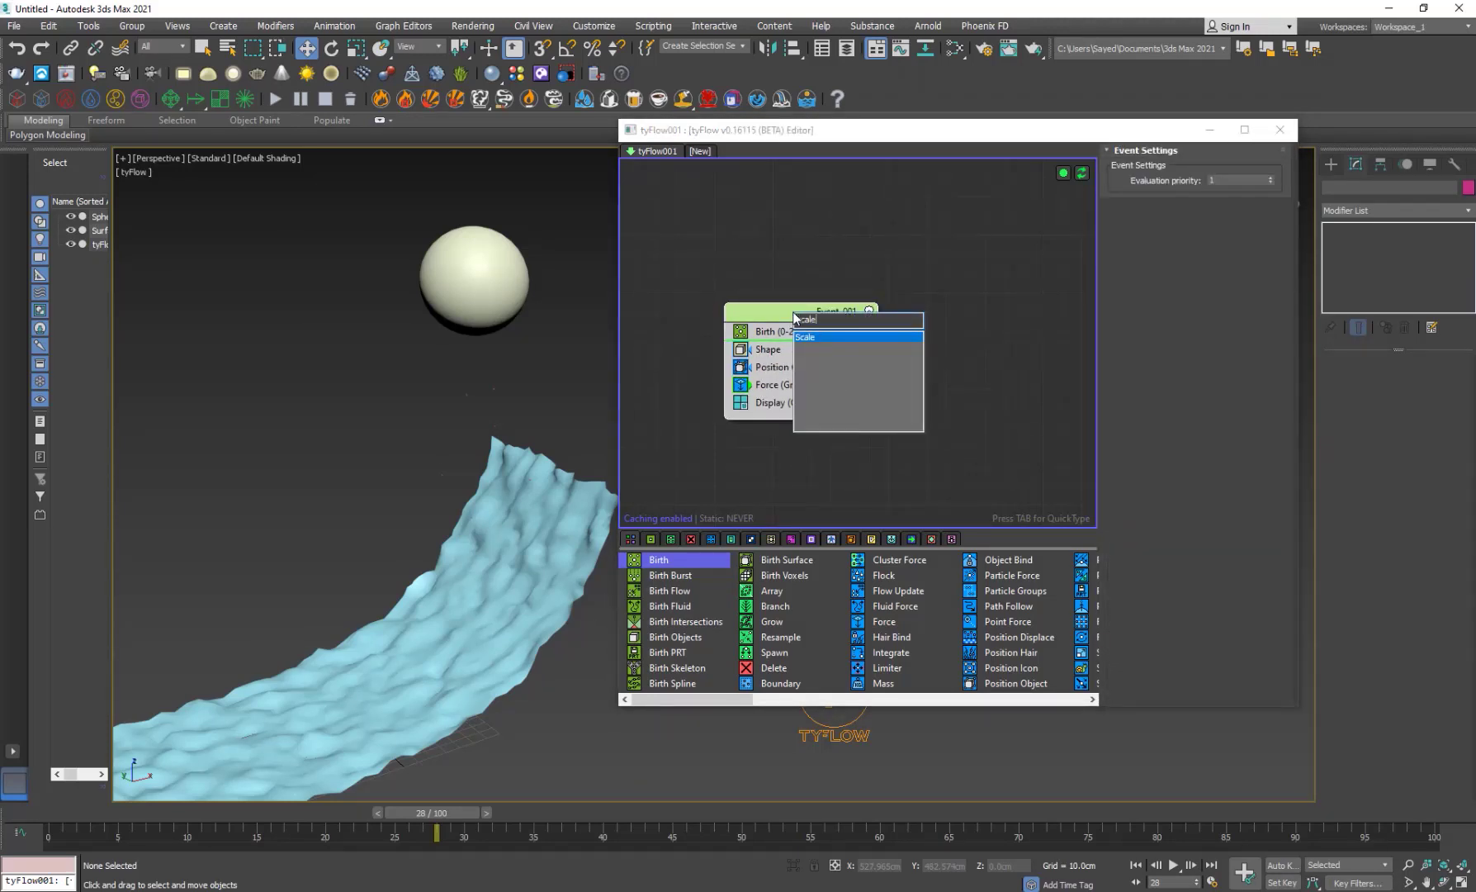
key("Return")
double_click(1245, 254)
type("2000")
key("Return")
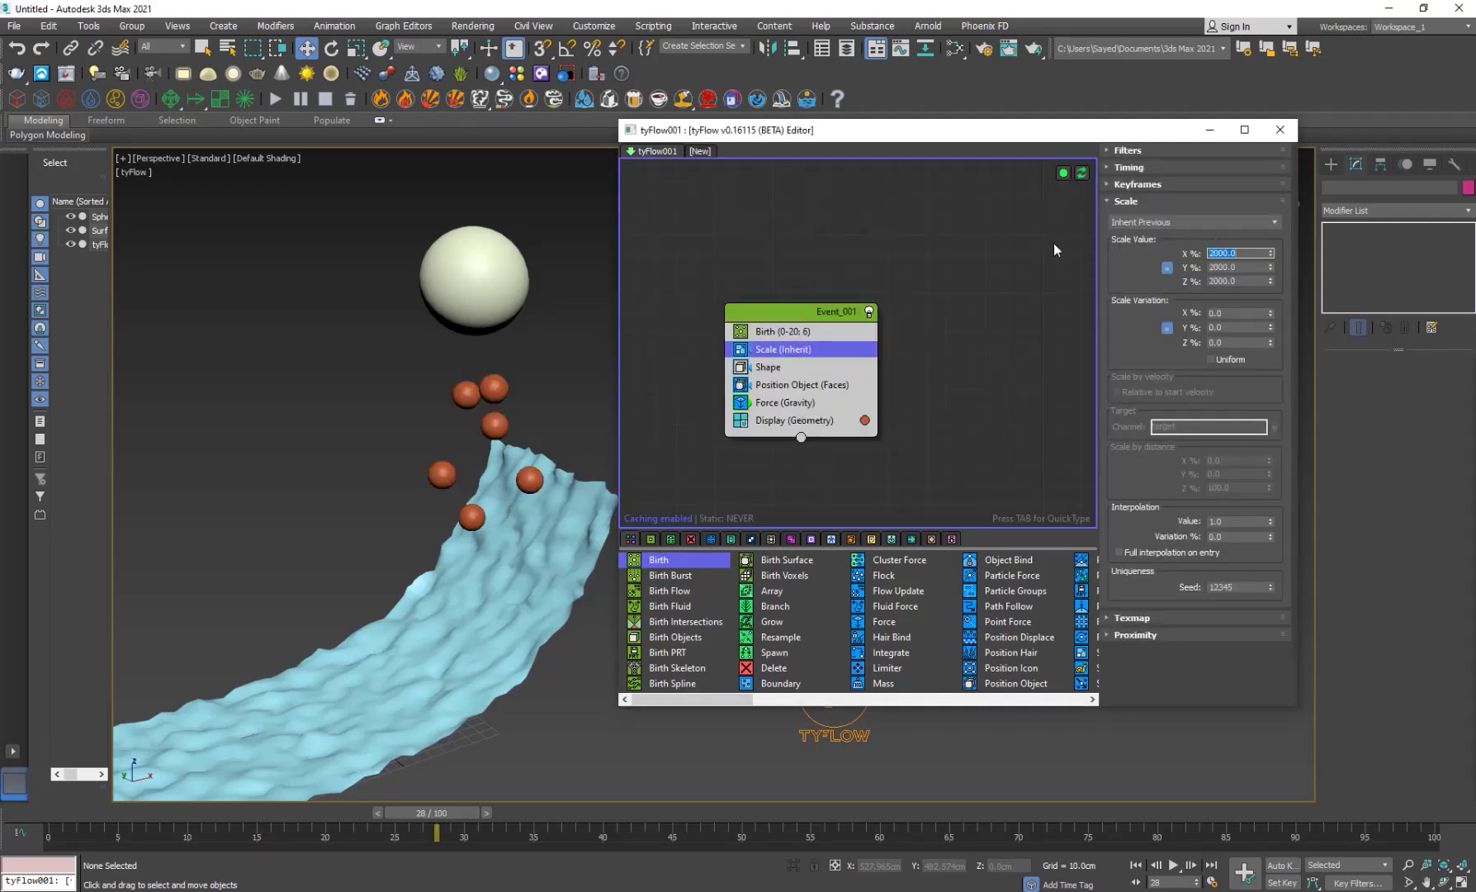
type("3000")
key("Return")
Step: Examine the enlarged particles over the terrain from several angles, moving the editor window aside
middle_click_drag(446, 522, 450, 628, "alt")
mouse_move(448, 811)
left_mouse_down()
mouse_move(651, 846)
mouse_move(392, 805)
mouse_move(514, 817)
mouse_move(465, 816)
left_mouse_up()
middle_click_drag(372, 596, 411, 513, "alt")
middle_click_drag(457, 564, 525, 609)
left_click(694, 273)
left_click_drag(691, 136, 748, 146)
middle_click_drag(526, 405, 401, 424)
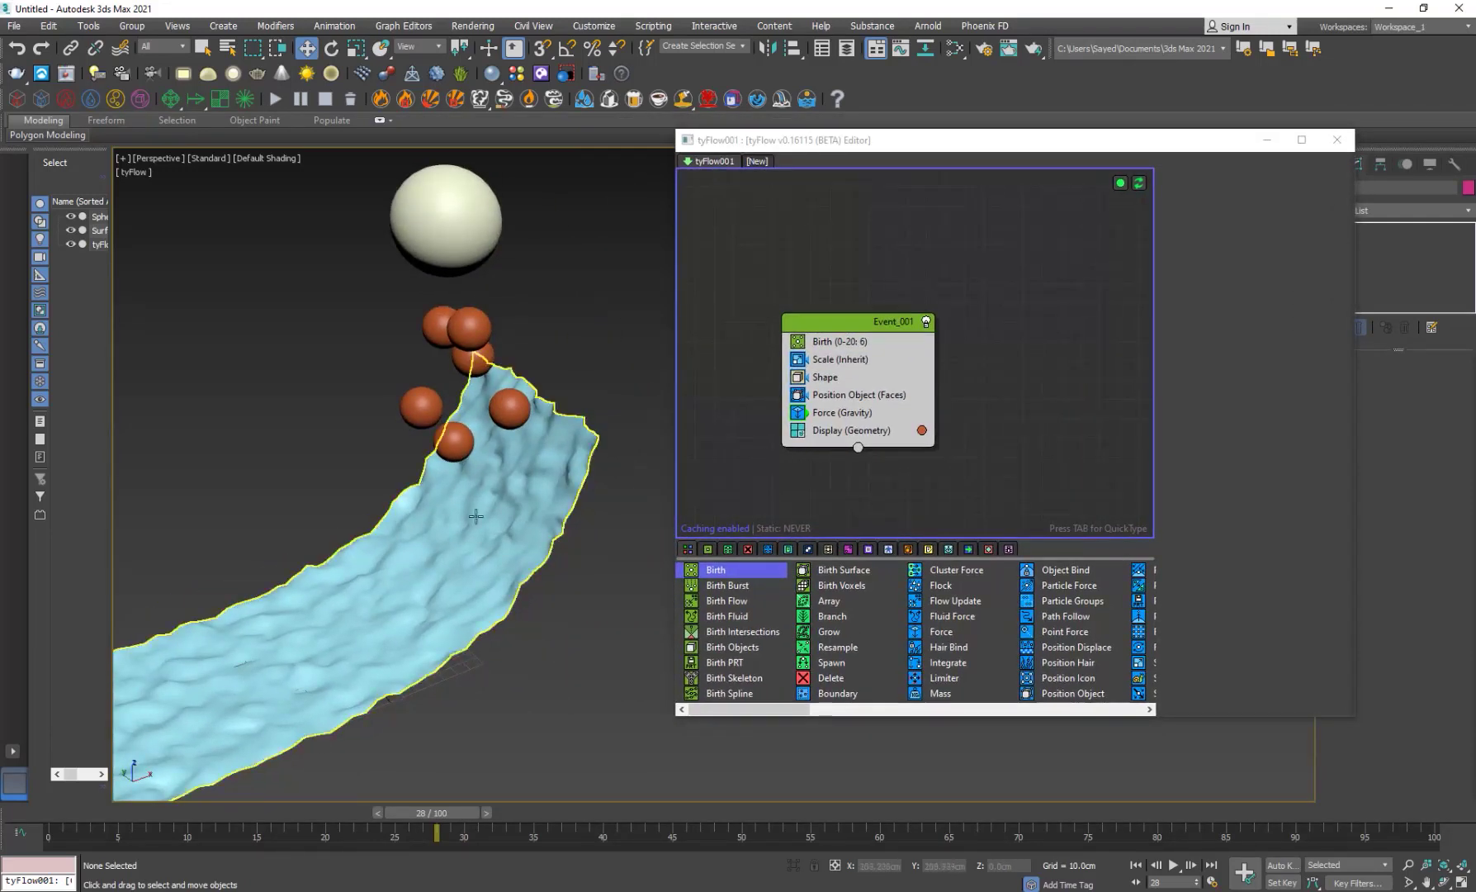
mouse_move(475, 521)
middle_mouse_down("alt")
mouse_move(467, 584)
mouse_move(488, 500)
middle_mouse_up("alt")
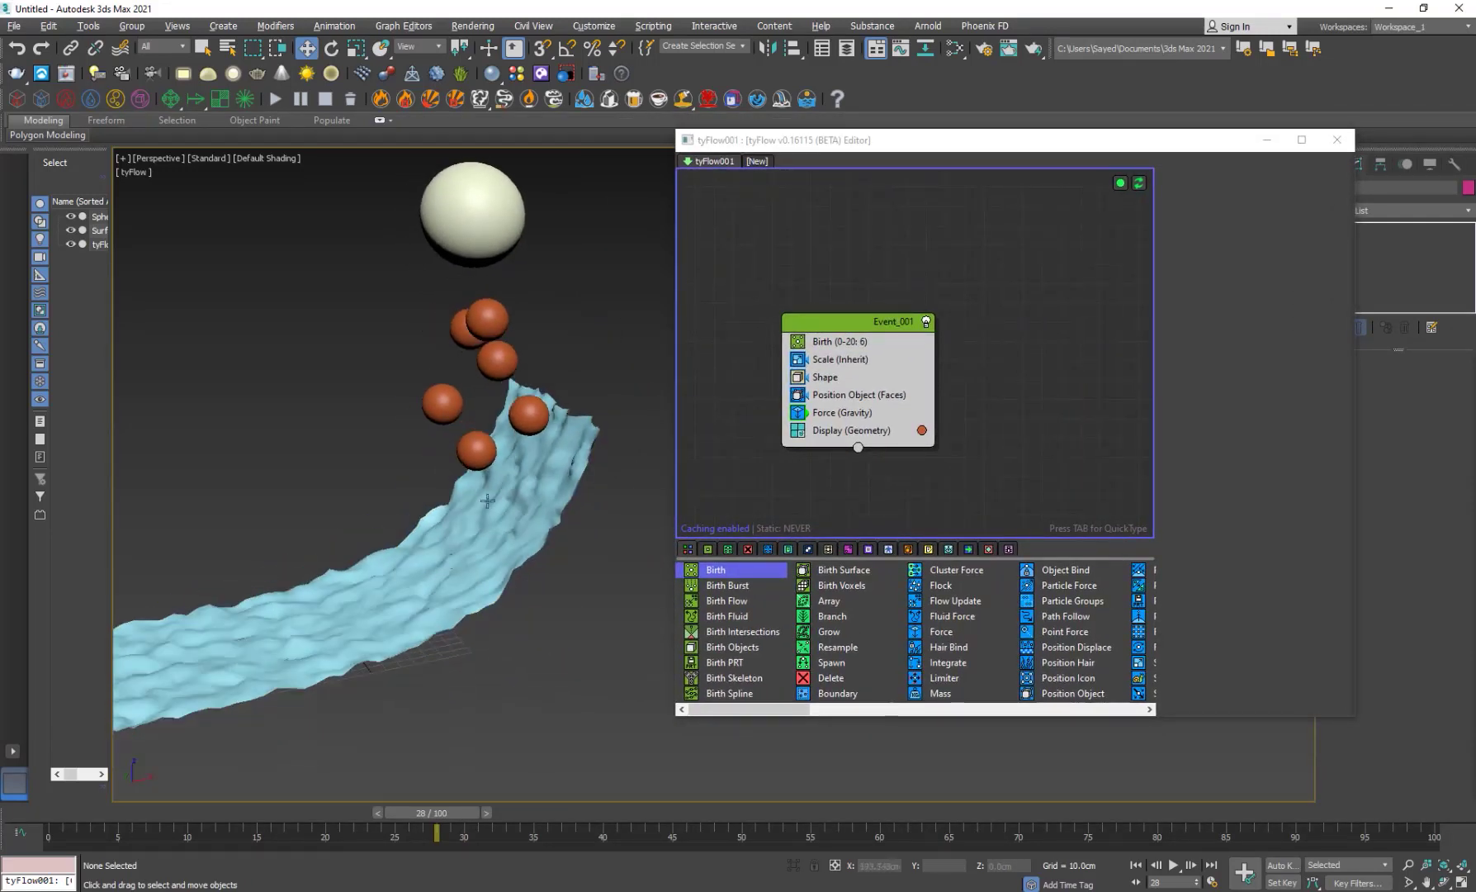
Step: Add a PhysX Shape operator with a convex hull between Force and Display, and move the timeline to frame 16
left_click(858, 321)
key("Tab")
type("phys")
key("Down")
key("Down")
key("Down")
key("Down")
key("Down")
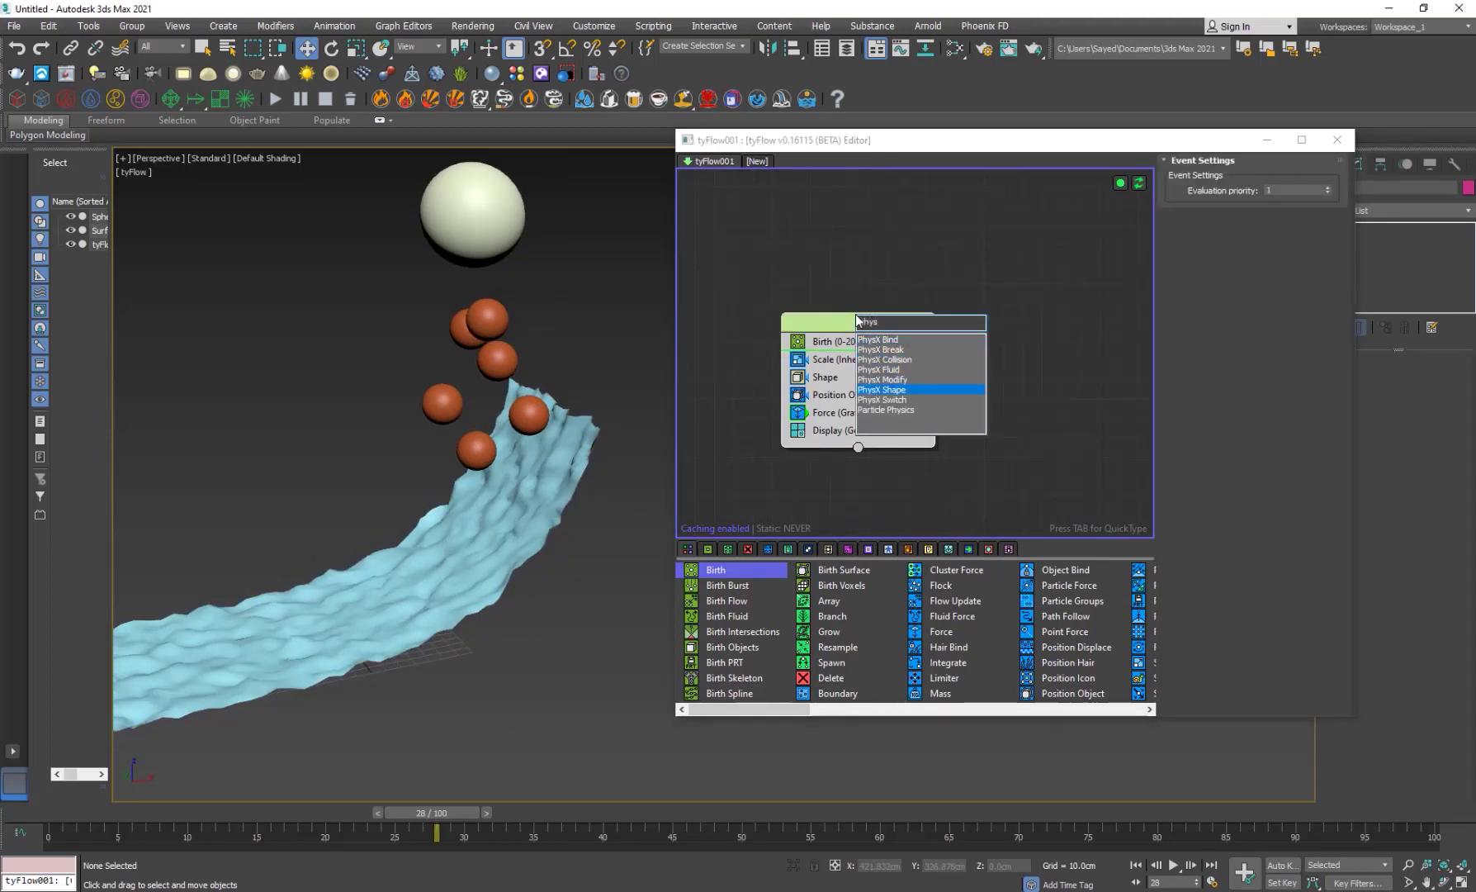
key("Return")
left_click_drag(834, 361, 837, 446)
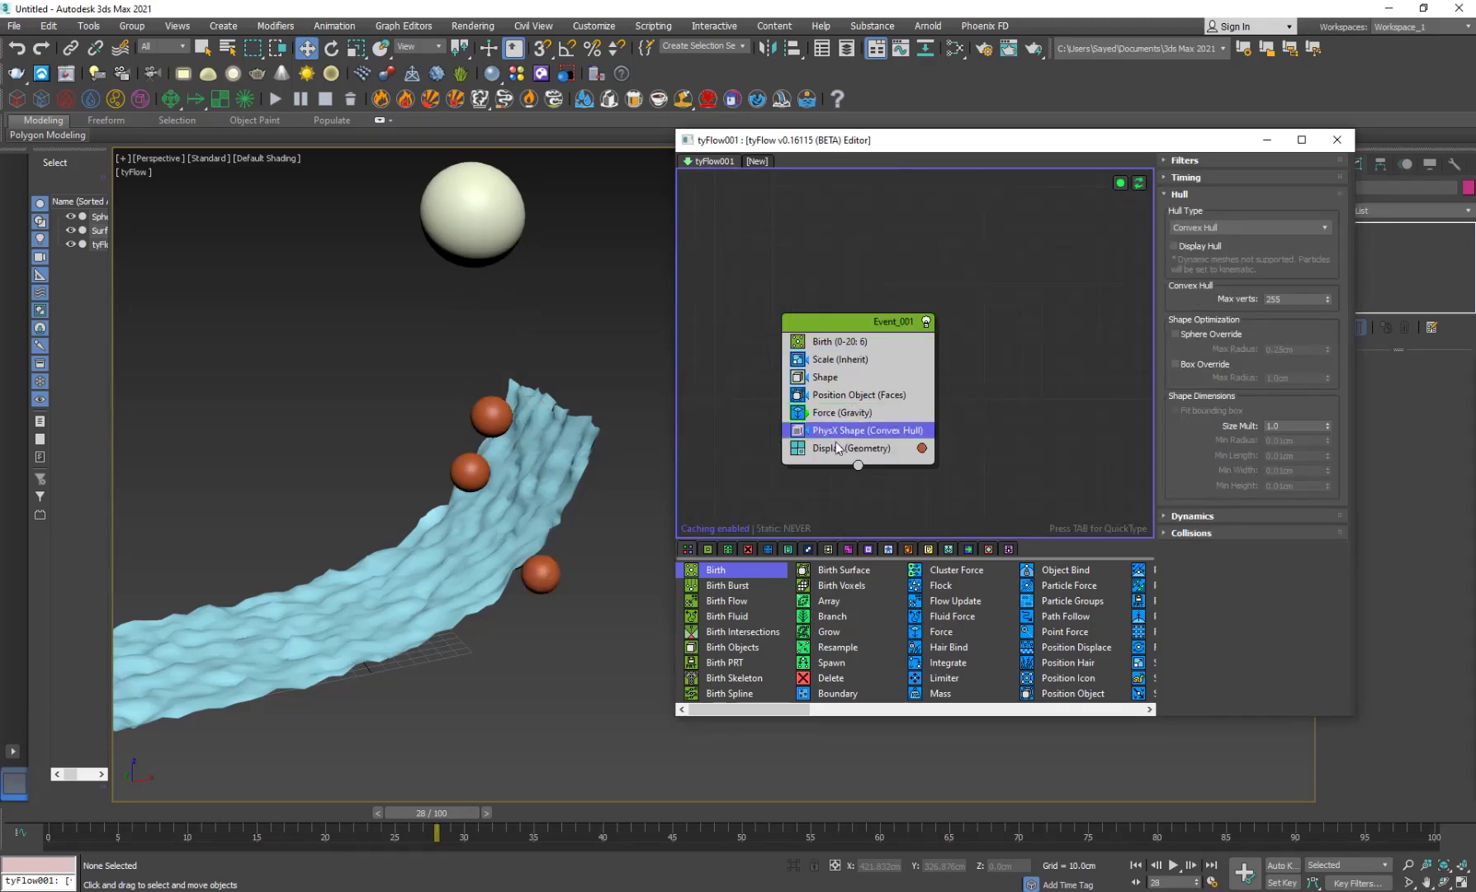
left_click_drag(423, 818, 290, 833)
Step: Add a PhysX Collision operator to Event_001 between PhysX Shape and Display
left_click(882, 321)
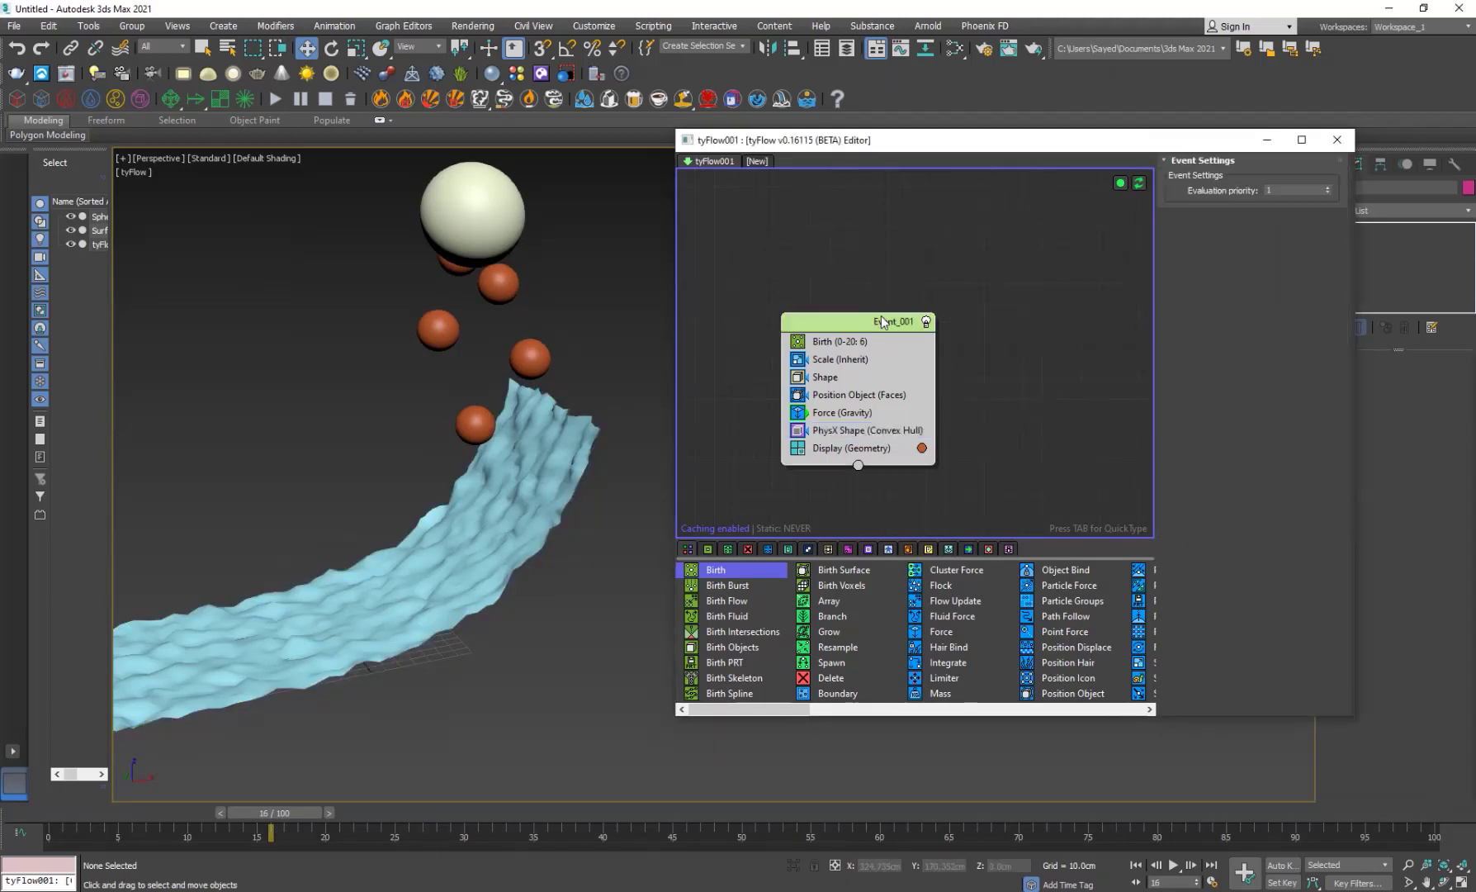
key("Tab")
type("phys")
key("Down")
key("Down")
key("Down")
key("Down")
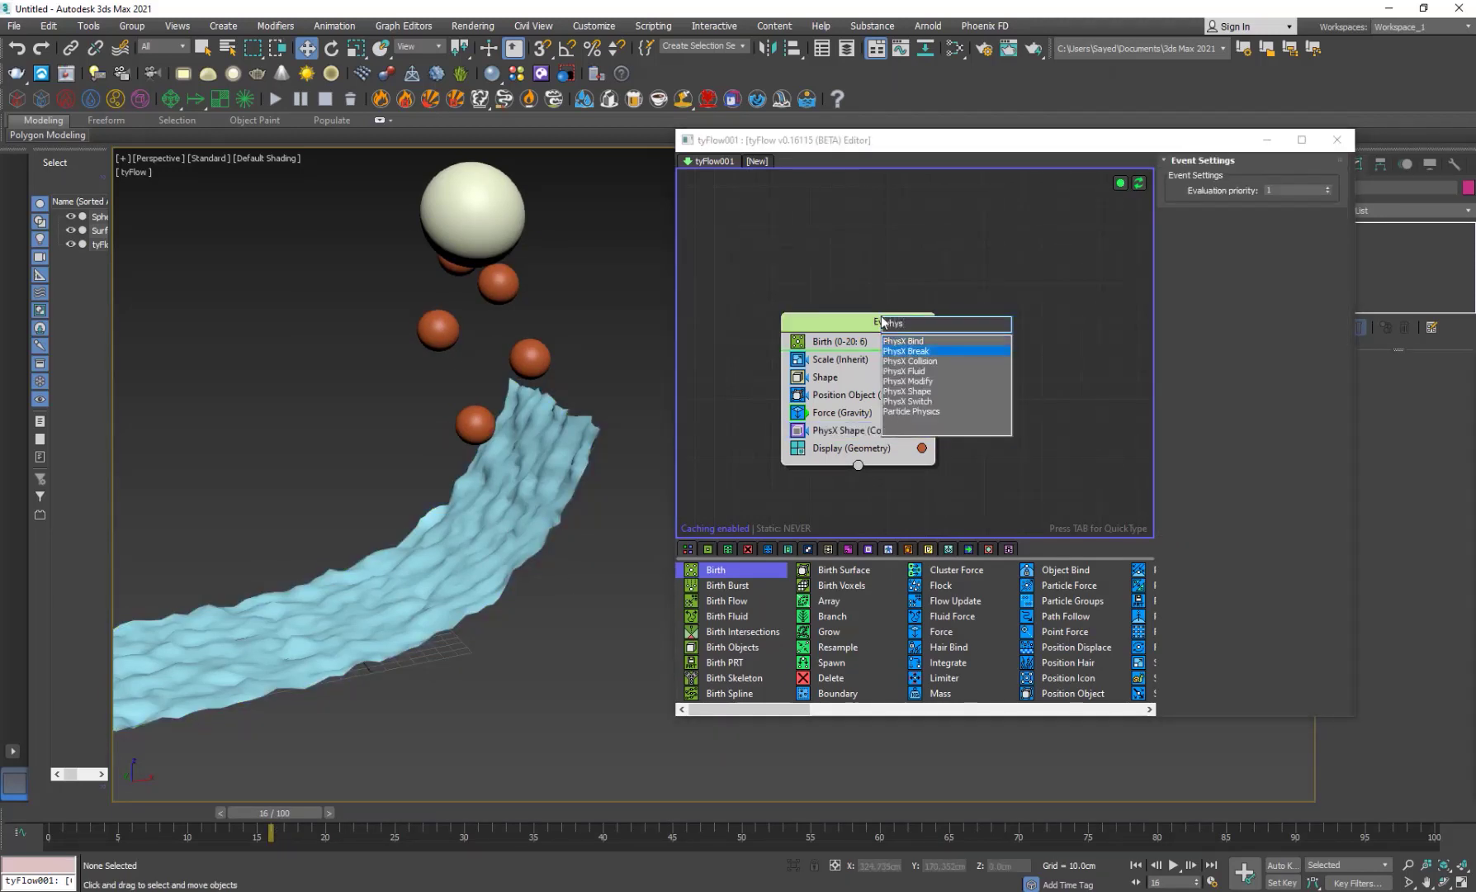
key("Up")
key("Up")
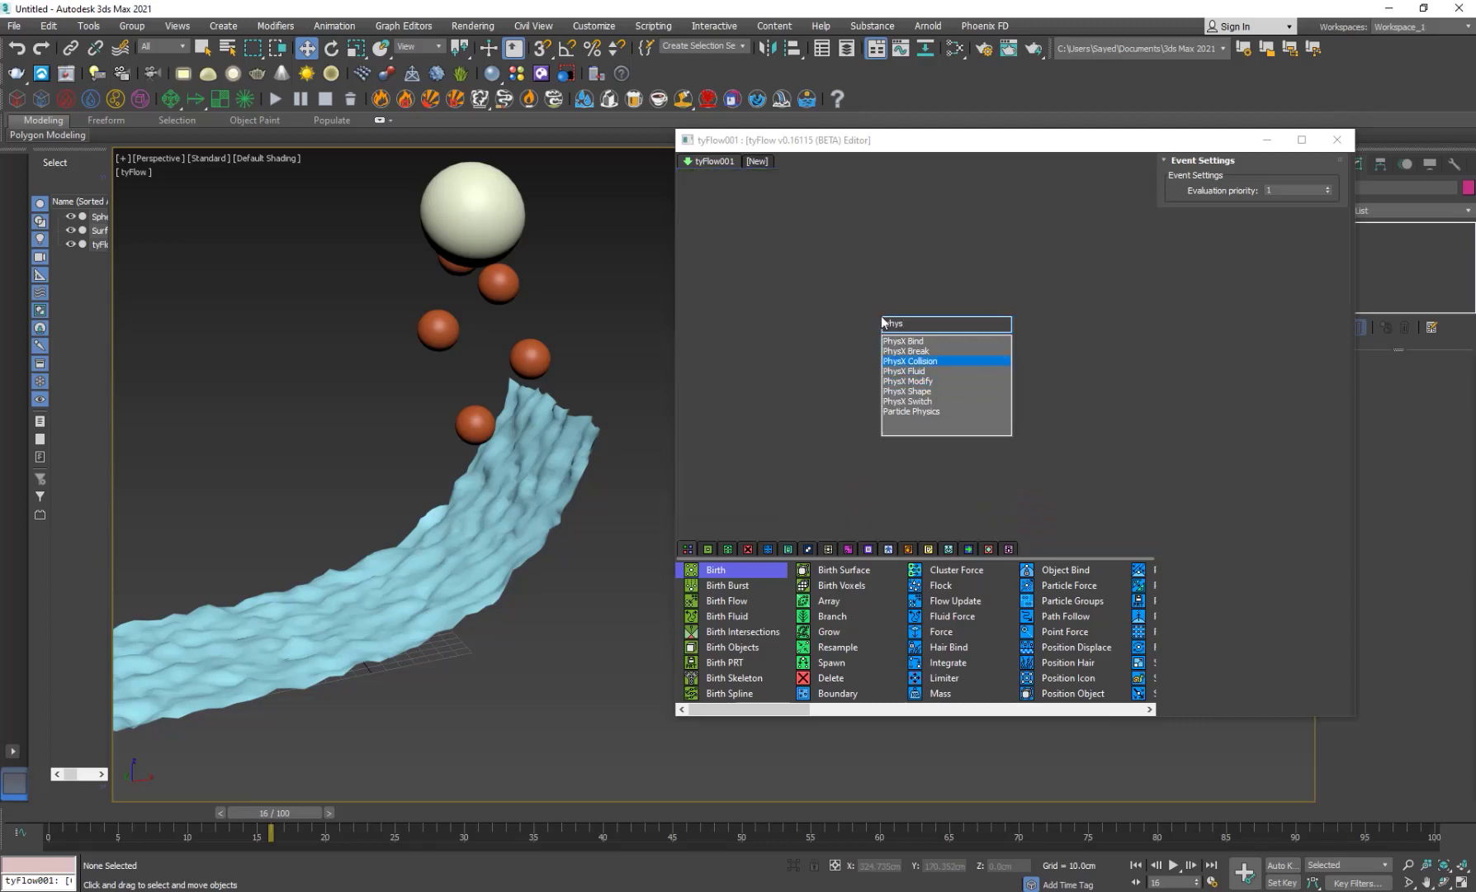
key("Return")
left_click_drag(894, 362, 884, 459)
Step: Pick the terrain Surface as the PhysX collider and set its hull type to Mesh
left_click(1220, 340)
left_click(536, 514)
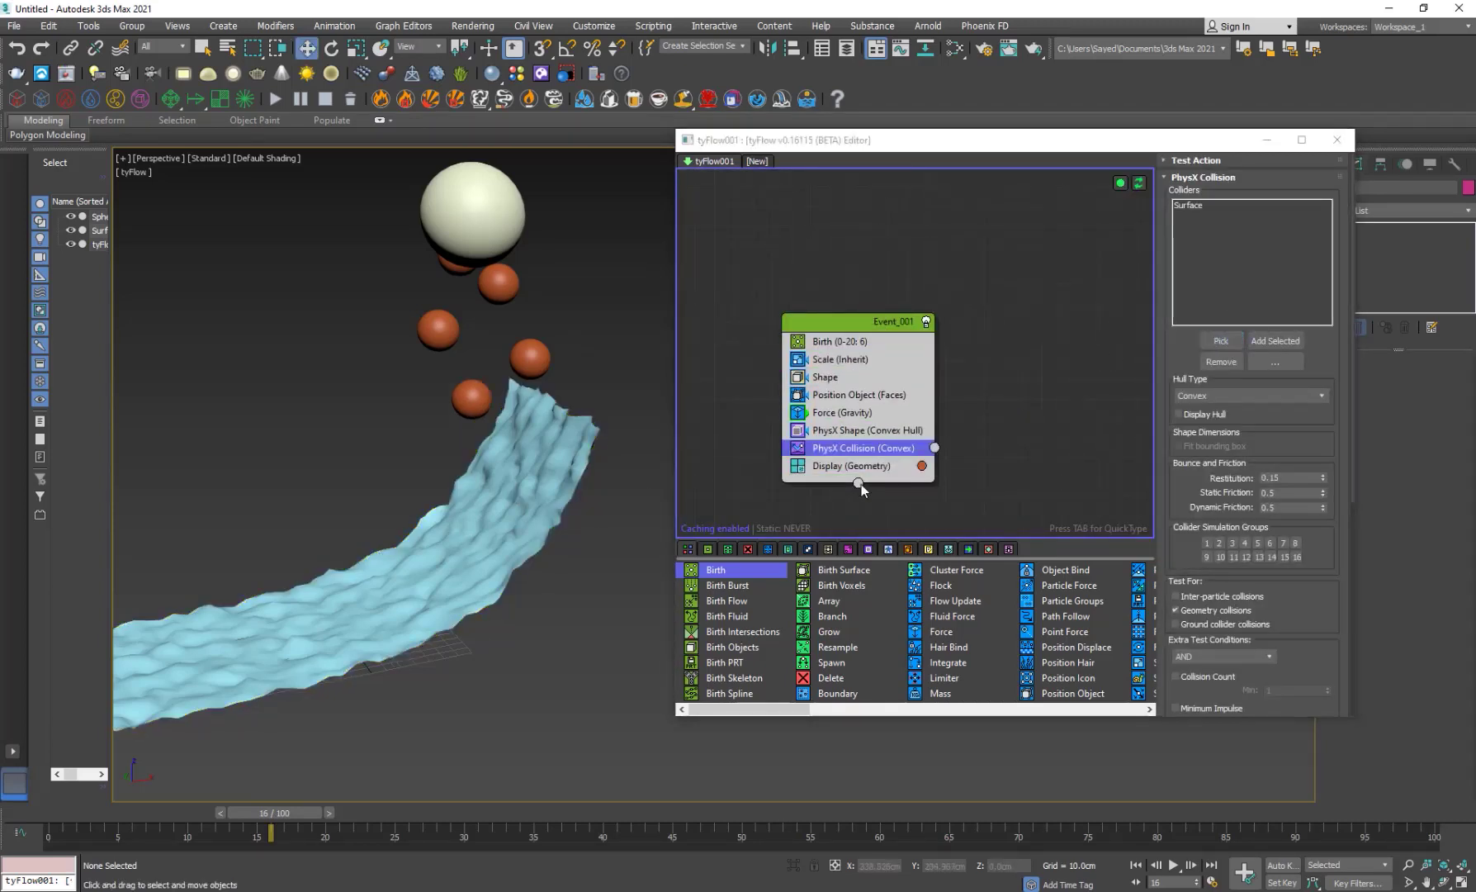
left_click(1204, 395)
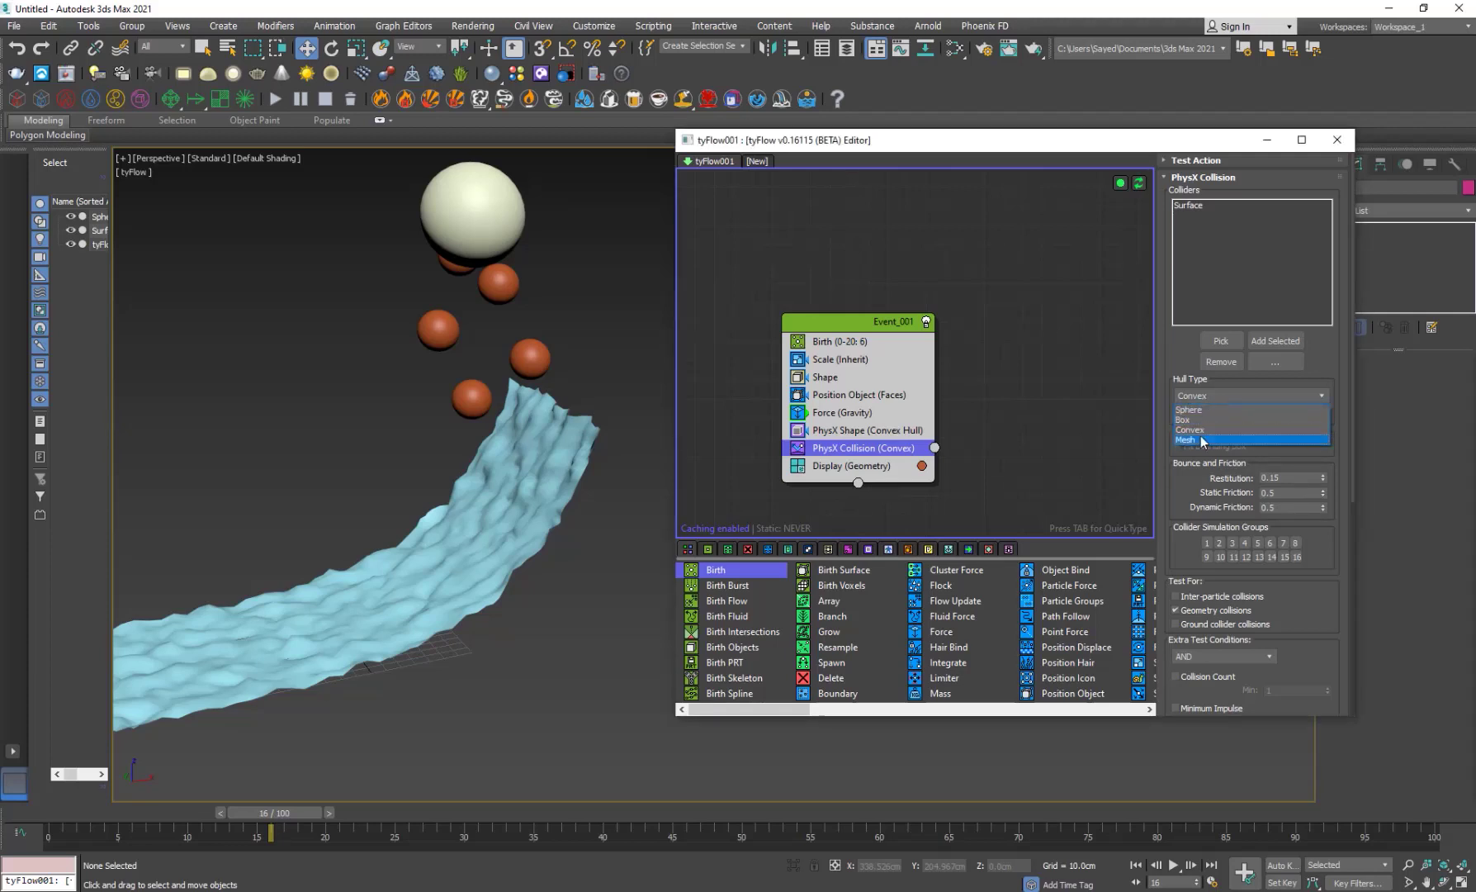
left_click(1201, 436)
Step: Scrub the timeline and examine close up how the spheres collide with the terrain
left_click_drag(299, 826, 479, 830)
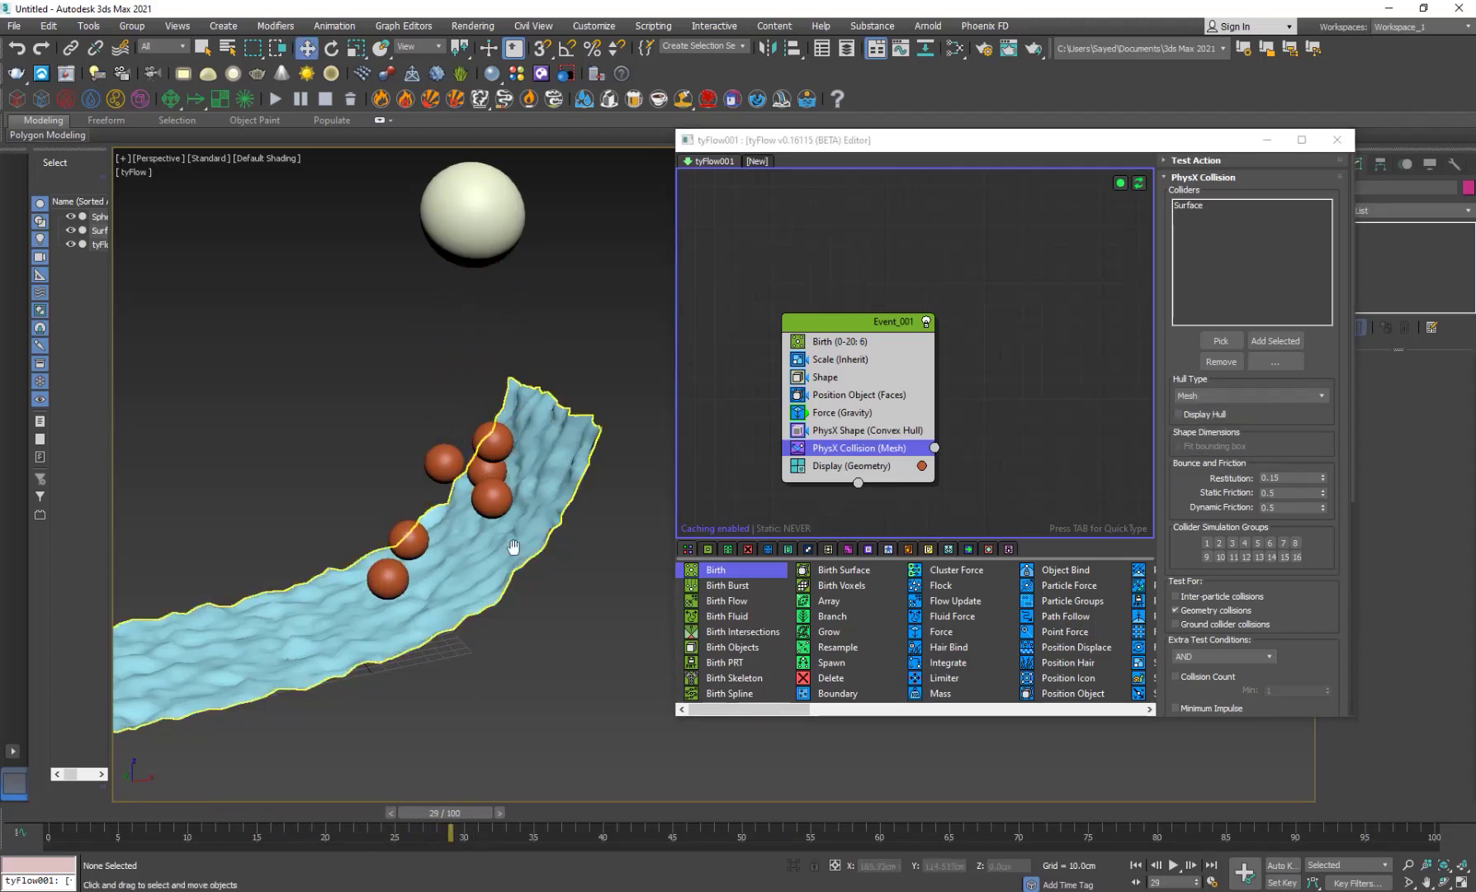
scroll(512, 553, "up", 5)
scroll(516, 558, "down", 2)
scroll(522, 564, "up", 2)
scroll(523, 563, "down", 8)
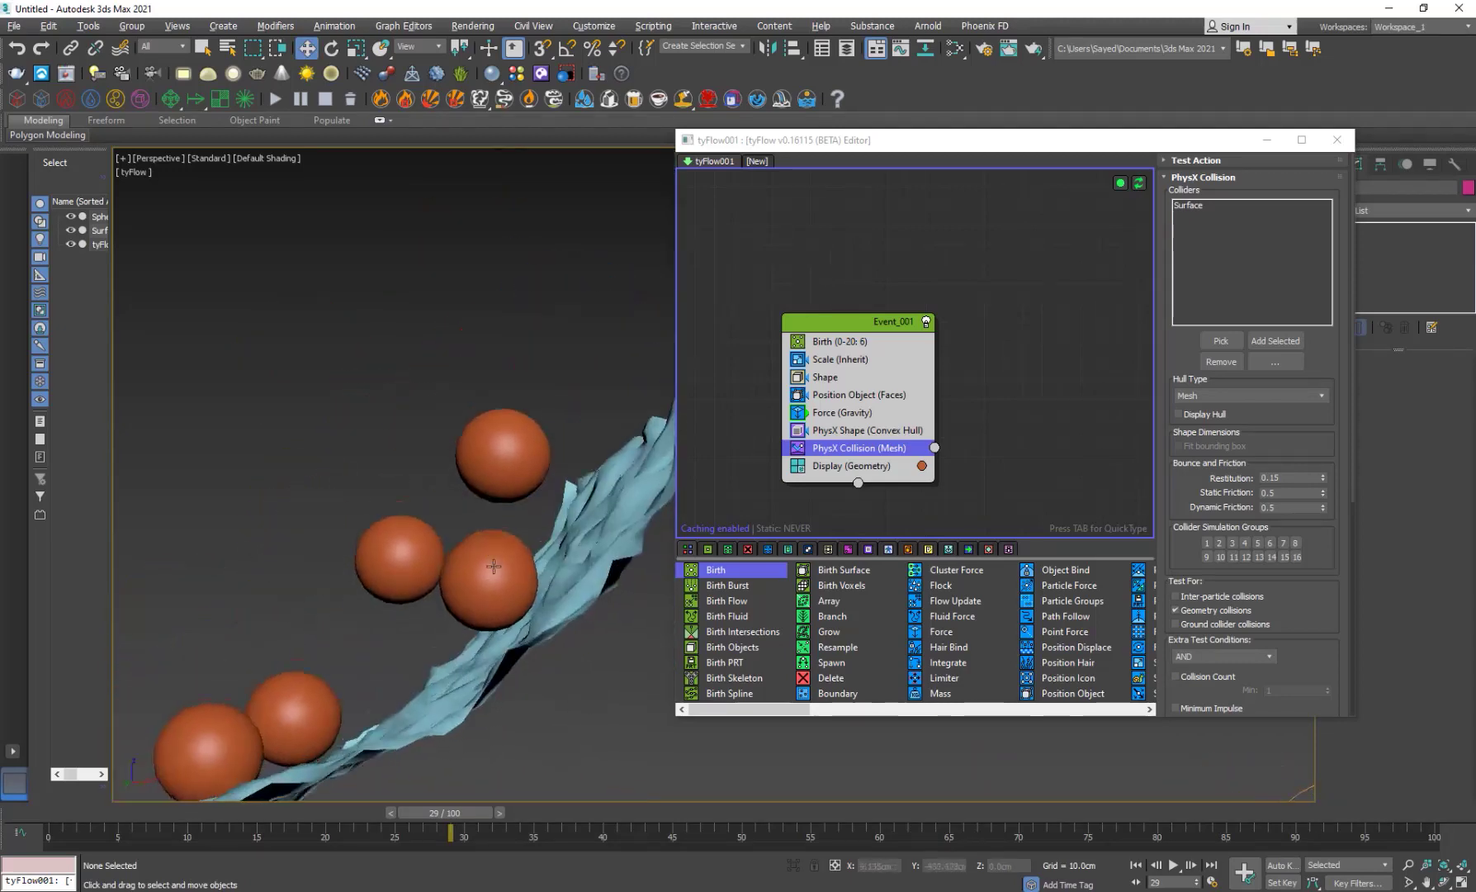
left_click_drag(446, 816, 950, 825)
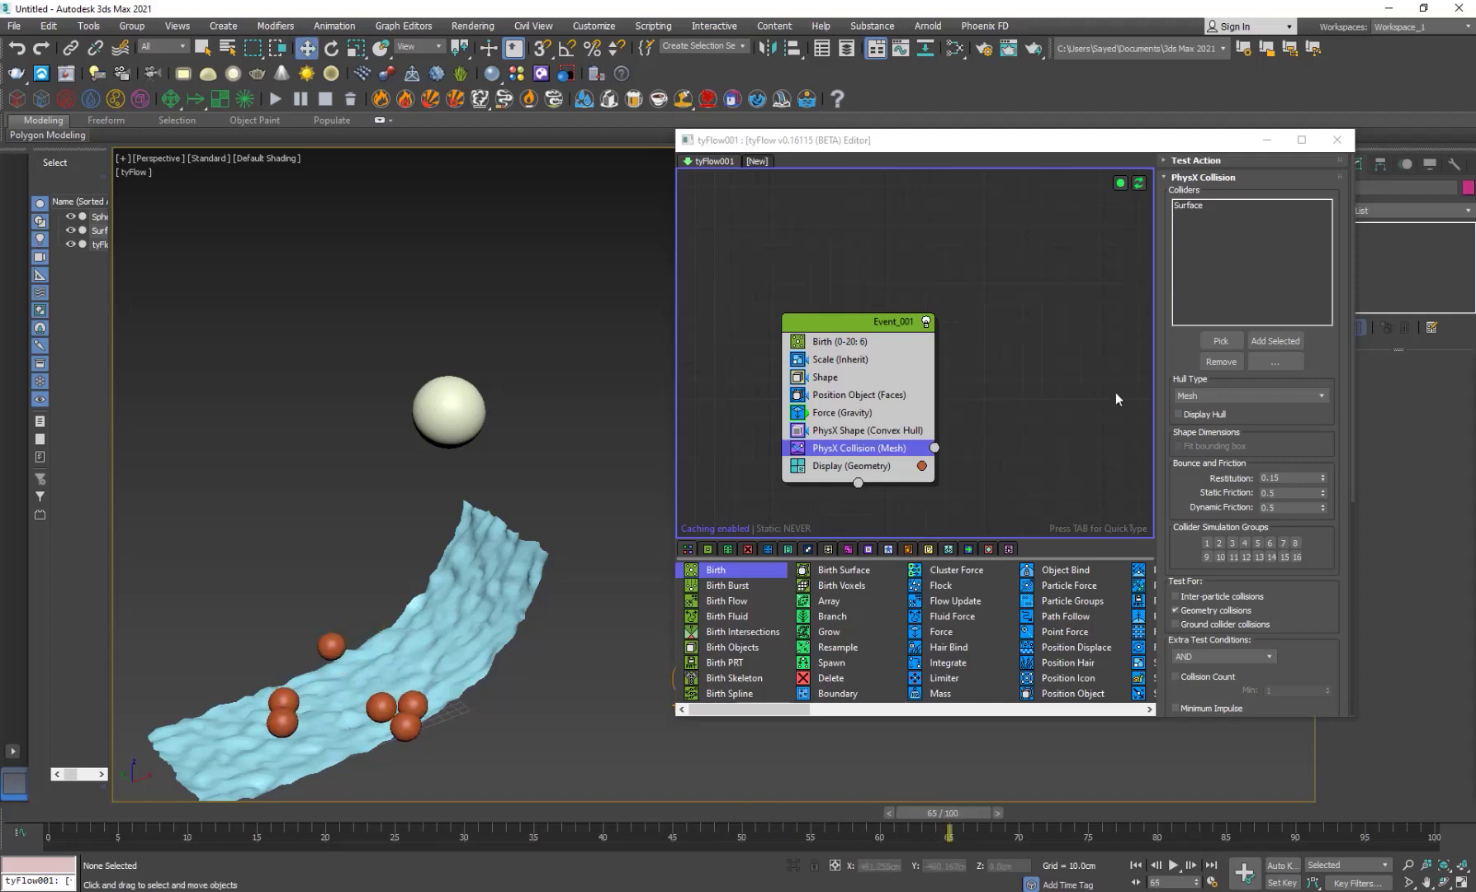
left_click_drag(571, 816, 782, 819)
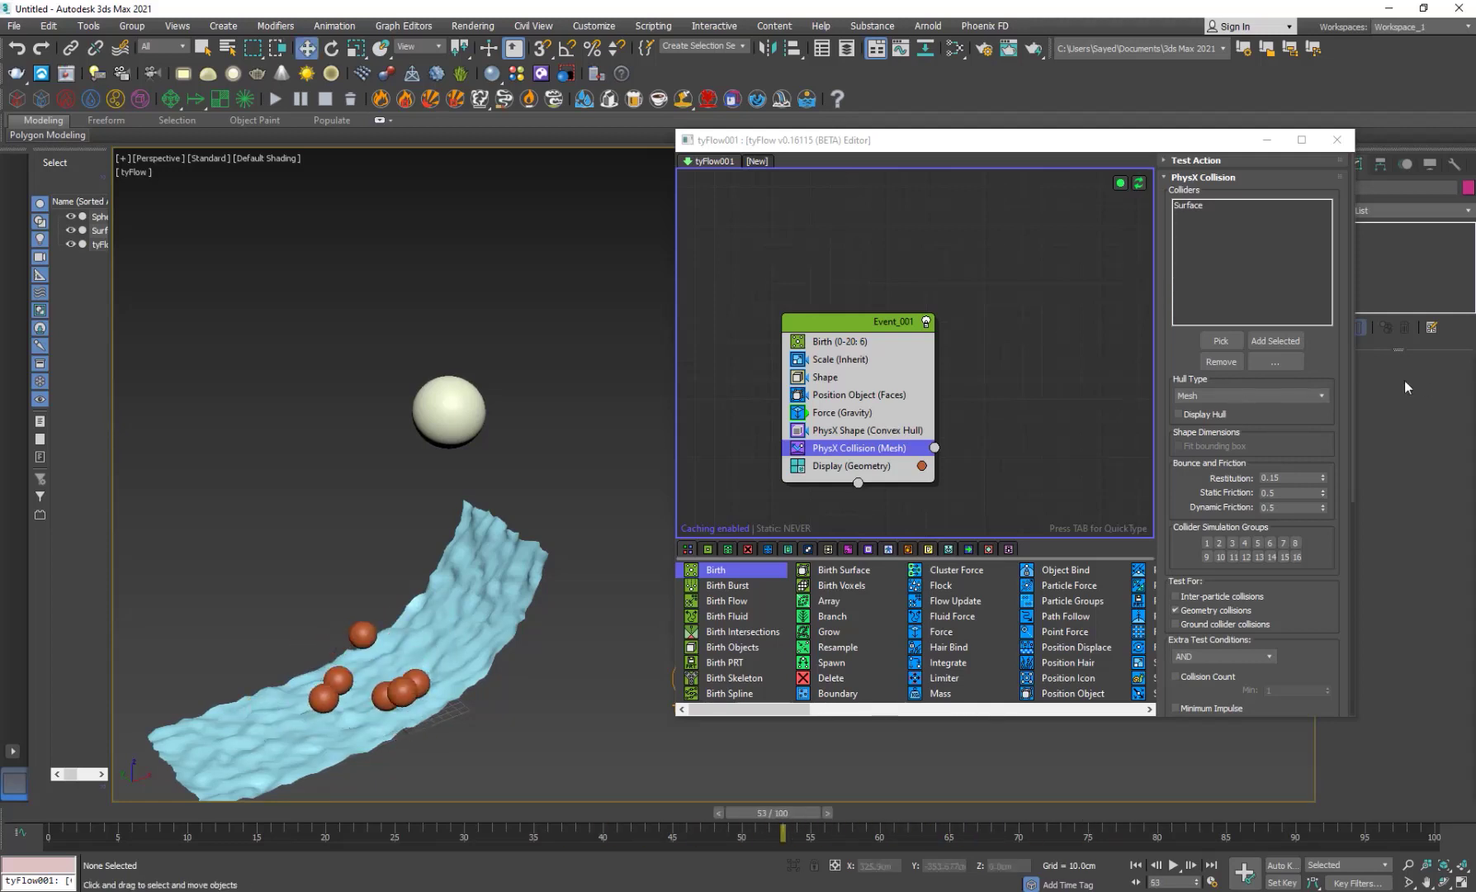
Step: Try the Convex hull type for the terrain collider over the timeline, and restore Mesh
left_click(1212, 396)
left_click(1203, 428)
left_click_drag(499, 814, 949, 830)
middle_click_drag(426, 628, 390, 568, "alt")
middle_click_drag(383, 634, 403, 675, "alt")
left_click(1192, 394)
left_click(1202, 440)
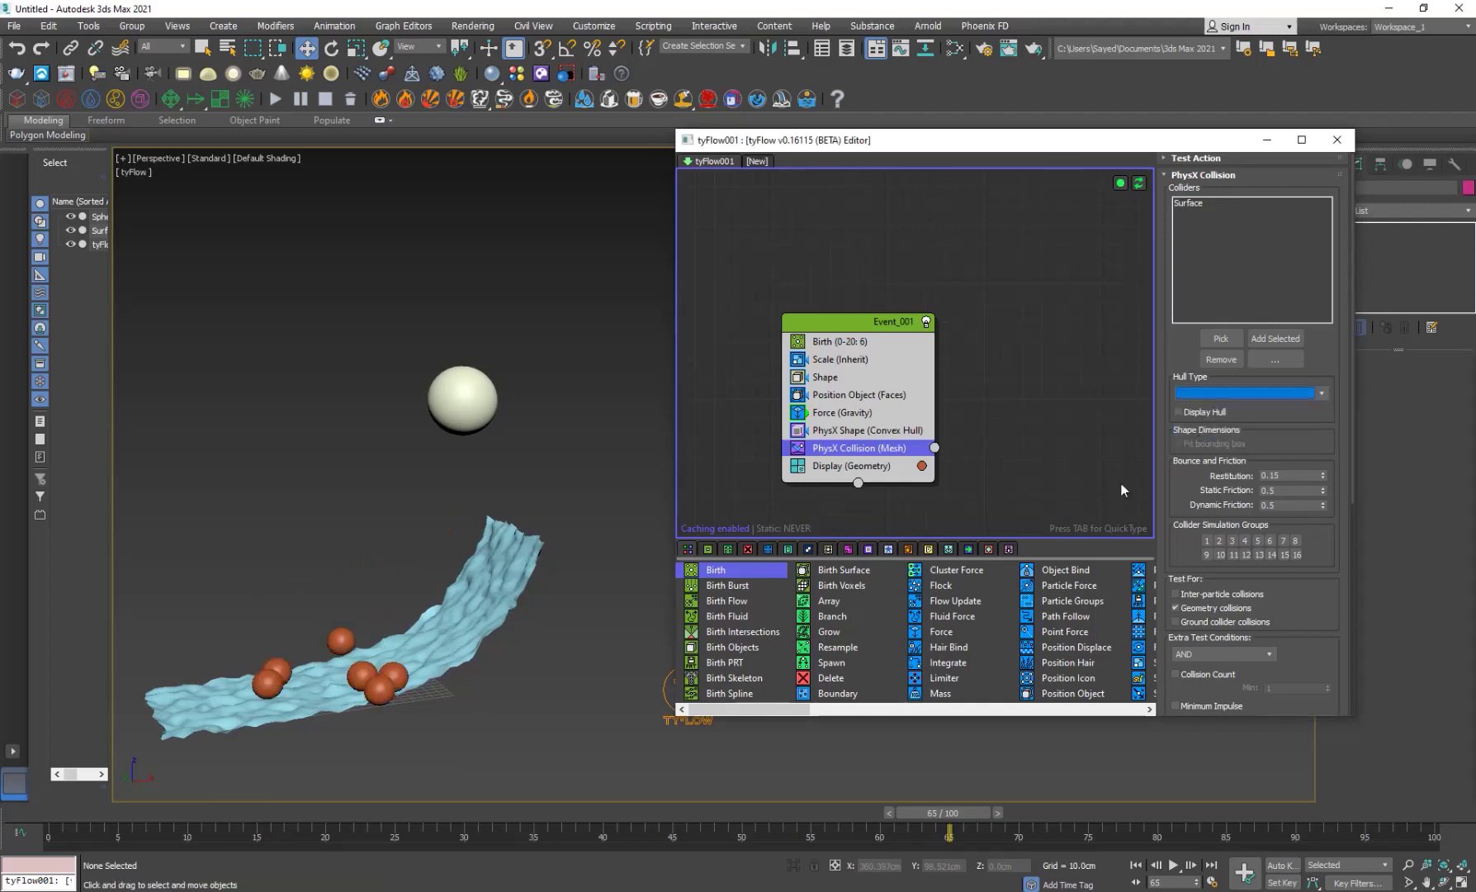
Step: Move the timeline to frame 91 and inspect the spheres' positions on the terrain
left_click_drag(449, 833, 1312, 832)
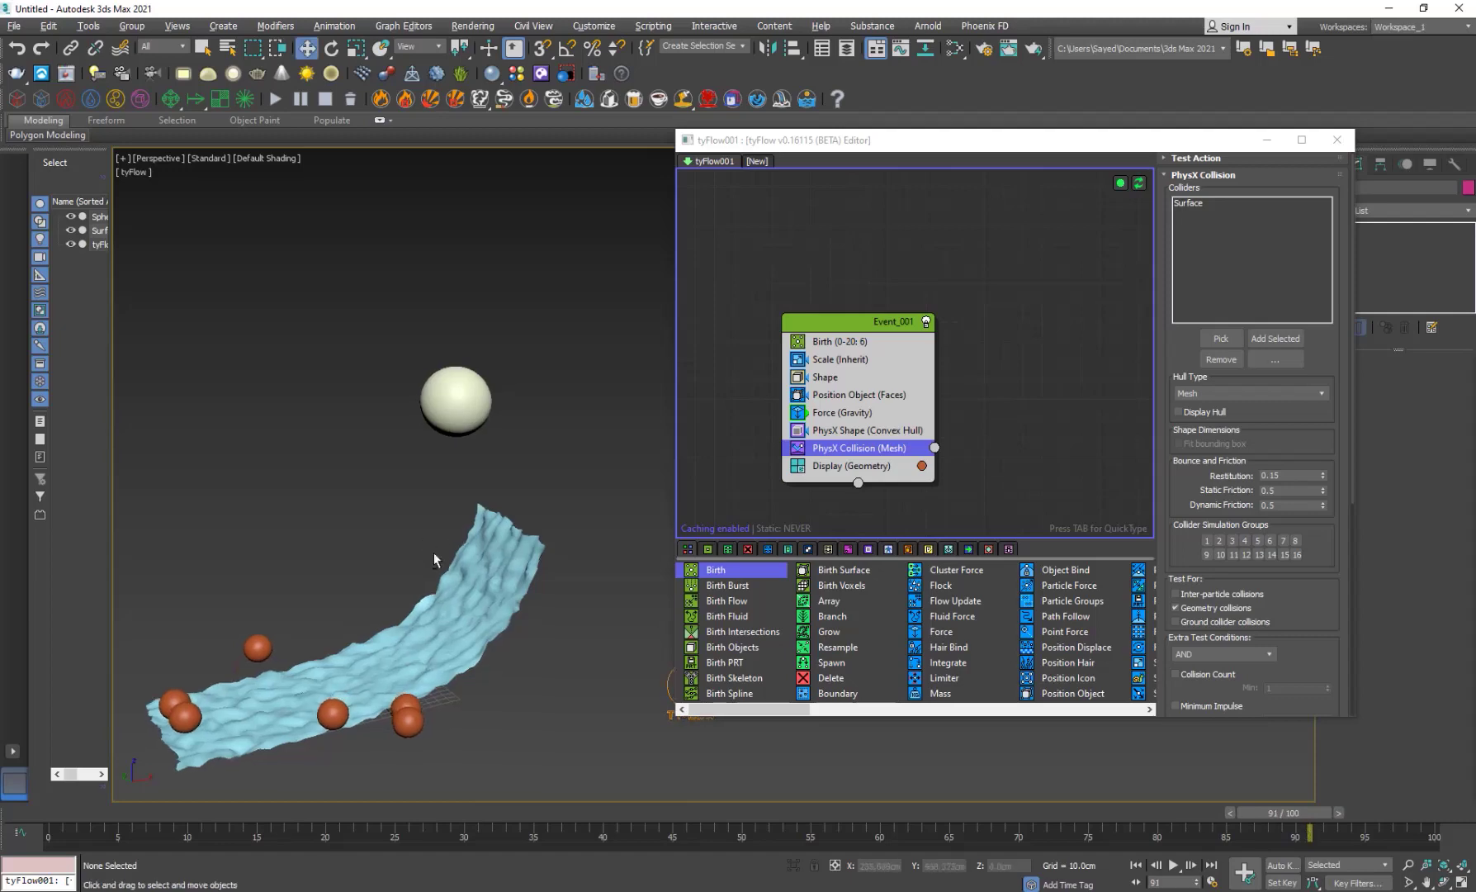
middle_click_drag(432, 553, 373, 626, "alt")
middle_click_drag(389, 722, 410, 611)
scroll(410, 611, "up", 4)
scroll(411, 611, "down", 8)
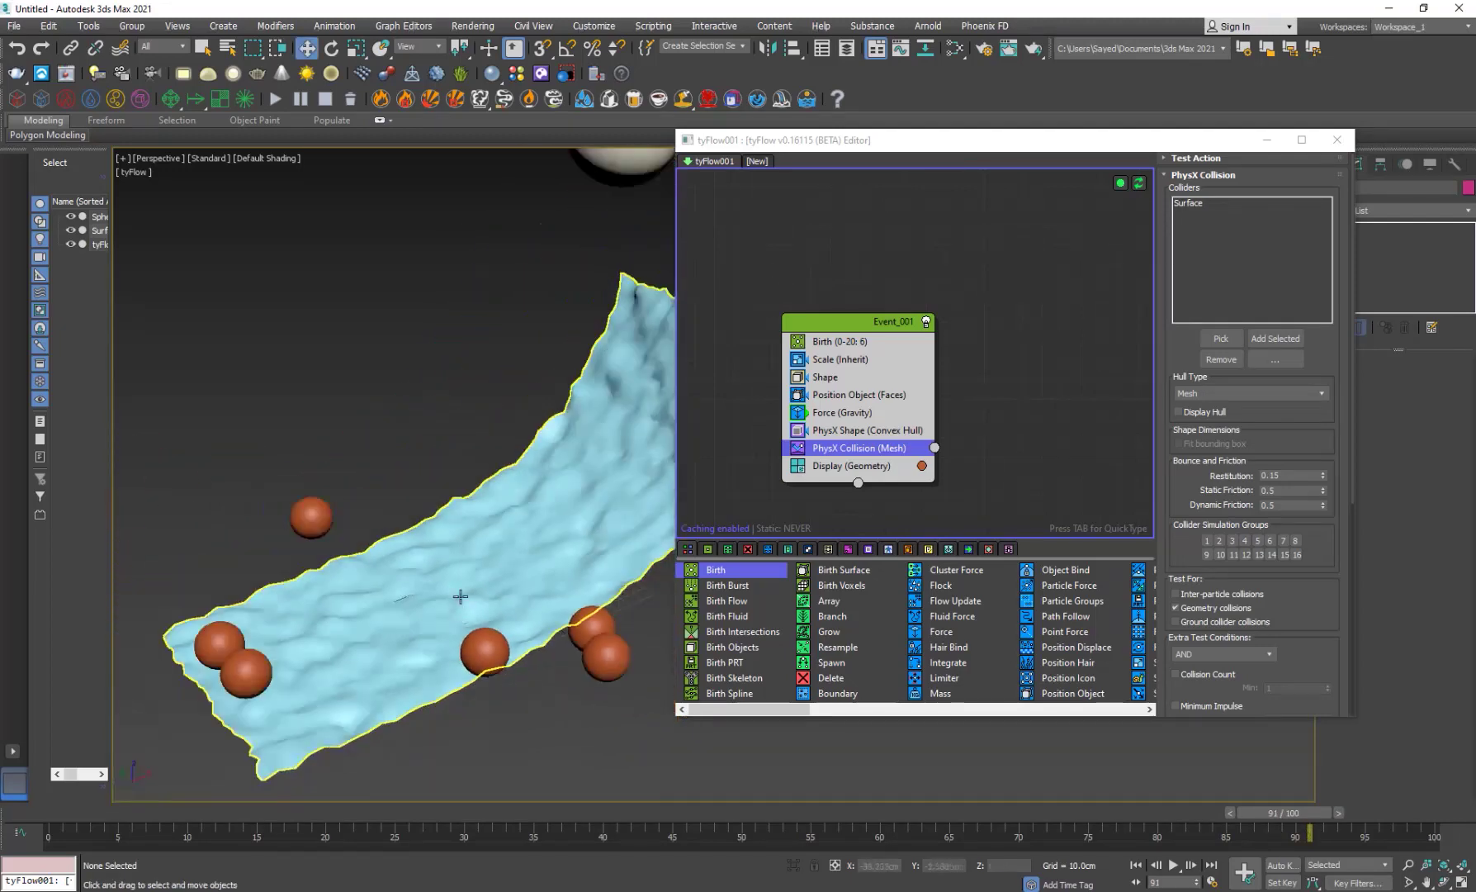
Step: Add an Export Particles operator as a separate global export event beside Event_001
scroll(501, 603, "down", 3)
middle_click_drag(1042, 437, 941, 340)
left_click(941, 339)
key("Tab")
type("expor")
key("Return")
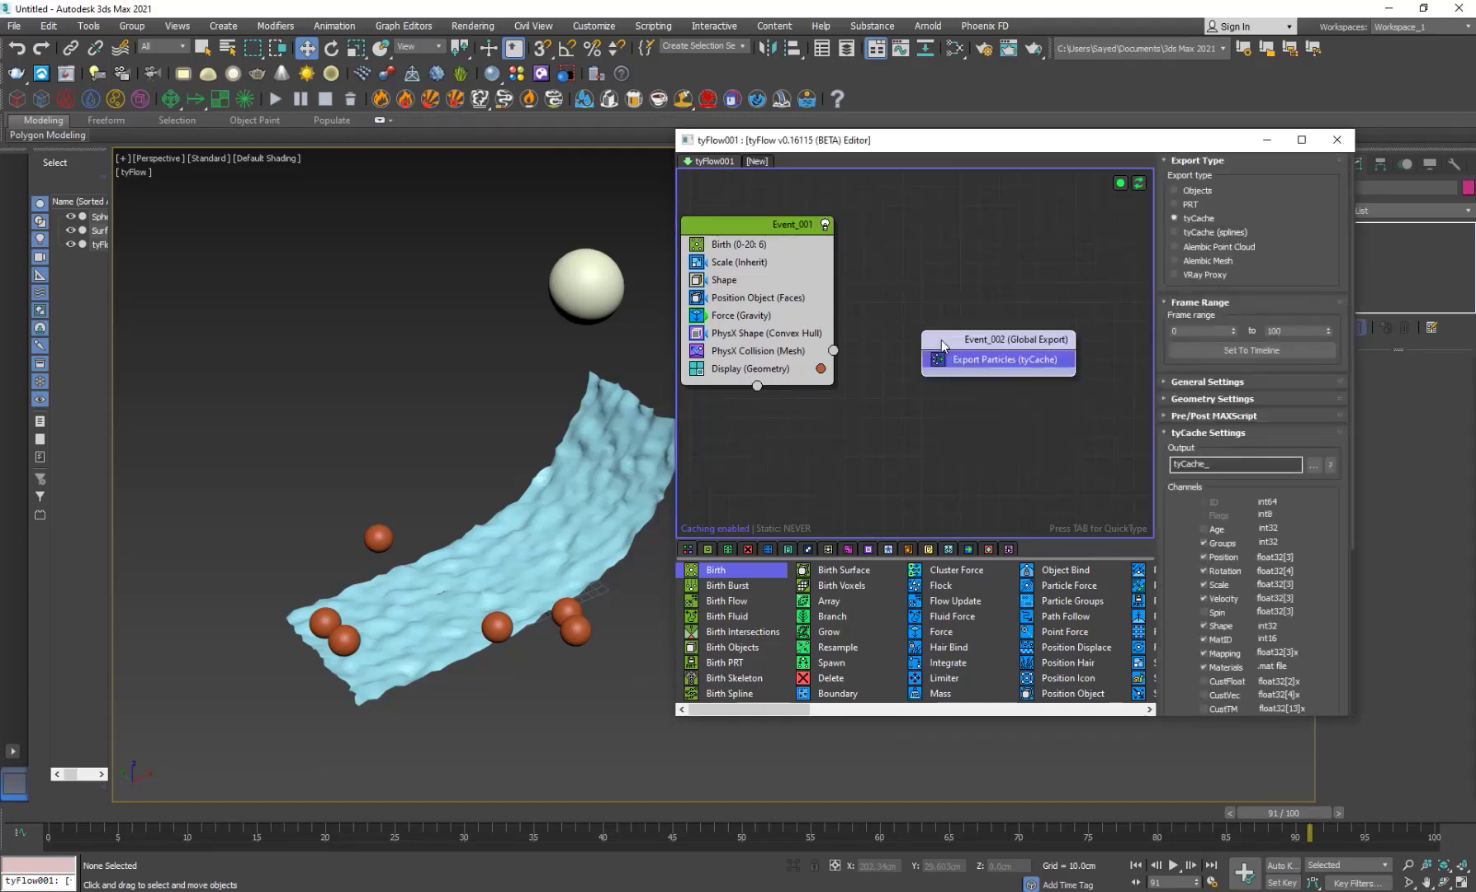
Step: Set the export type to Objects and export the particles as animated mesh nodes
left_click(1195, 192)
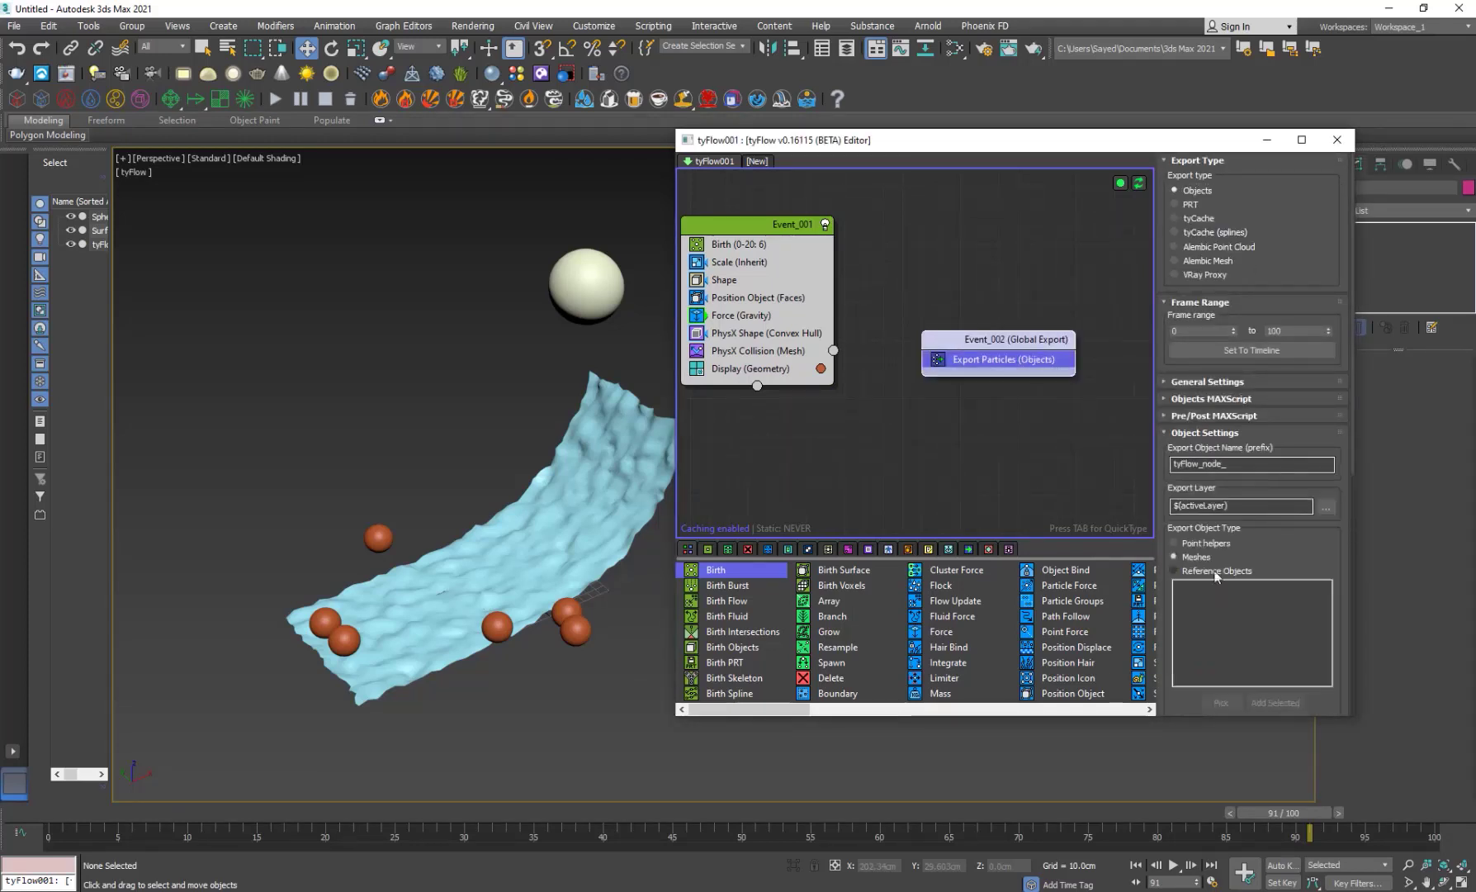
scroll(1313, 561, "down", 5)
left_click(1265, 666)
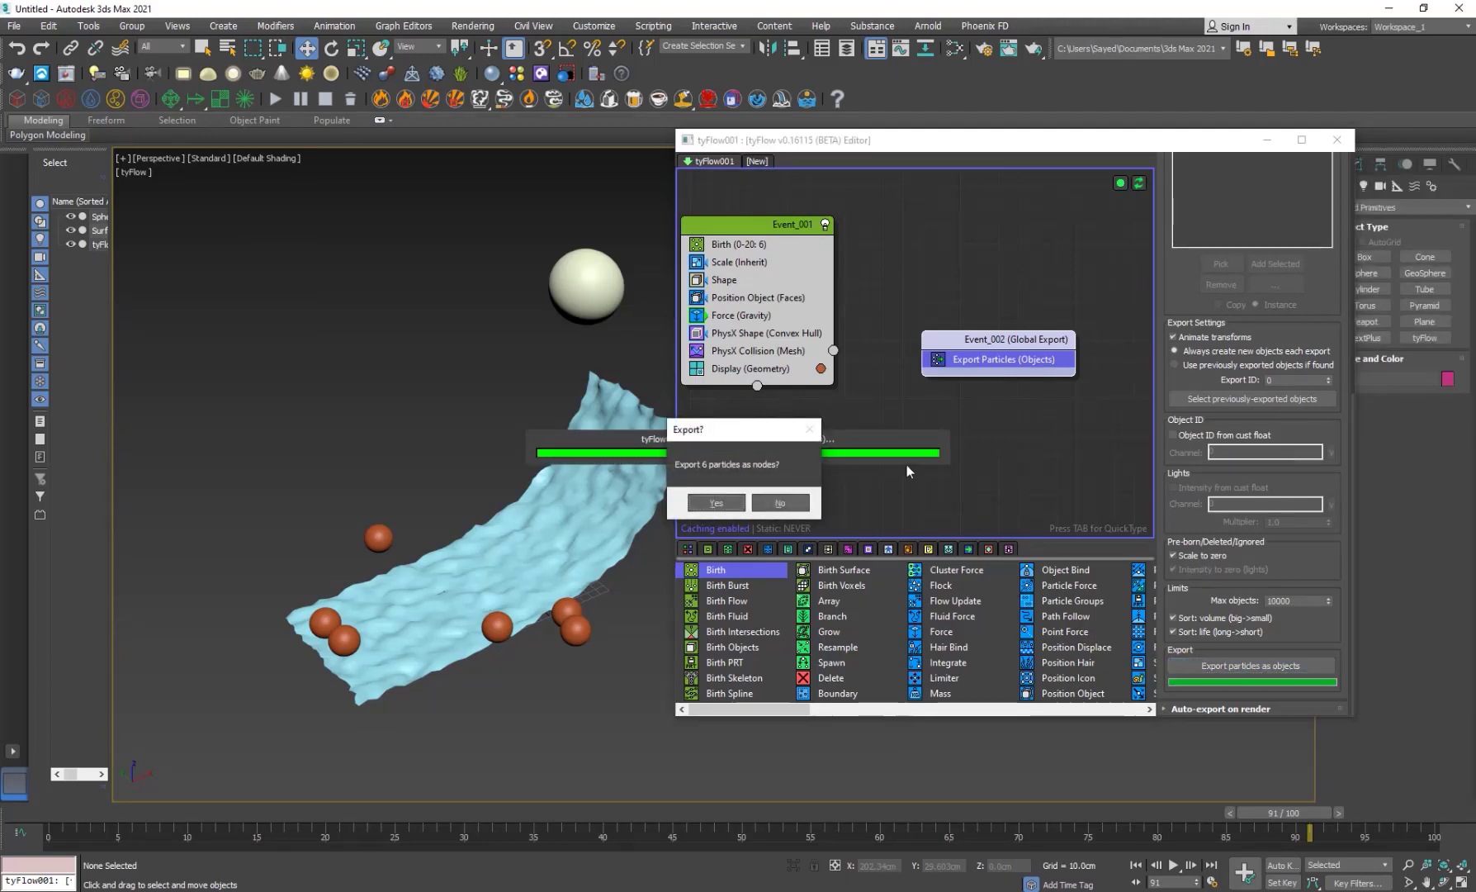
left_click(717, 503)
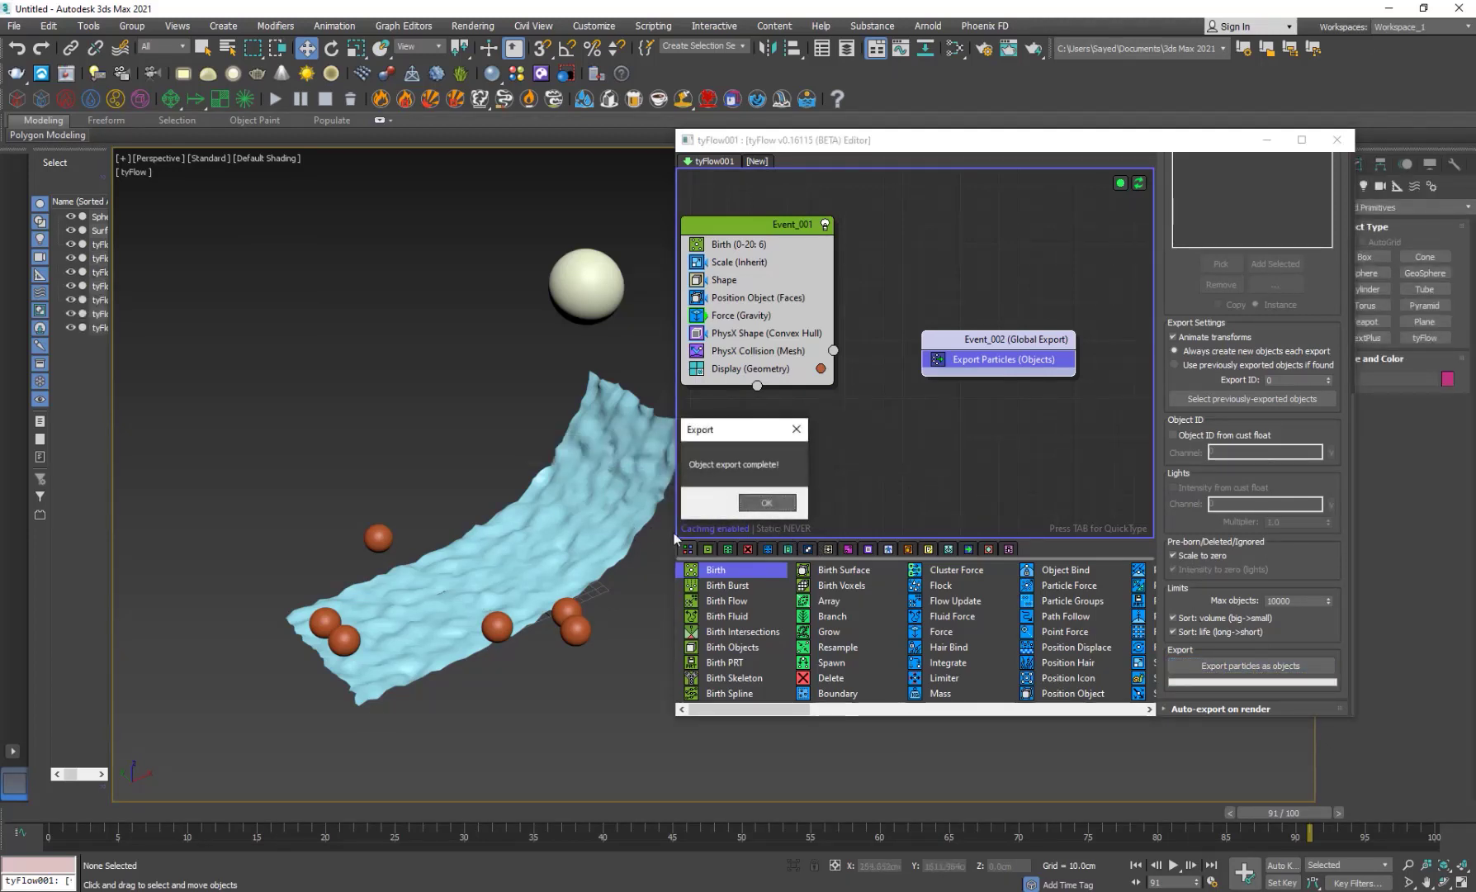
left_click(749, 505)
Step: Turn off Event_001 and check the exported spheres' baked motion along the timeline up to frame 56
left_click_drag(424, 812, 524, 813)
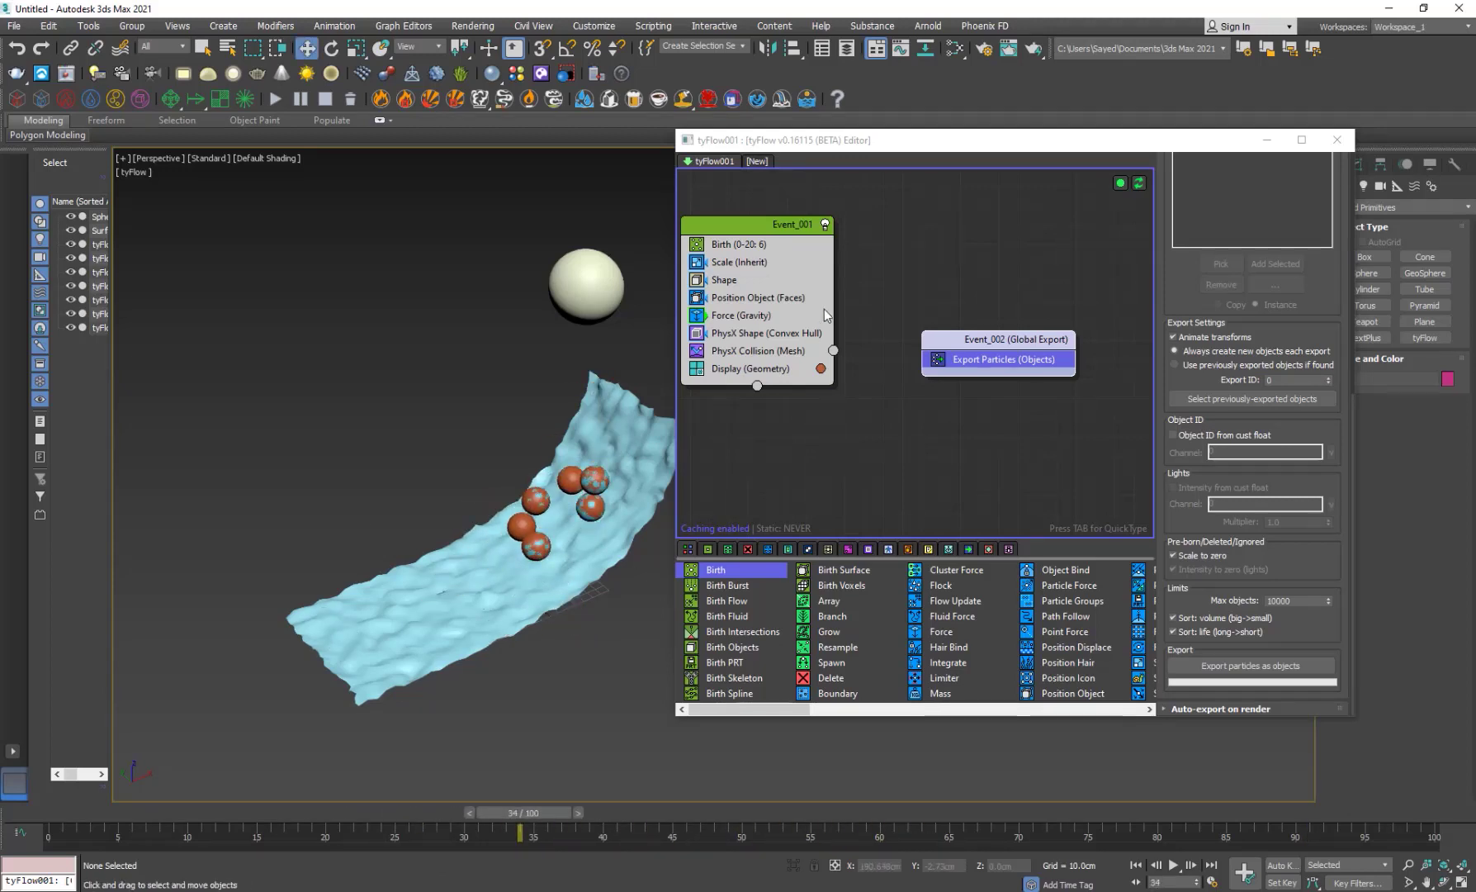
left_click(825, 224)
scroll(639, 584, "up", 4)
left_click_drag(544, 820, 812, 839)
key("w")
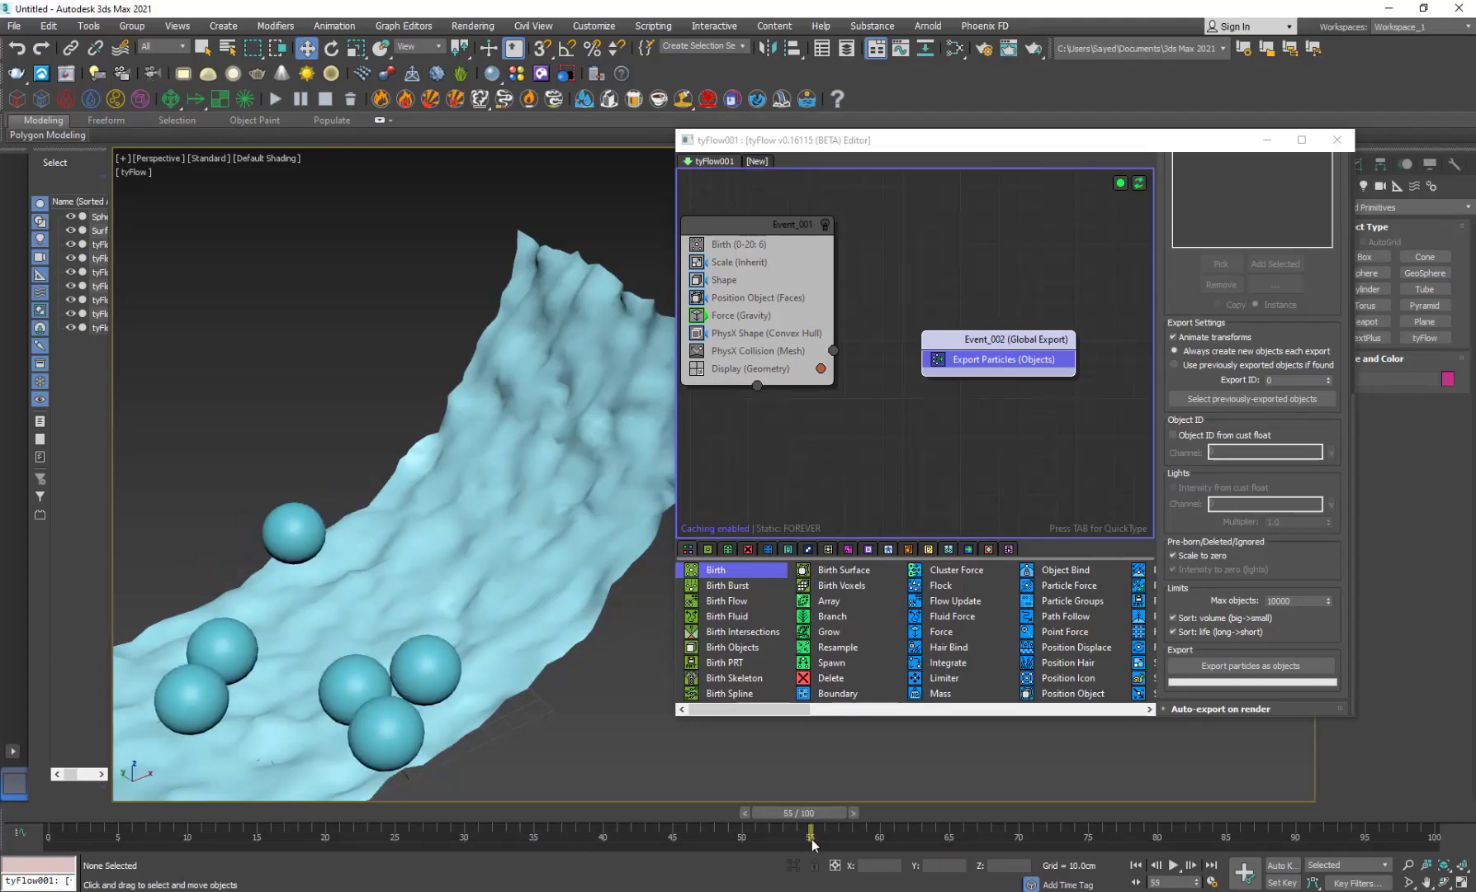
scroll(534, 591, "down", 5)
middle_click_drag(478, 689, 452, 735, "alt")
left_click(415, 562)
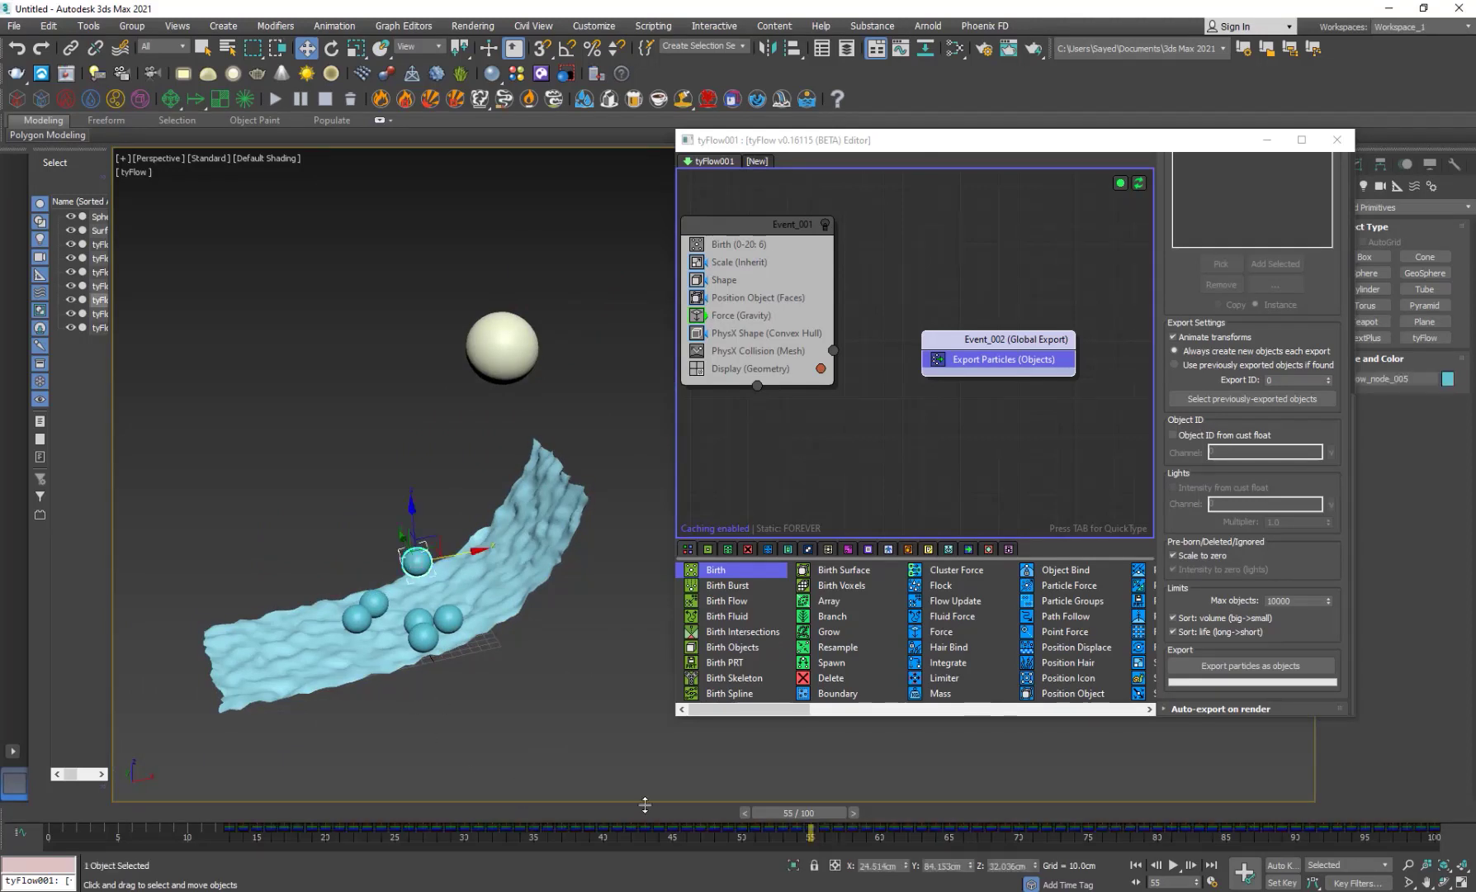
left_click_drag(579, 813, 825, 836)
Step: Create a second tyFlow in the editor, hide the large emitter sphere, and move the timeline to frame 36
left_click(756, 161)
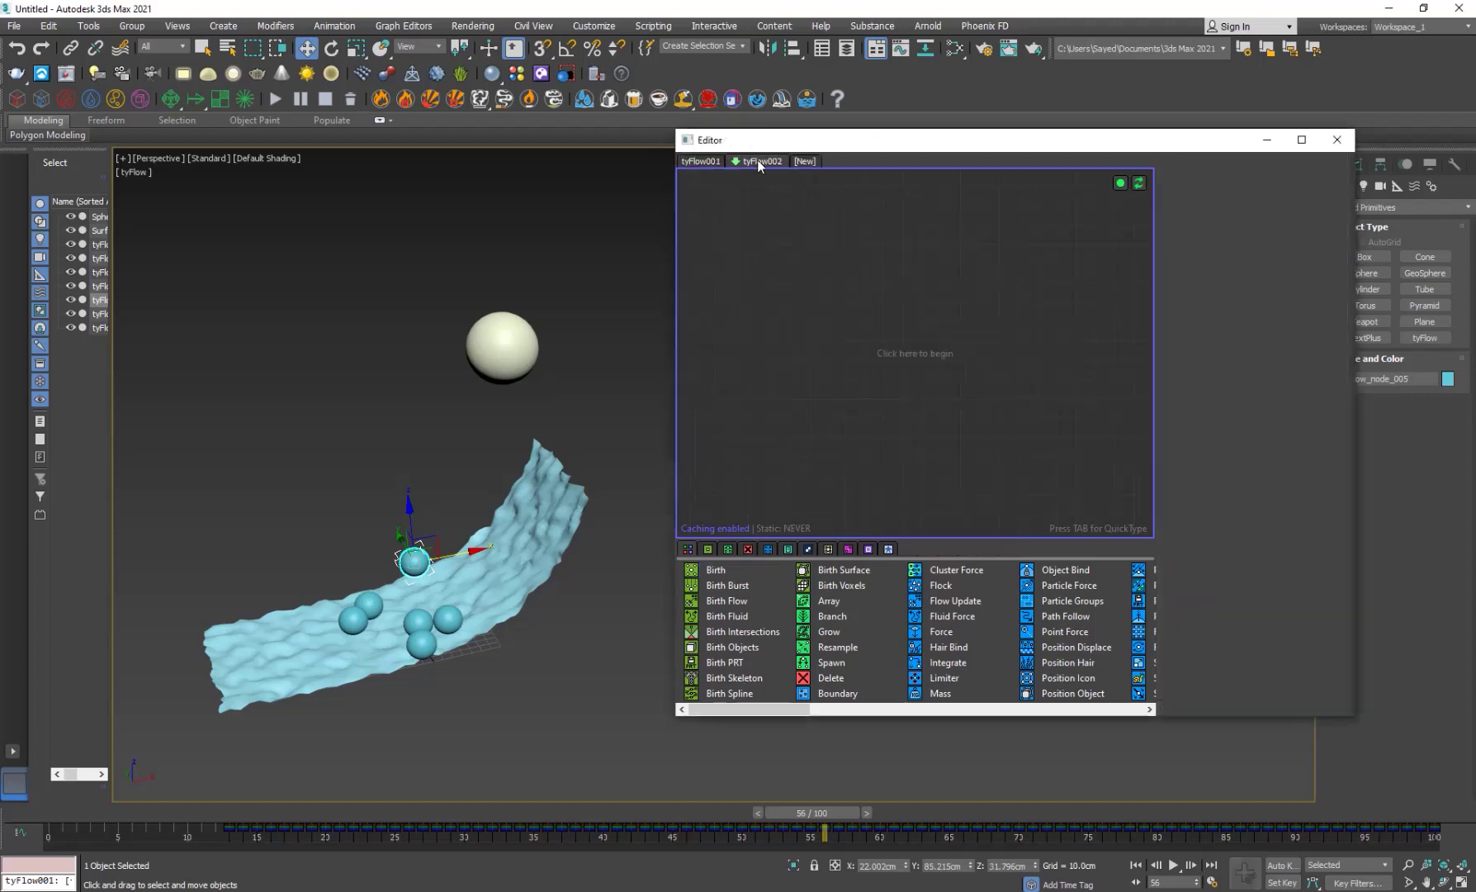
left_click(491, 353)
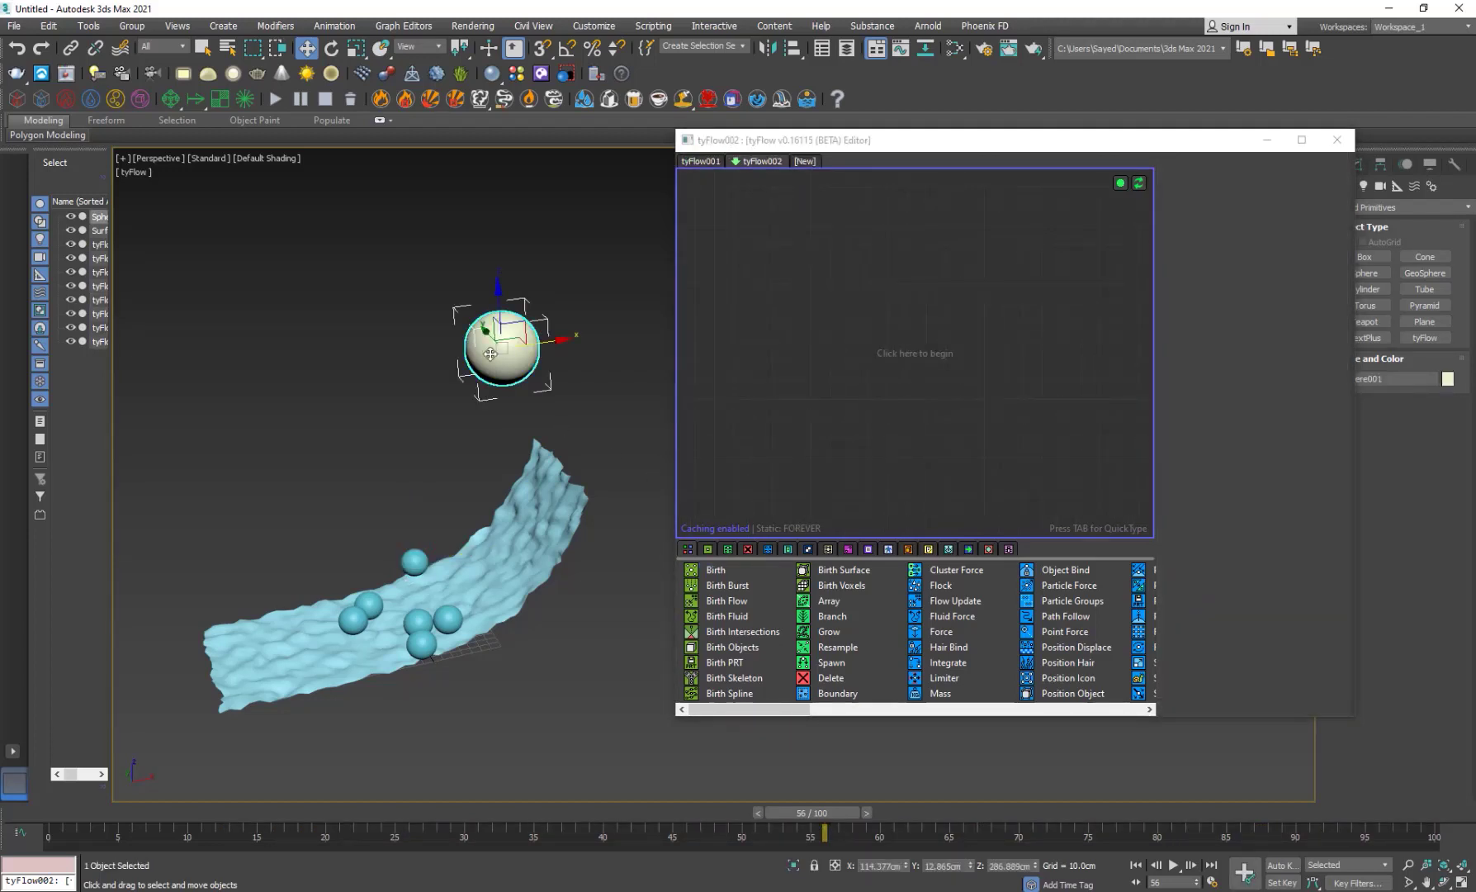
right_click(491, 354)
left_click(554, 299)
middle_click_drag(406, 744, 499, 591)
scroll(449, 604, "up", 3)
scroll(504, 547, "down", 3)
left_click_drag(349, 817, 547, 817)
Step: Start the new flow with an event containing a Birth operator
left_click(811, 342)
left_click_drag(713, 578, 768, 315)
left_click(811, 429)
Step: Add a Position Object operator between Birth and Display and pick the terrain Surface as its object
left_click(880, 308)
key("Tab")
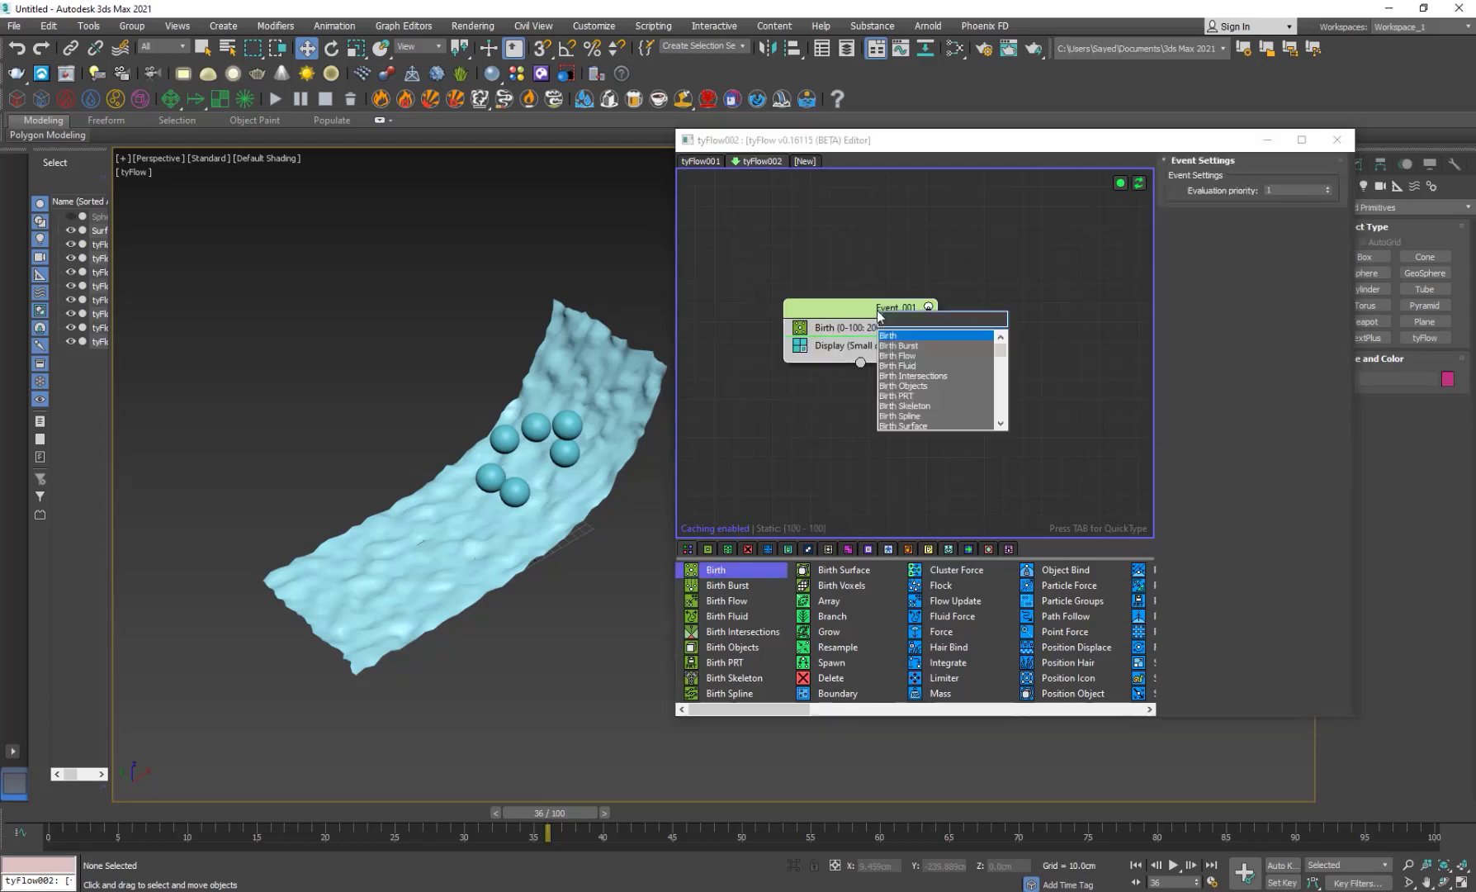
type("pos")
key("Down")
key("Down")
key("Down")
key("Return")
left_click(1221, 332)
left_click(520, 530)
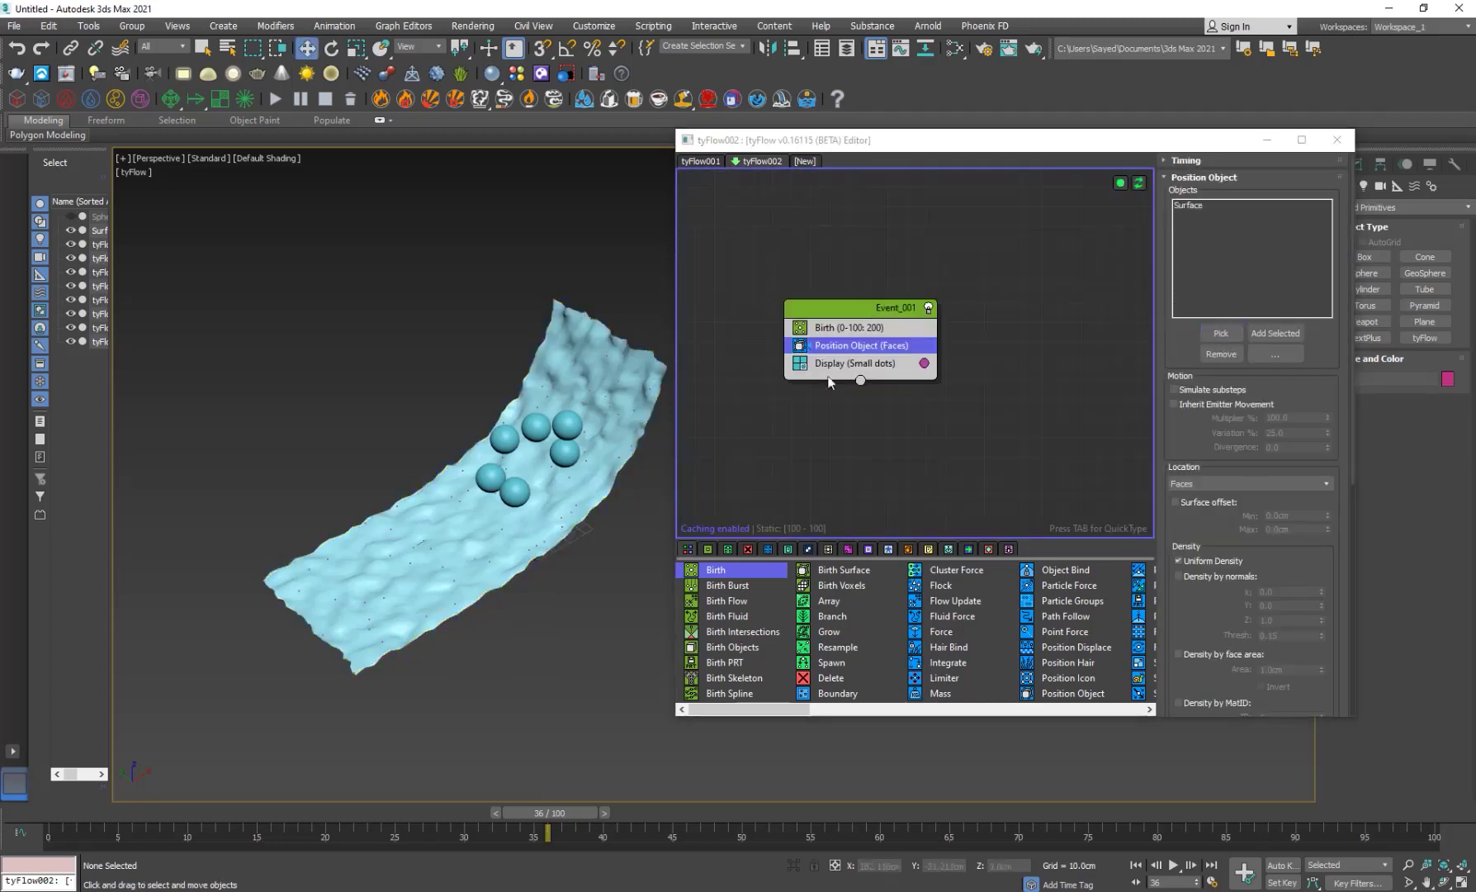
Step: Set the Birth operator's end frame to 0 and its total to 20000 particles
left_click(862, 332)
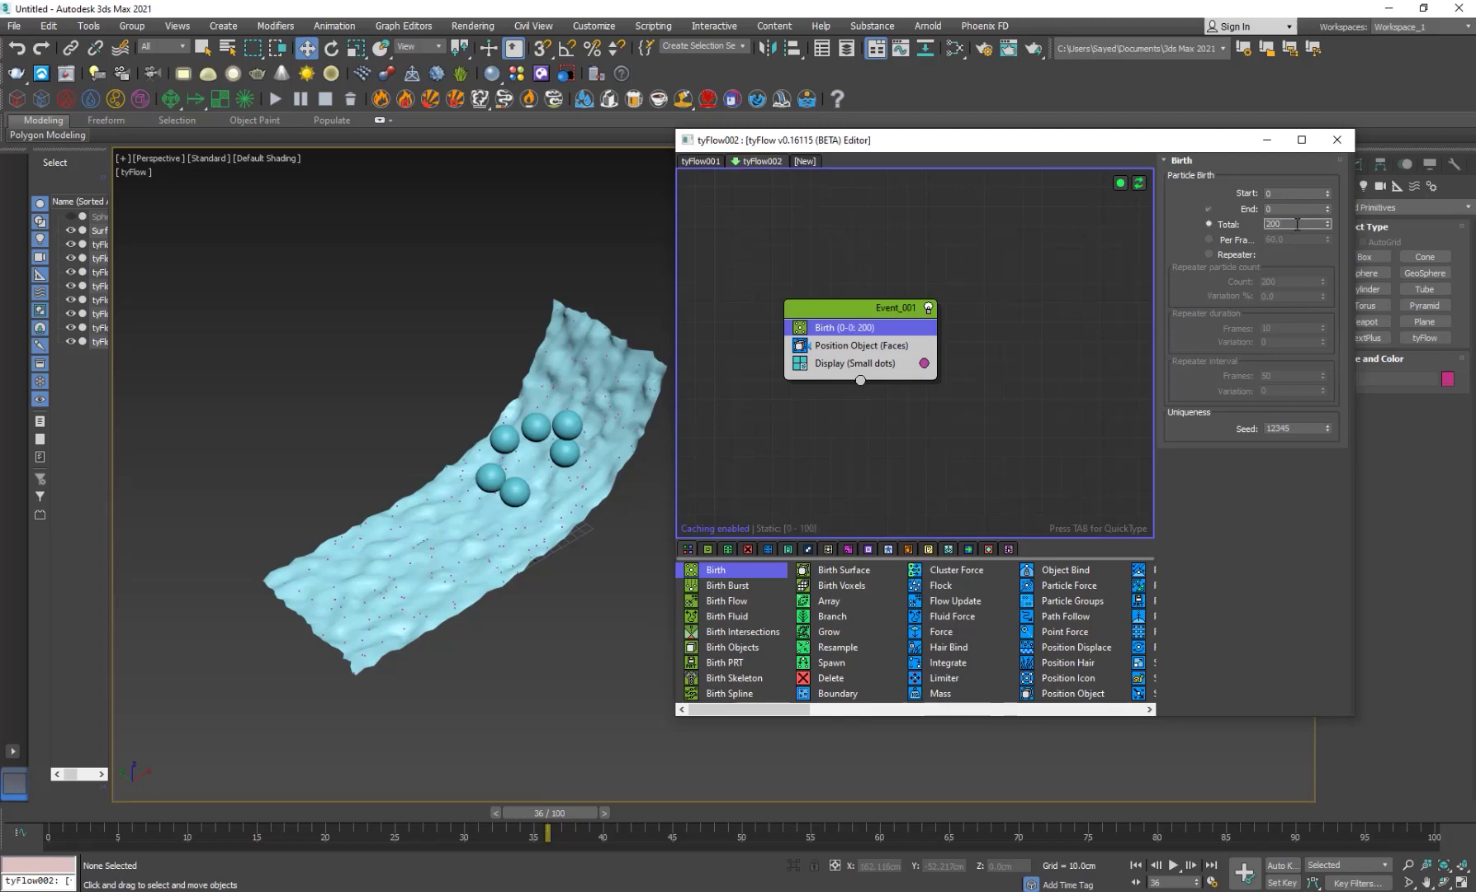
key("Return")
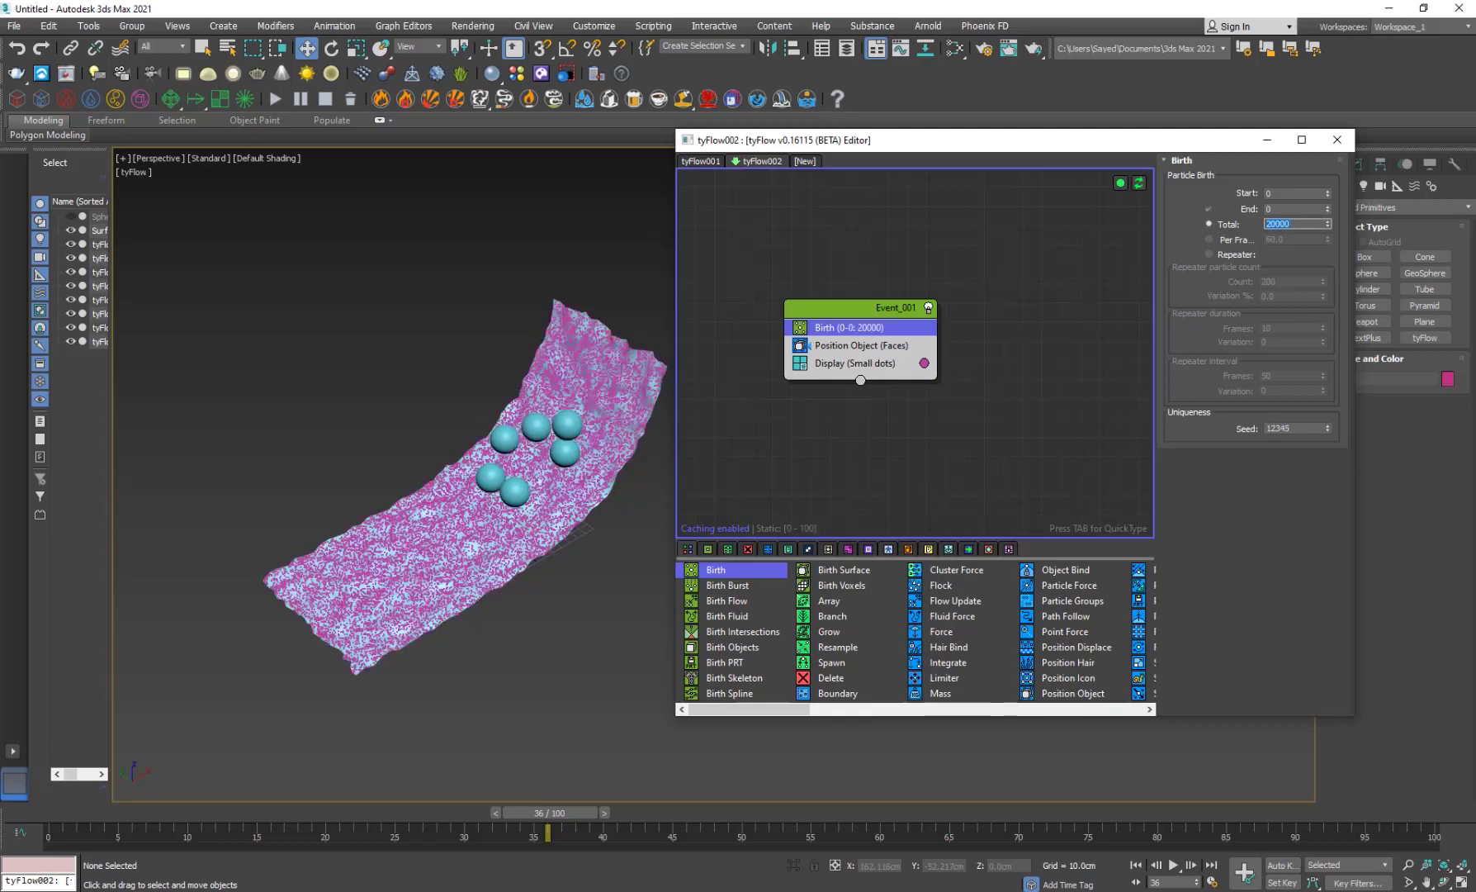
scroll(621, 502, "up", 5)
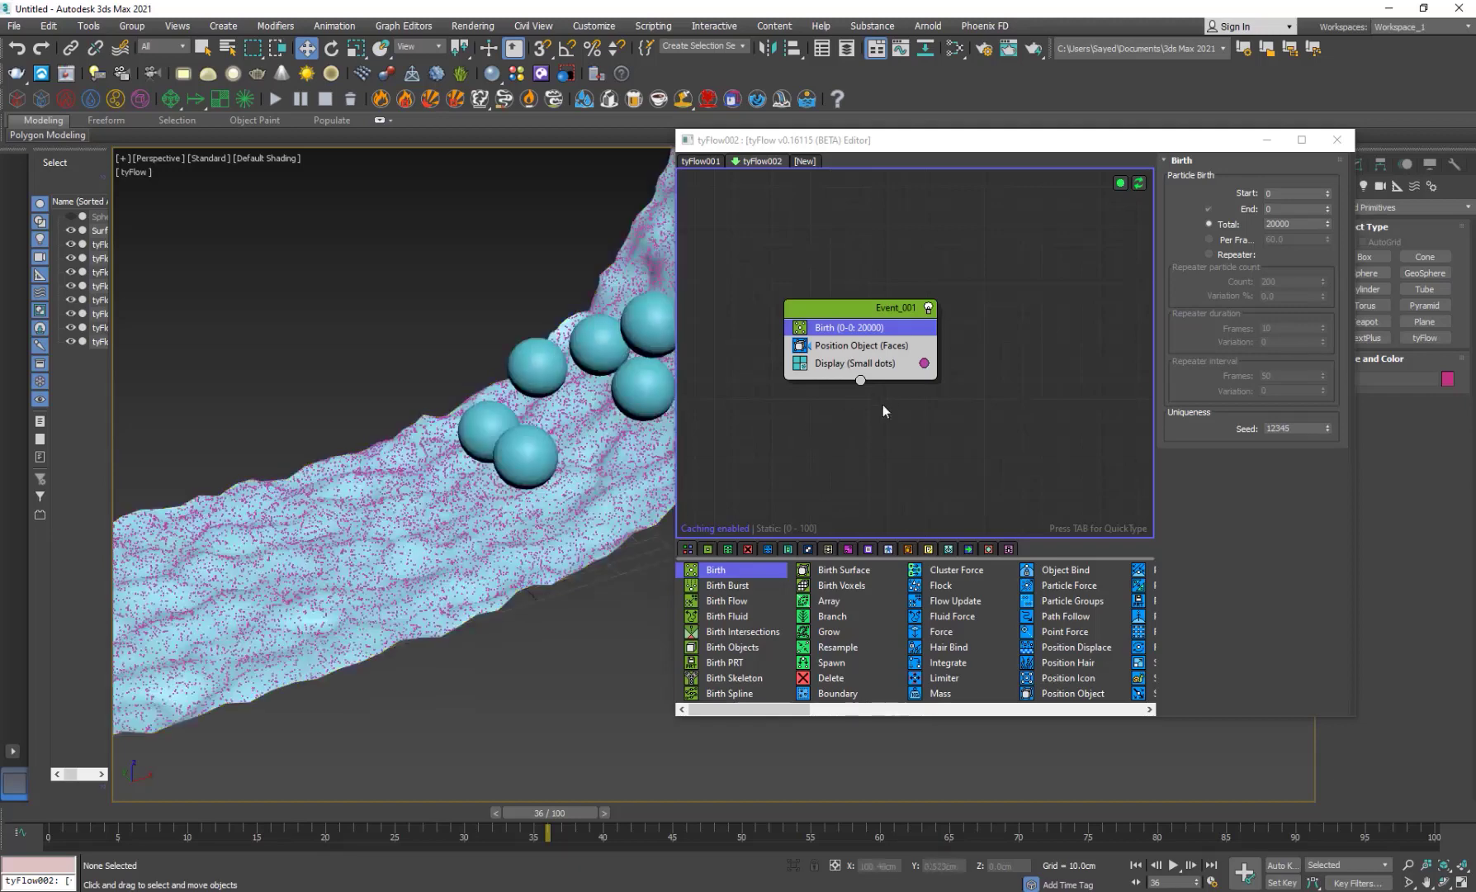
Step: Try a yellow and a darker olive display color for the terrain particles
left_click(923, 368)
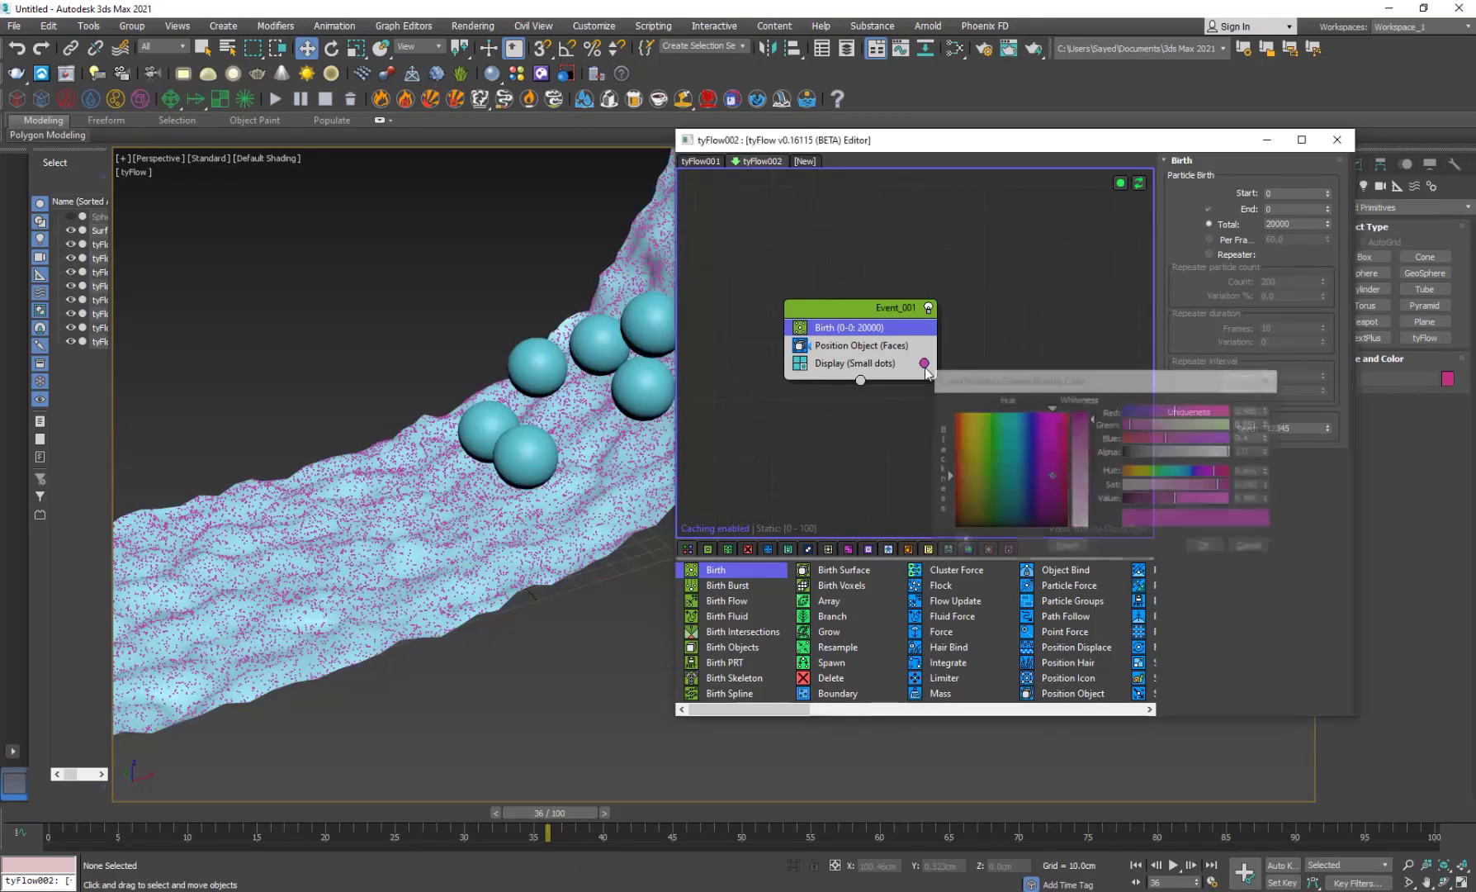
left_click(971, 424)
left_click_drag(1084, 424, 1084, 411)
left_click(1206, 548)
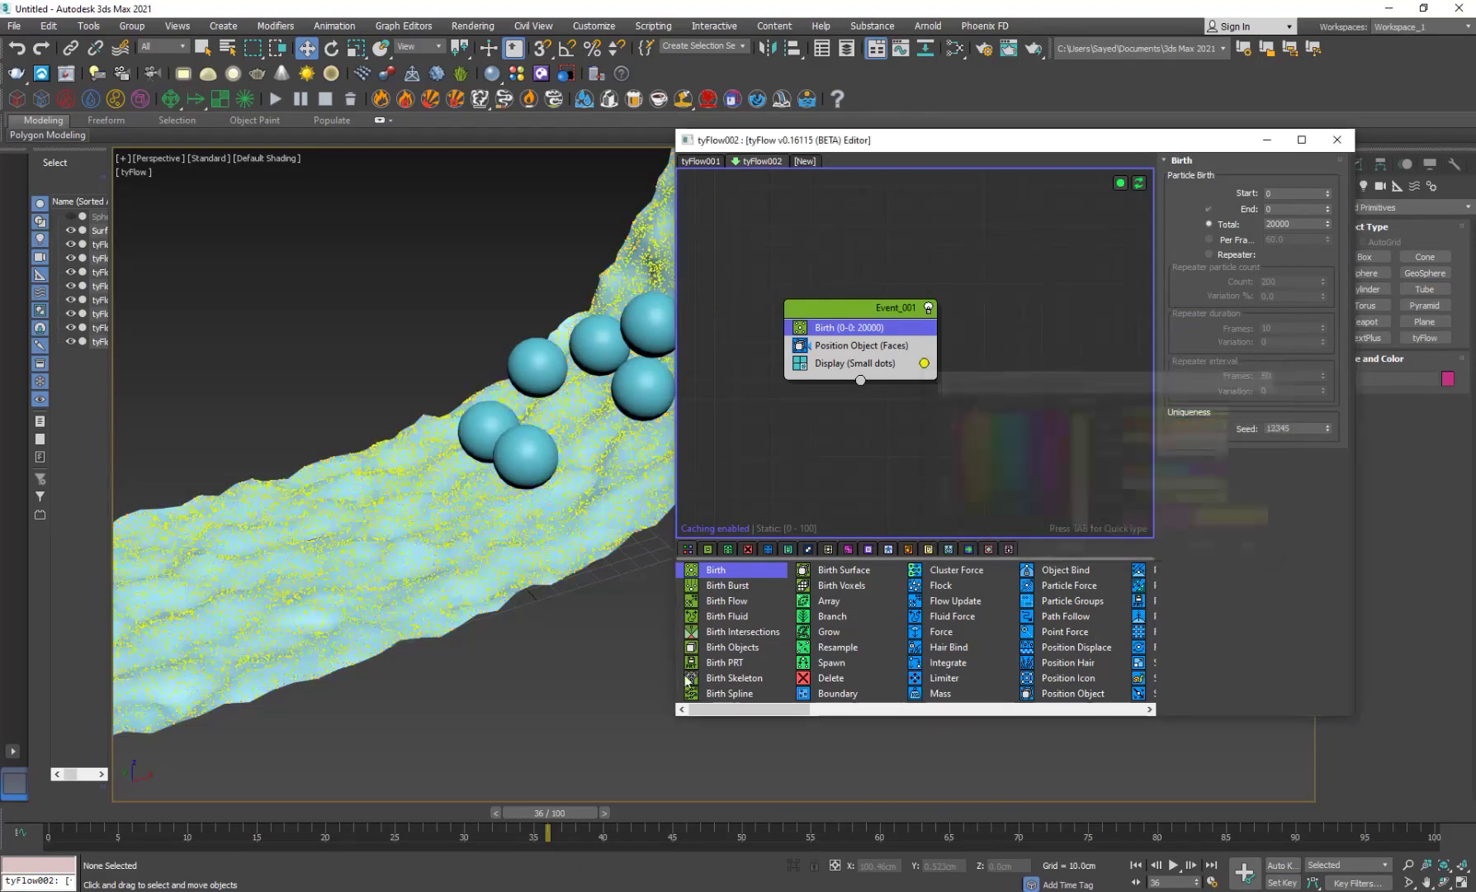
middle_click_drag(533, 533, 537, 577, "alt")
left_click(924, 364)
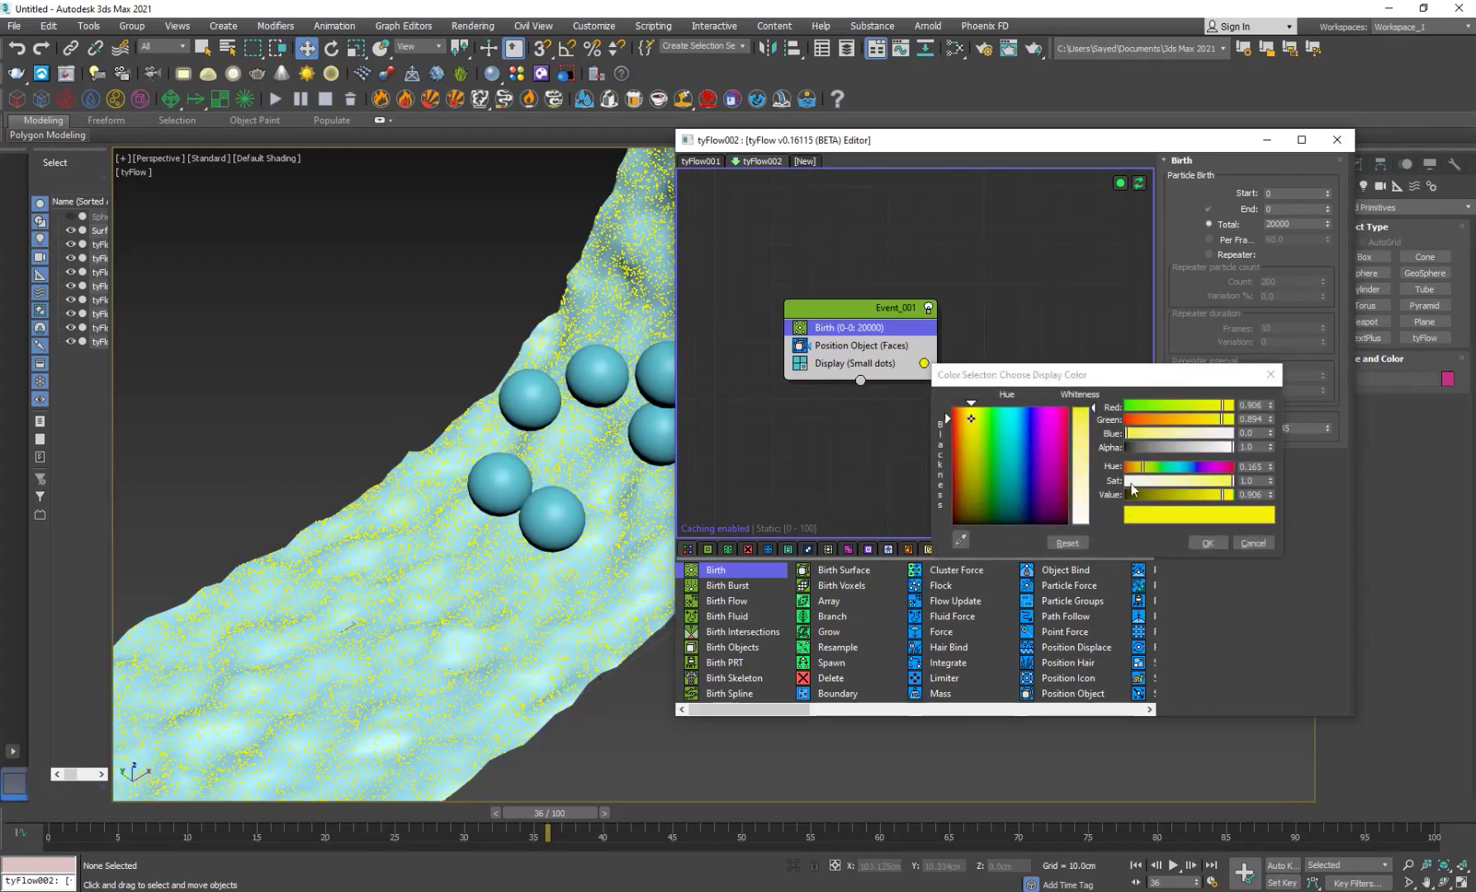
left_click(1162, 495)
left_click(1184, 481)
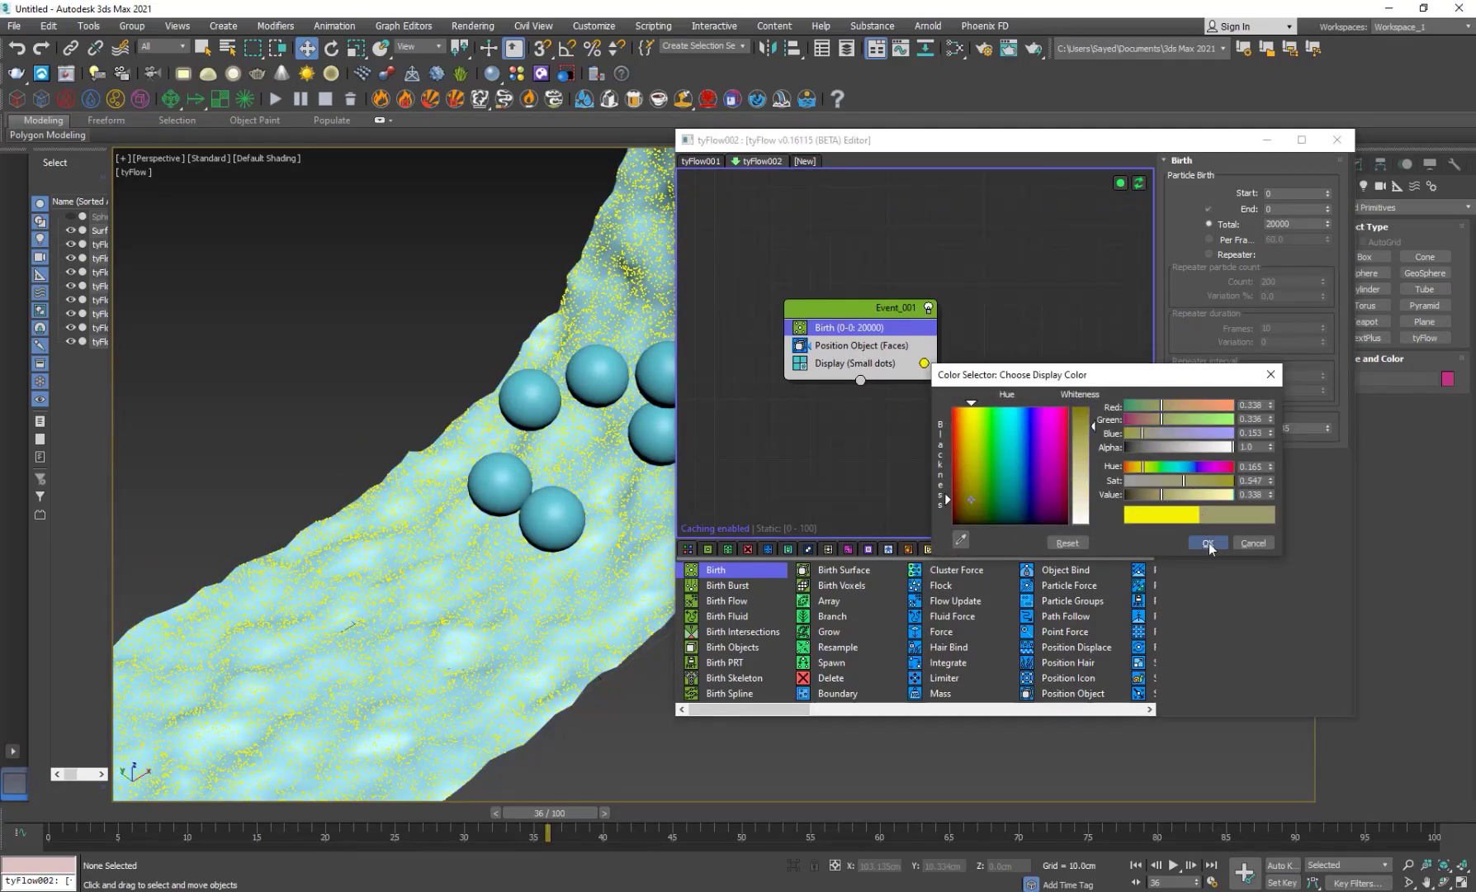
left_click(1207, 545)
Step: Set the Display operator's particle color to white
left_click(924, 364)
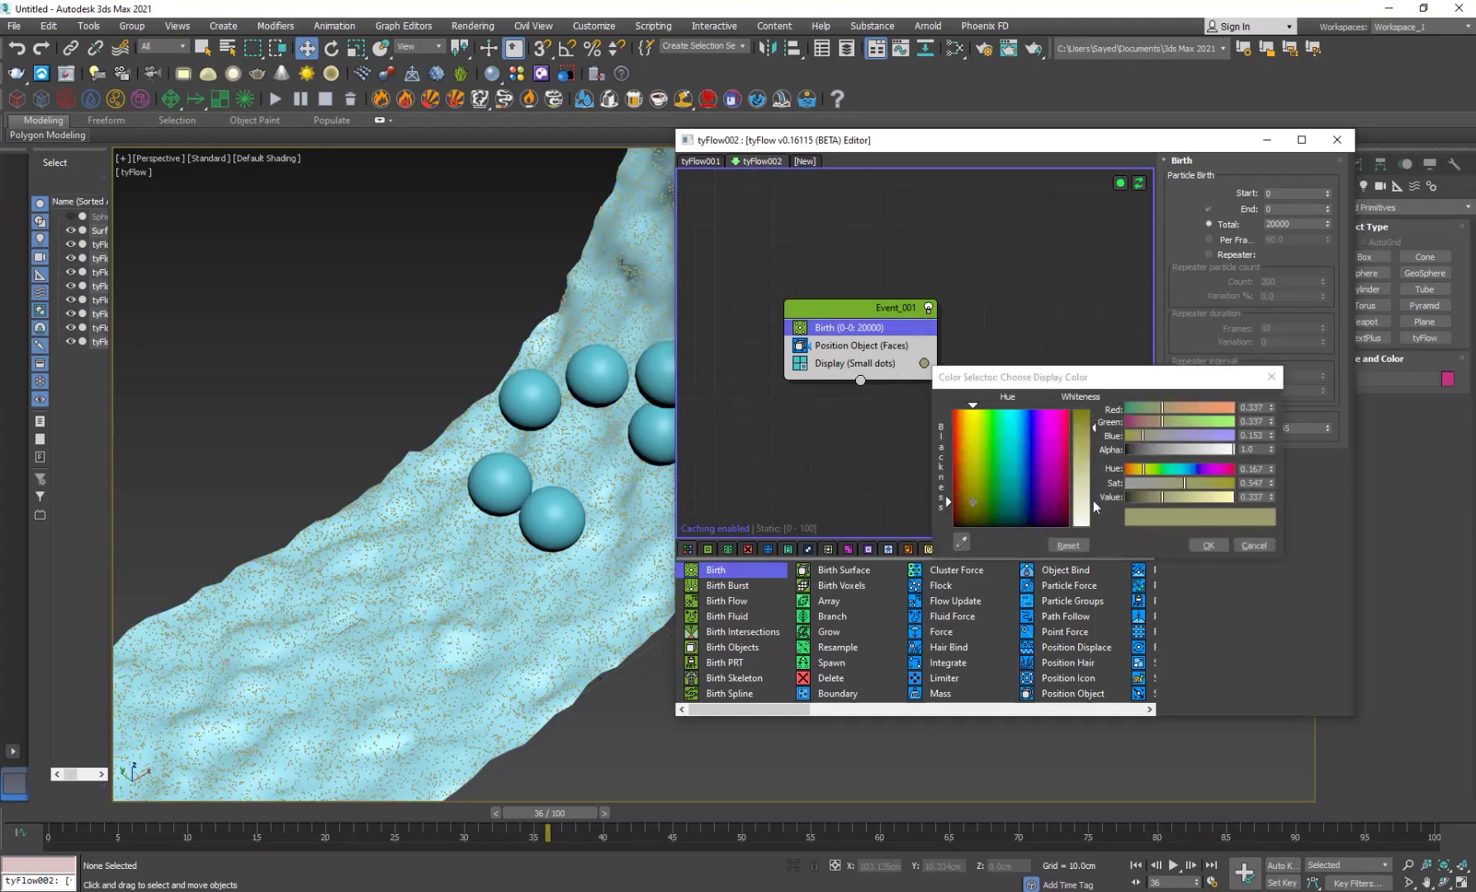
left_click(1201, 548)
middle_click_drag(607, 602, 592, 531, "alt")
Step: Switch the renderer to V-Ray 5, update 1 and add a Standard (Legacy) material for the selected terrain surface
left_click(607, 520)
key("m")
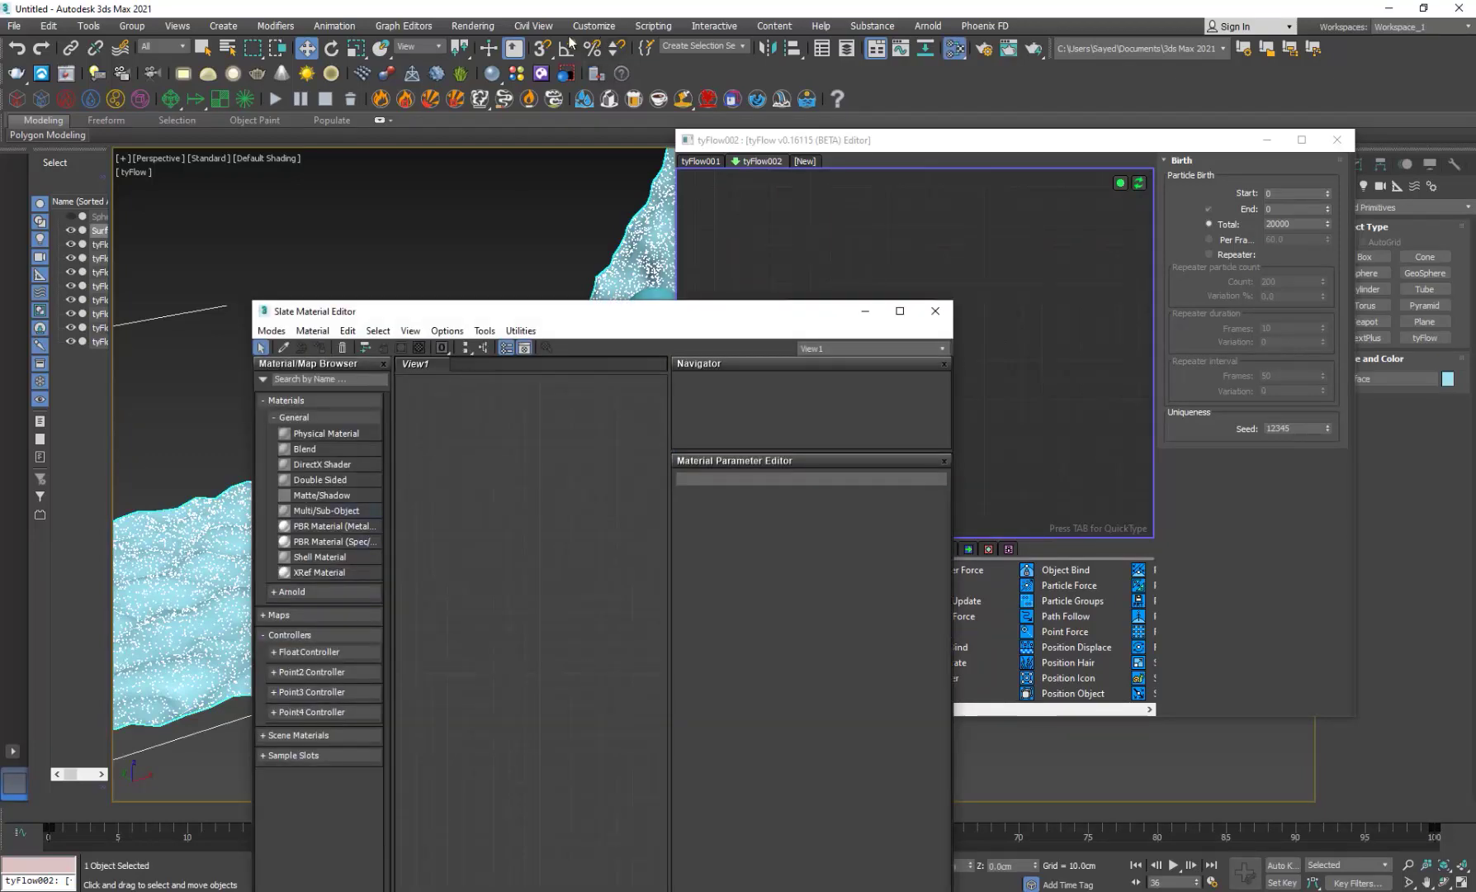
left_click(475, 25)
left_click(495, 108)
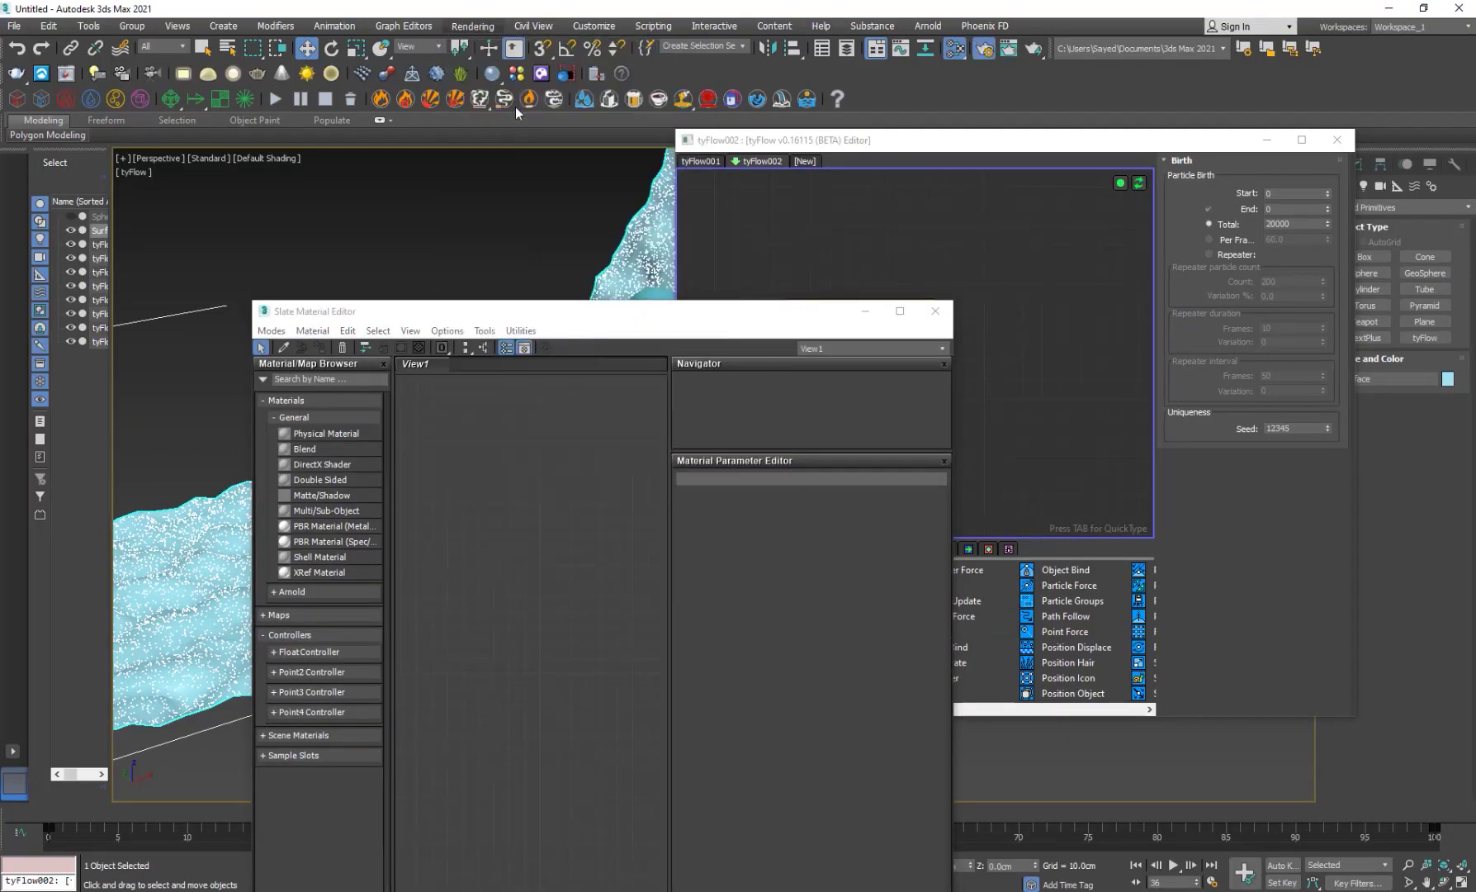
left_click(986, 148)
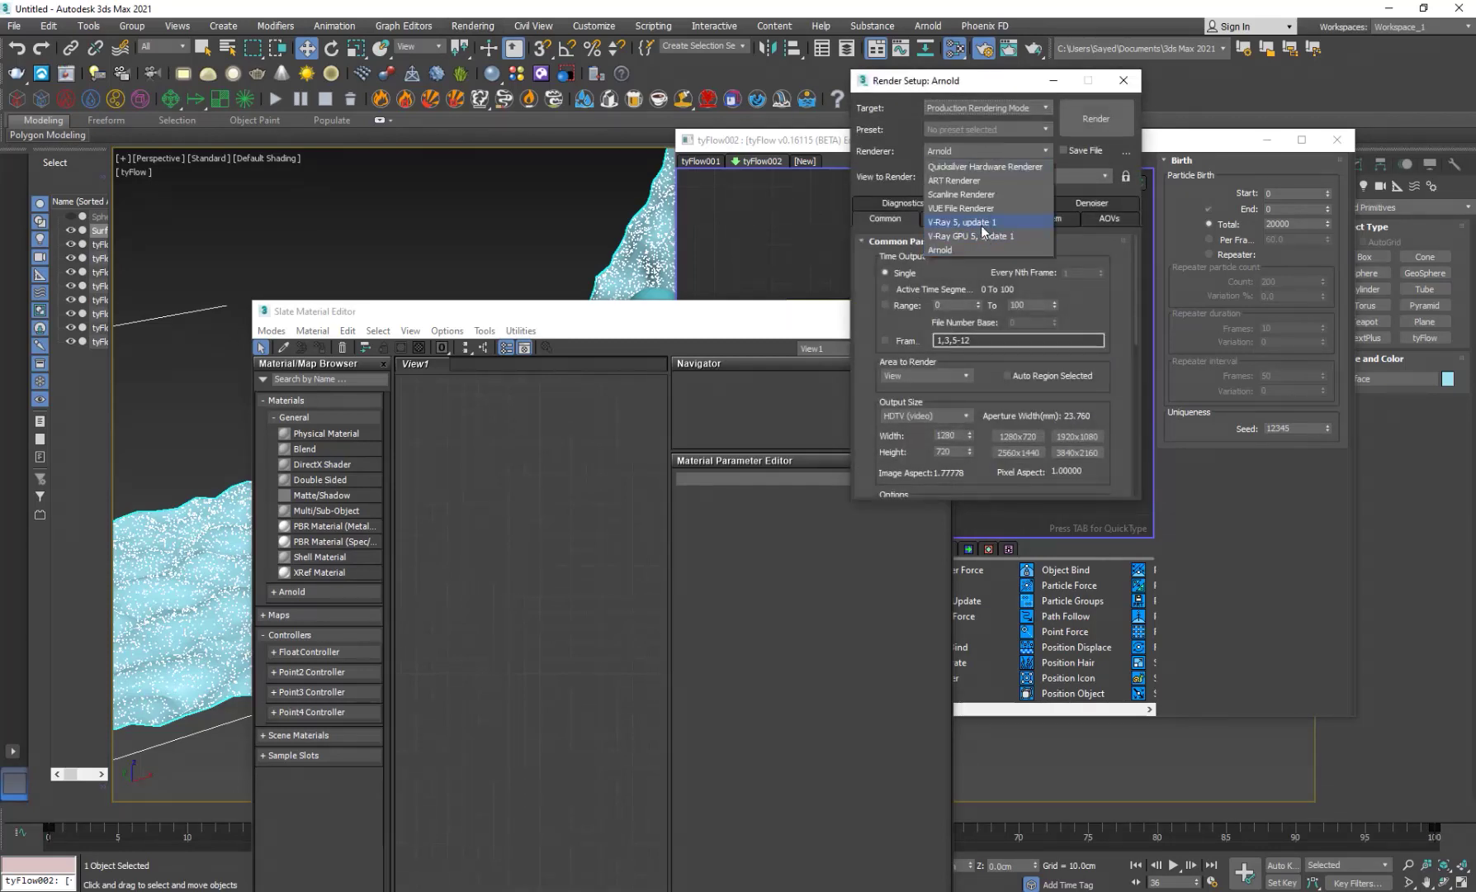
left_click(975, 181)
left_click(1124, 83)
double_click(323, 654)
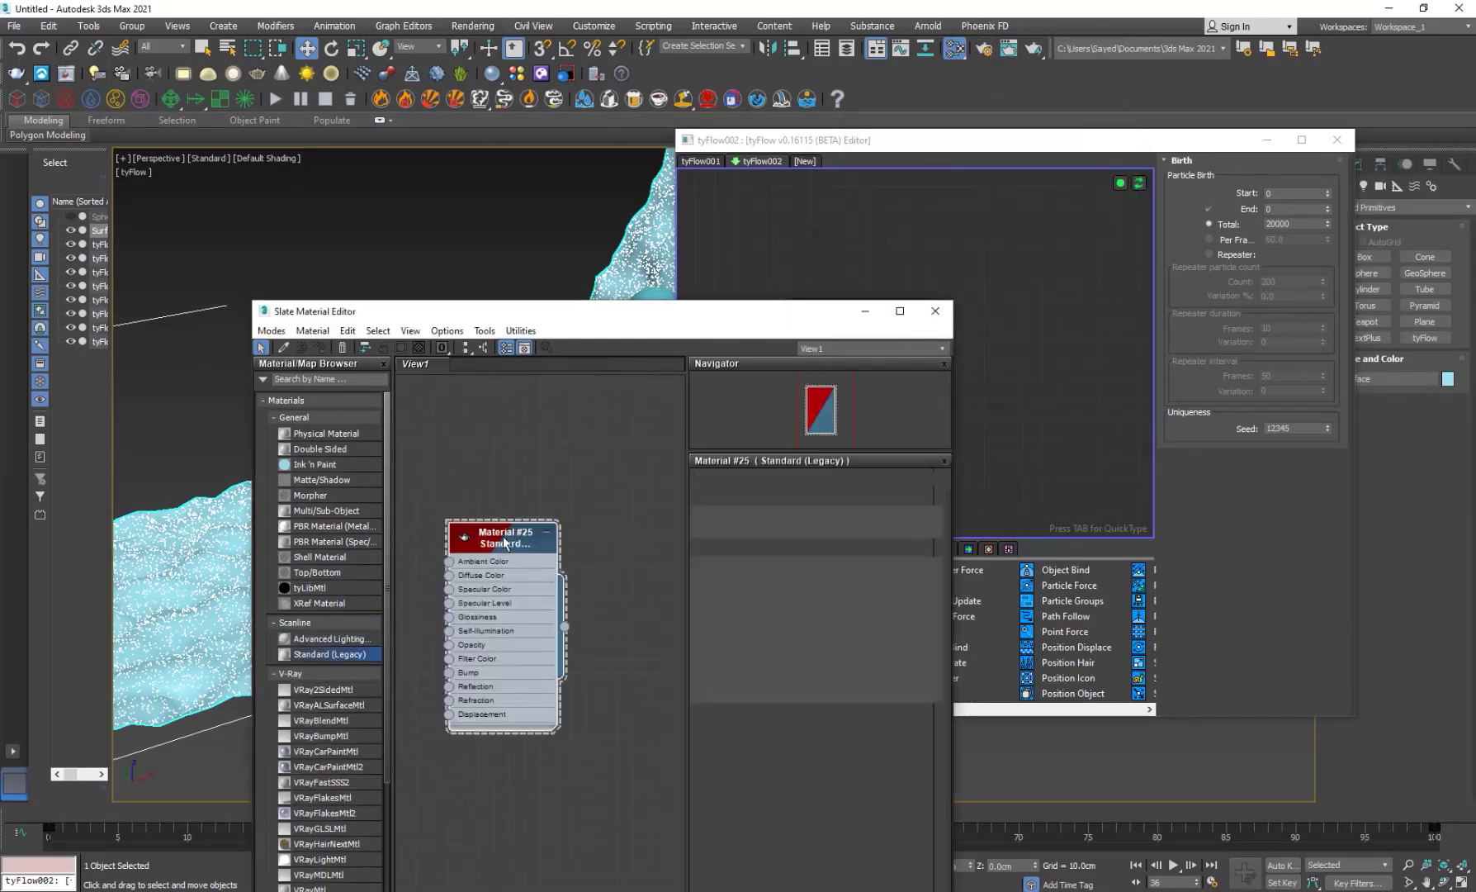
Step: Close the Slate Material Editor, deselect the terrain surface and go back to frame 23 of the animation
left_click(935, 313)
left_click(399, 293)
middle_click_drag(552, 685, 508, 604, "alt")
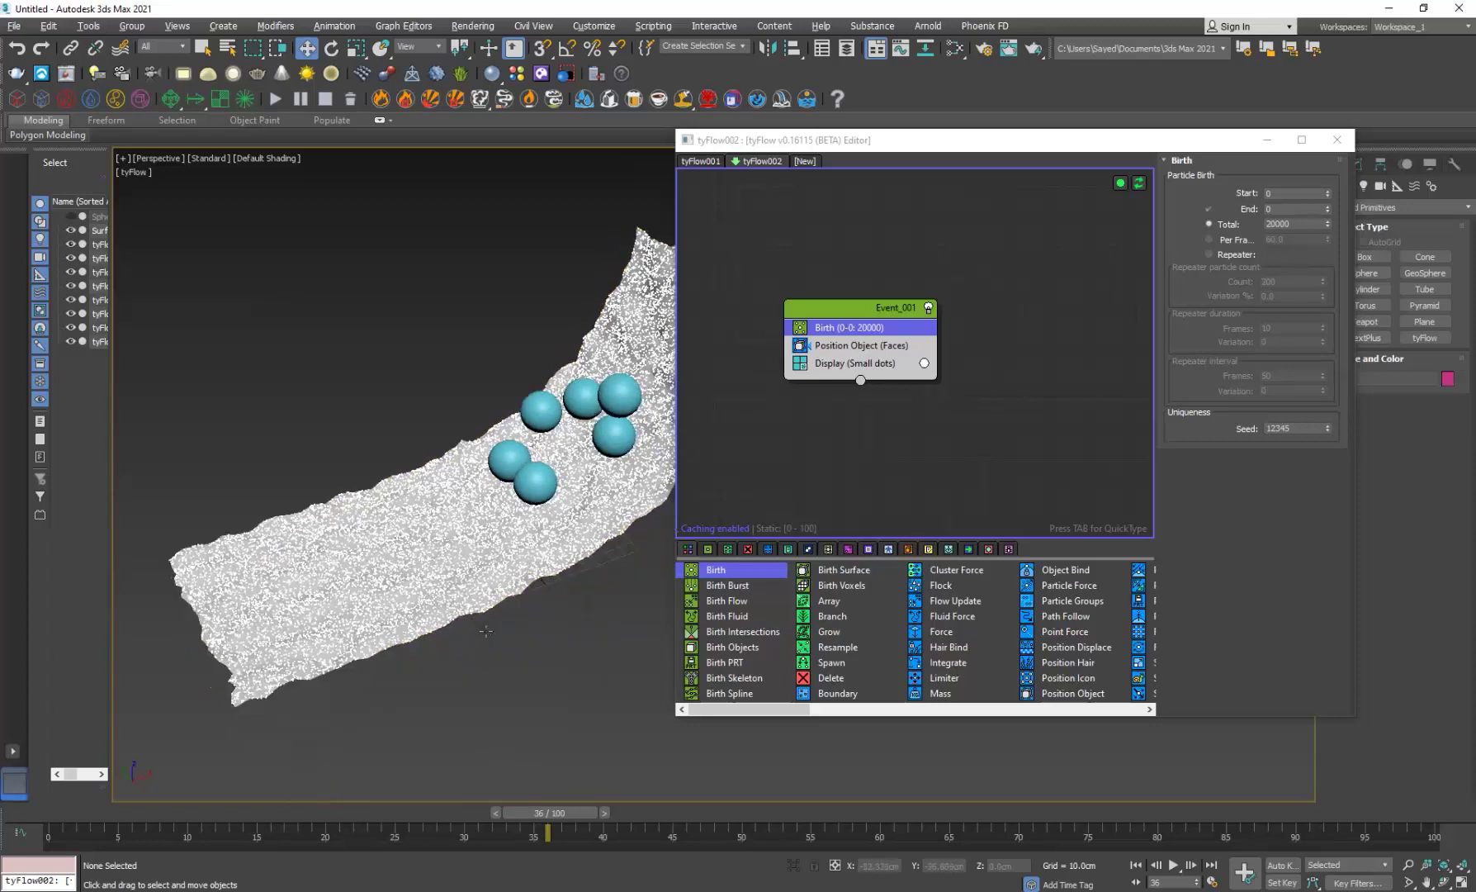
left_click_drag(561, 830, 367, 887)
Step: Add a Collision operator to Event_001 of the terrain particle flow
left_click(876, 504)
left_click(865, 306)
key("Tab")
type("col")
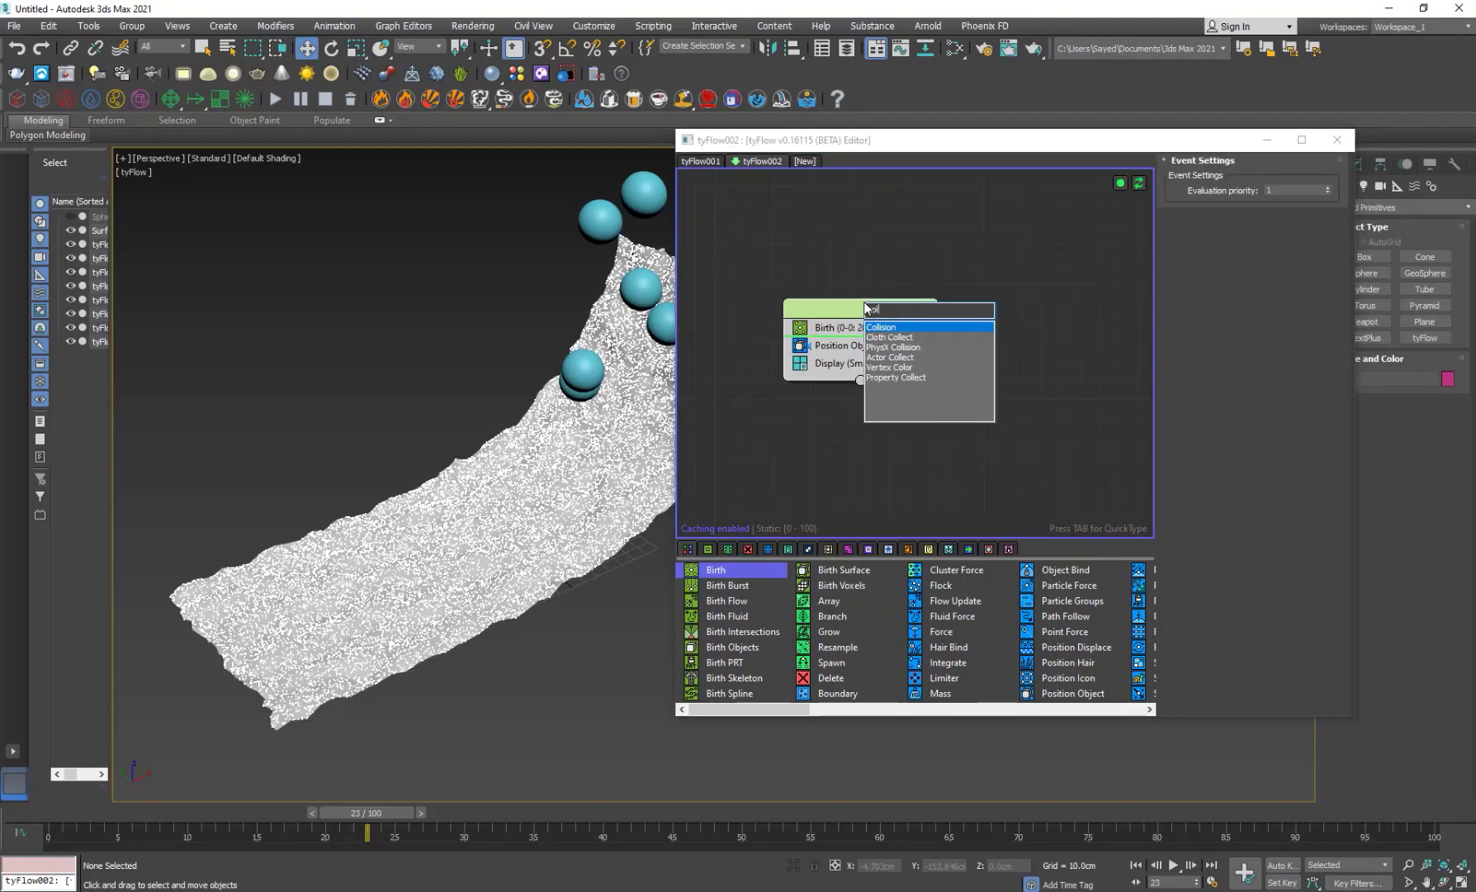
key("Return")
Step: Select all six exported spheres, tyFlow_node_001 to tyFlow_node_006, and add them as colliders of the Collision operator
left_click(1226, 372)
right_click(613, 593)
middle_click_drag(613, 592, 432, 601)
left_click_drag(186, 816, 297, 816)
key("w")
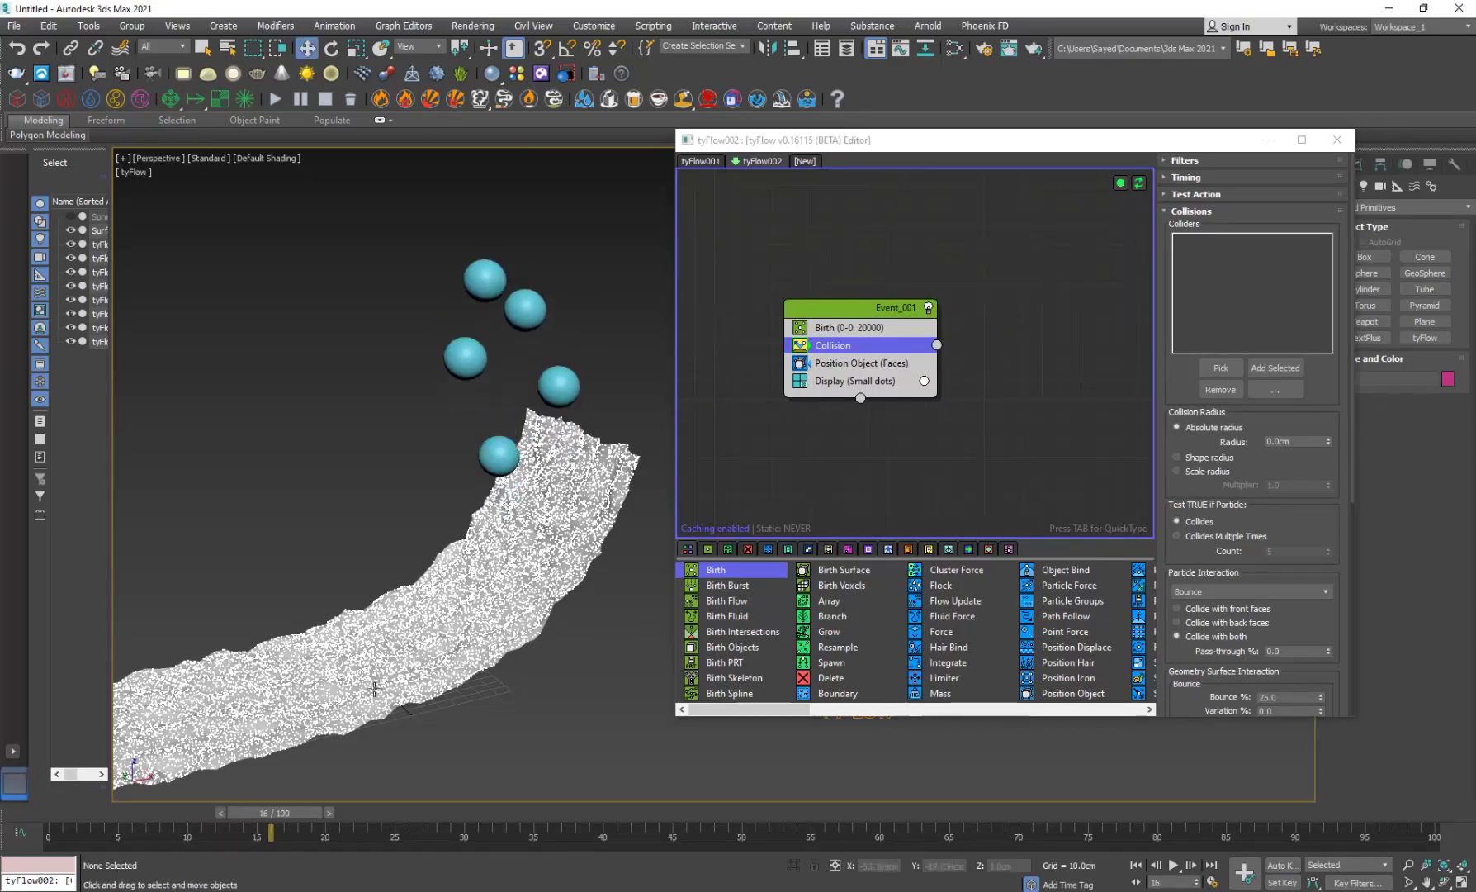
left_click_drag(521, 346, 528, 355)
left_click(552, 388, "ctrl")
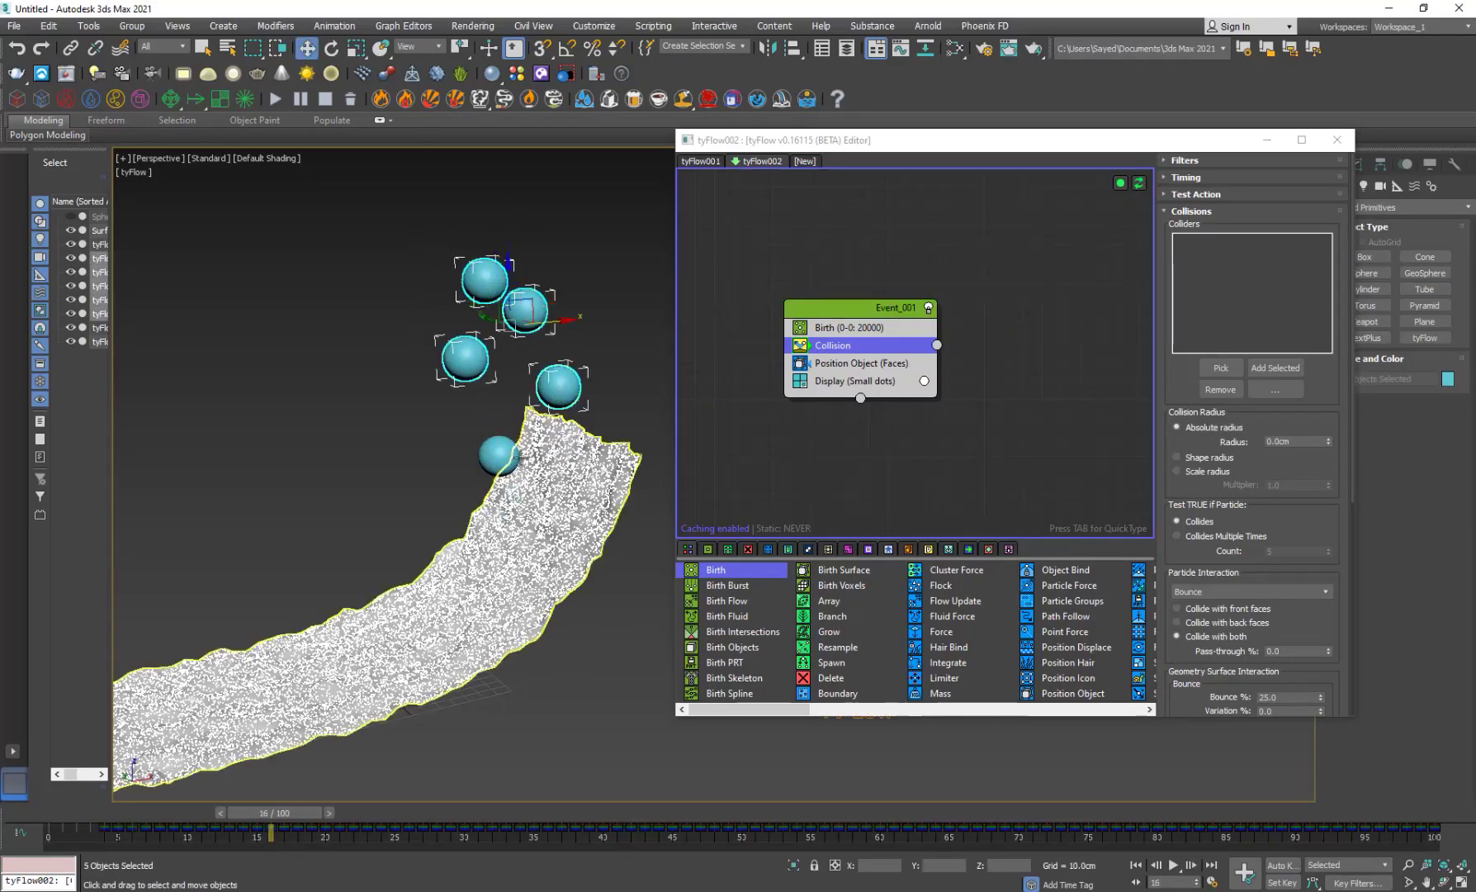
left_click(504, 452, "ctrl")
left_click_drag(305, 811, 345, 811)
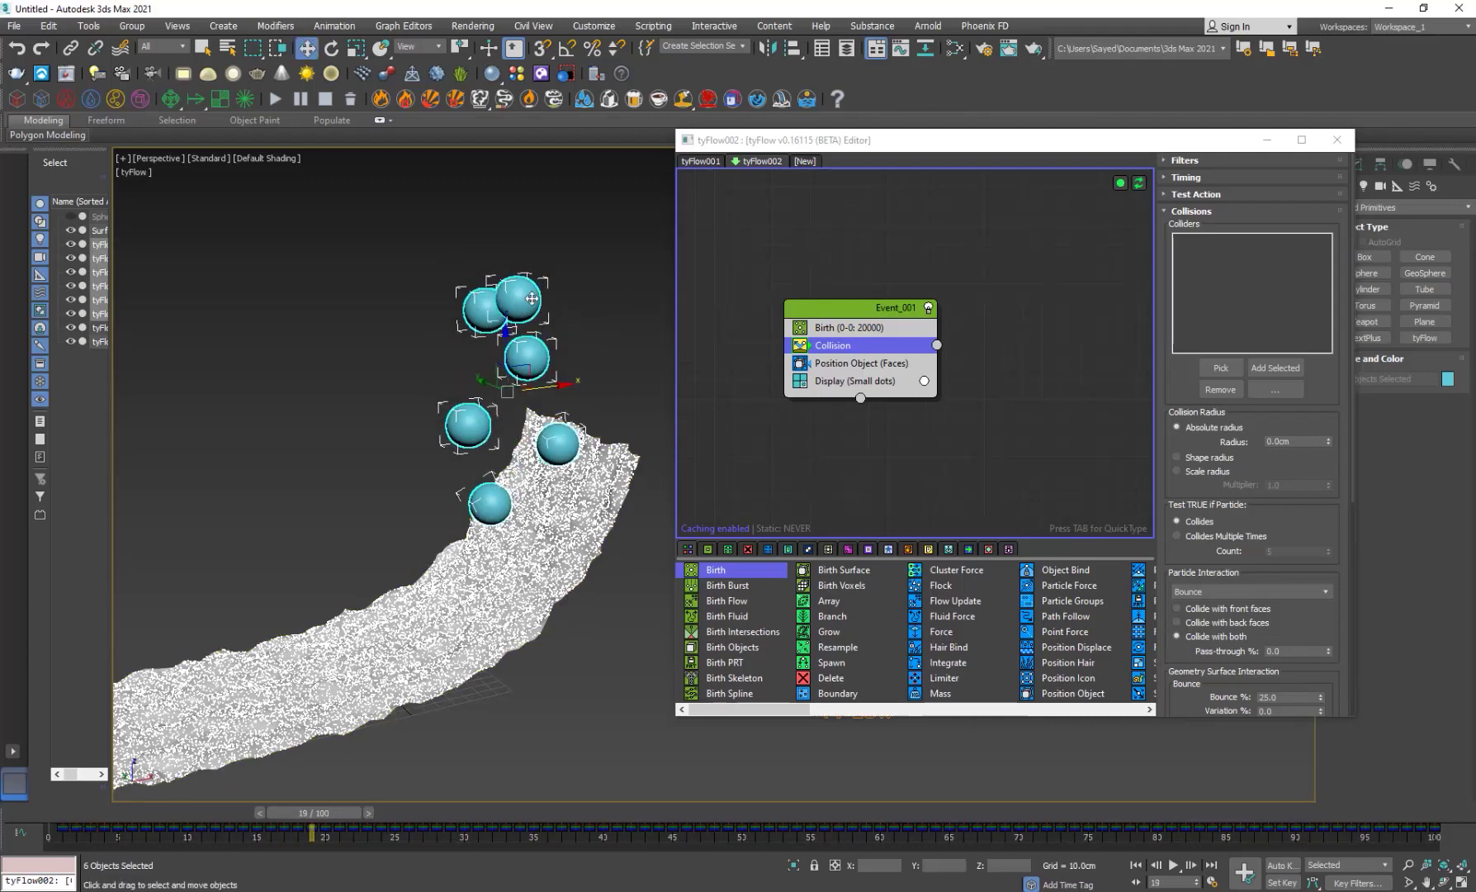
mouse_move(326, 818)
left_mouse_down()
mouse_move(354, 817)
mouse_move(299, 817)
left_mouse_up()
left_click(1272, 369)
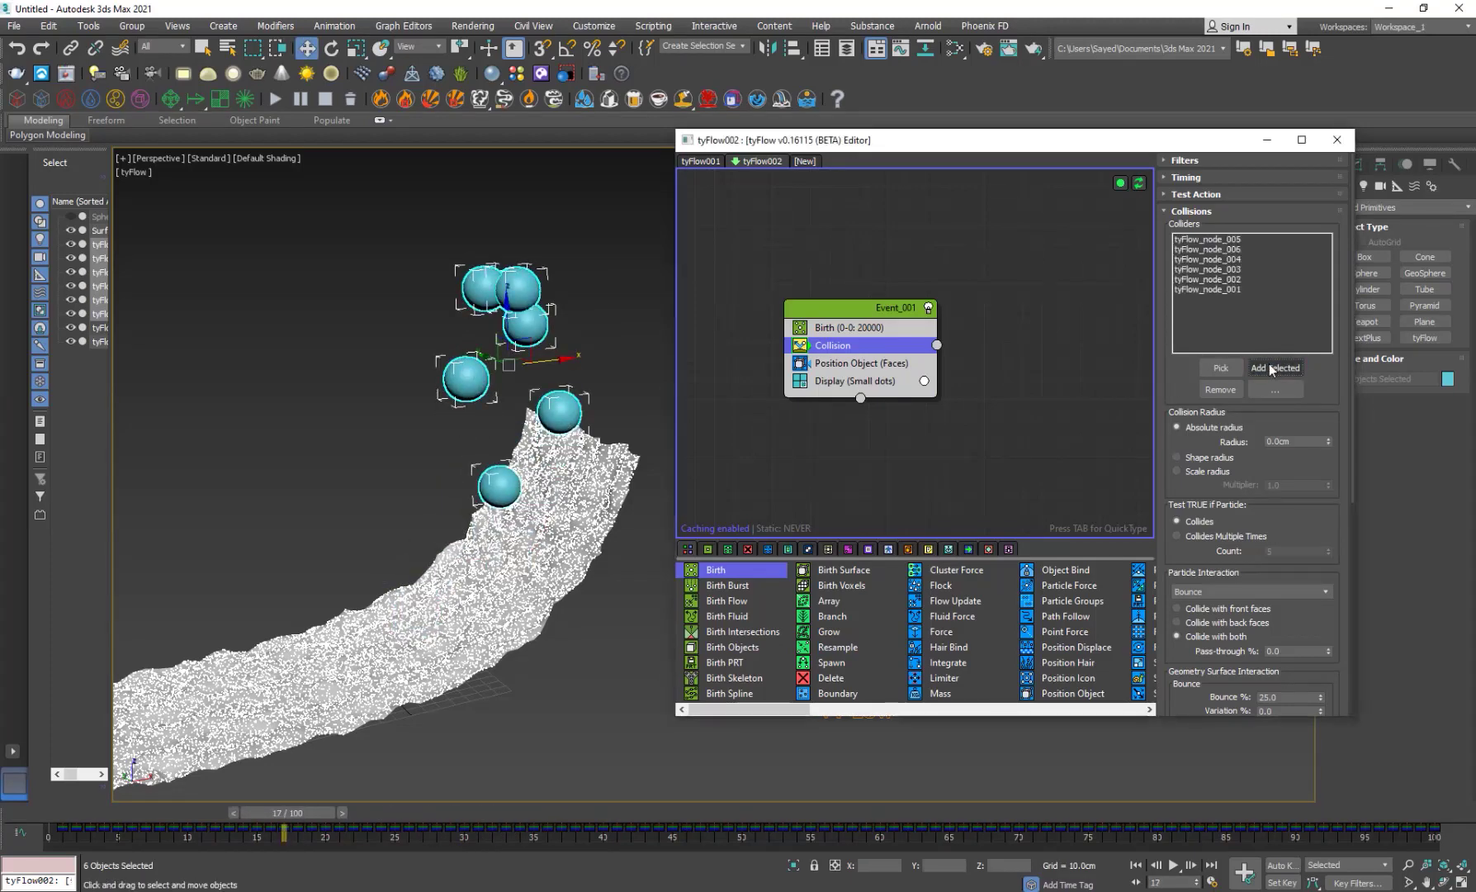
Step: Set the Collision operator's collision radius to Shape radius and preview the particle collisions along the timeline
left_click(302, 508)
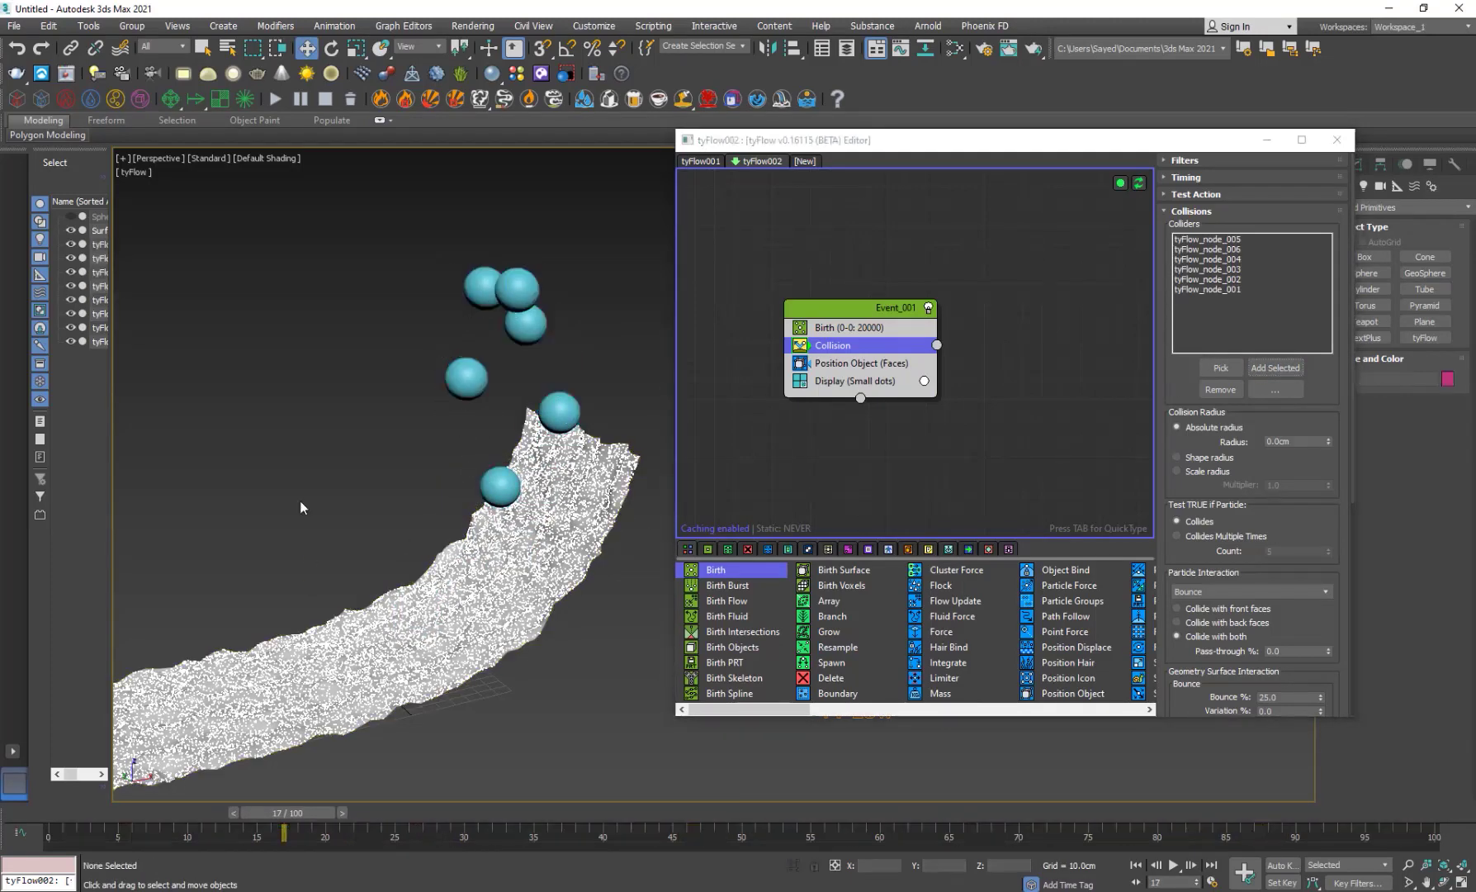
left_click(1210, 459)
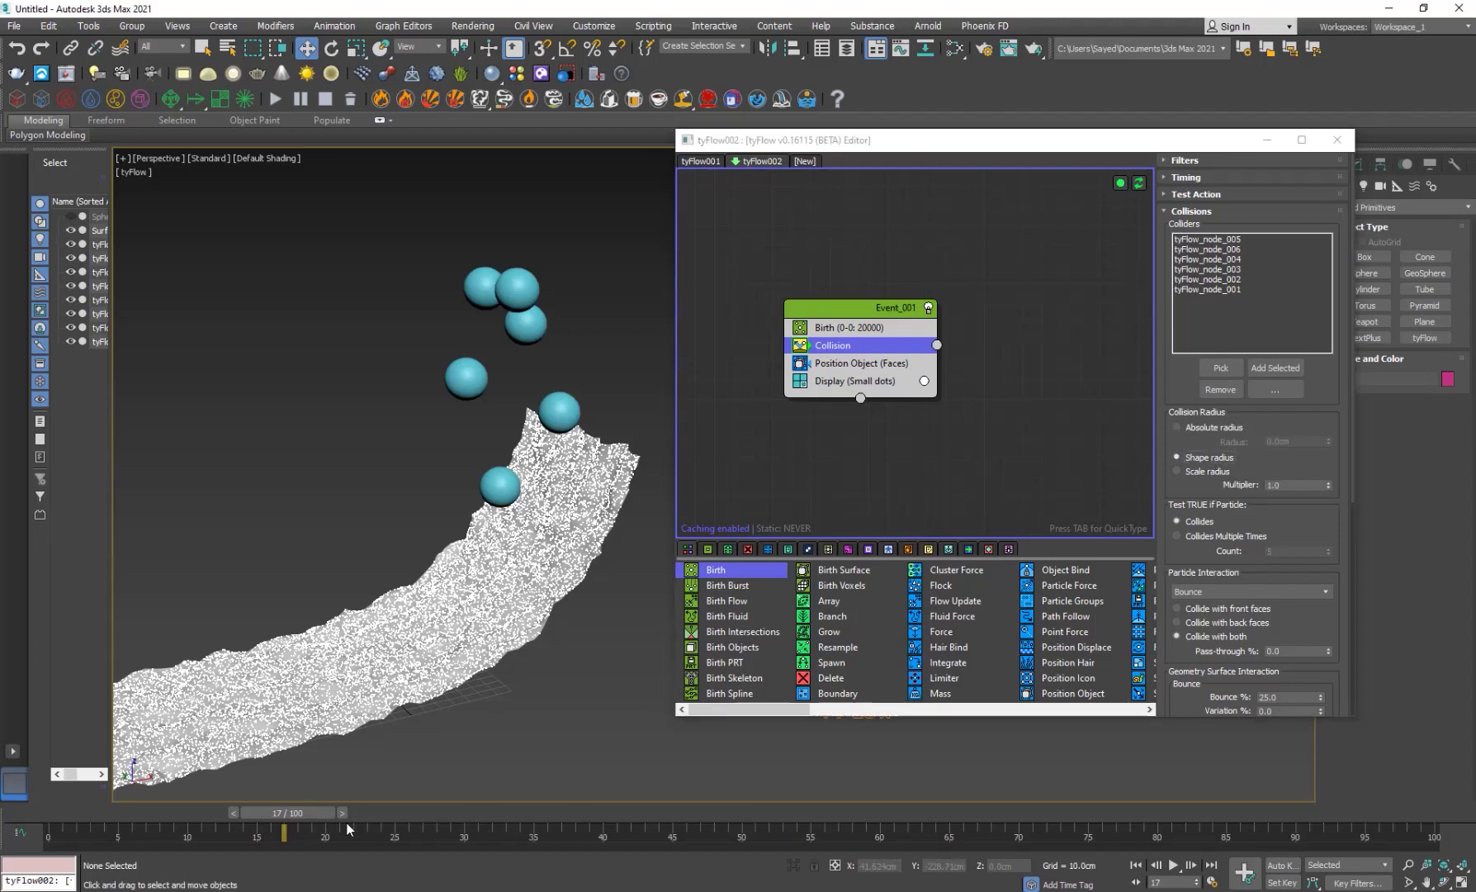
left_click_drag(299, 820, 991, 792)
middle_click_drag(536, 727, 550, 552, "alt")
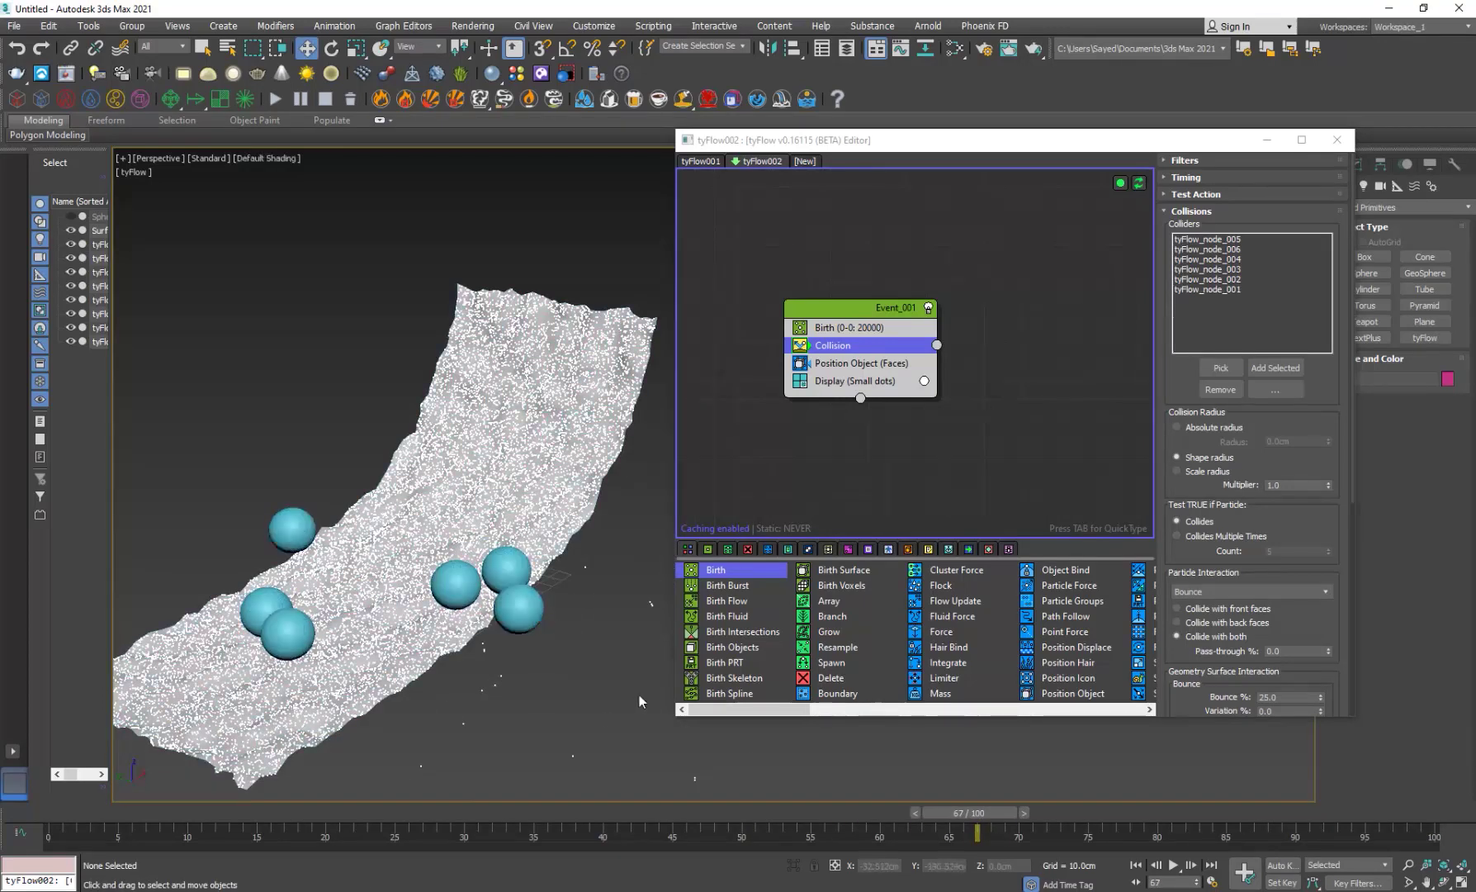
left_click_drag(465, 821, 576, 832)
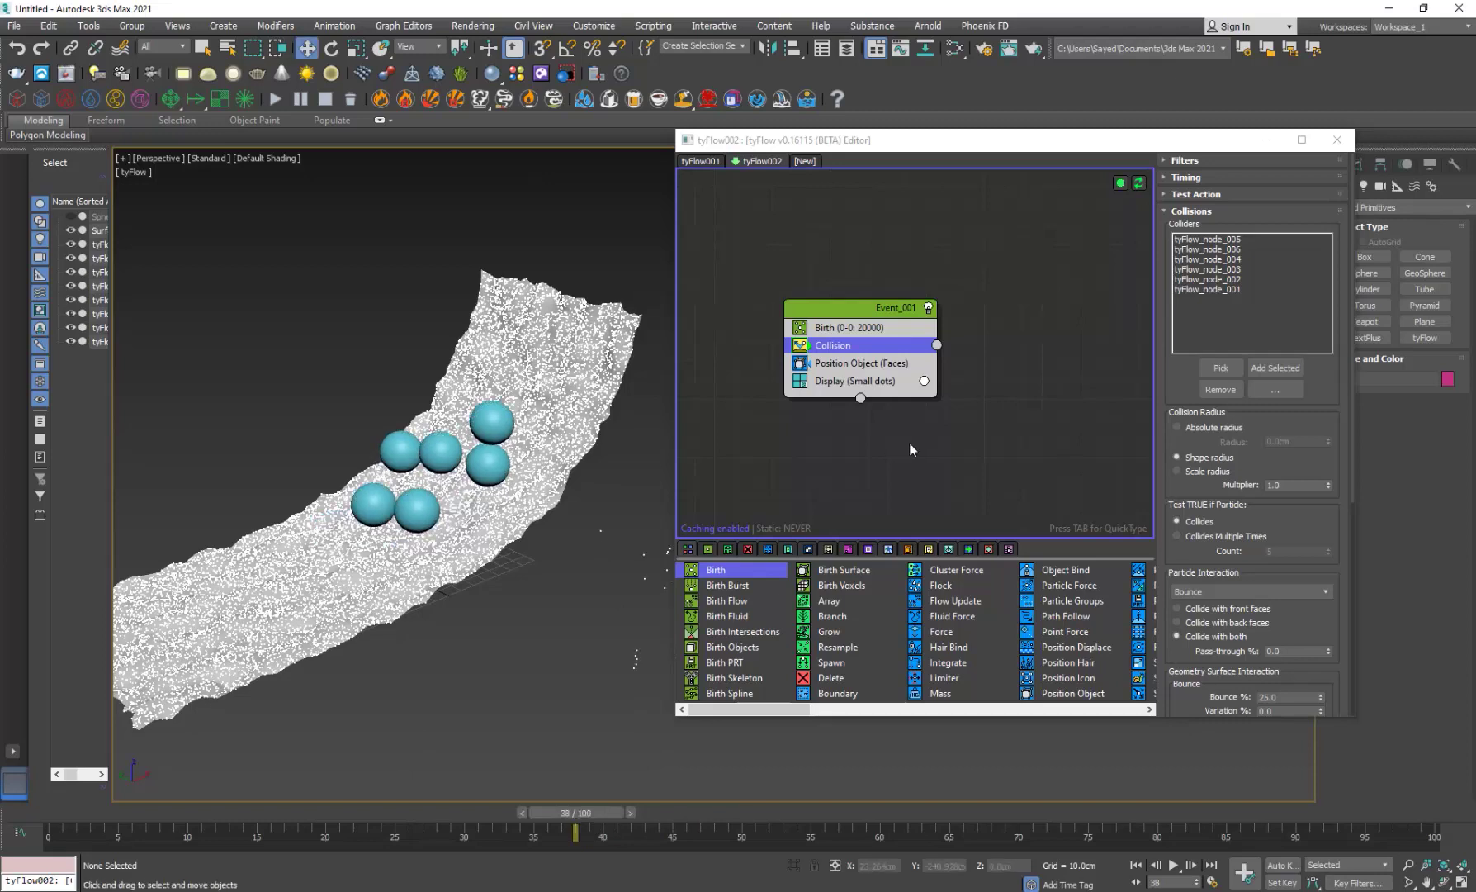
Step: Create a second event beside Event_001 with an Object Bind operator
middle_click_drag(889, 435, 827, 403)
left_click(945, 379)
key("Tab")
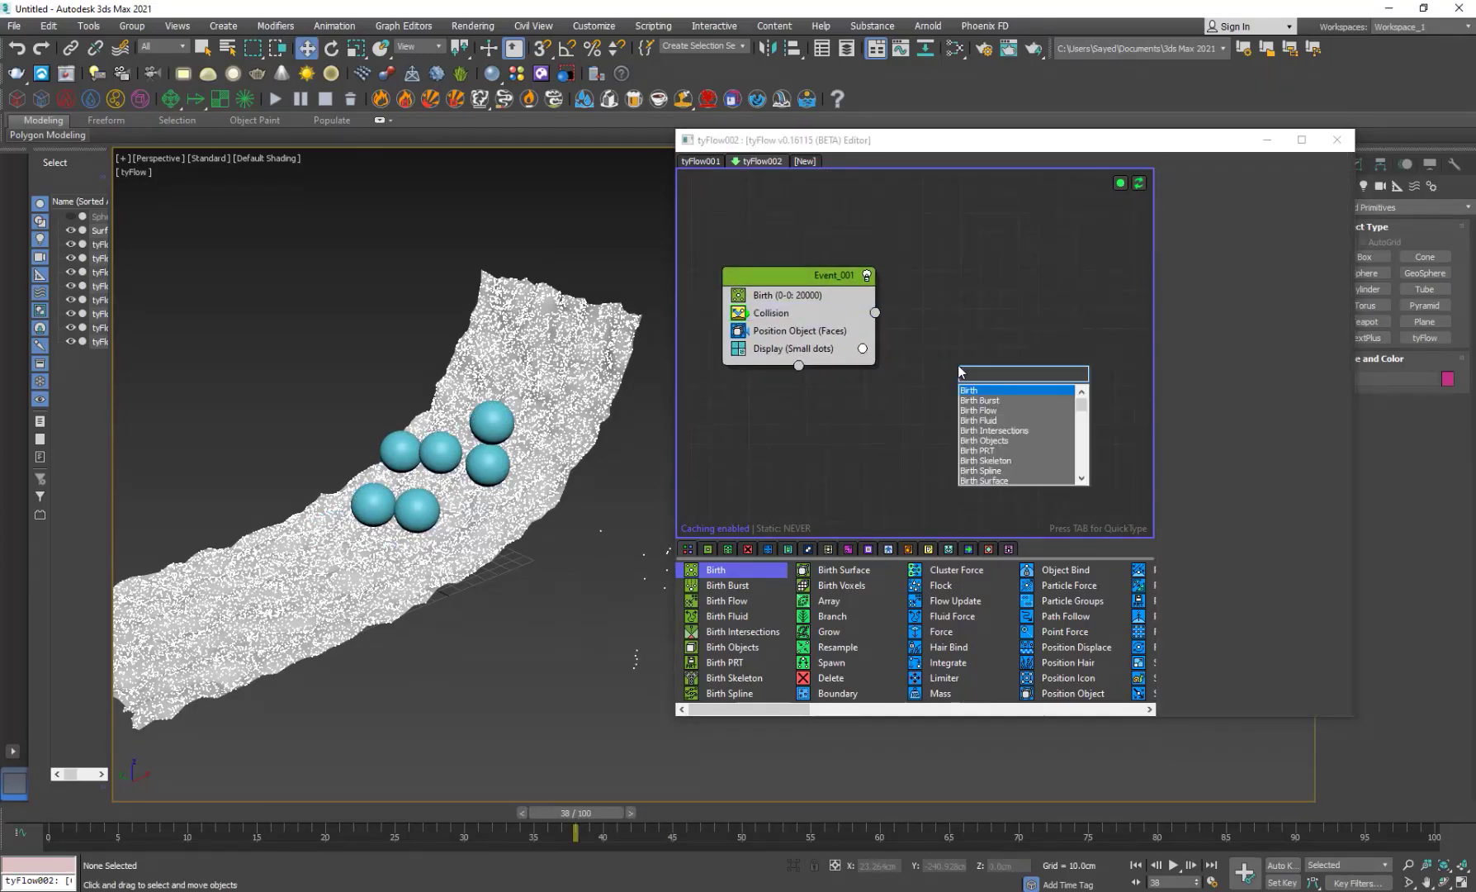
type("obj")
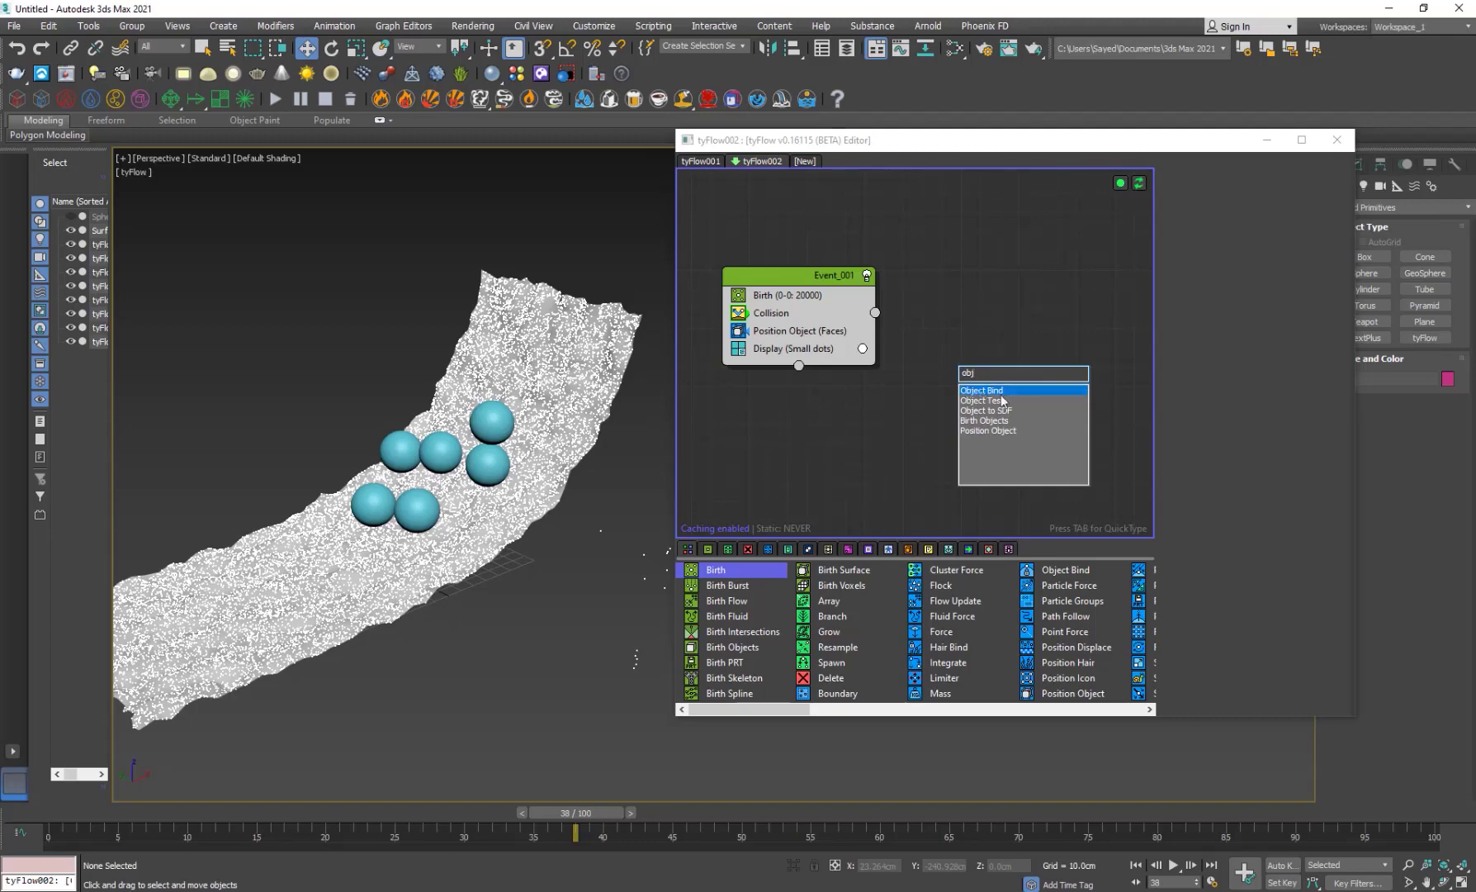
key("Return")
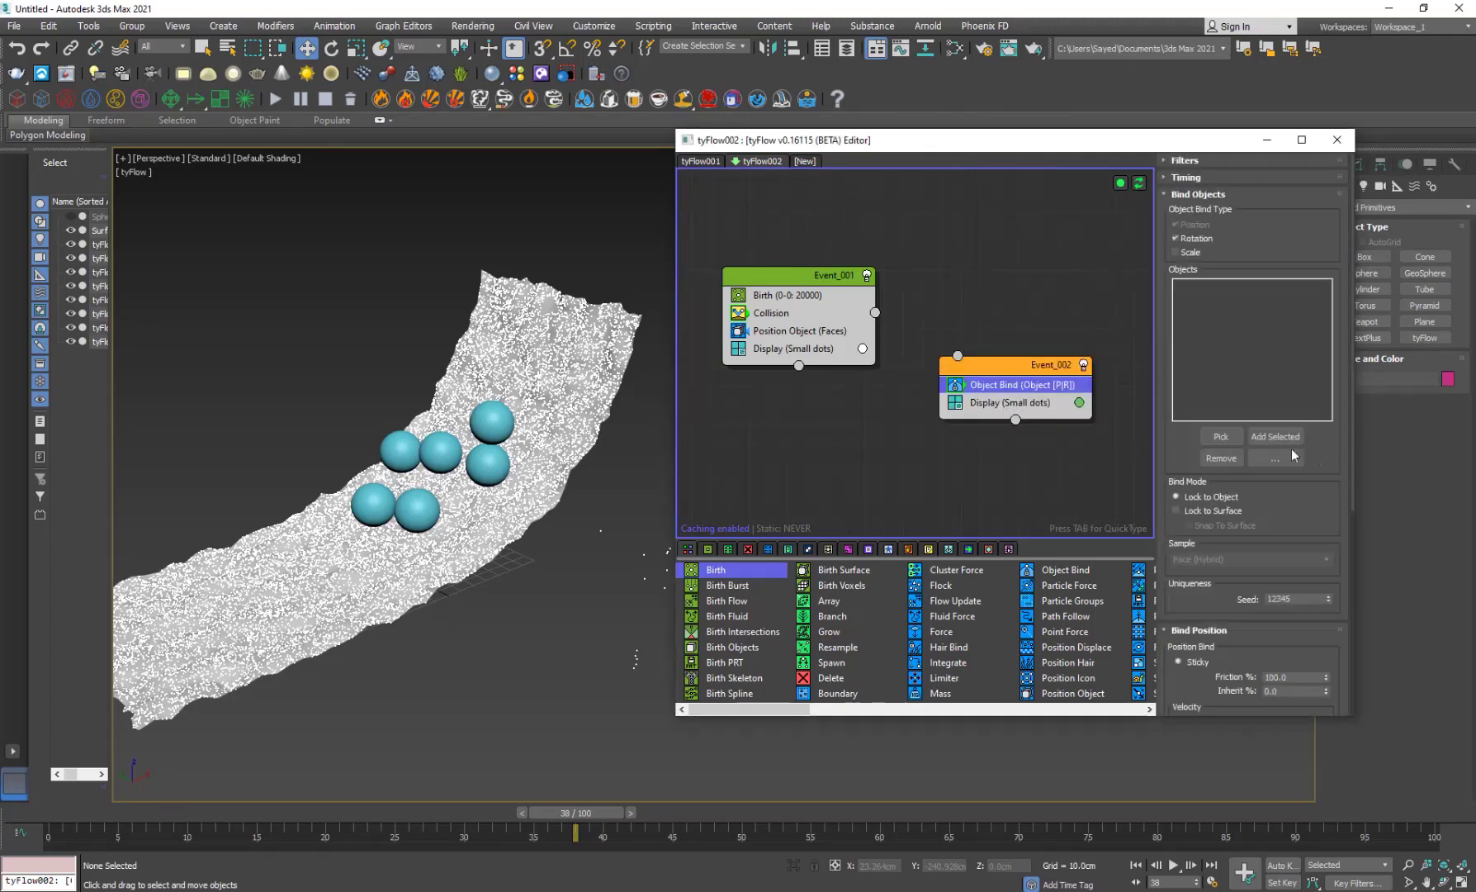
Step: Select all six spheres and add them to the Object Bind operator's object list
left_click(494, 422)
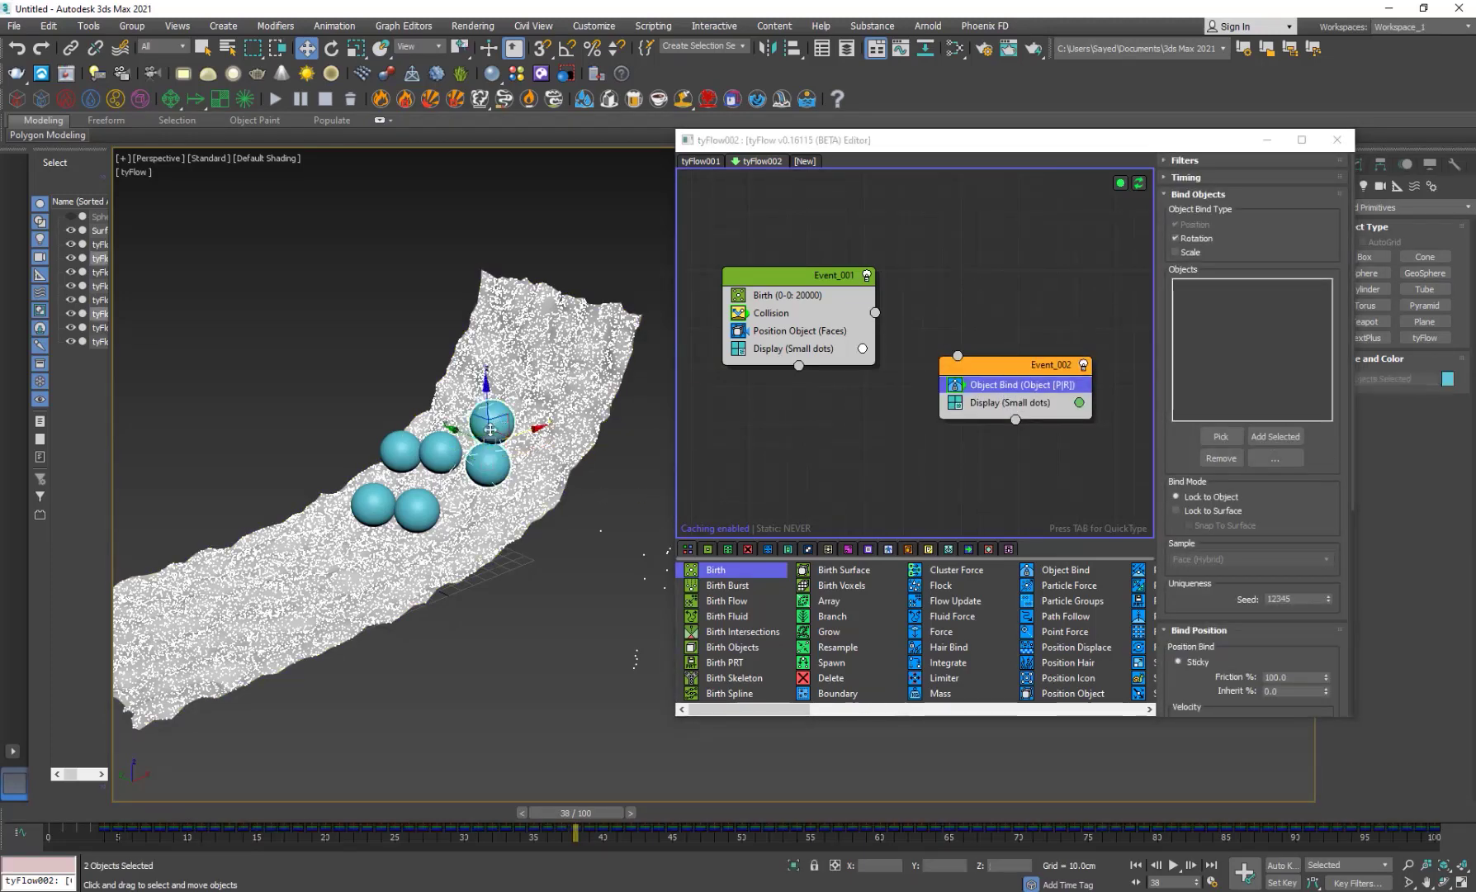
left_click(445, 452, "ctrl")
key("q")
left_click(400, 452, "ctrl")
left_click(381, 507, "ctrl")
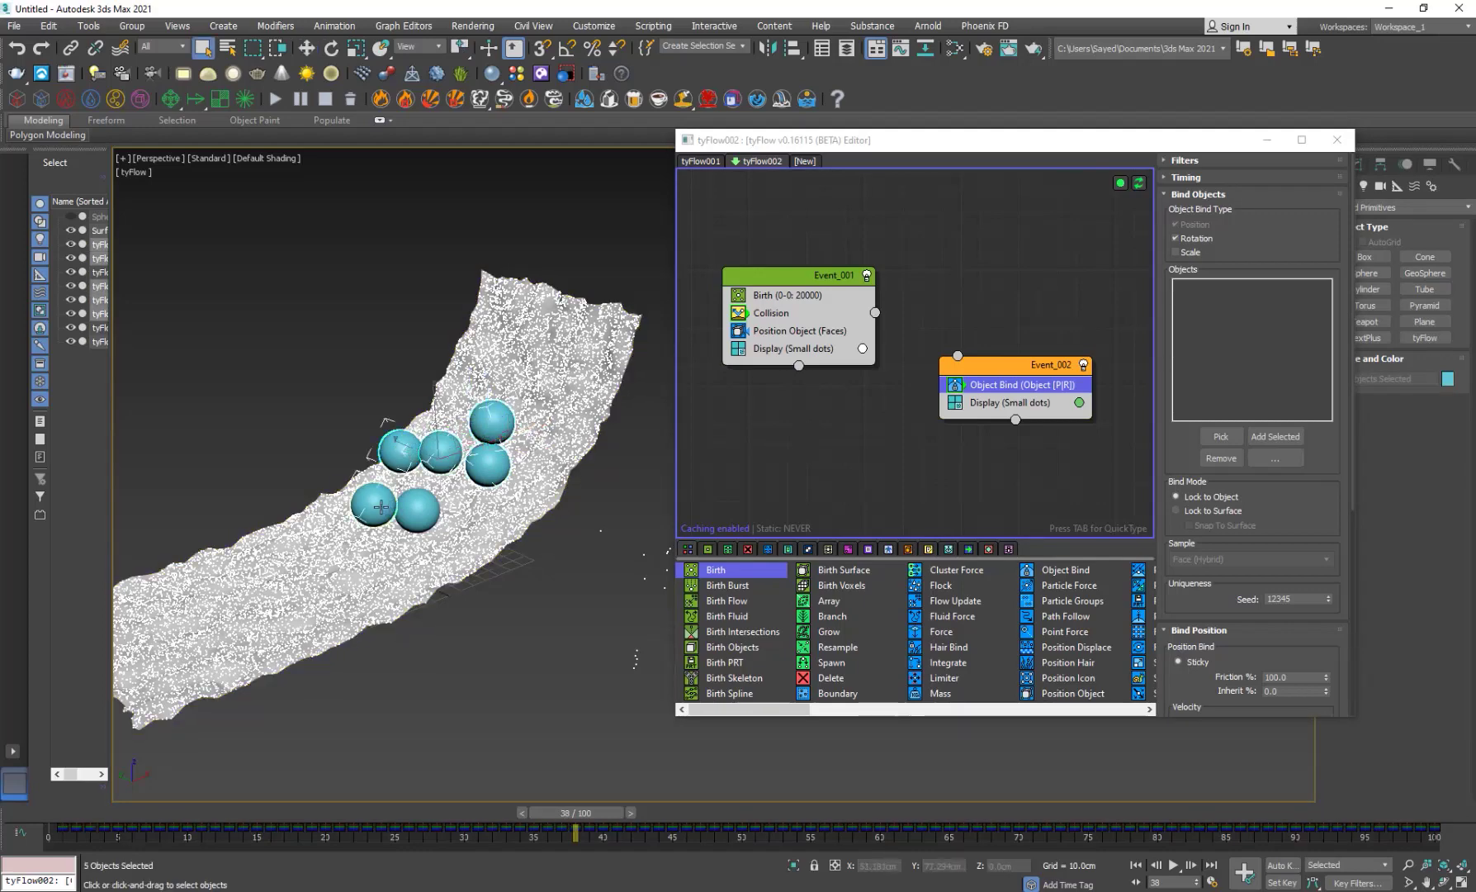
left_click(1275, 436)
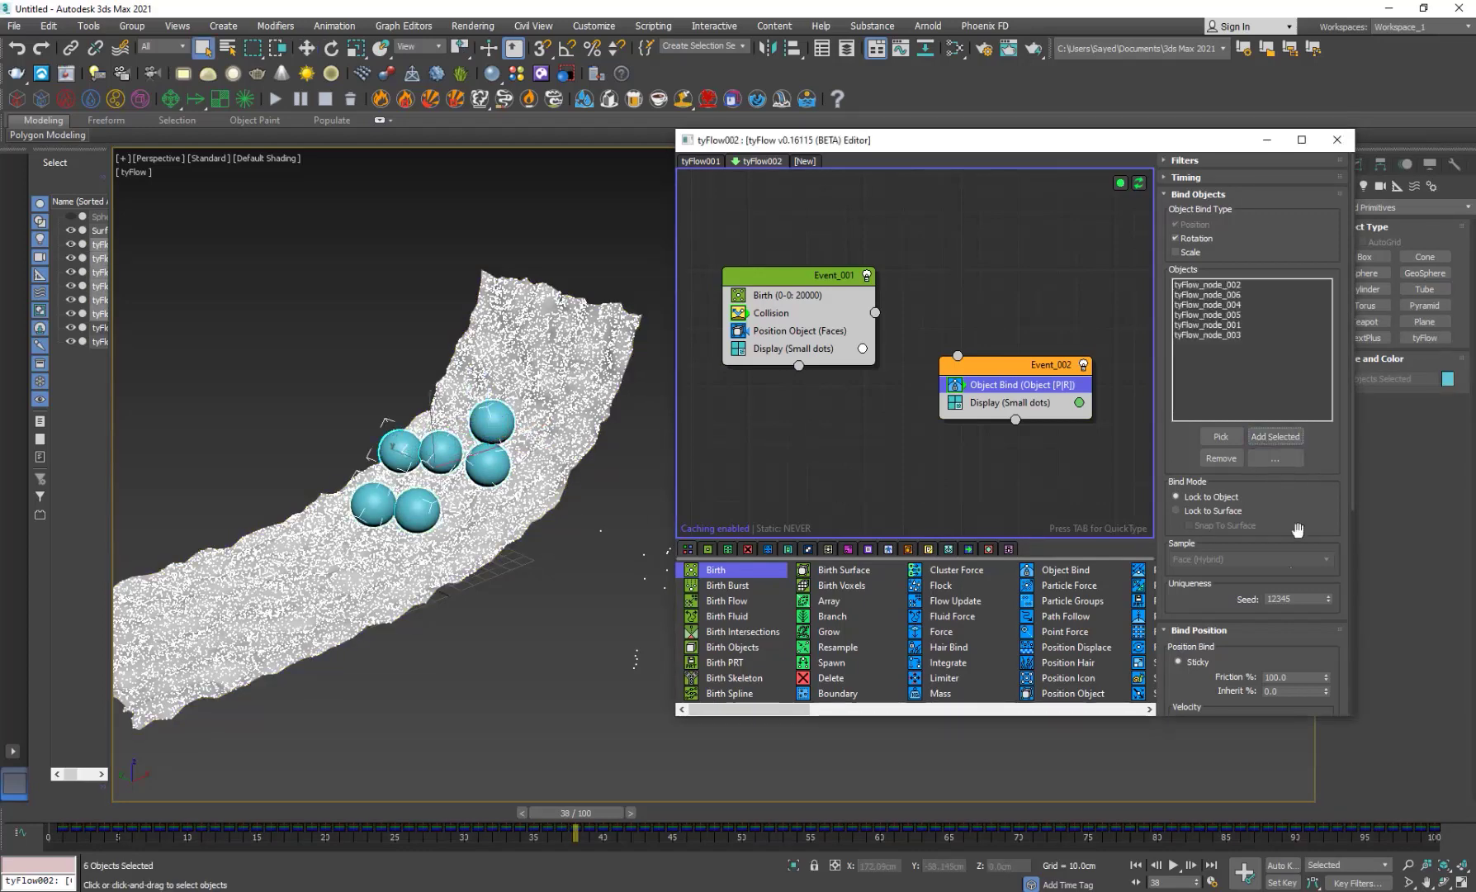
Step: Set the Object Bind mode to Lock to Surface with Snap To Surface enabled
left_click_drag(1292, 516, 1279, 483)
left_click(1177, 477)
left_click(1206, 494)
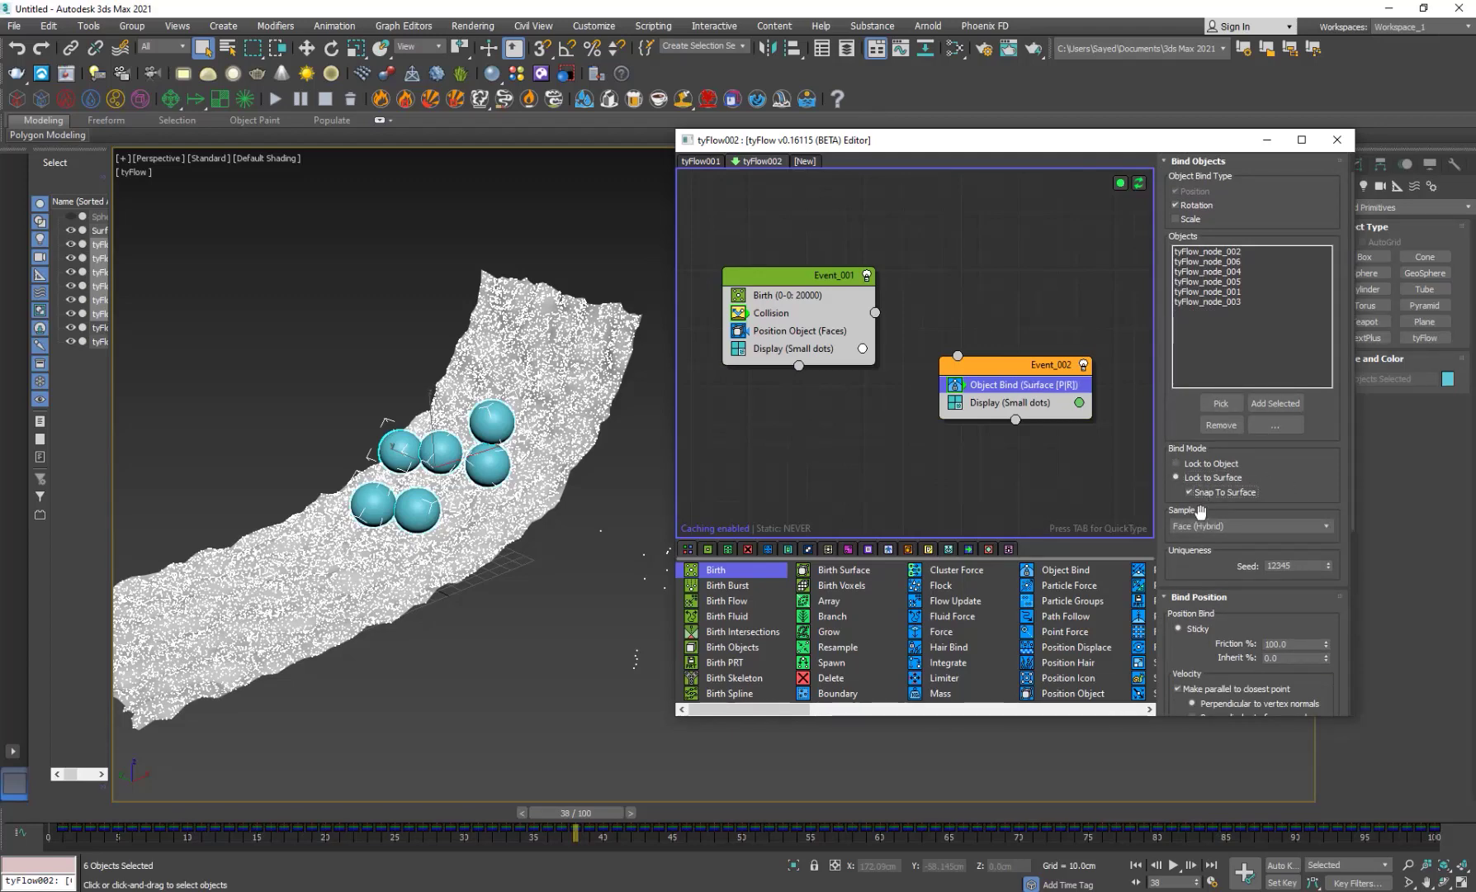
Step: Connect the Collision operator's output in Event_001 to the input of Event_002
left_click(944, 486)
left_click_drag(955, 348, 957, 356)
left_click(502, 721)
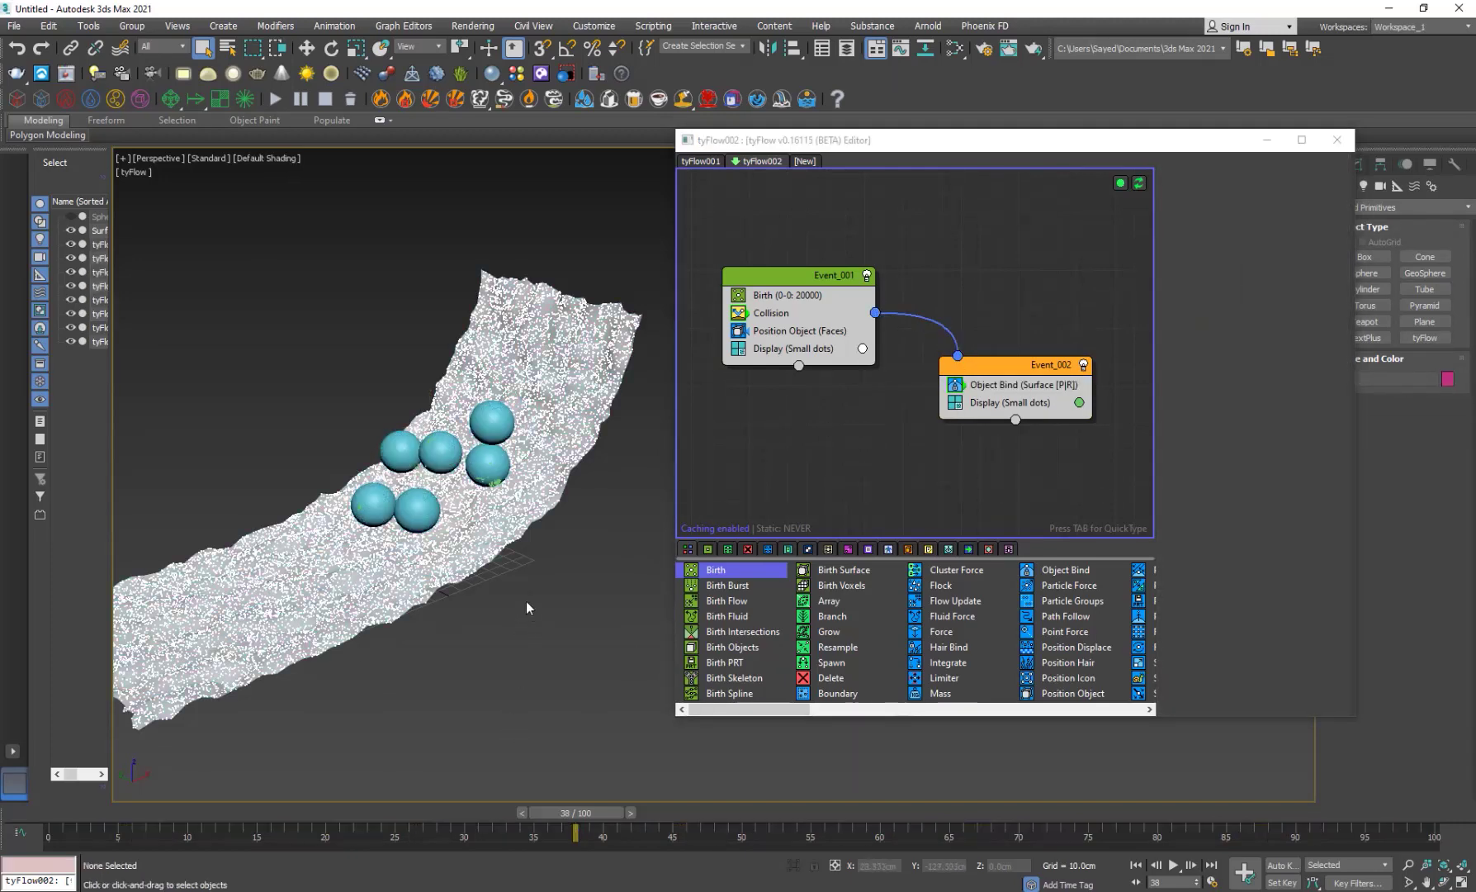
Step: Play through the timeline from several angles to examine how the terrain particles stick to the rolling spheres
scroll(495, 660, "up", 5)
left_click_drag(382, 821, 920, 822)
middle_click_drag(170, 643, 380, 642)
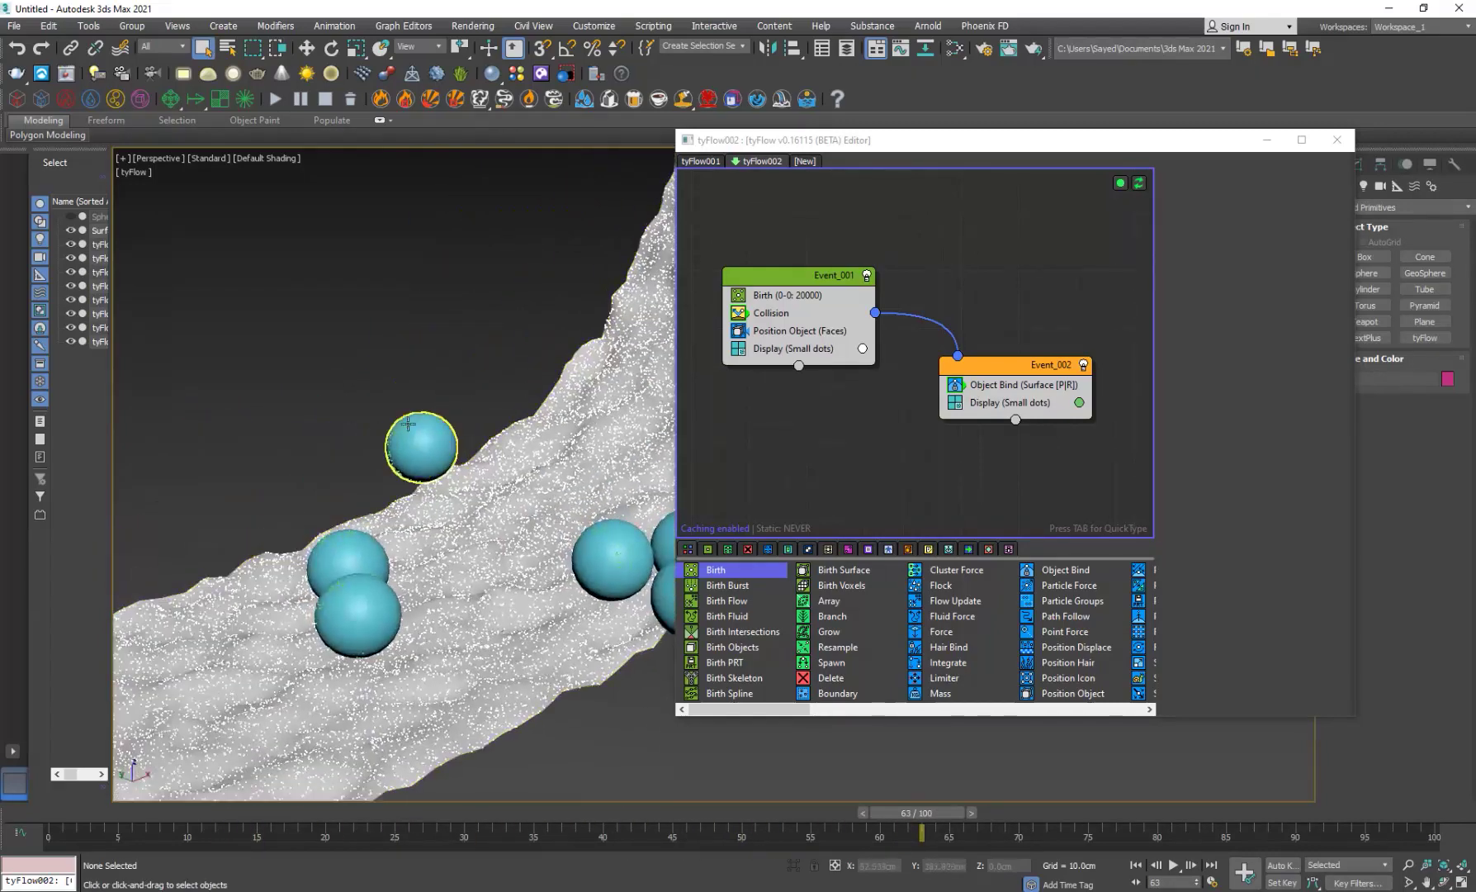
left_click_drag(268, 822, 1009, 811)
middle_click_drag(568, 691, 521, 686)
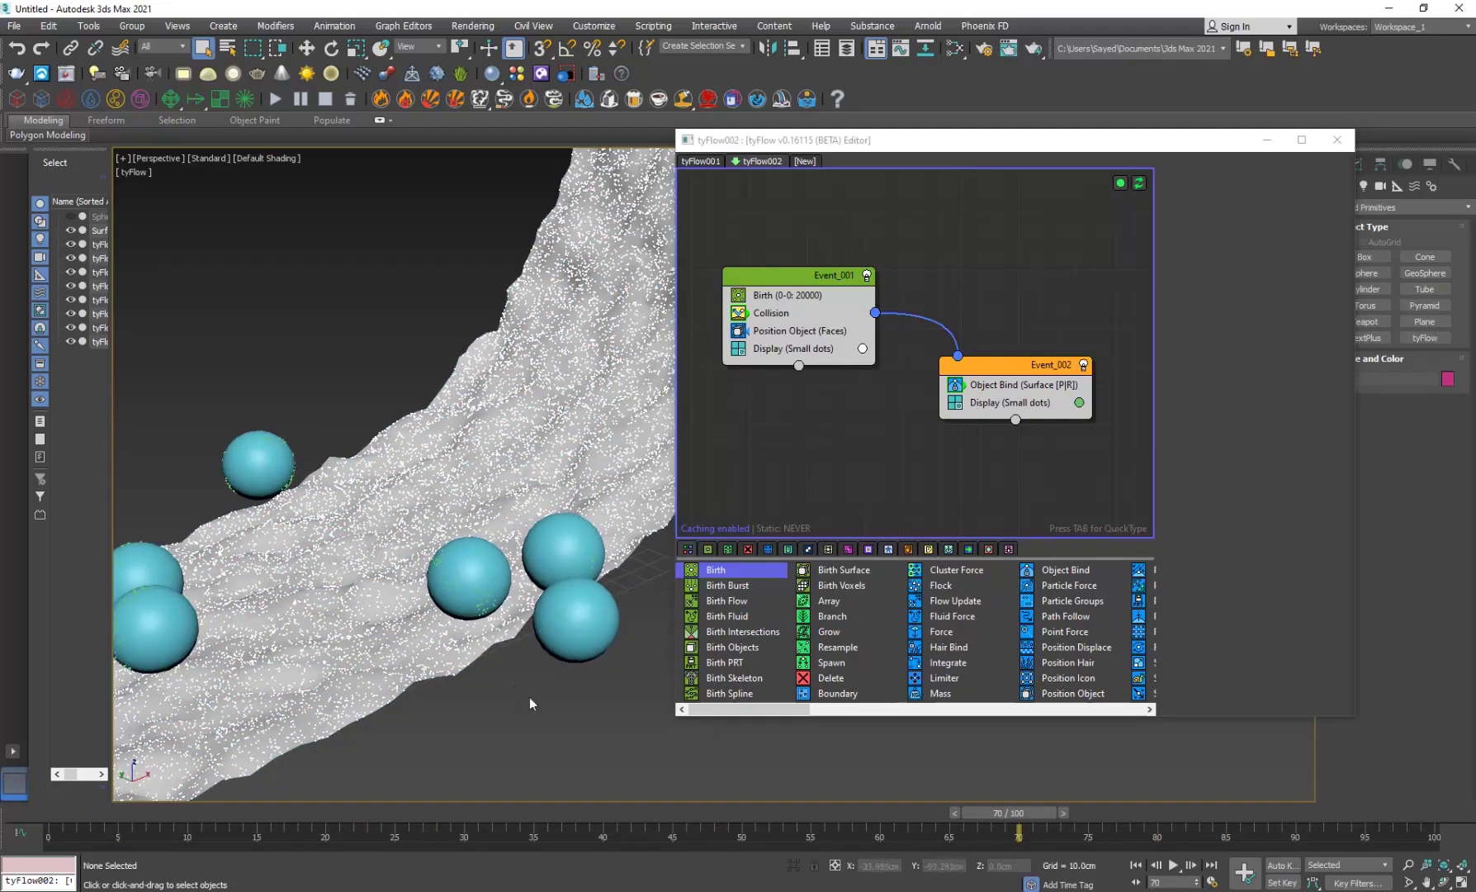
scroll(507, 696, "down", 5)
left_click_drag(448, 816, 925, 827)
middle_click_drag(363, 603, 406, 449, "alt")
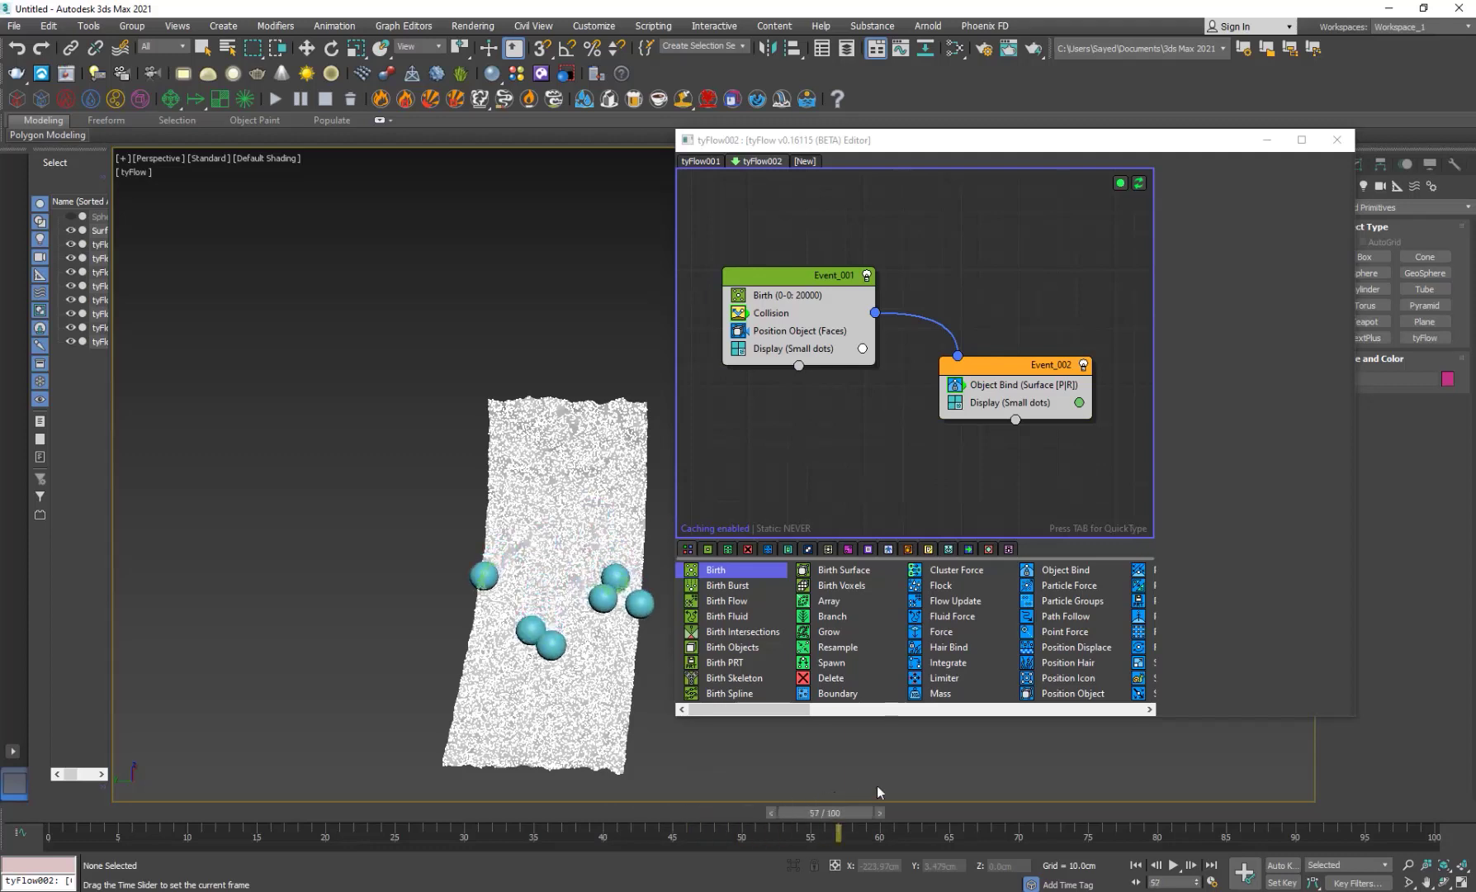
middle_click_drag(875, 728, 410, 690, "alt")
left_click_drag(253, 815, 182, 813)
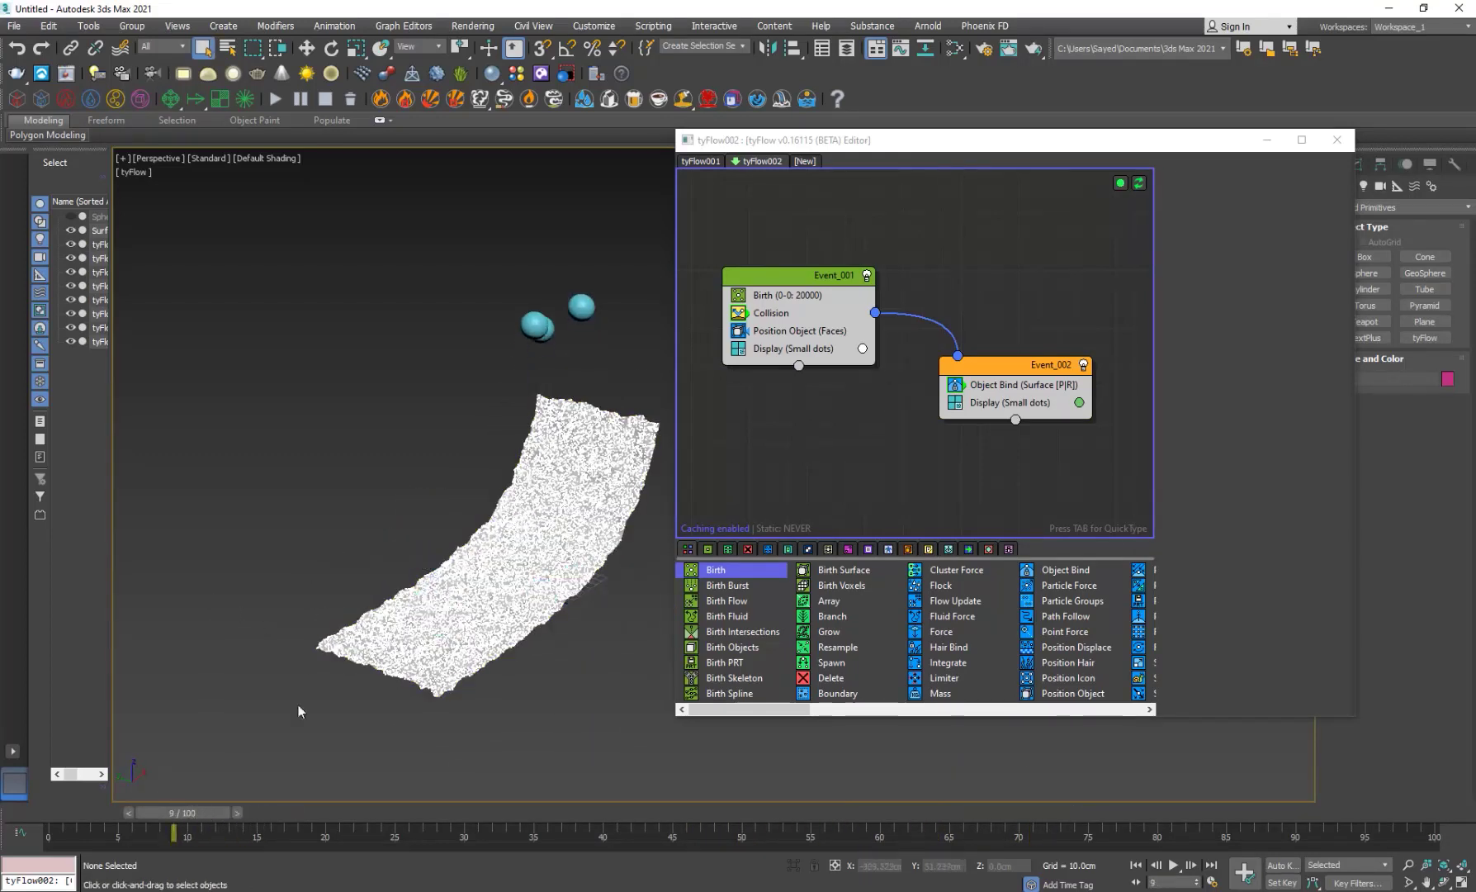
Step: Widen the terrain surface with the Scale tool, then deselect it
left_click(560, 546)
key("r")
left_click_drag(561, 607, 581, 617)
left_click(566, 750)
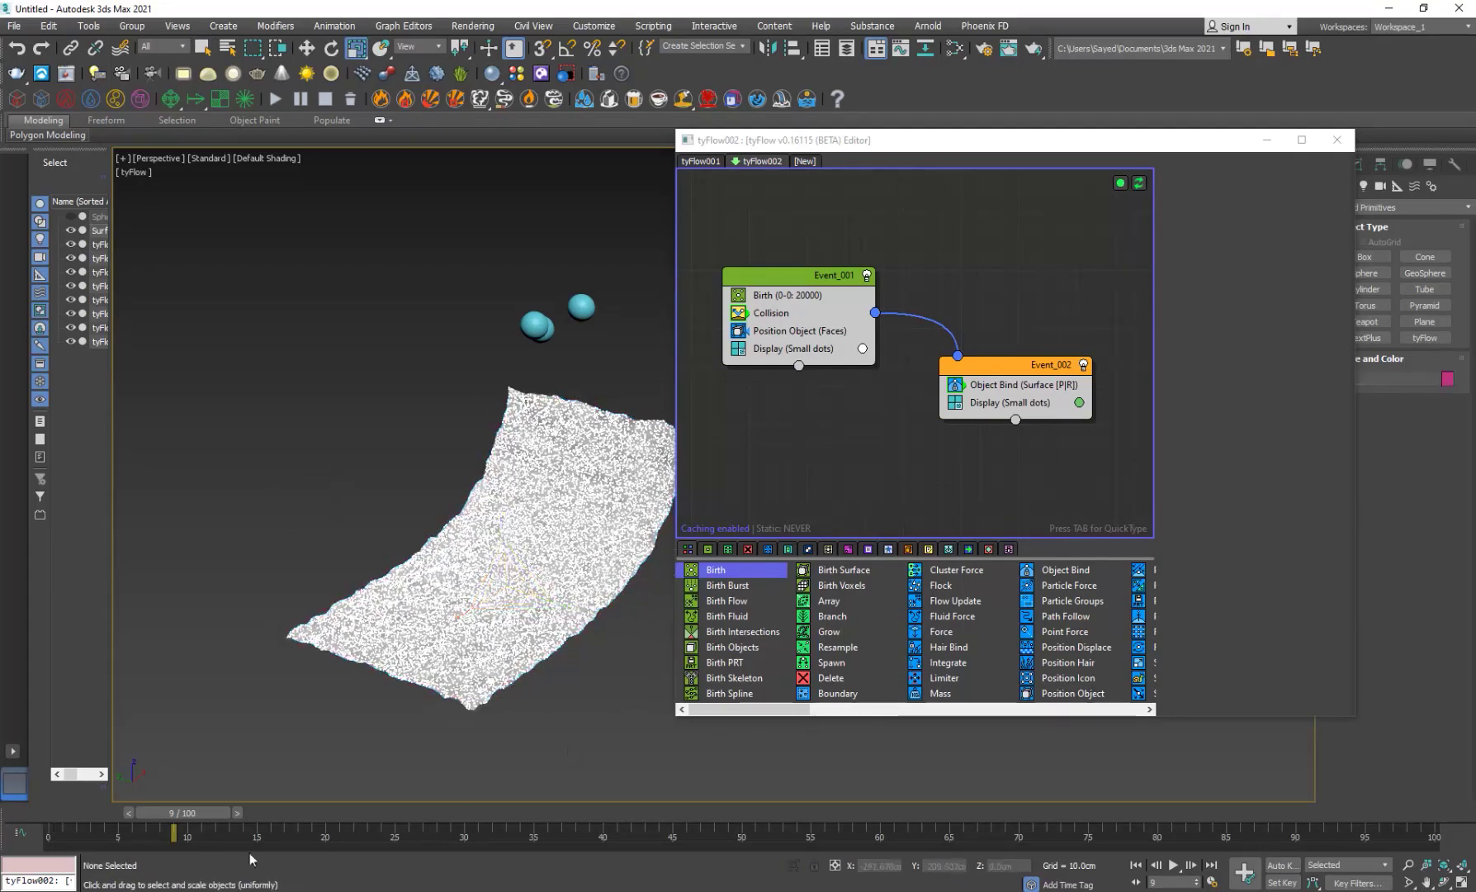
Step: Advance the animation to frame 100 and examine the tracks the spheres leave on the widened terrain
left_click_drag(190, 818, 1257, 756)
key("r")
scroll(537, 602, "up", 6)
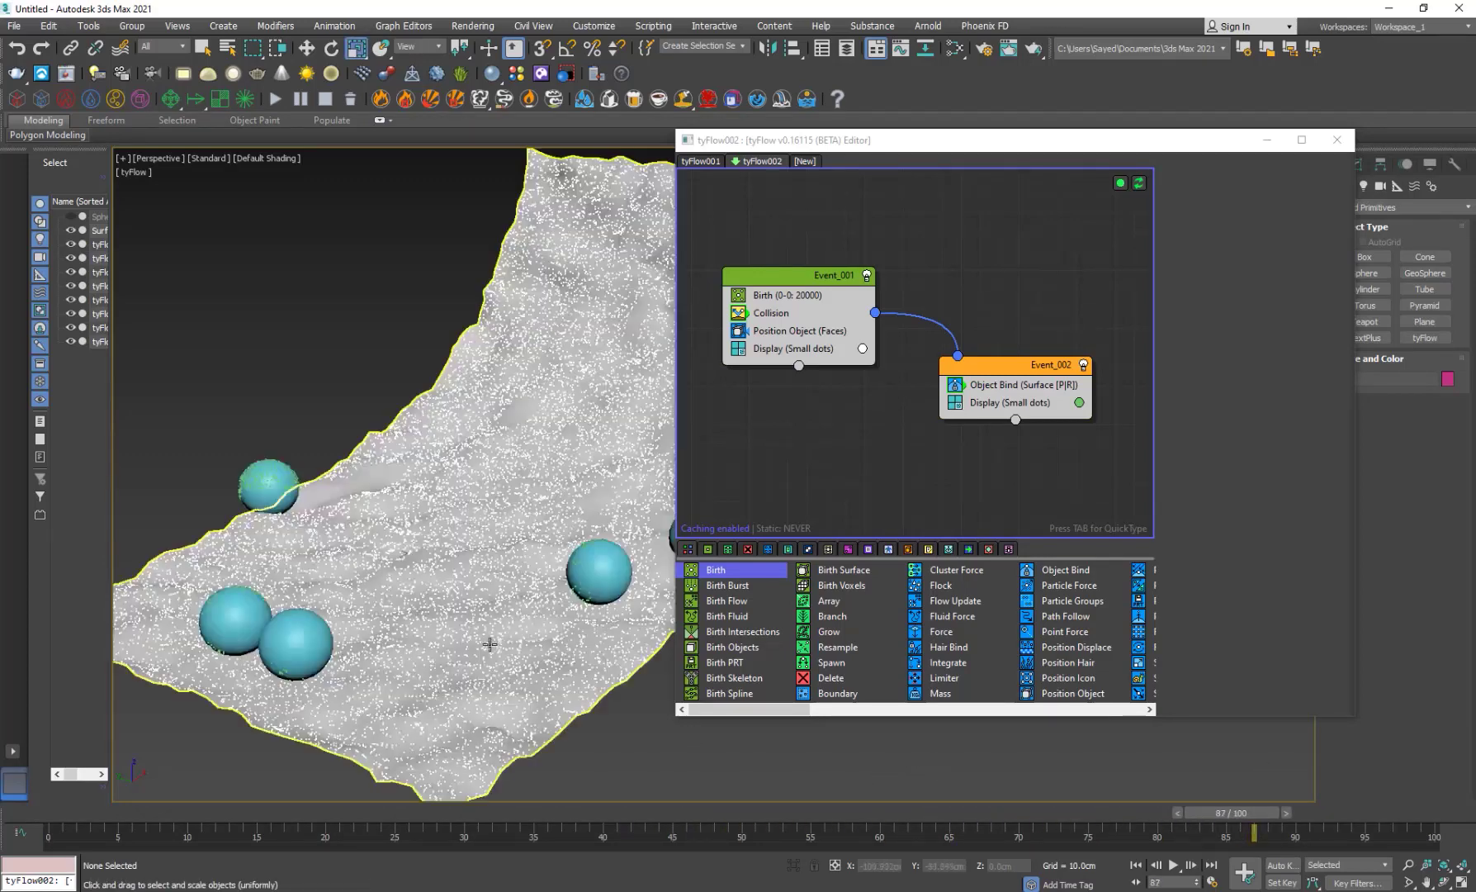
middle_click_drag(590, 627, 551, 618)
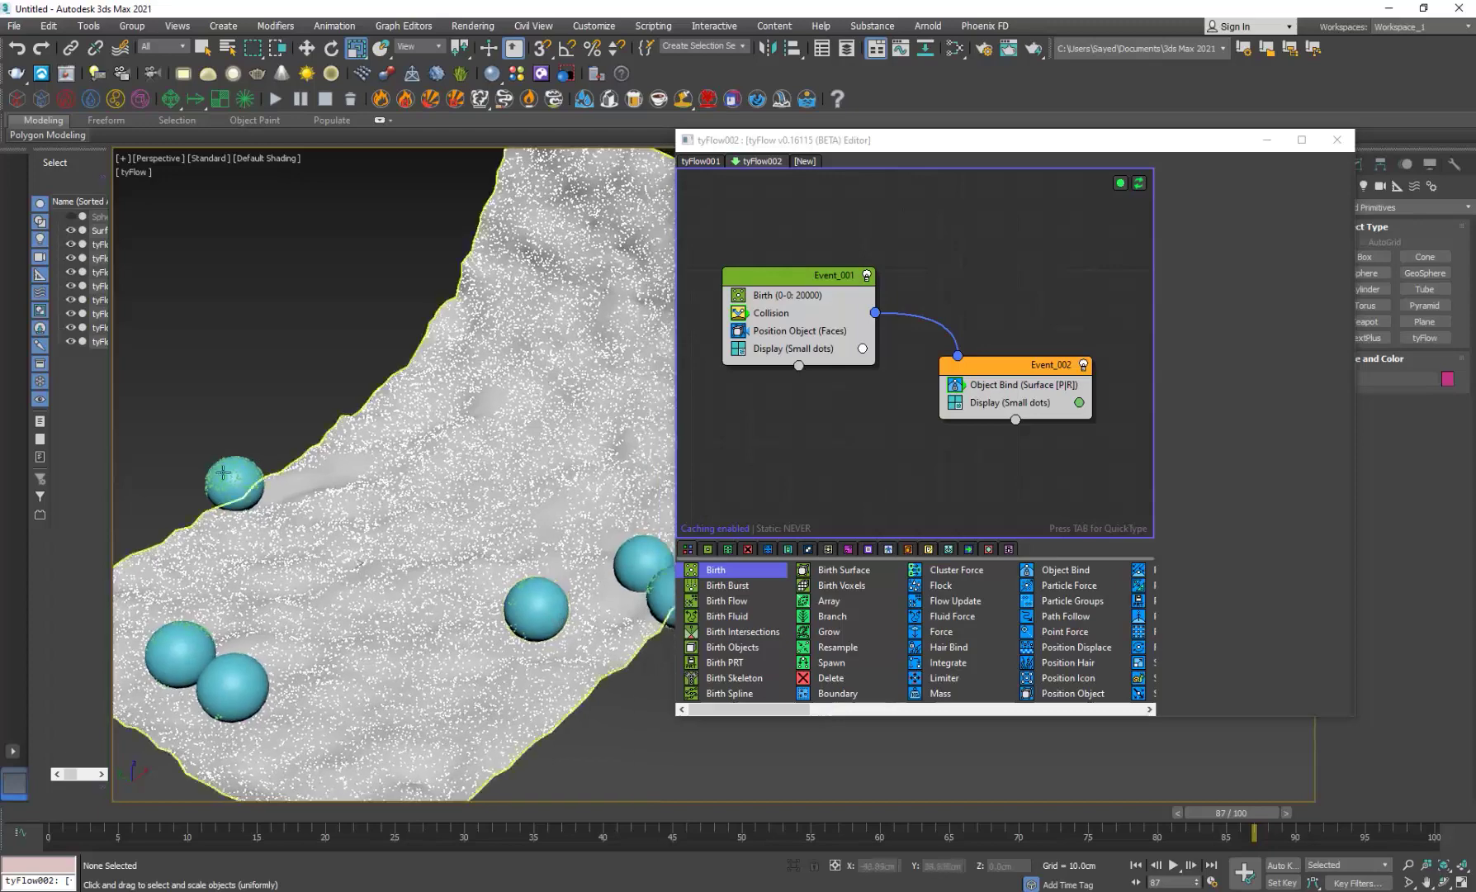
scroll(312, 780, "down", 6)
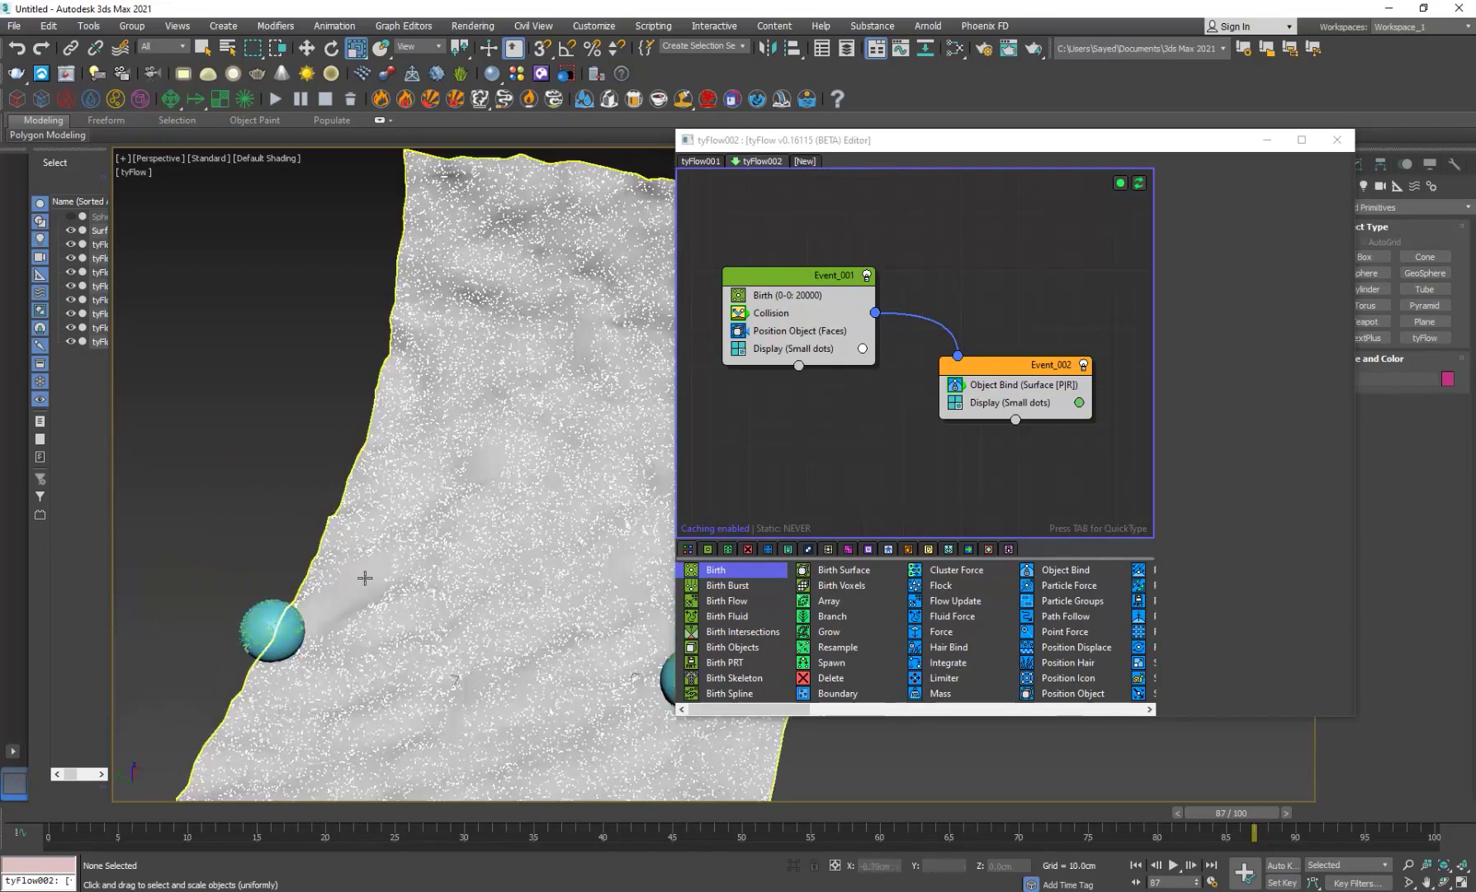
left_click_drag(393, 815, 1420, 815)
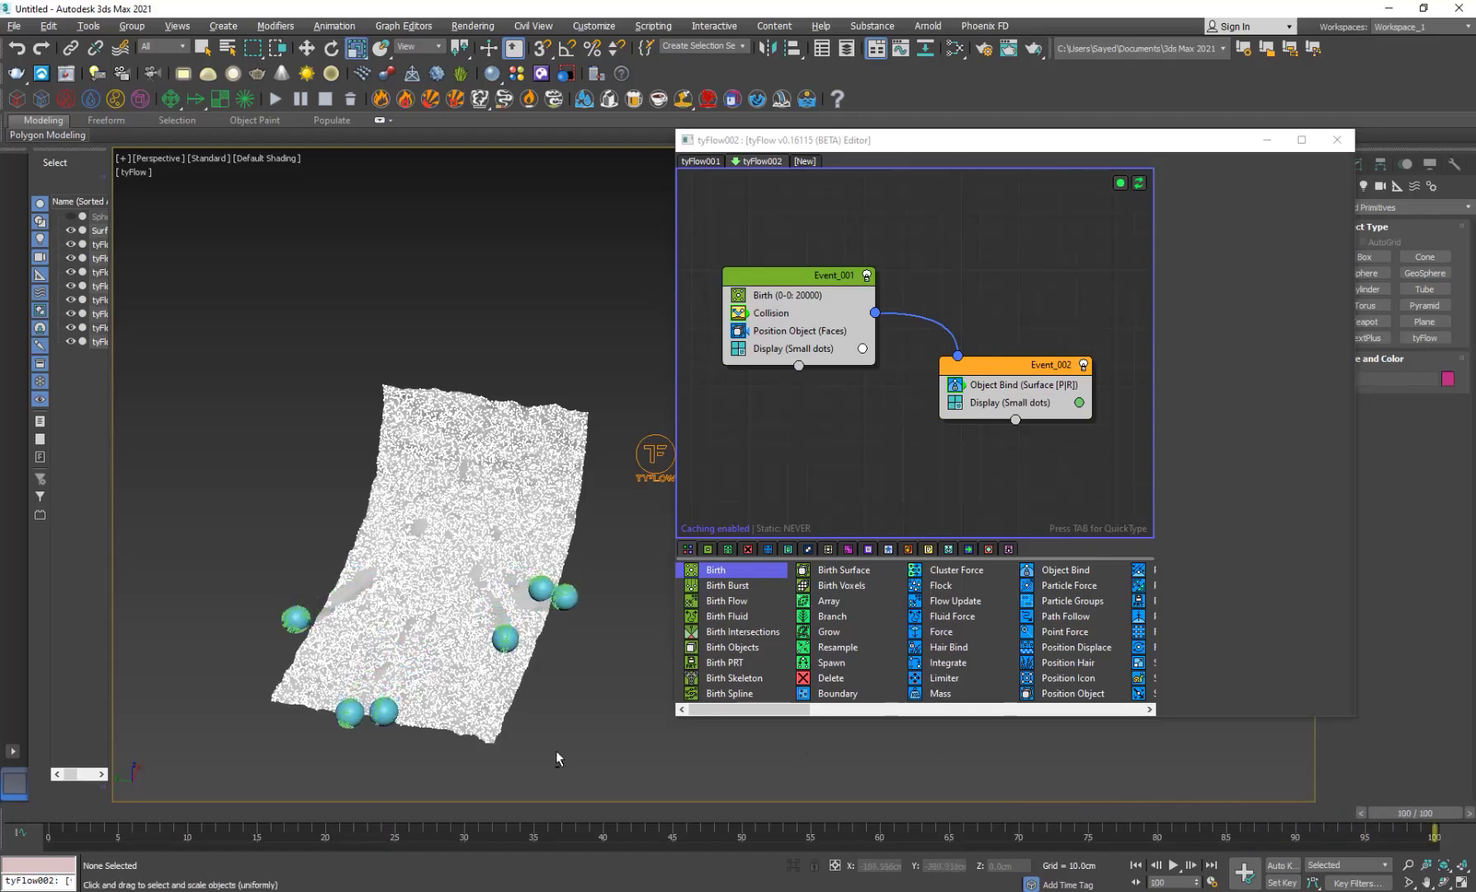
middle_click_drag(599, 758, 323, 702, "alt")
scroll(476, 598, "up", 5)
middle_click_drag(406, 597, 533, 591, "alt")
Step: Close the tyFlow editor and create a tyMesher object beside the terrain
left_click(1337, 140)
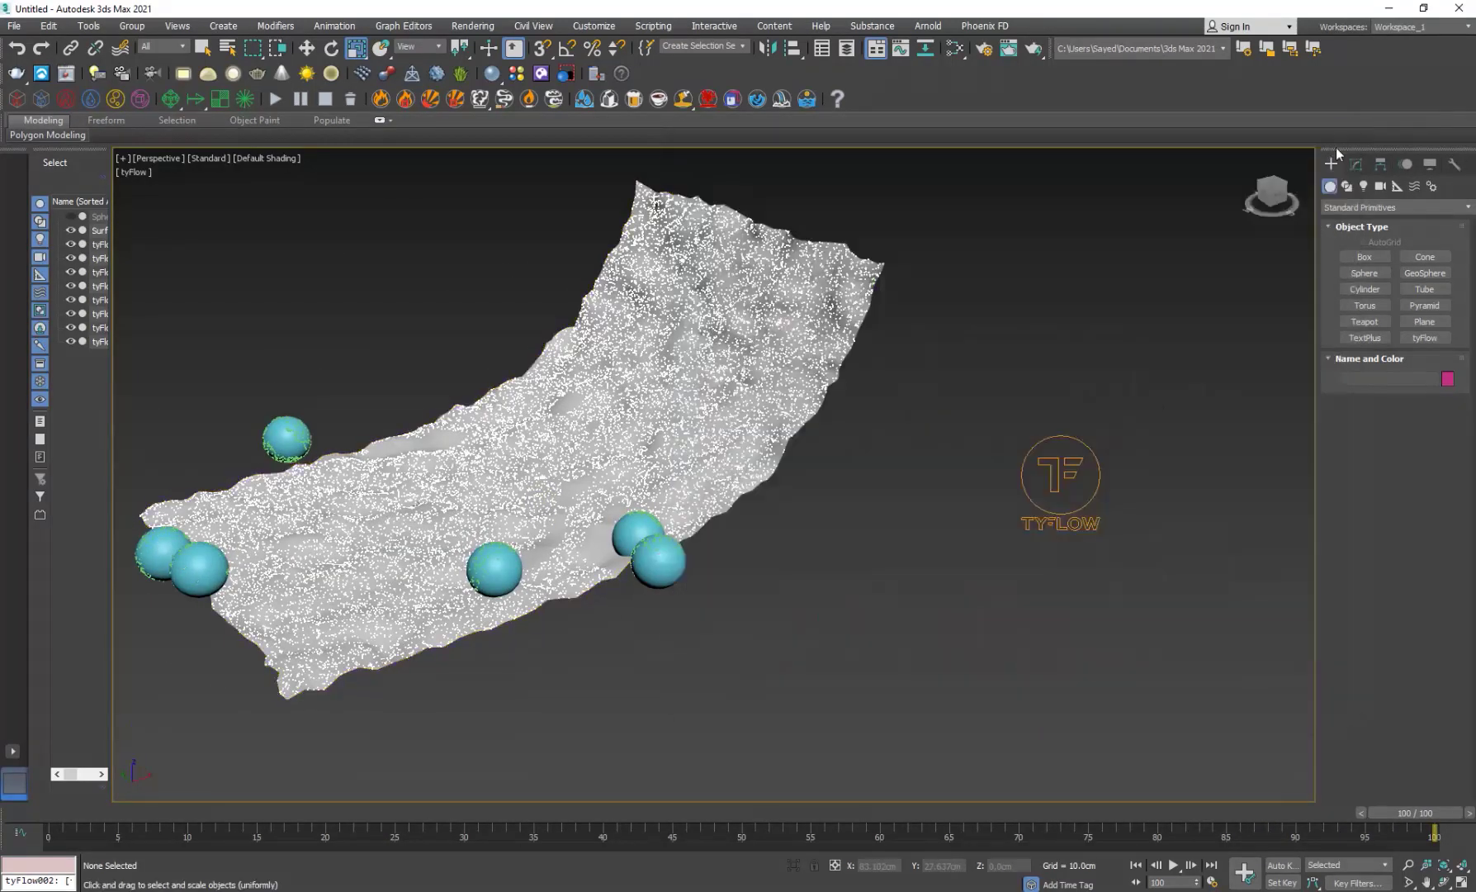
left_click(1388, 208)
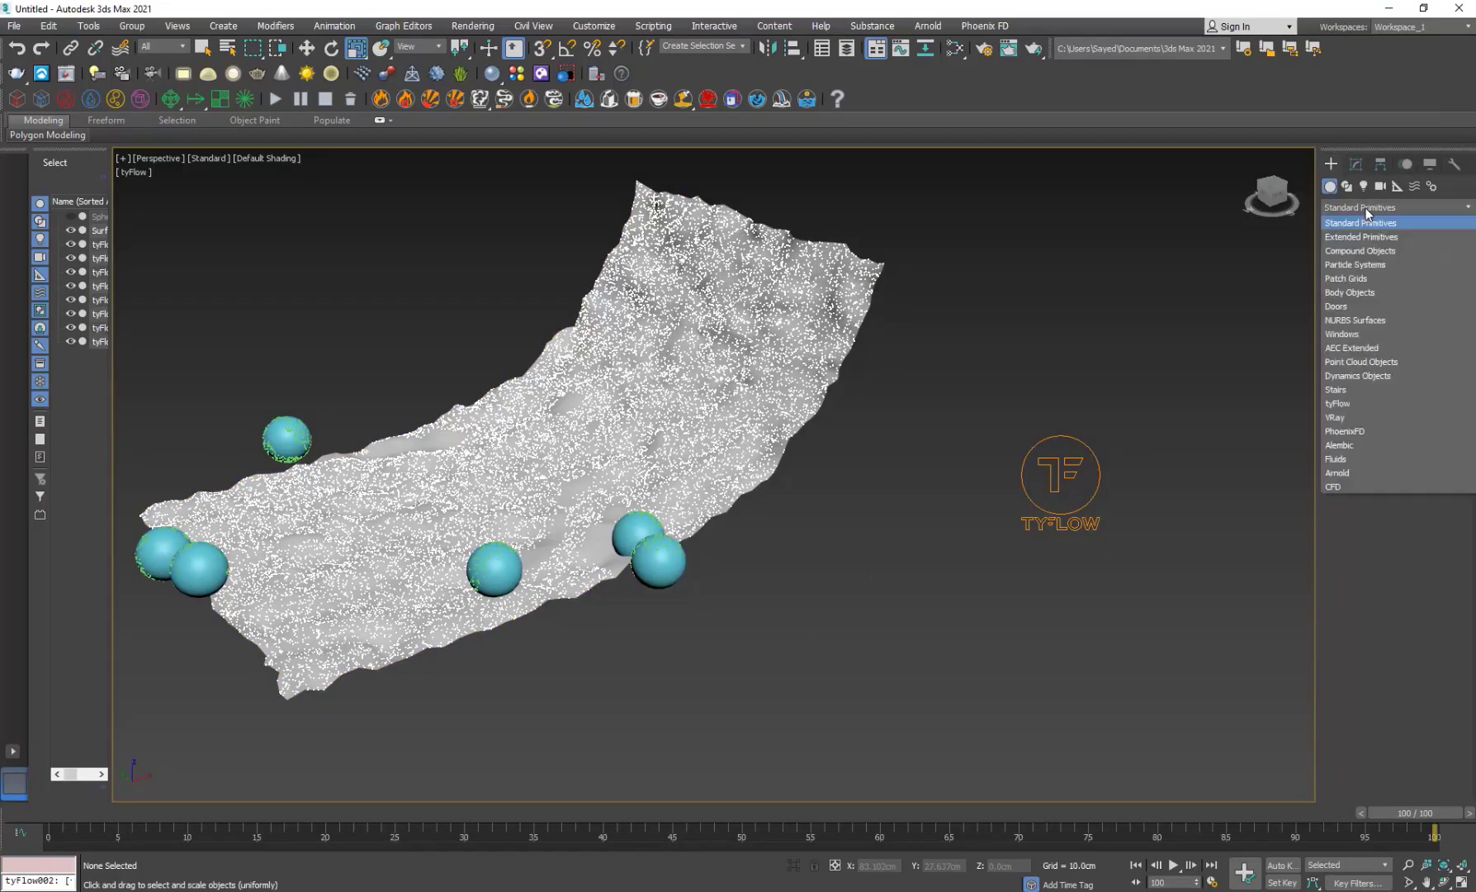
left_click(1346, 404)
left_click(1425, 257)
left_click_drag(883, 603, 937, 652)
Step: Pick tyFlow001 as the input object of the tyMesher
left_click(1358, 166)
left_click(1371, 595)
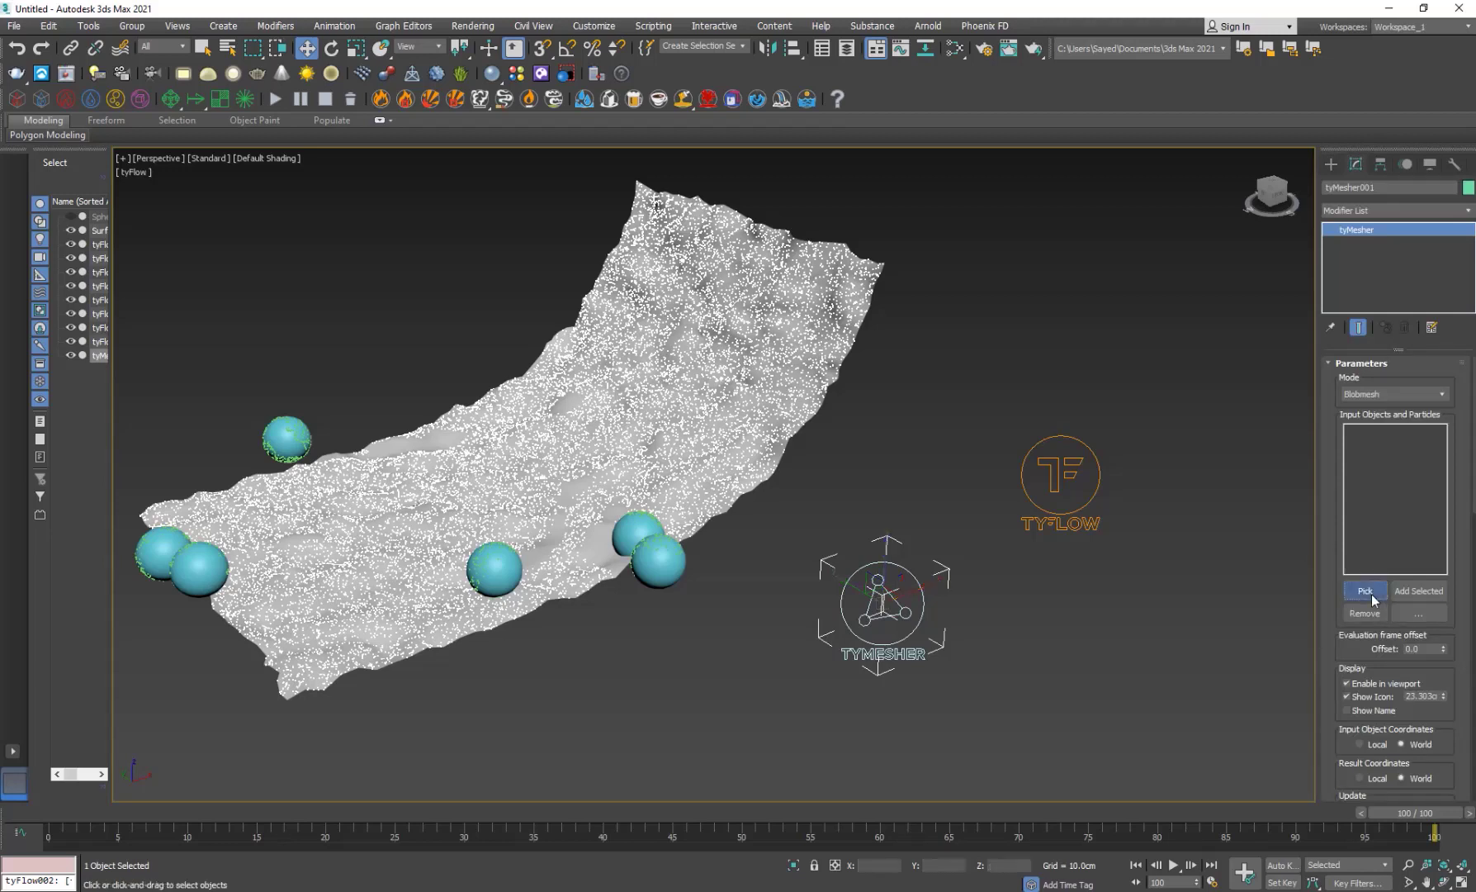
left_click(1055, 467)
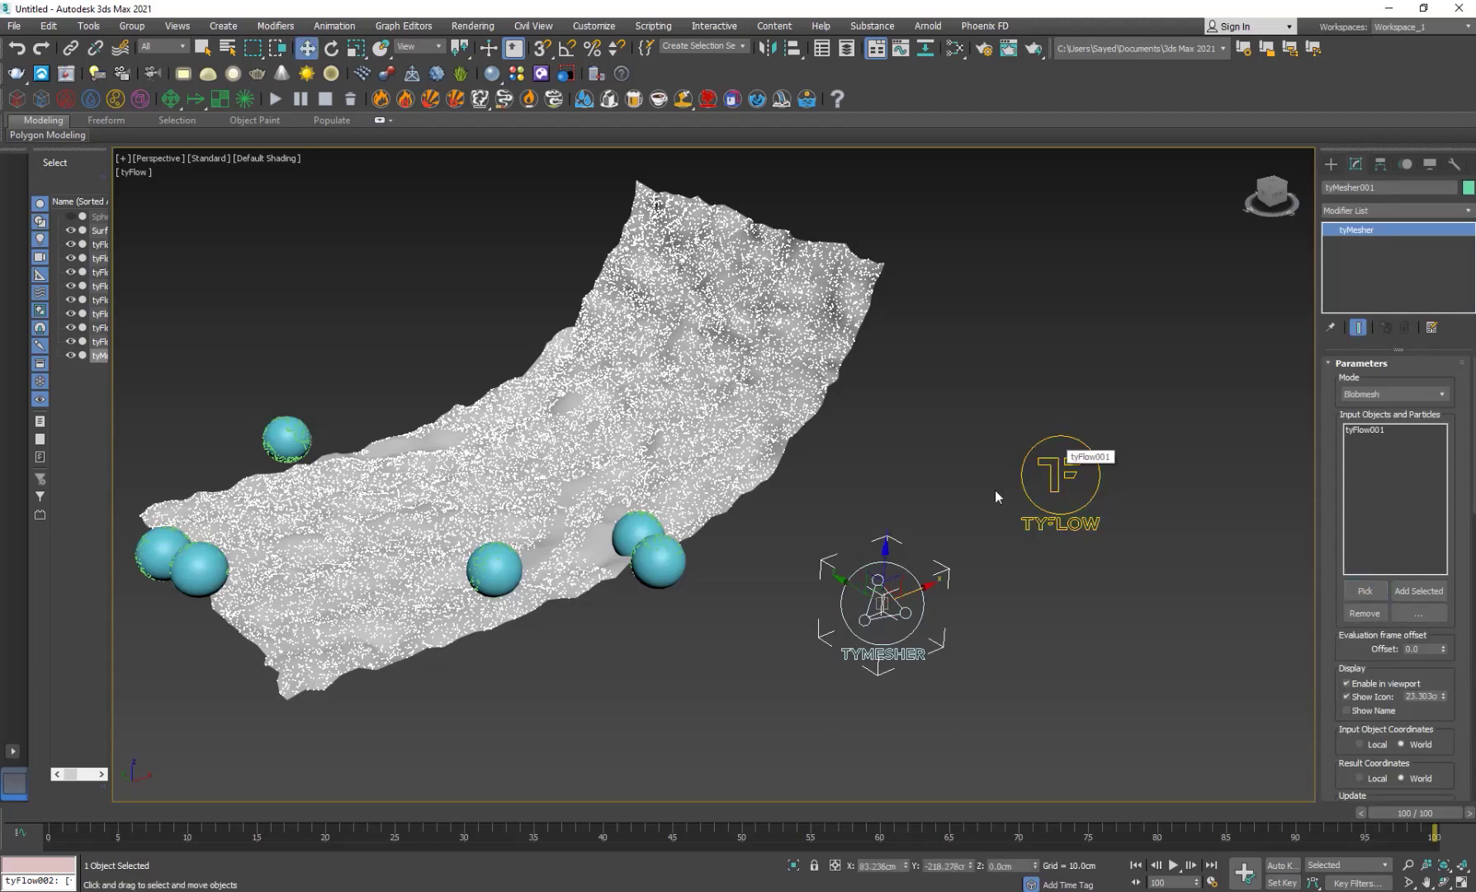
Step: Check which tyFlow object the tyMesher uses as its input by inspecting both objects and their placement in the scene
left_click(1057, 468)
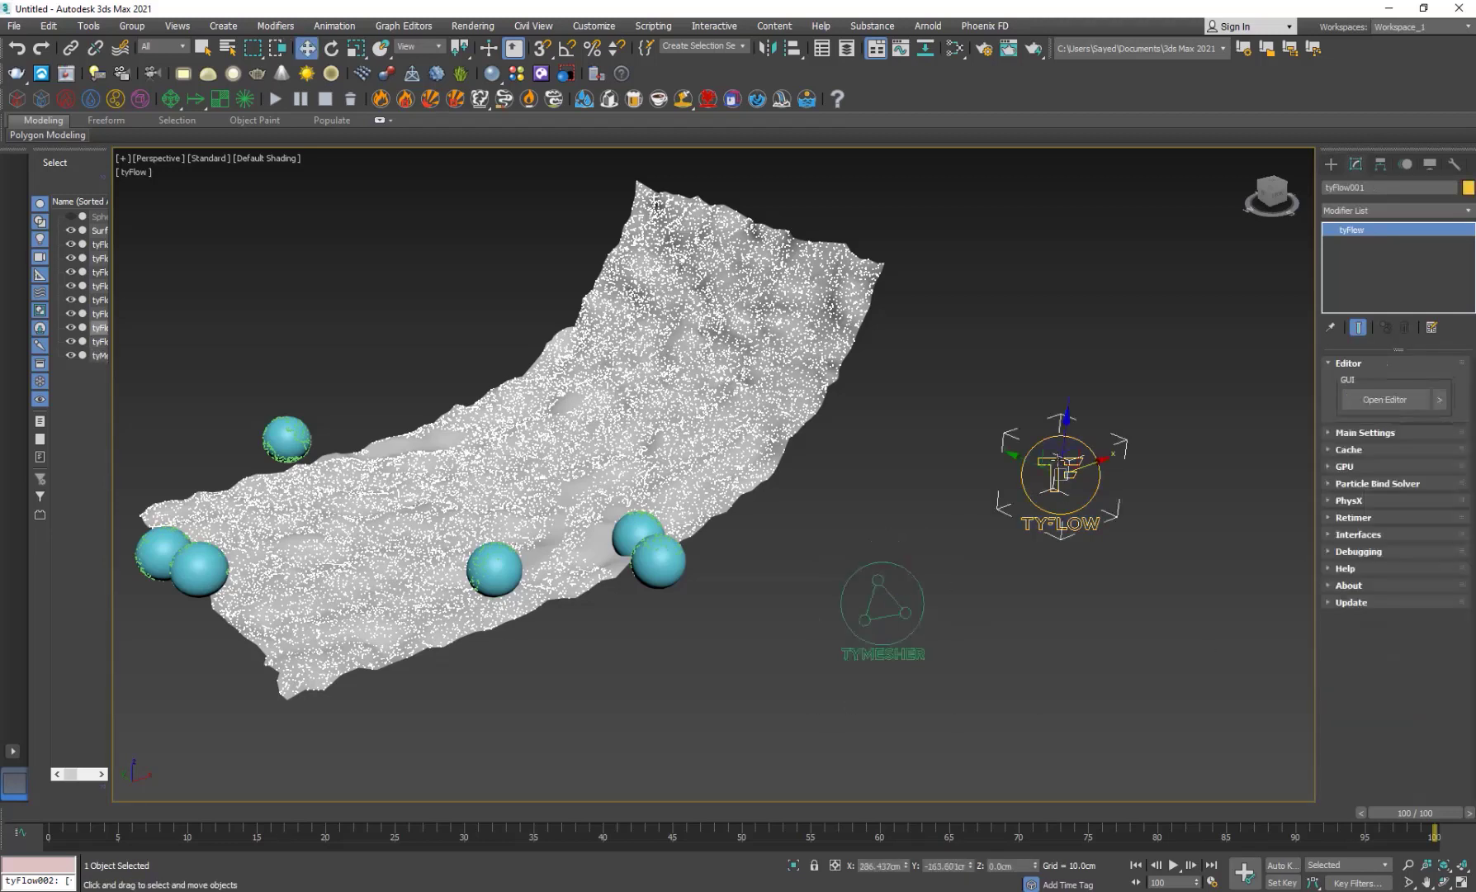
left_click(923, 603)
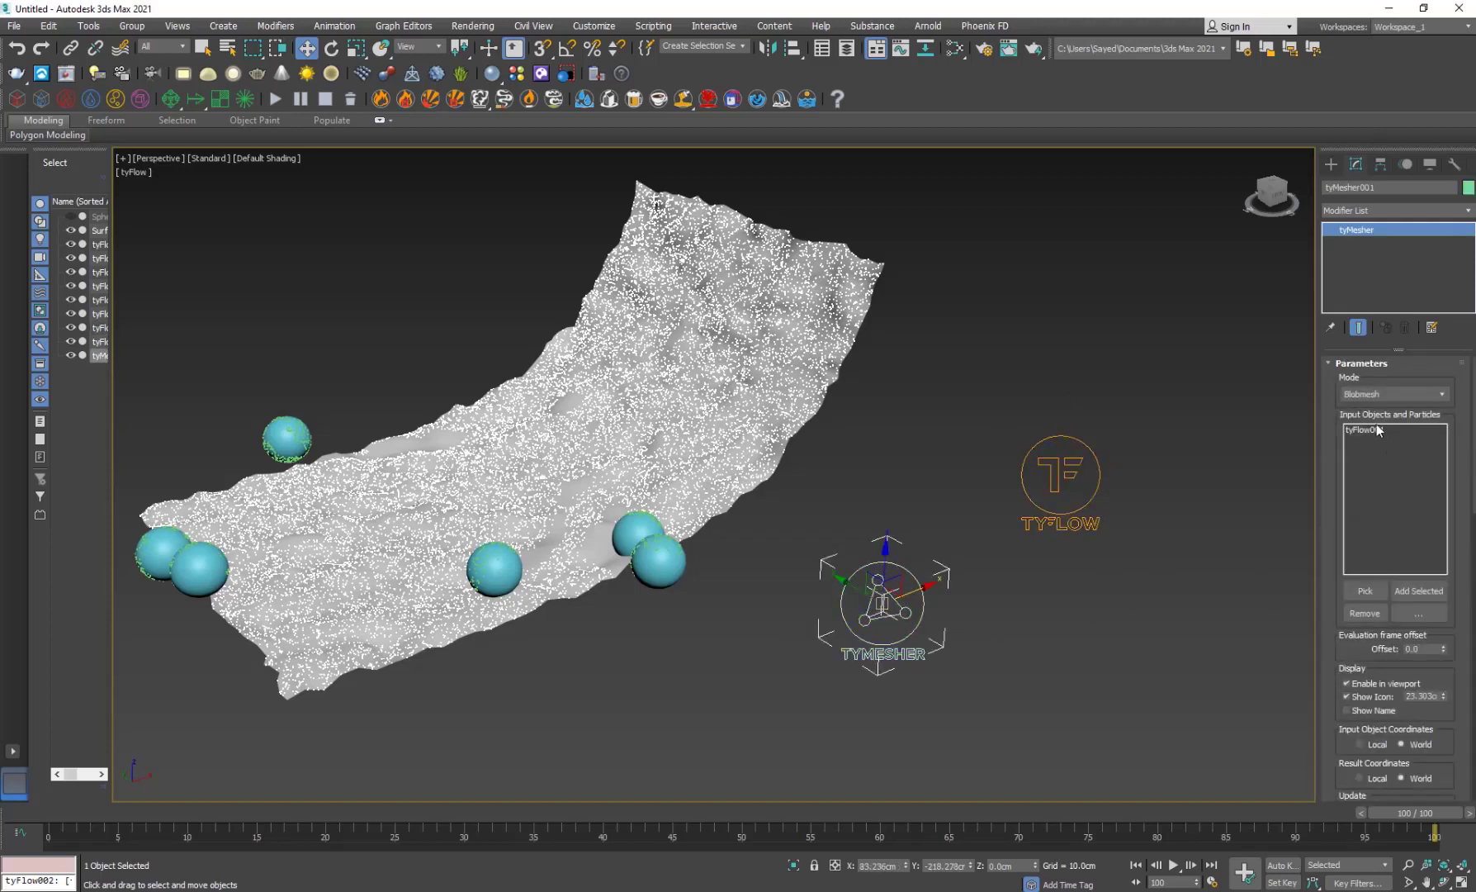
left_click(1017, 696)
key("F4")
key("F4")
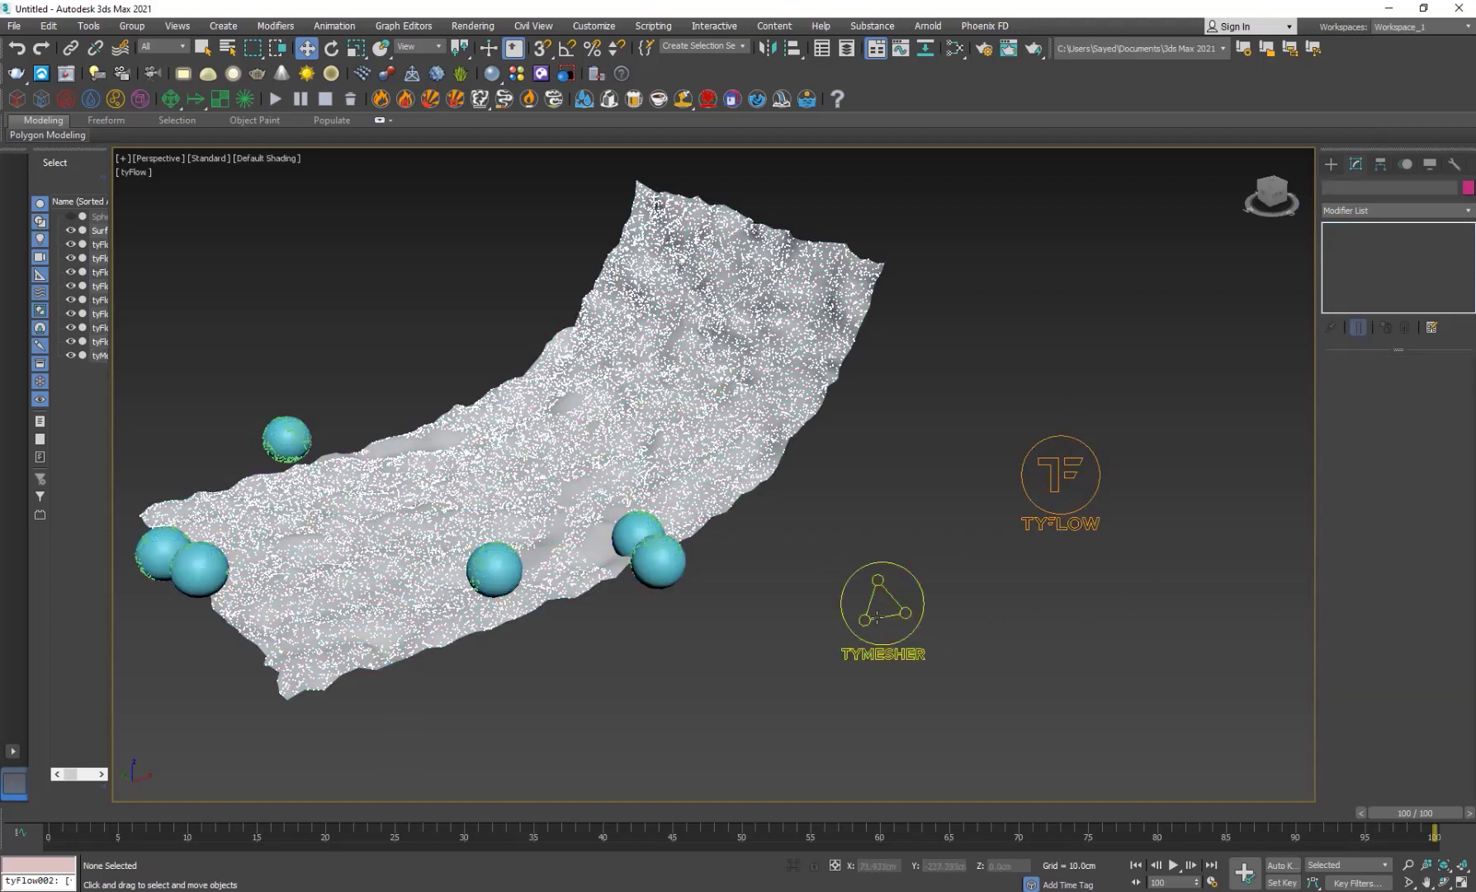
left_click(1074, 497)
middle_click_drag(961, 544, 823, 532, "alt")
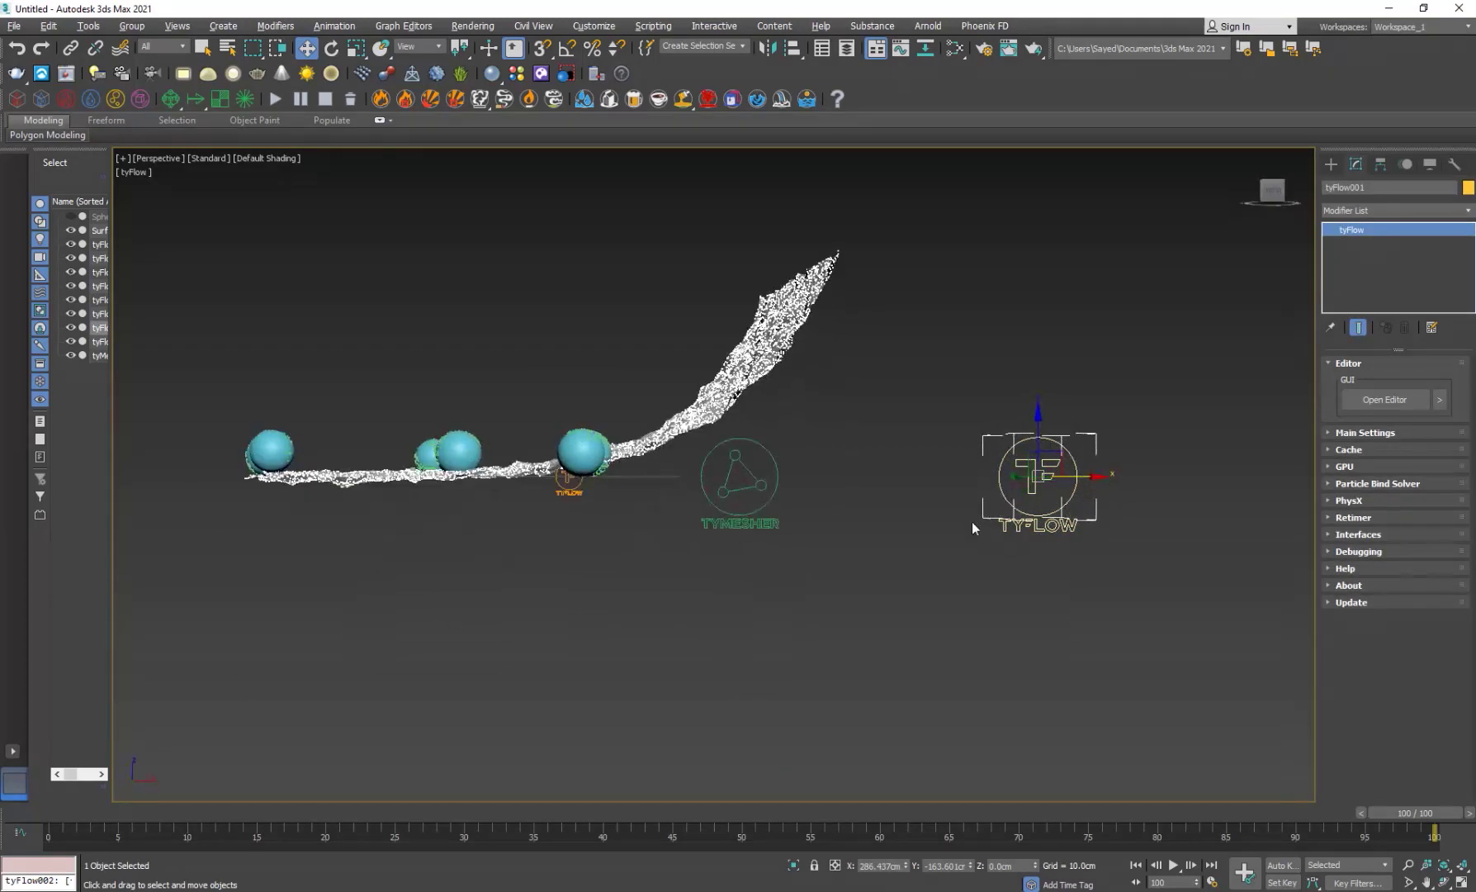
middle_click_drag(1007, 516, 877, 611, "alt")
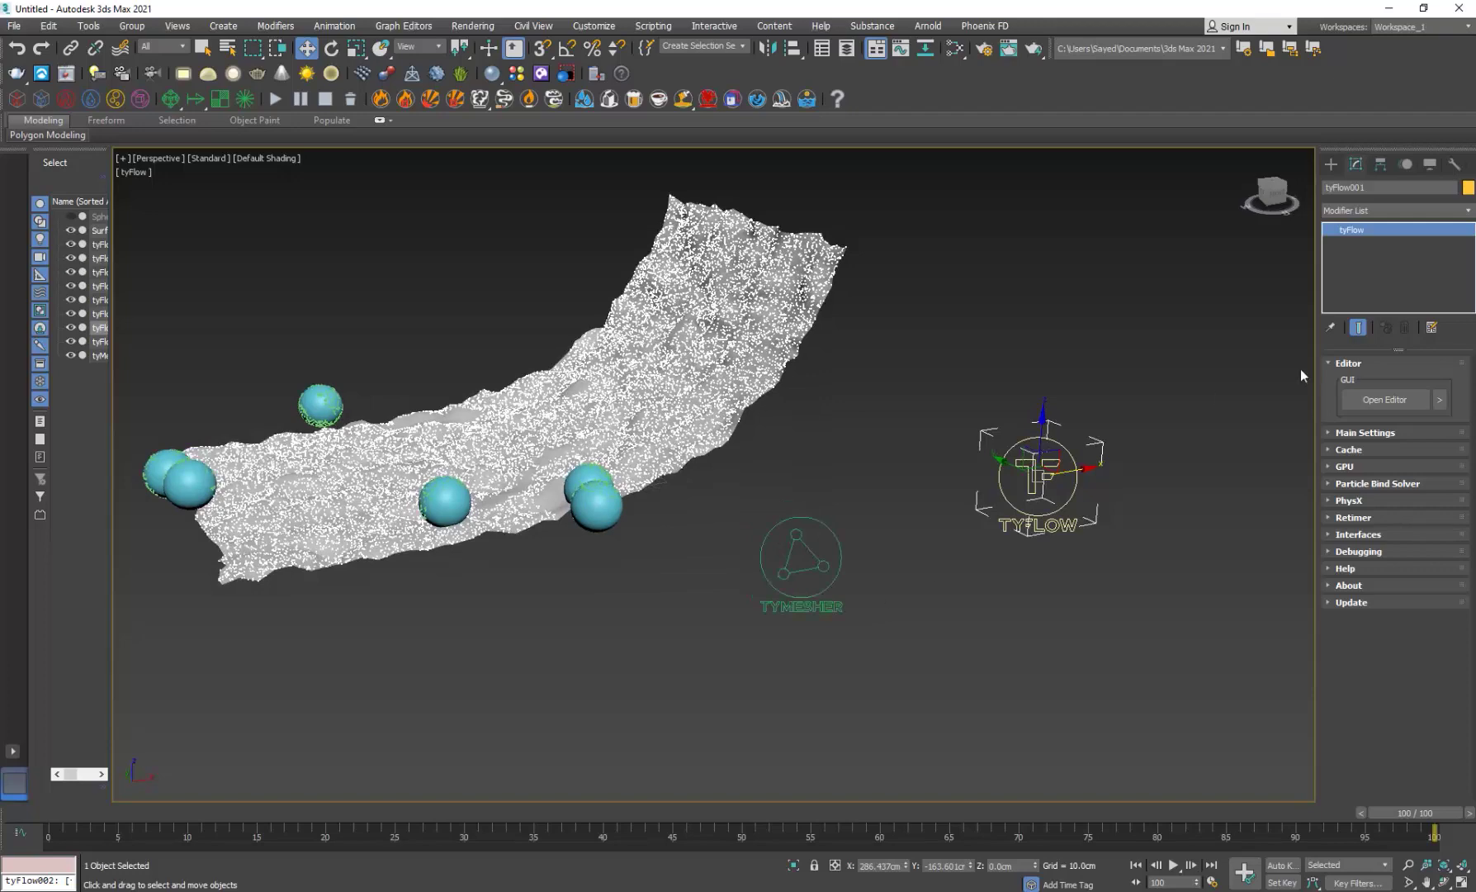
Step: Add tyFlow002, the flow beneath the terrain, to the tyMesher's input objects and deselect the mesher
left_click(805, 560)
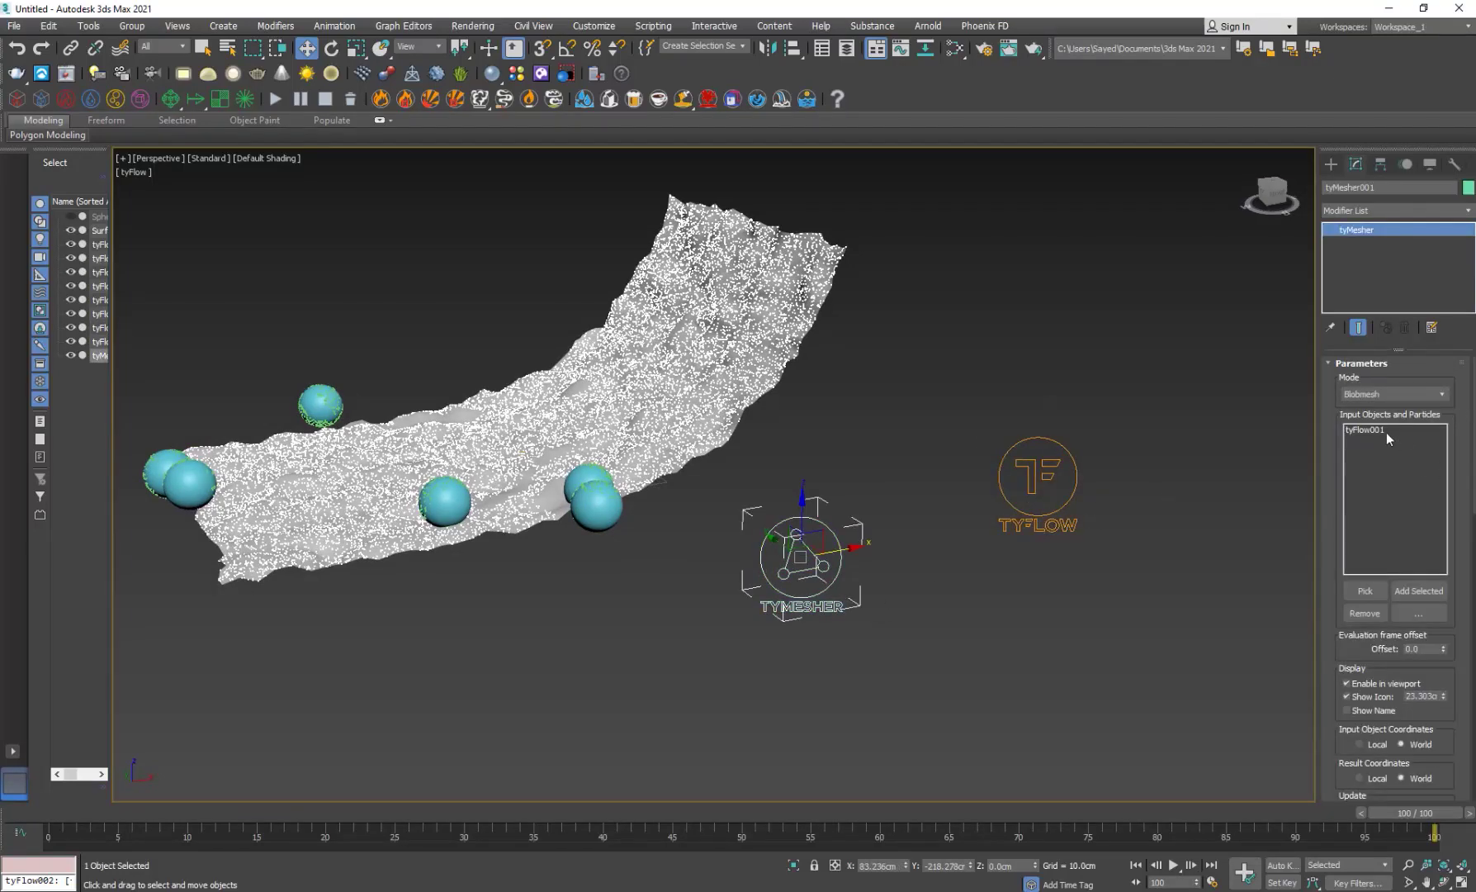
left_click(1367, 590)
middle_click_drag(760, 578, 651, 564, "alt")
left_click(600, 594)
mouse_move(672, 636)
middle_mouse_down("alt")
mouse_move(653, 664)
mouse_move(666, 717)
mouse_move(629, 735)
middle_mouse_up("alt")
left_click(667, 717)
key("F4")
key("F4")
scroll(629, 735, "up", 3)
middle_click_drag(619, 666, 695, 713)
scroll(674, 711, "down", 3)
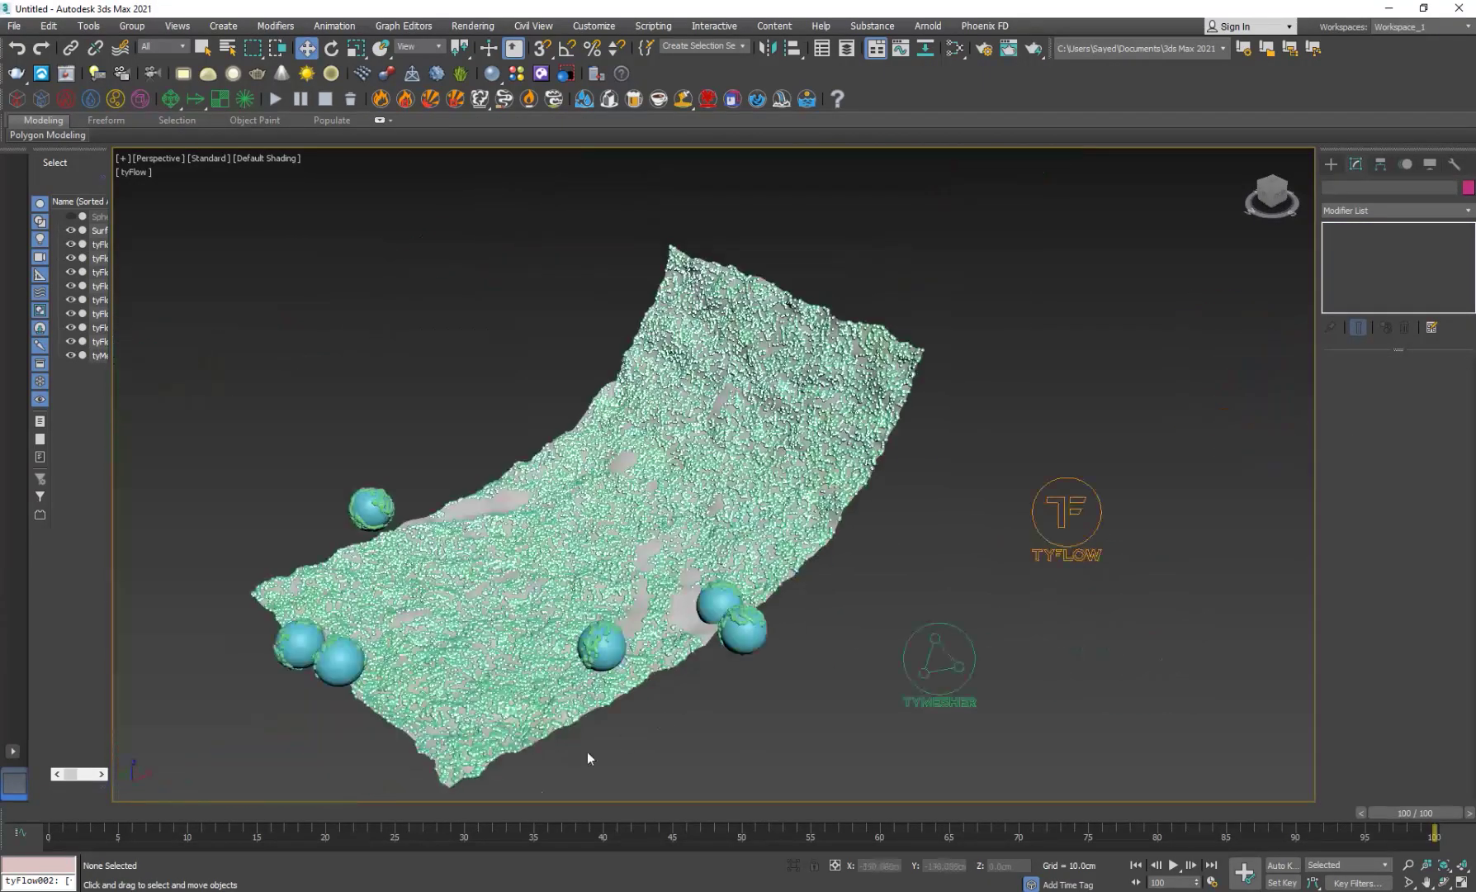
Step: Move the animation to frame 76 and set the tyMesher's absolute Blobmesh radius to 2.0 cm
left_click_drag(504, 811, 1121, 793)
left_click(922, 673)
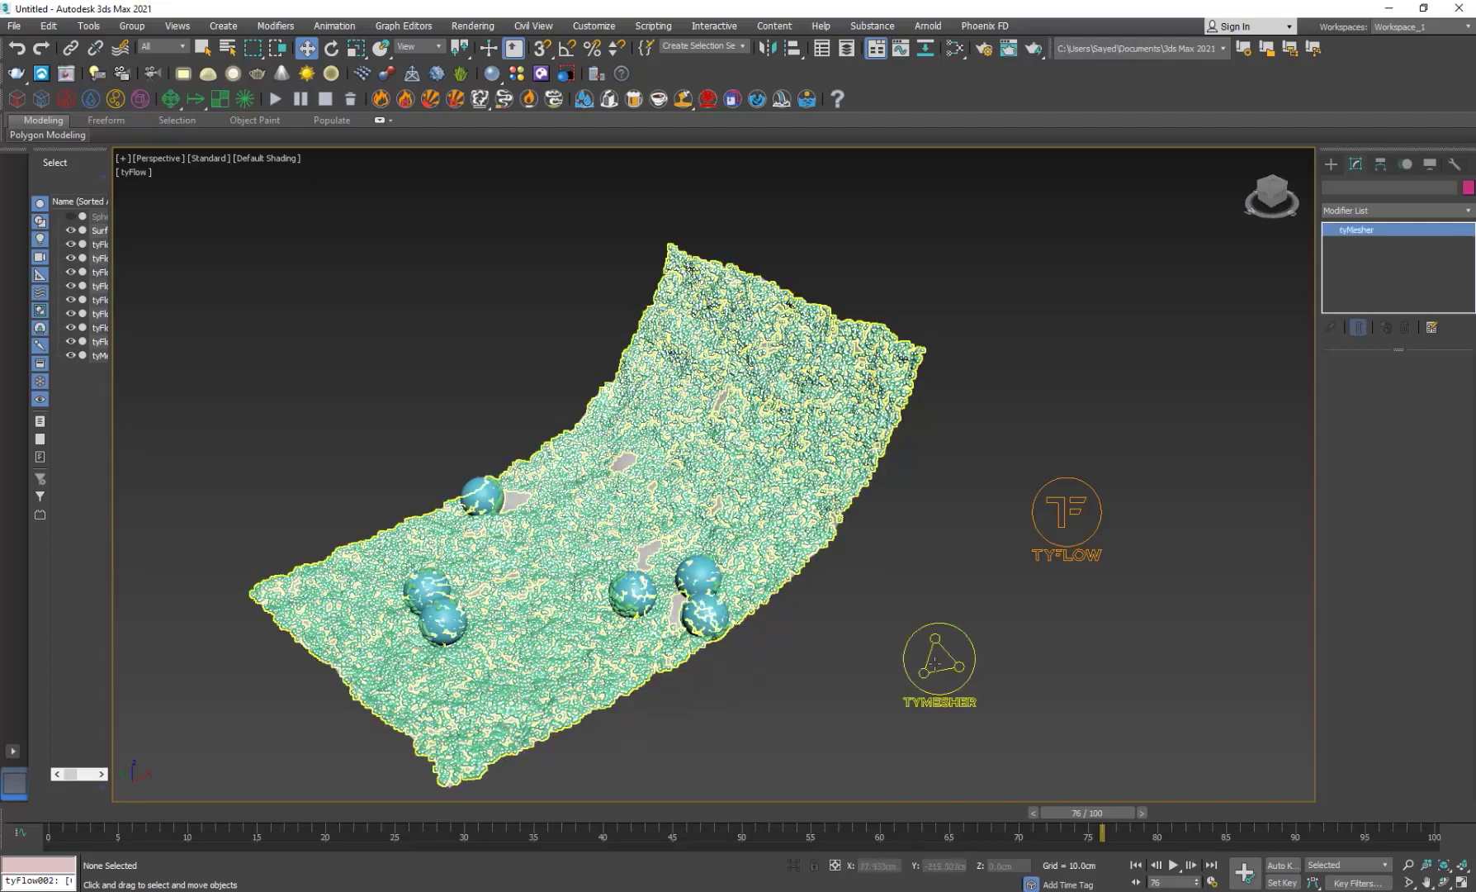
left_click_drag(1351, 748, 1397, 560)
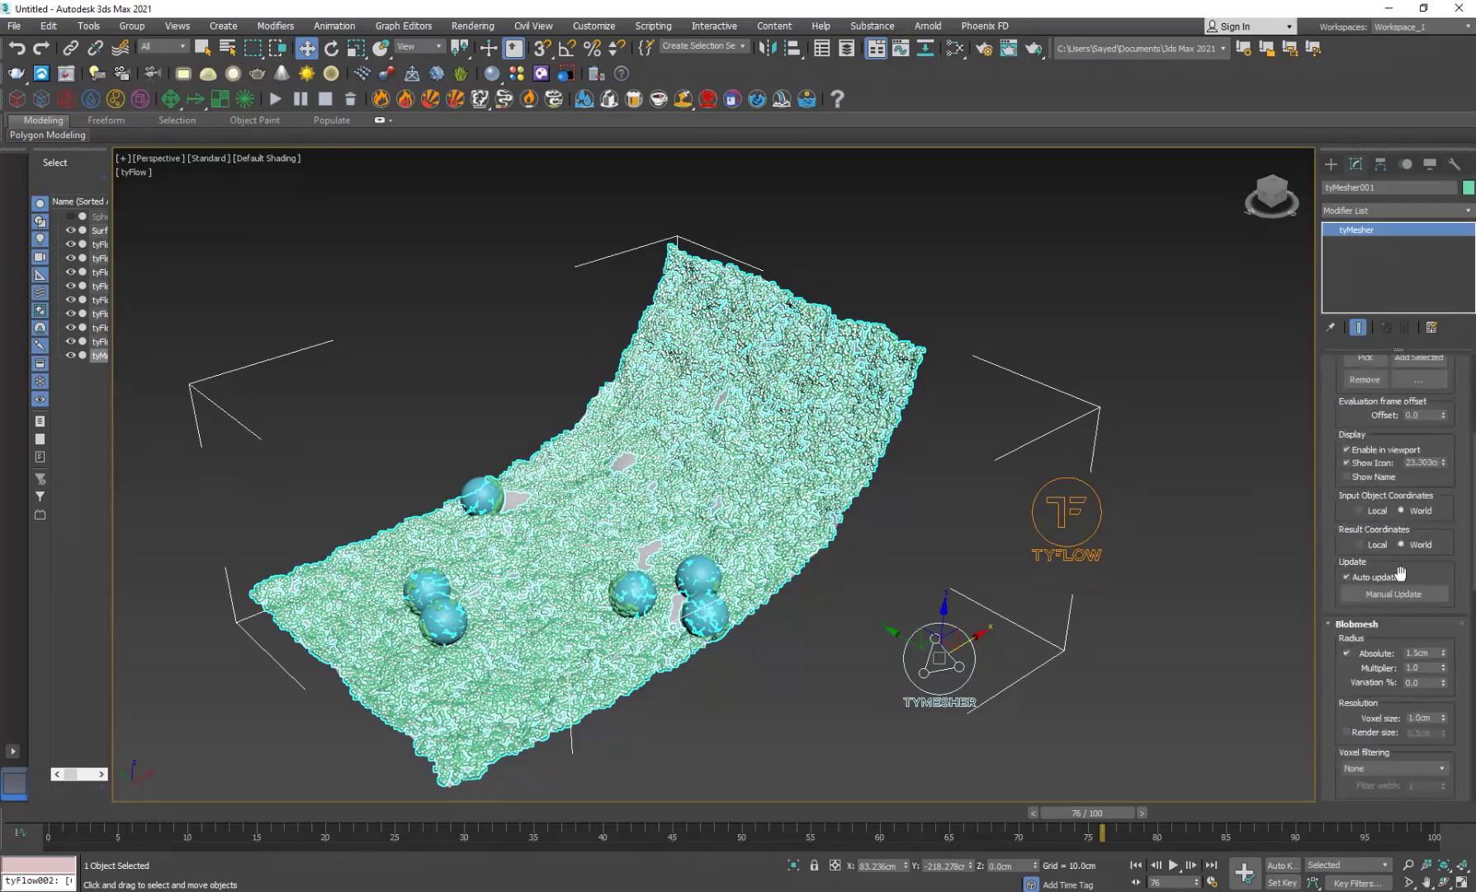
type("2")
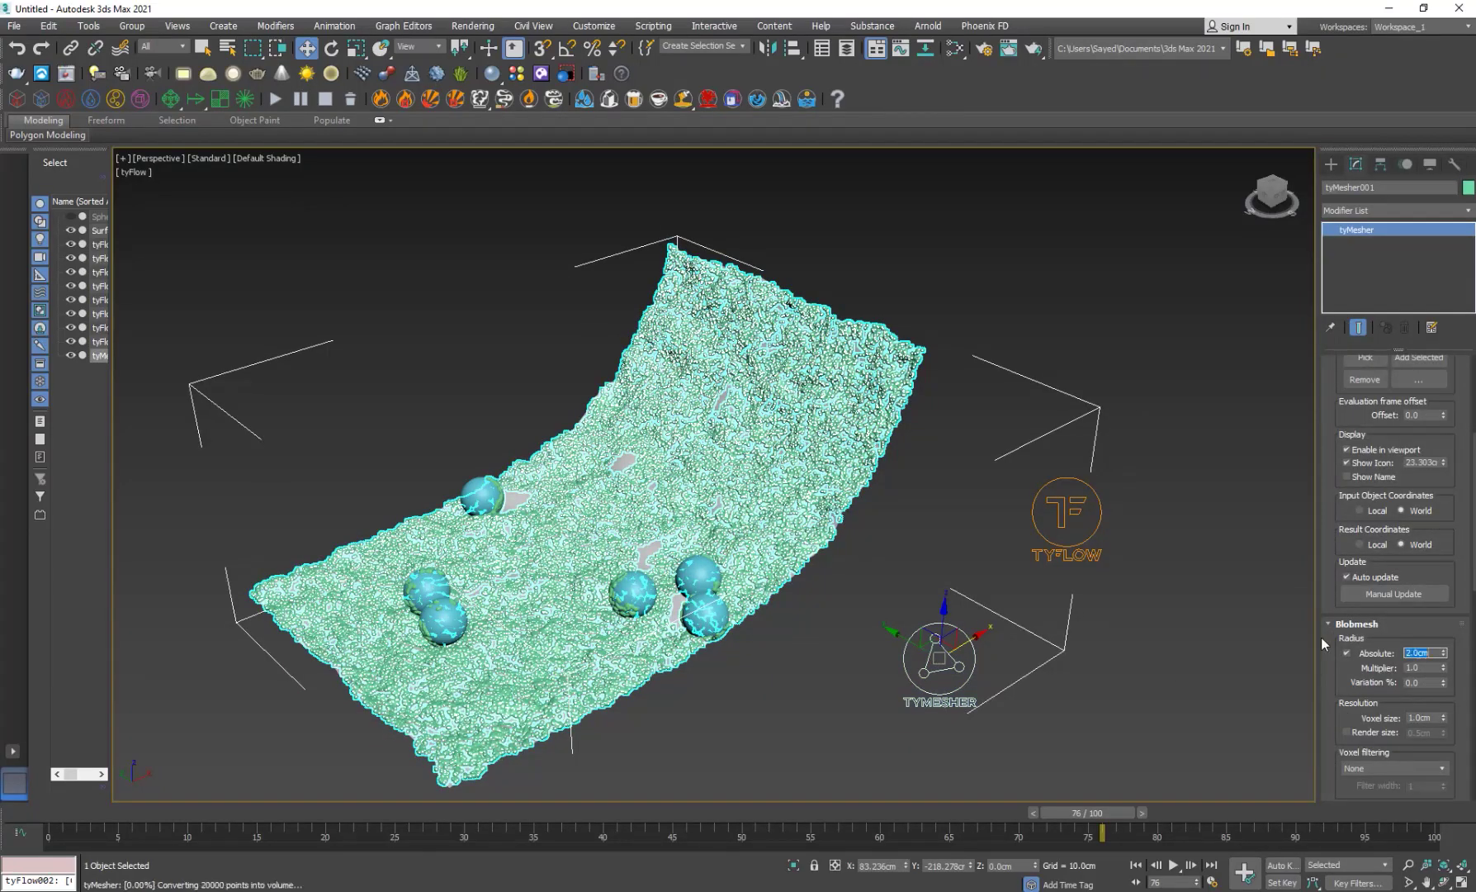
key("Return")
scroll(1371, 673, "down", 3)
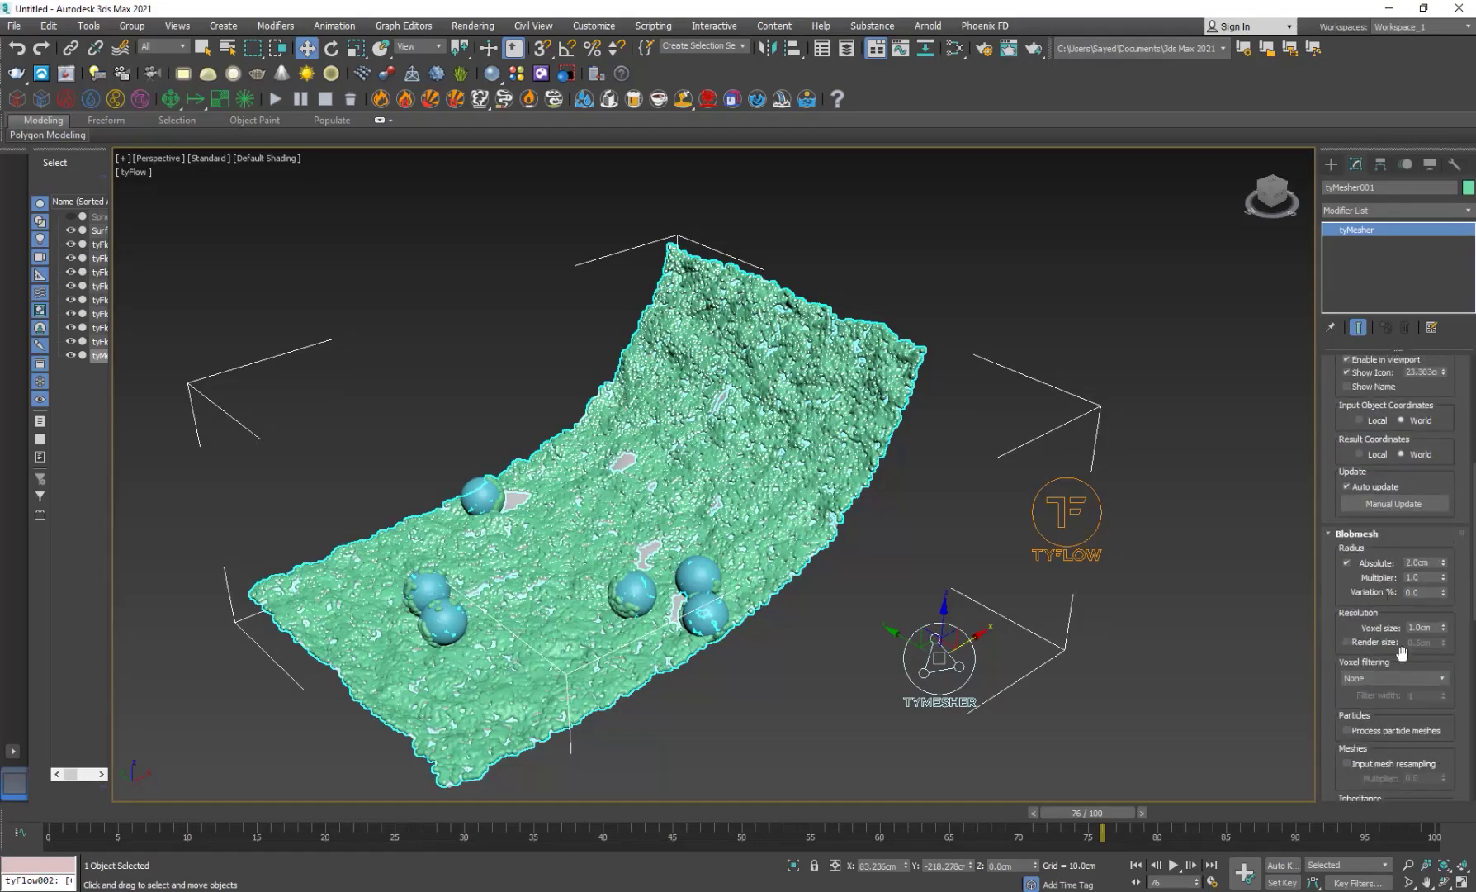
Step: Set the tyMesher's voxel filtering to Gaussian and its voxel size to 0.6 cm, then inspect the mesh
left_click(1392, 677)
left_click(1370, 699)
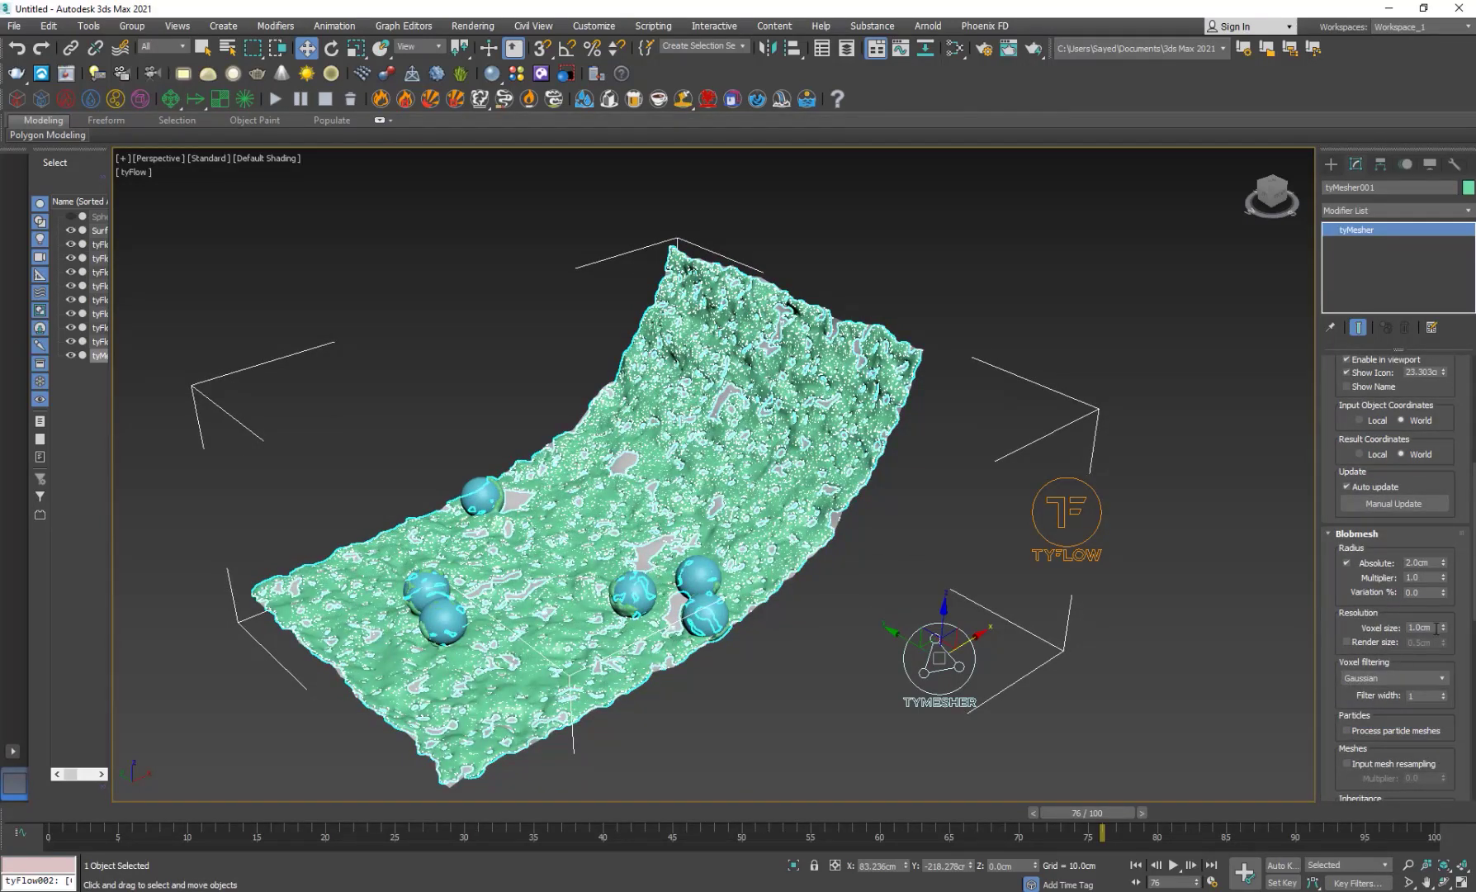
type("0.6")
key("Return")
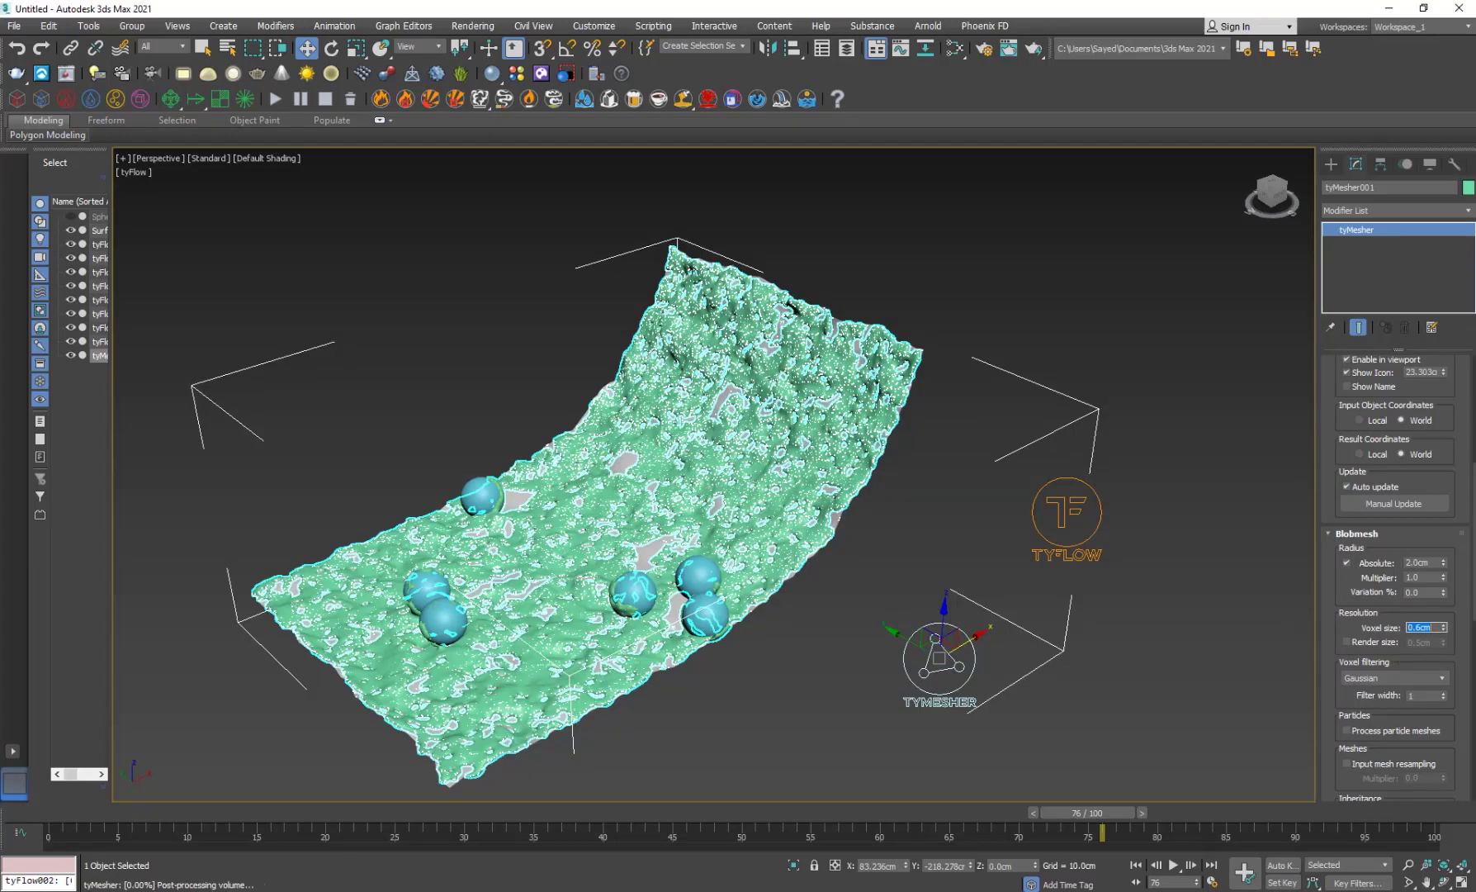
left_click(839, 685)
scroll(789, 607, "up", 3)
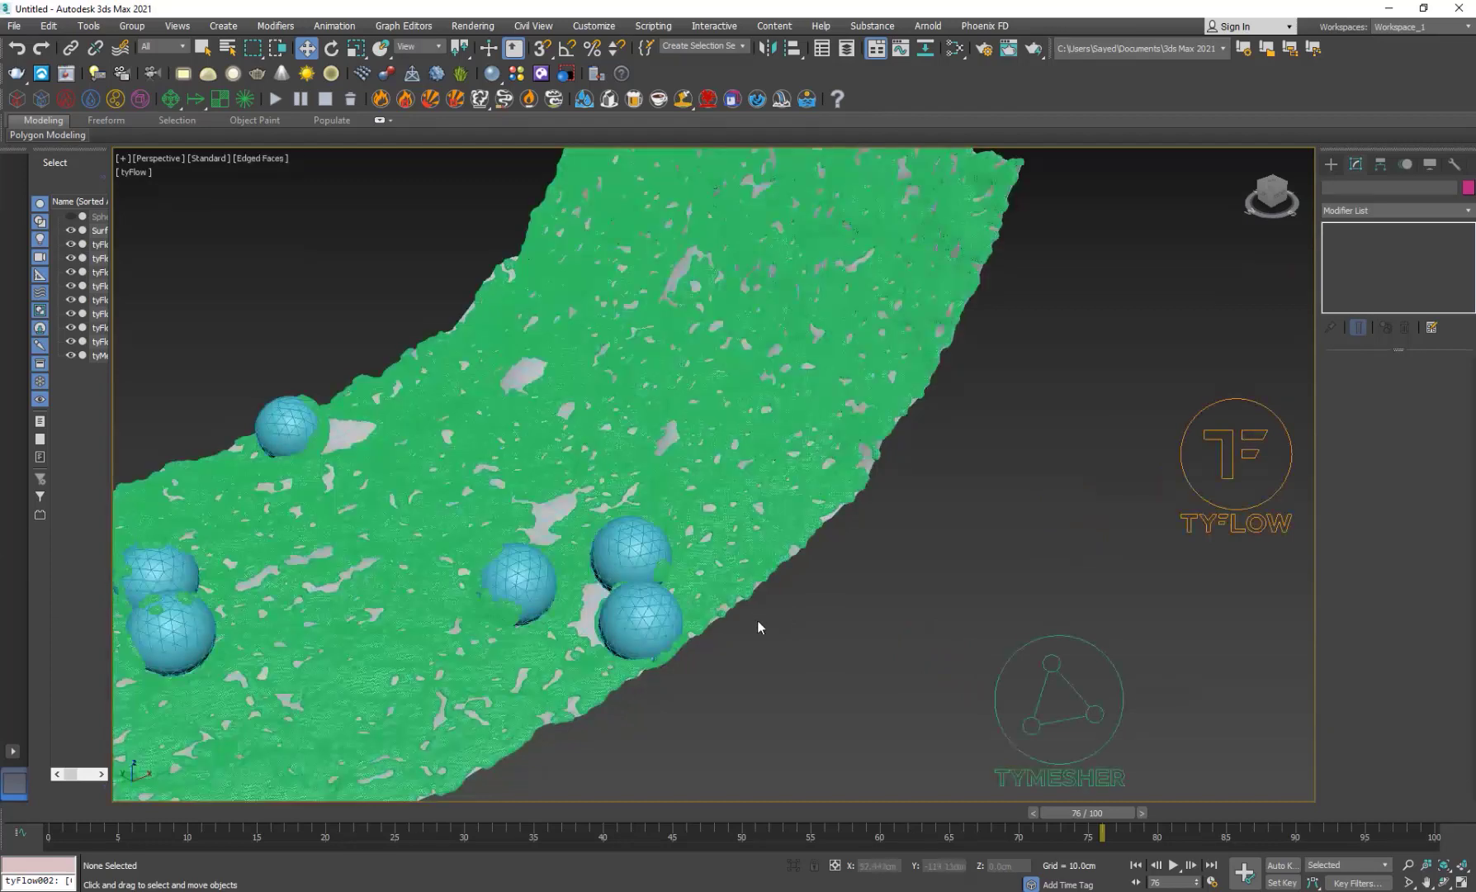
scroll(760, 685, "up", 1)
scroll(775, 707, "down", 3)
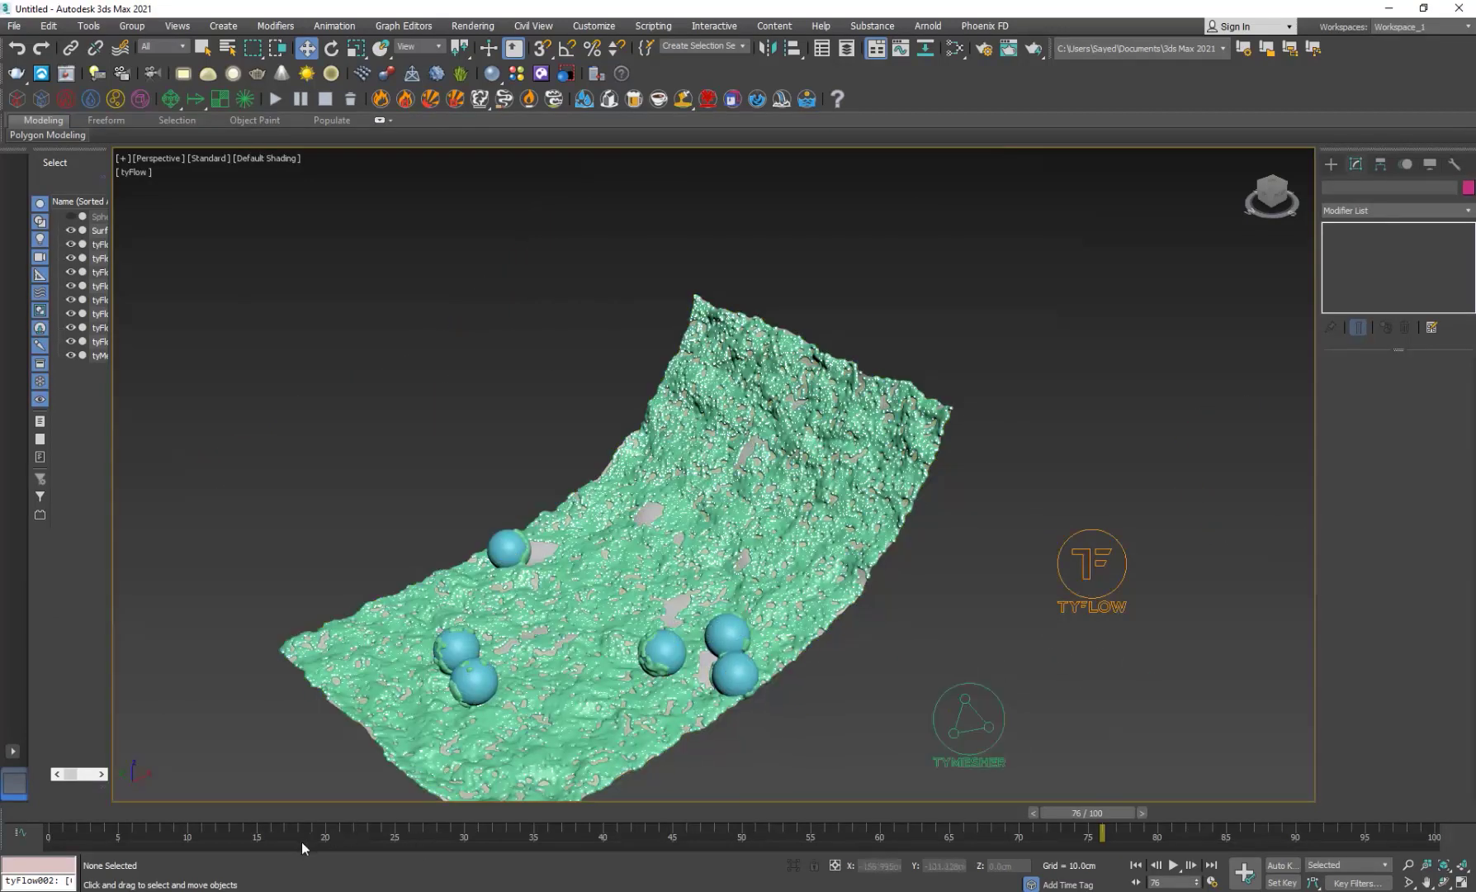
Step: Select tyFlow002 beneath the terrain, move the animation to frame 18 and open the flow's editor
middle_click_drag(727, 703, 684, 640, "alt")
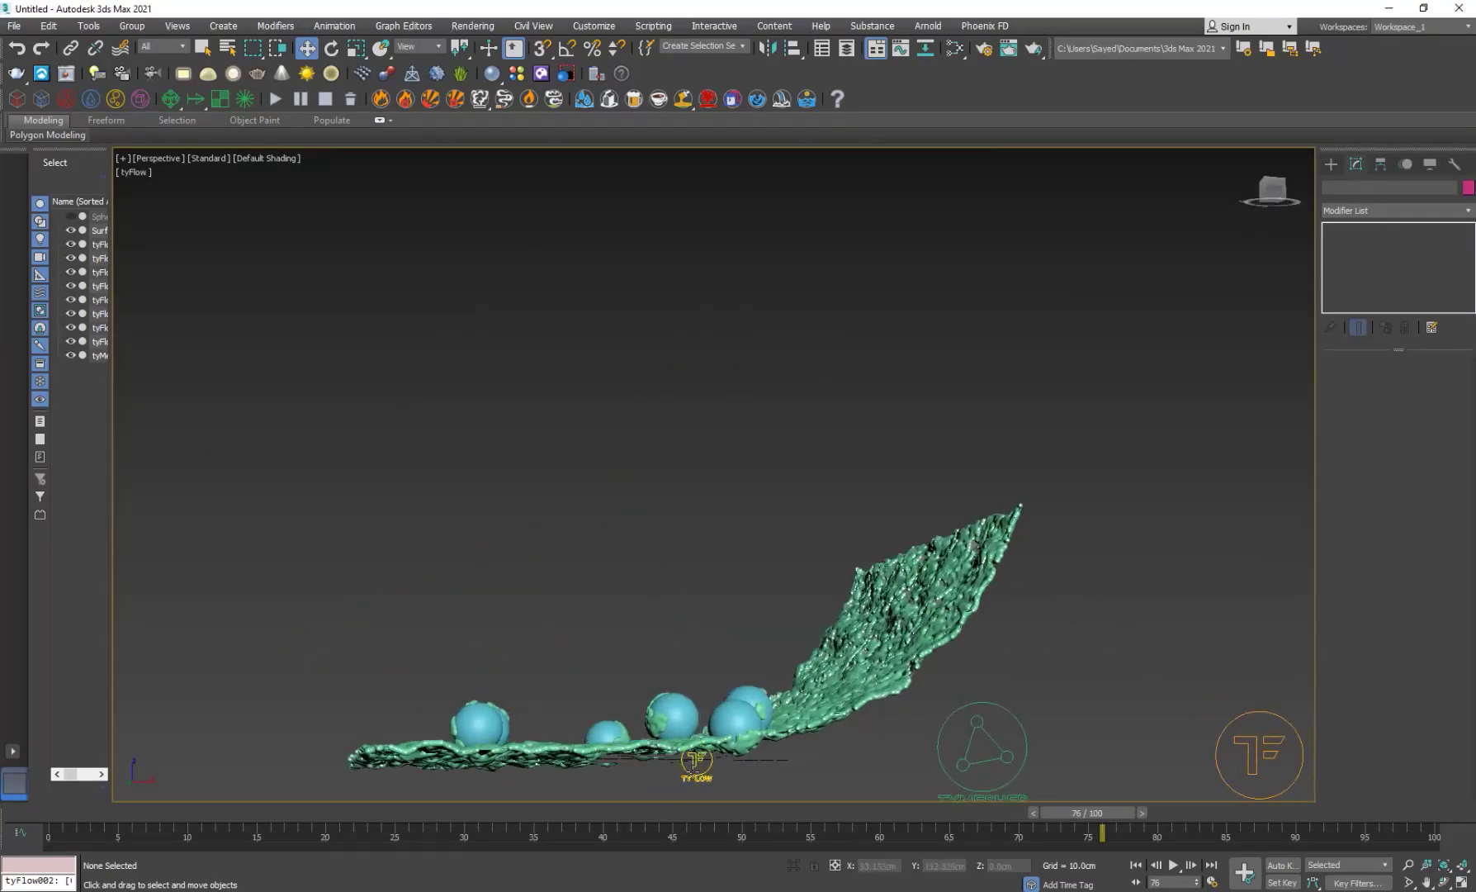
left_click(695, 766)
left_click_drag(333, 812, 359, 814)
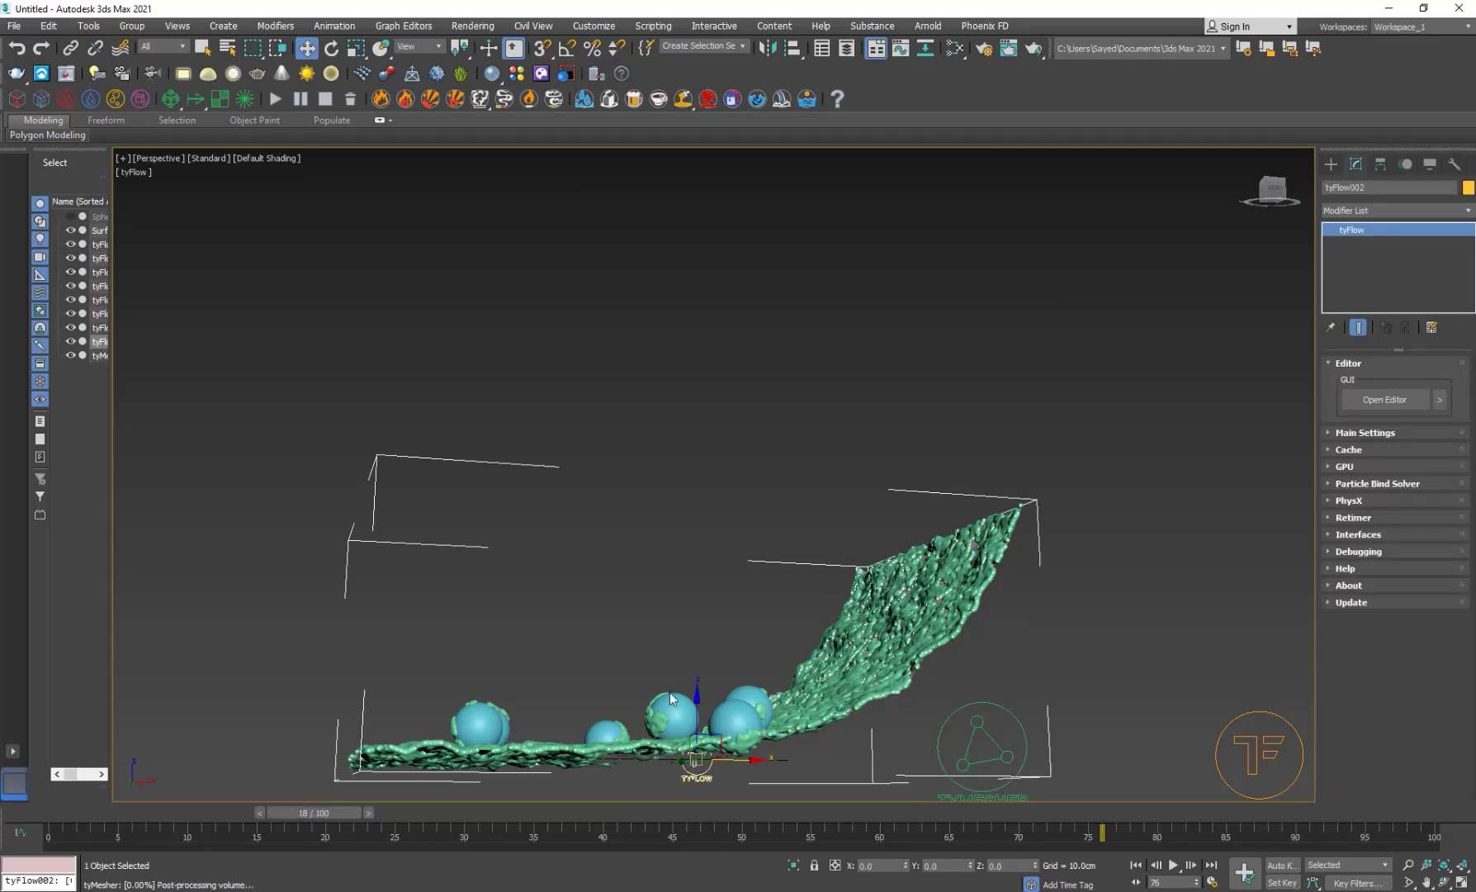
middle_click_drag(692, 698, 784, 522, "alt")
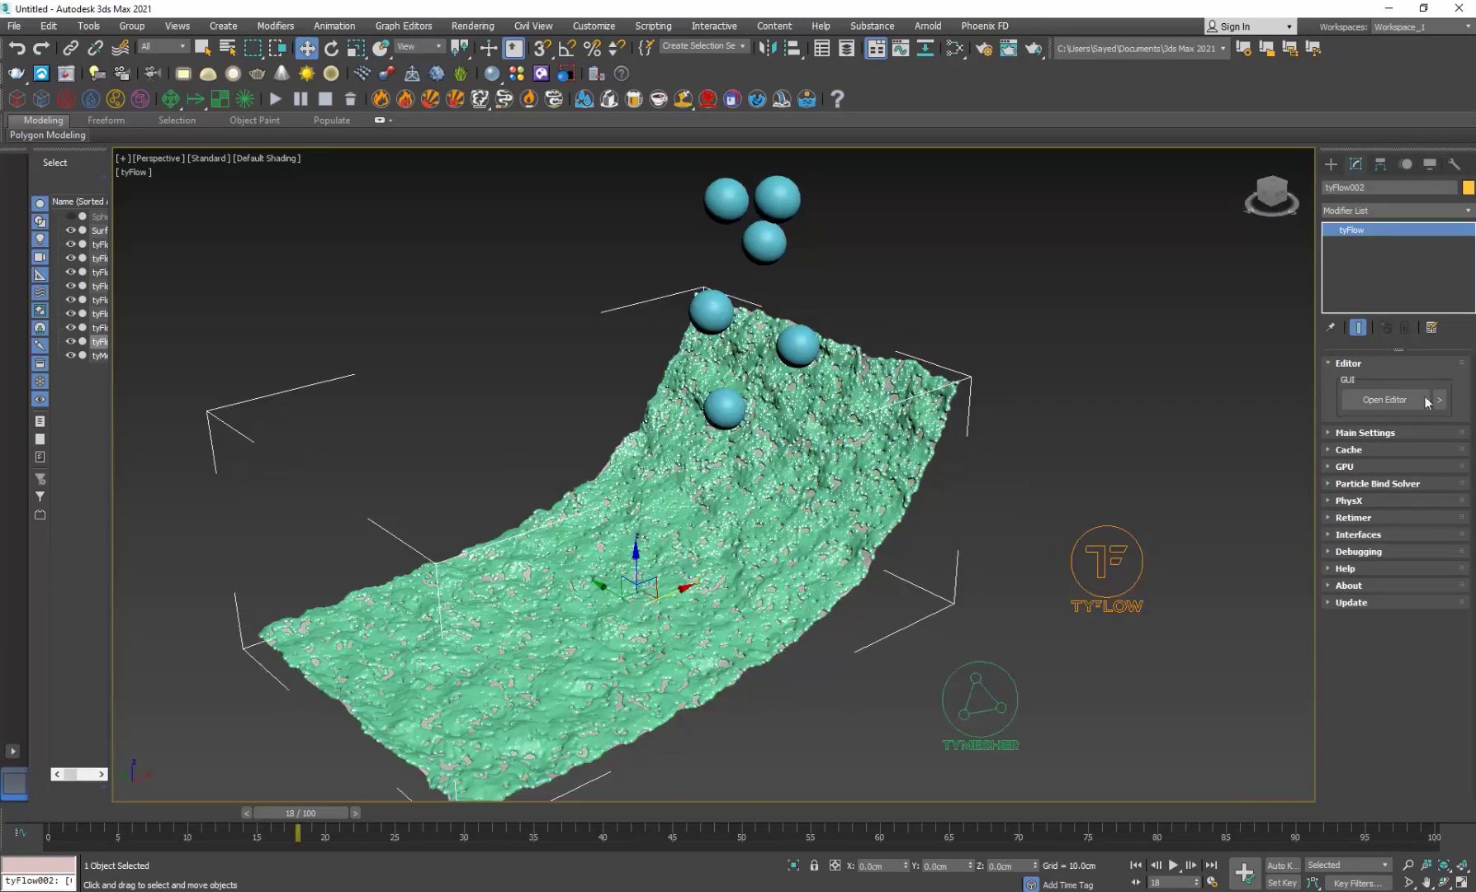
left_click(1390, 402)
middle_click_drag(482, 477, 455, 516, "alt")
Step: Set the total of the Birth operator in Event_001 to 40000 particles and deselect the flow
left_click(768, 295)
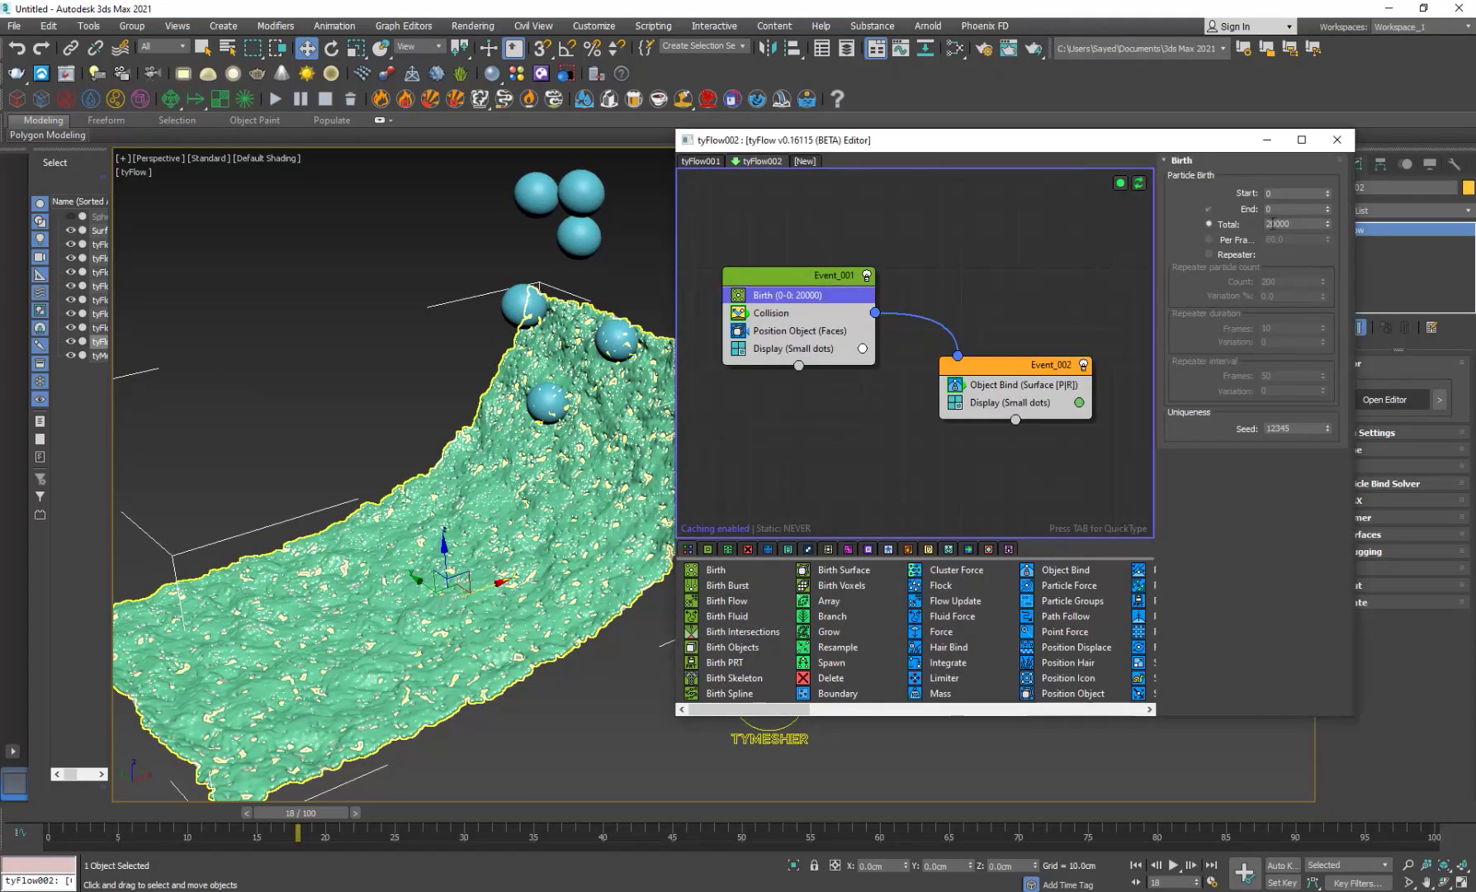
left_click(1273, 224)
key("Return")
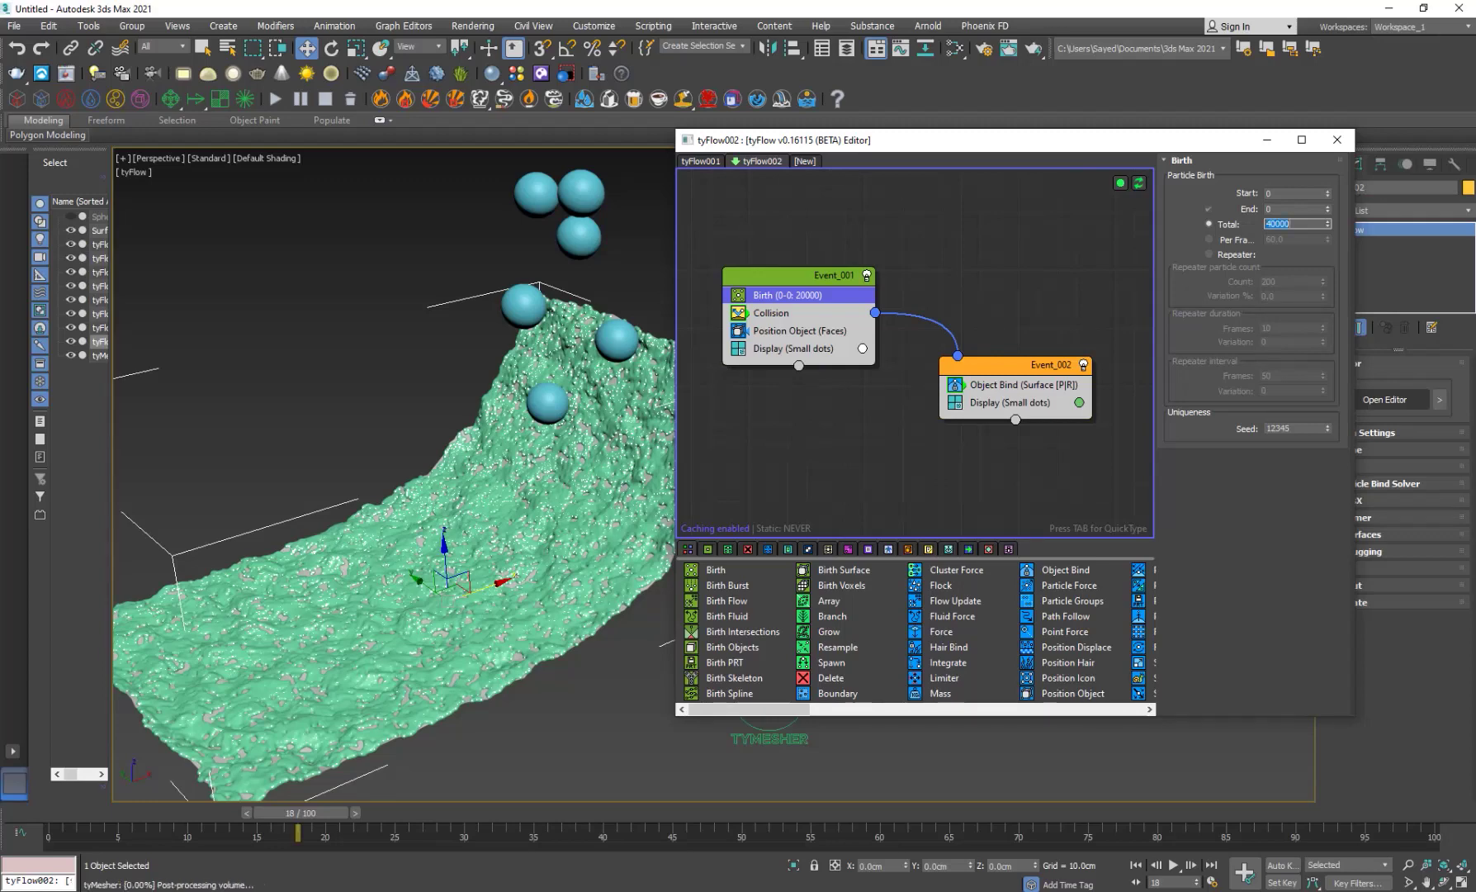
left_click(558, 768)
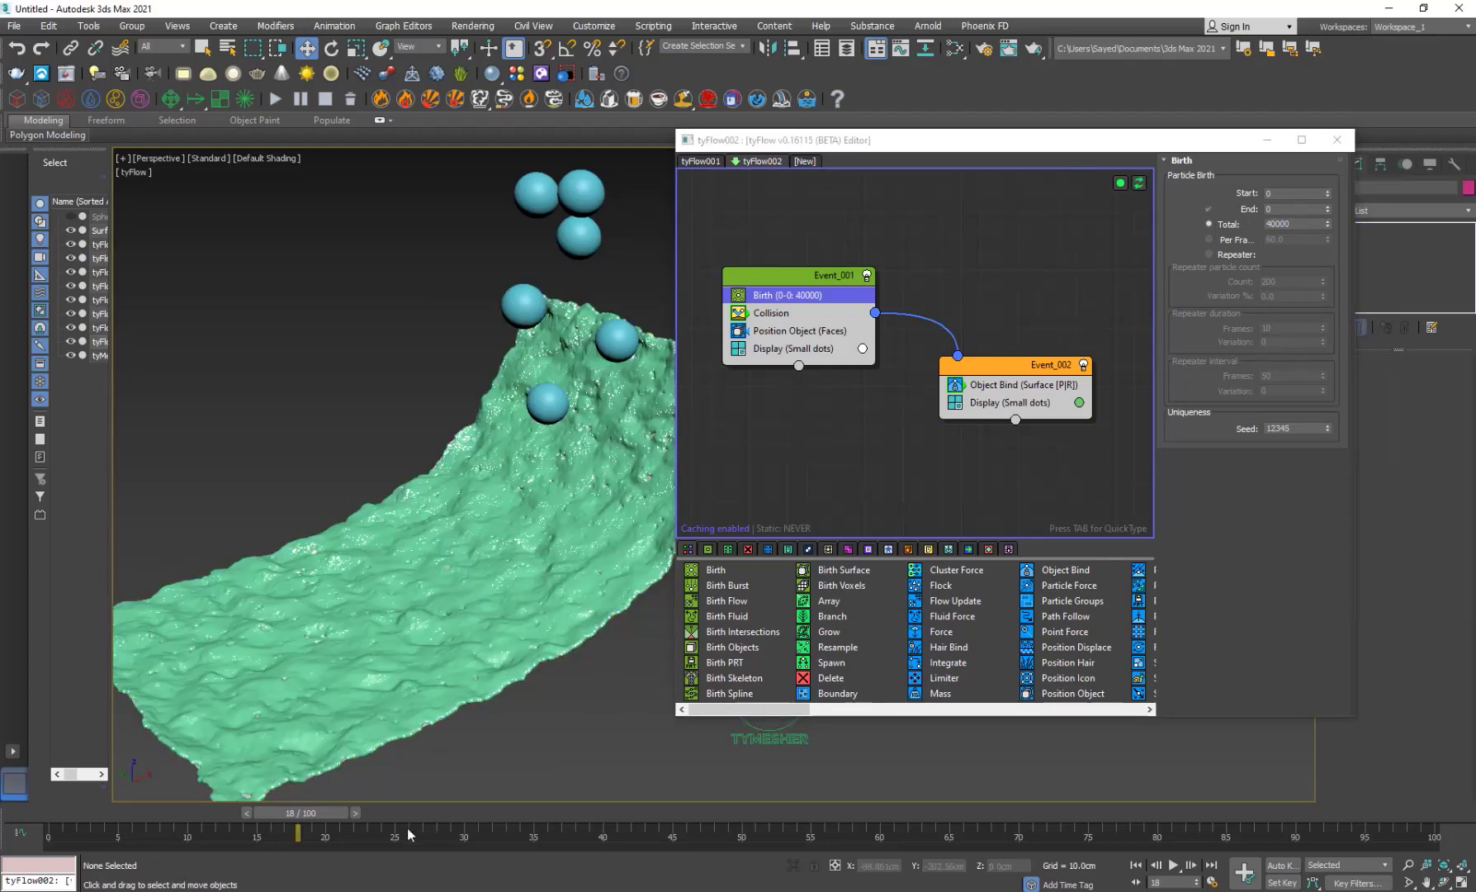
Step: Step the animation through frames 55, 65 and 75 and examine the tracks in the denser mesh
left_click(479, 816)
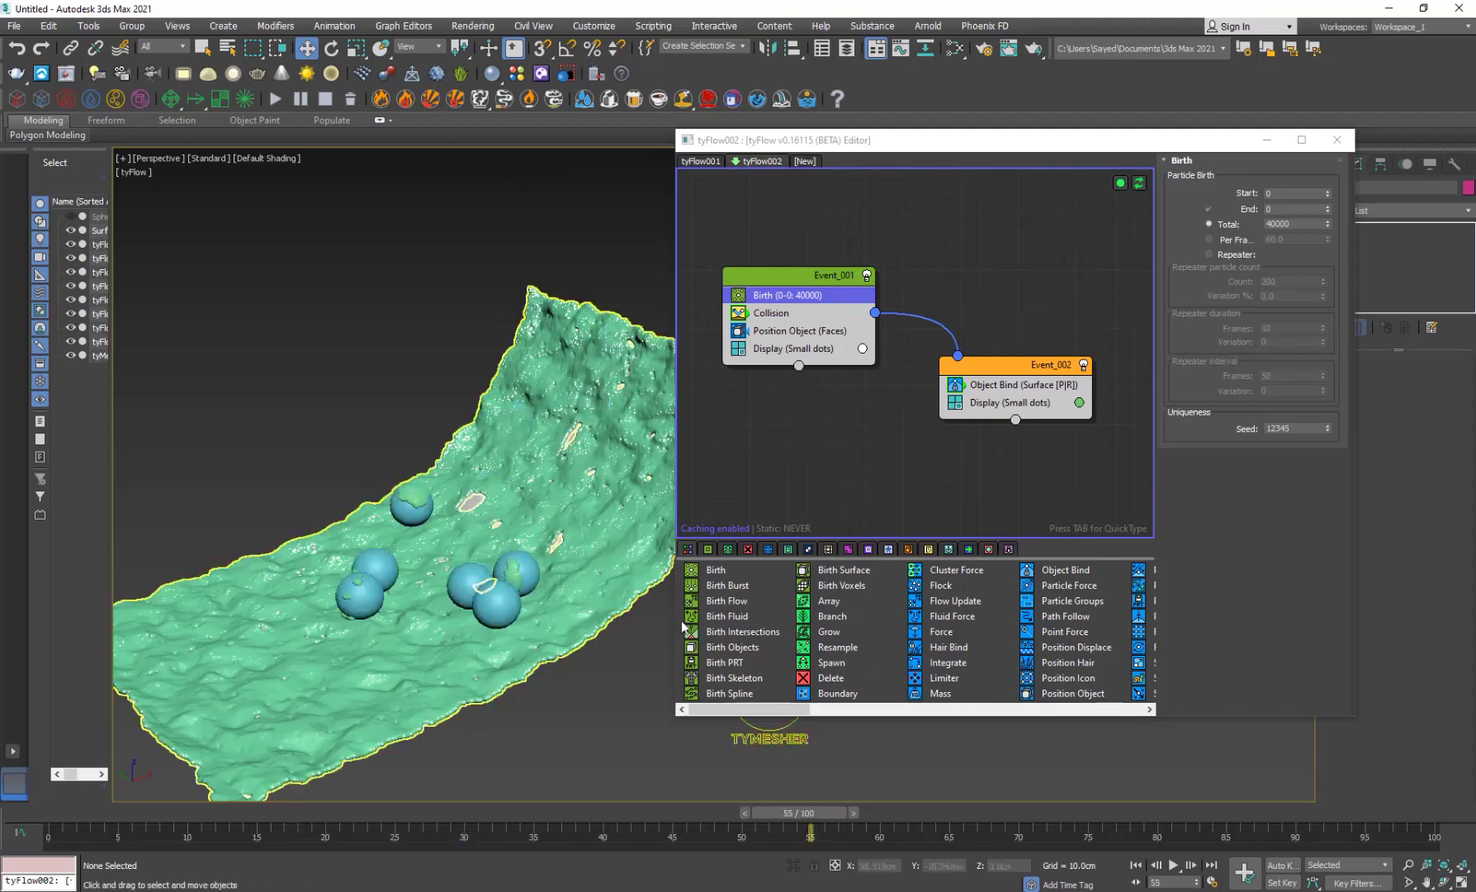
left_click(953, 811)
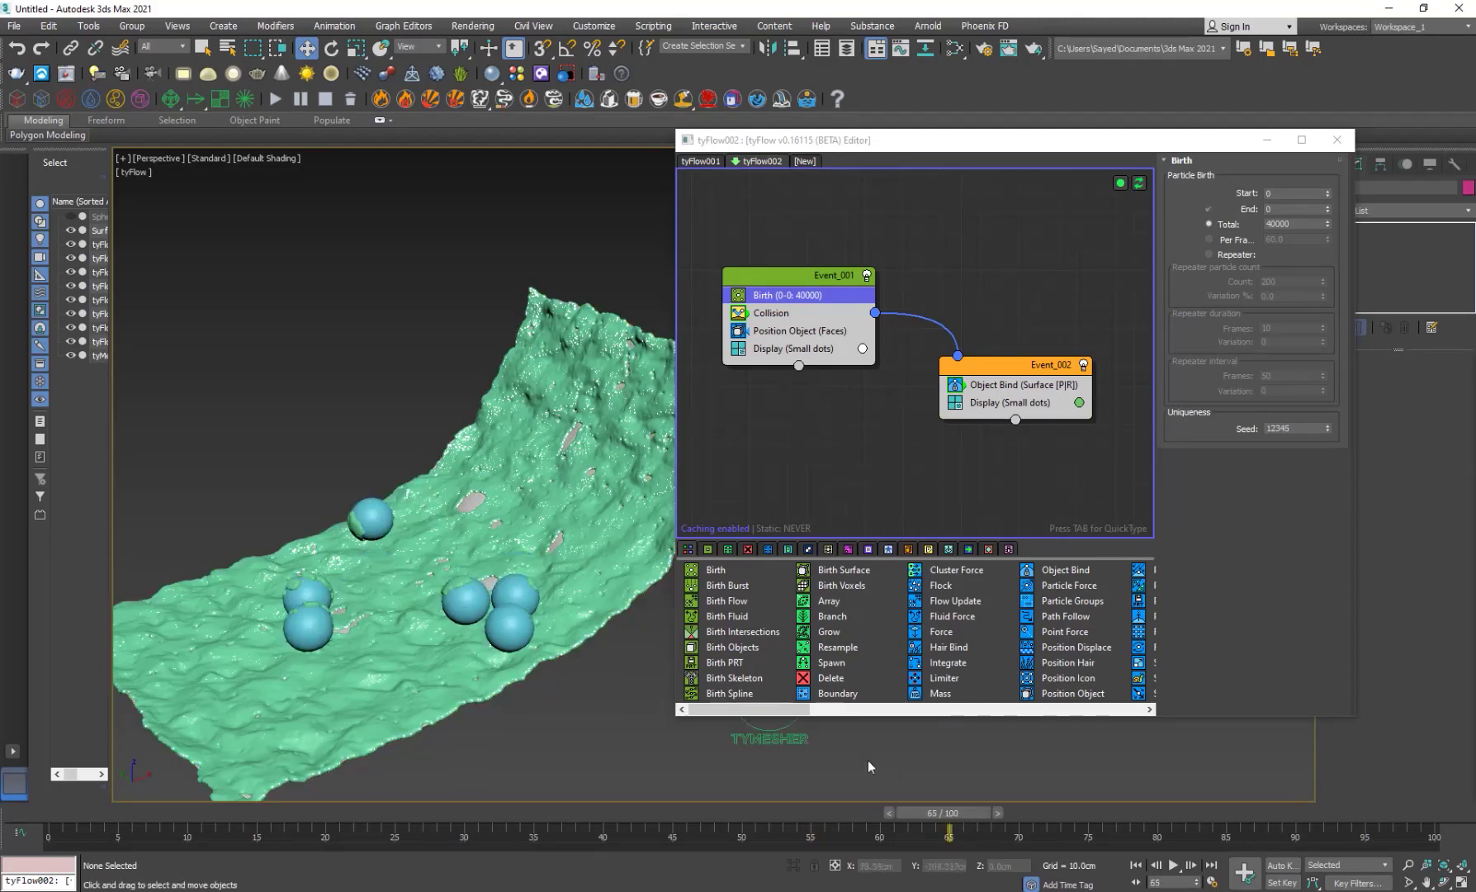
left_click(1097, 814)
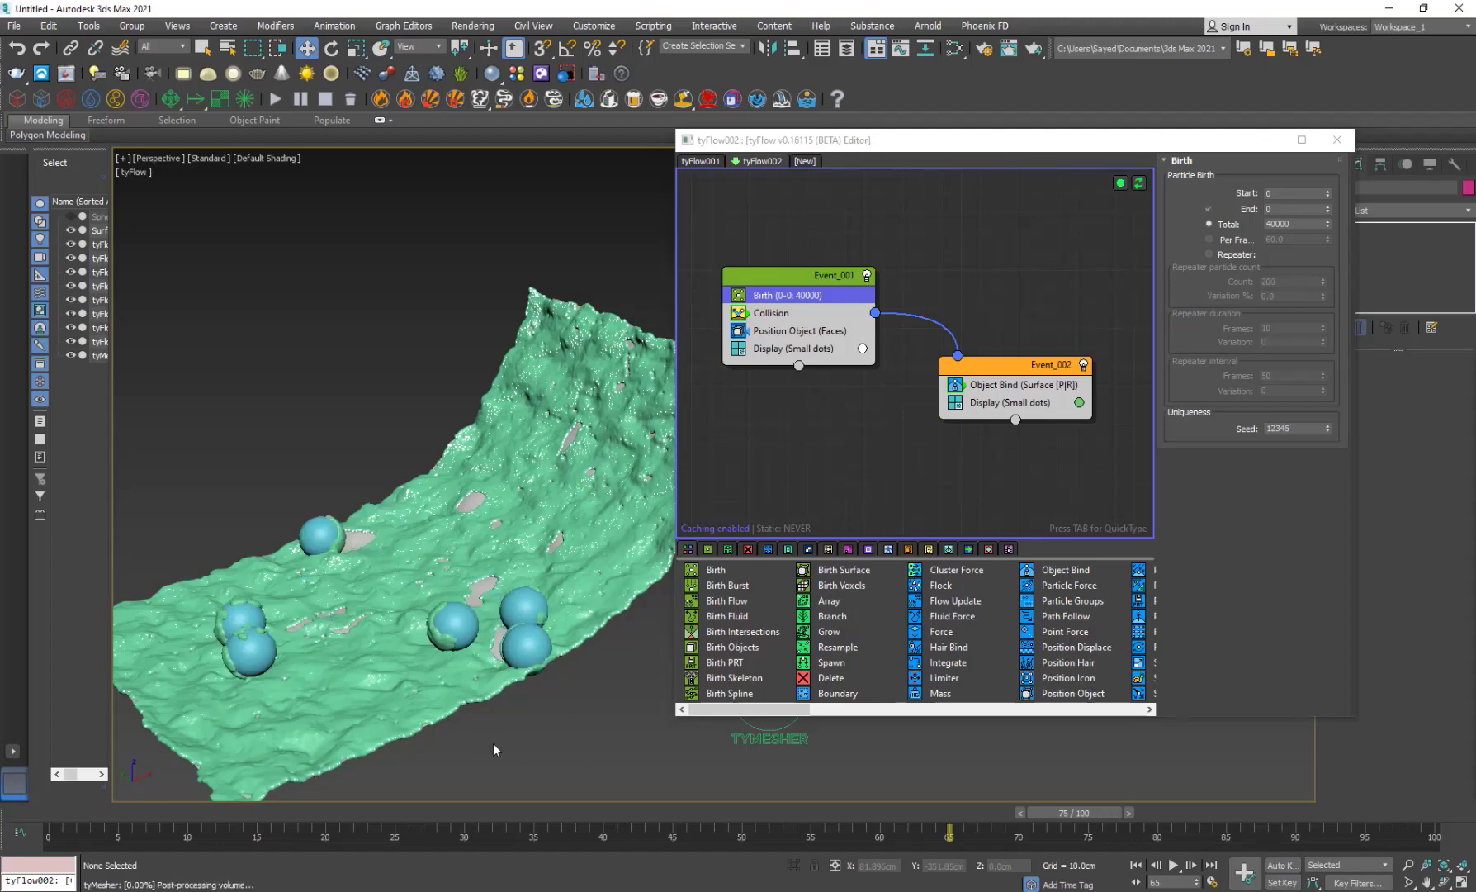
mouse_move(524, 745)
middle_mouse_down("alt")
mouse_move(532, 703)
mouse_move(458, 694)
mouse_move(528, 586)
mouse_move(400, 604)
mouse_move(451, 608)
mouse_move(496, 644)
middle_mouse_up("alt")
scroll(529, 586, "up", 4)
scroll(451, 609, "down", 4)
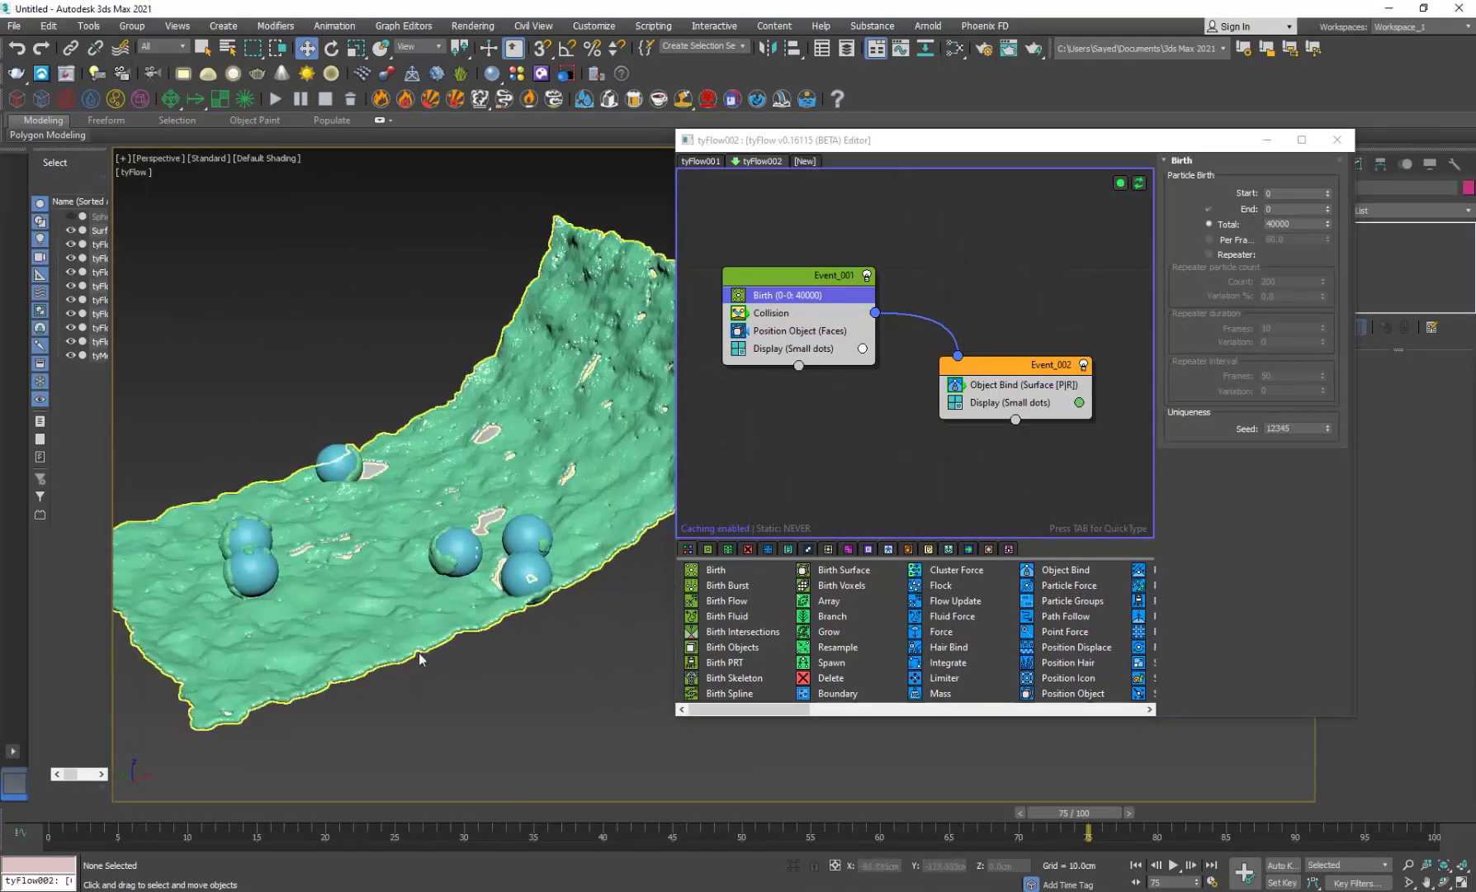
Step: Select all scene objects and assign them the Standard (Legacy) material Material #25 in the Slate Material Editor
scroll(507, 646, "down", 6)
left_click_drag(560, 718, 570, 728)
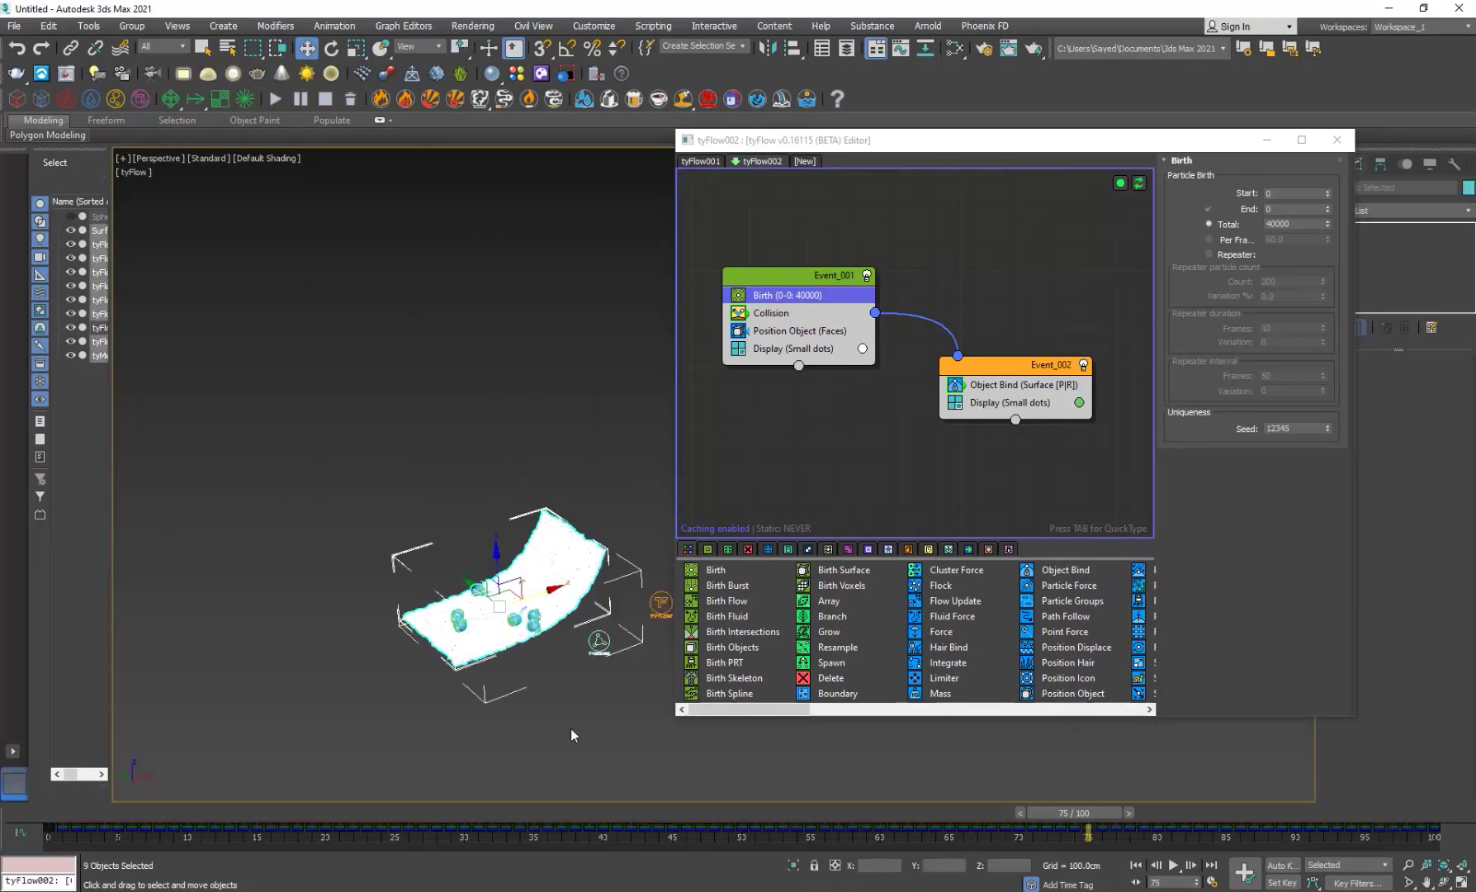
key("m")
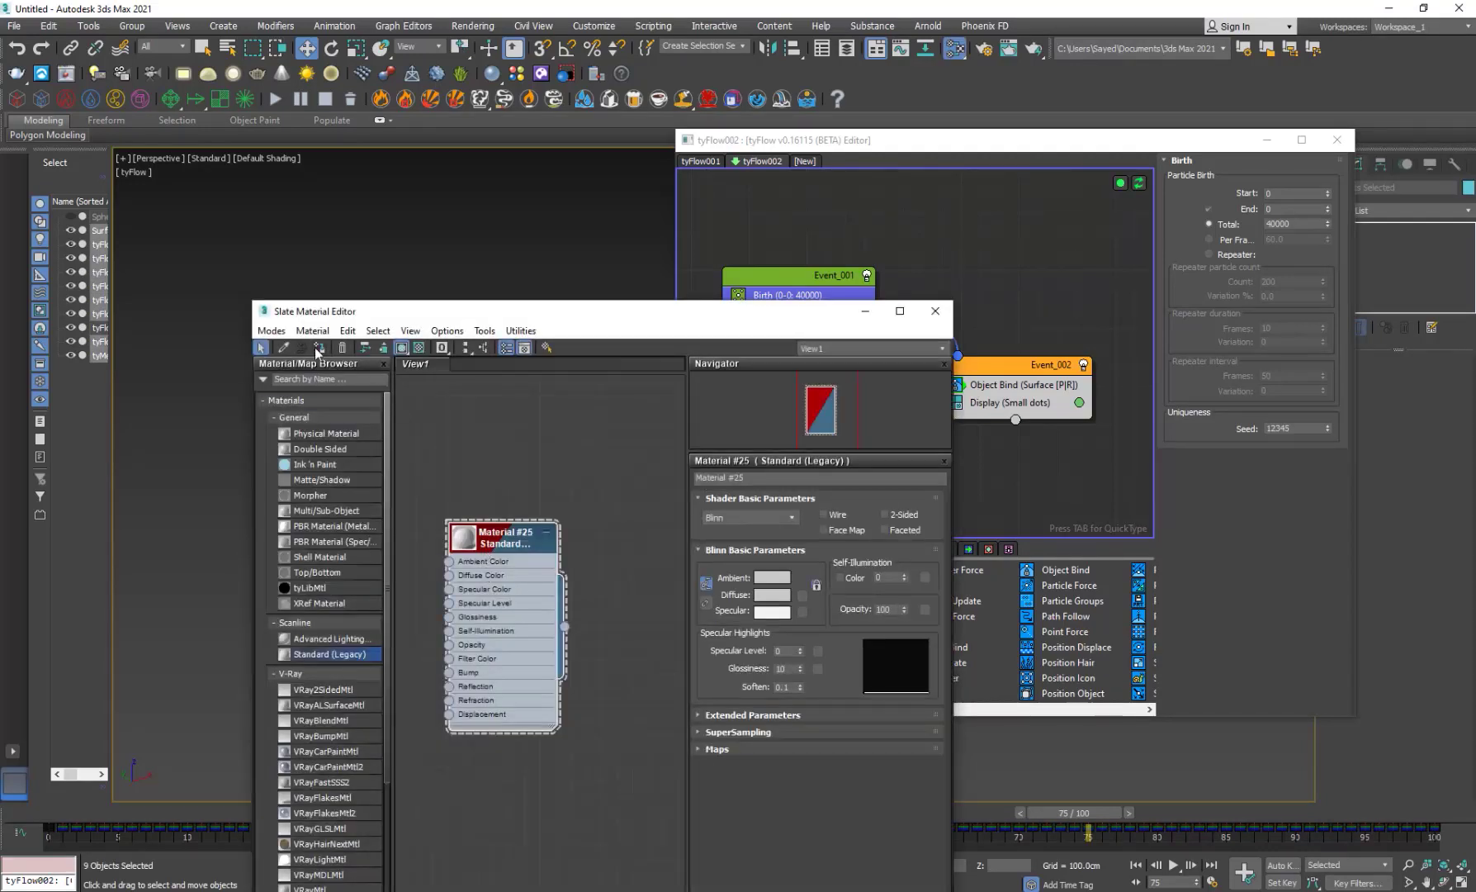
left_click(934, 311)
left_click(554, 668)
Step: Advance the animation to frame 90 and examine up close how the meshed snow sticks to the rolling spheres
scroll(551, 659, "up", 4)
key("F4")
key("F4")
scroll(472, 651, "up", 5)
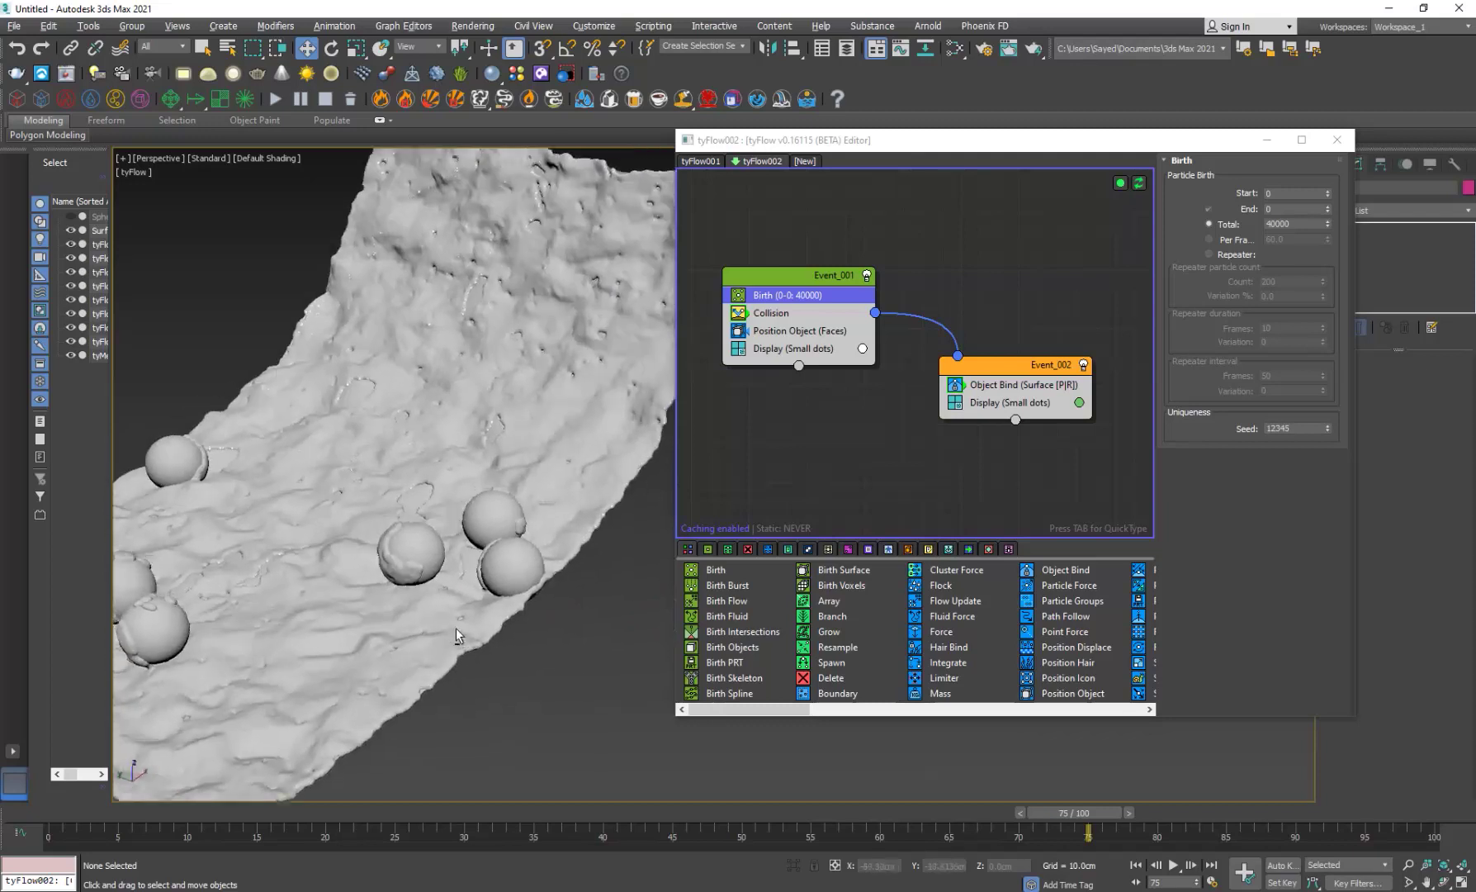
middle_click_drag(409, 619, 634, 800, "alt")
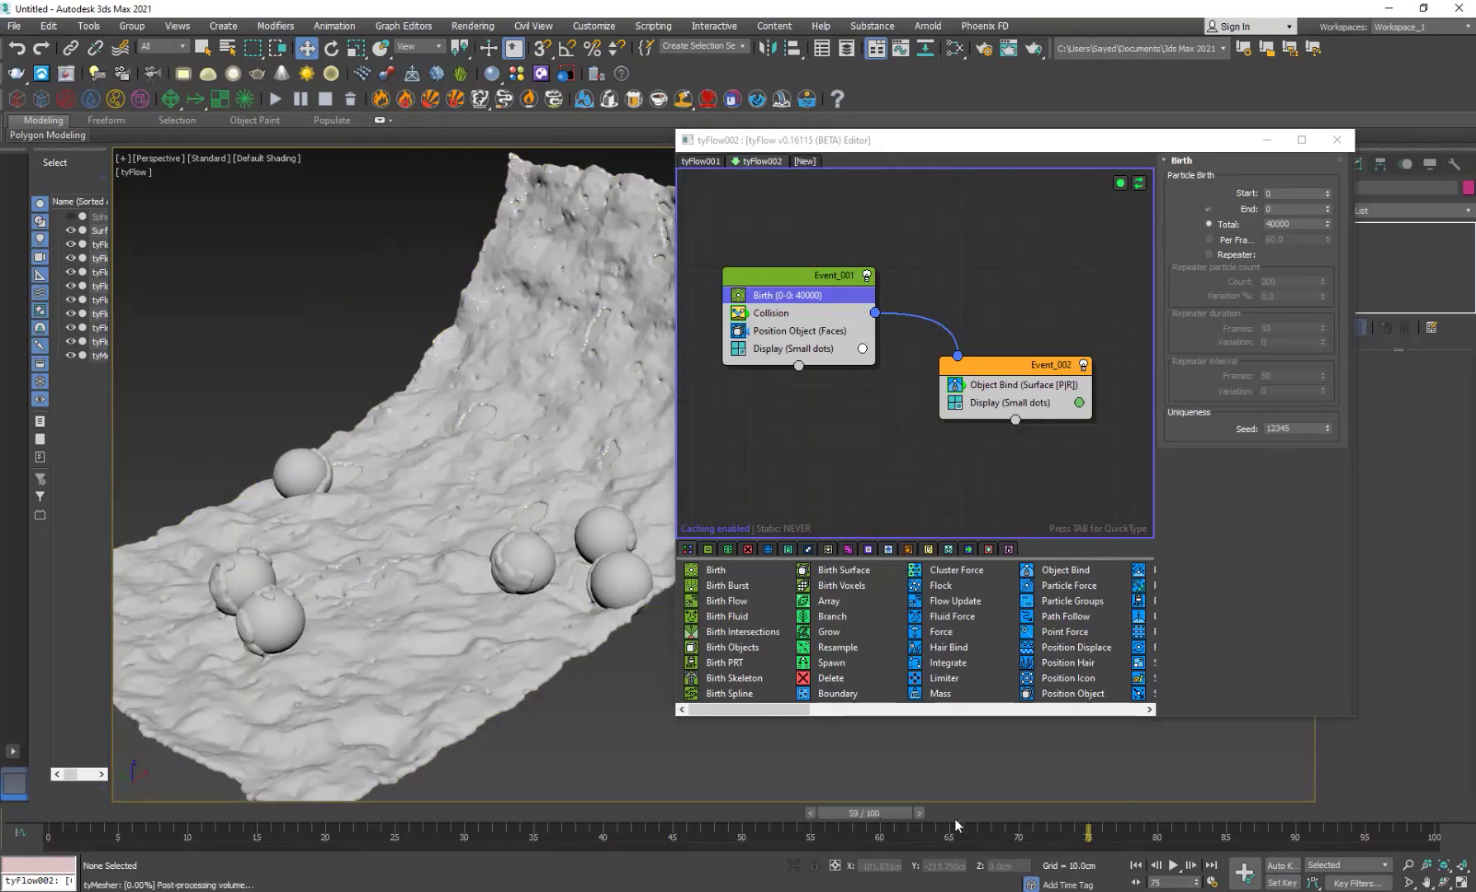
left_click(1191, 816)
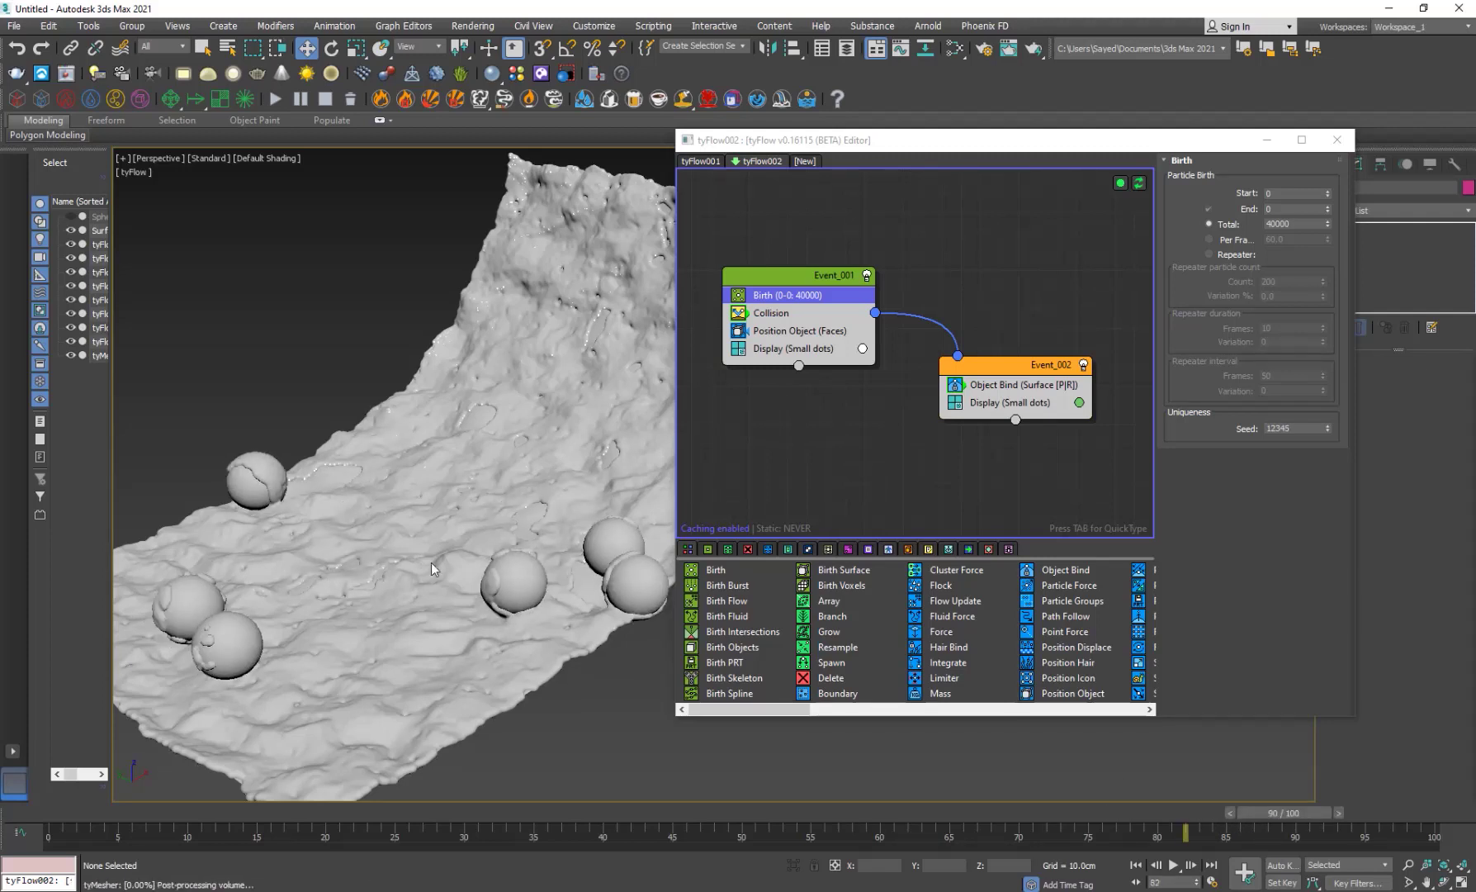
middle_click_drag(280, 577, 278, 592)
middle_click_drag(352, 547, 382, 502, "alt")
scroll(508, 567, "up", 3)
middle_click_drag(508, 566, 458, 590, "alt")
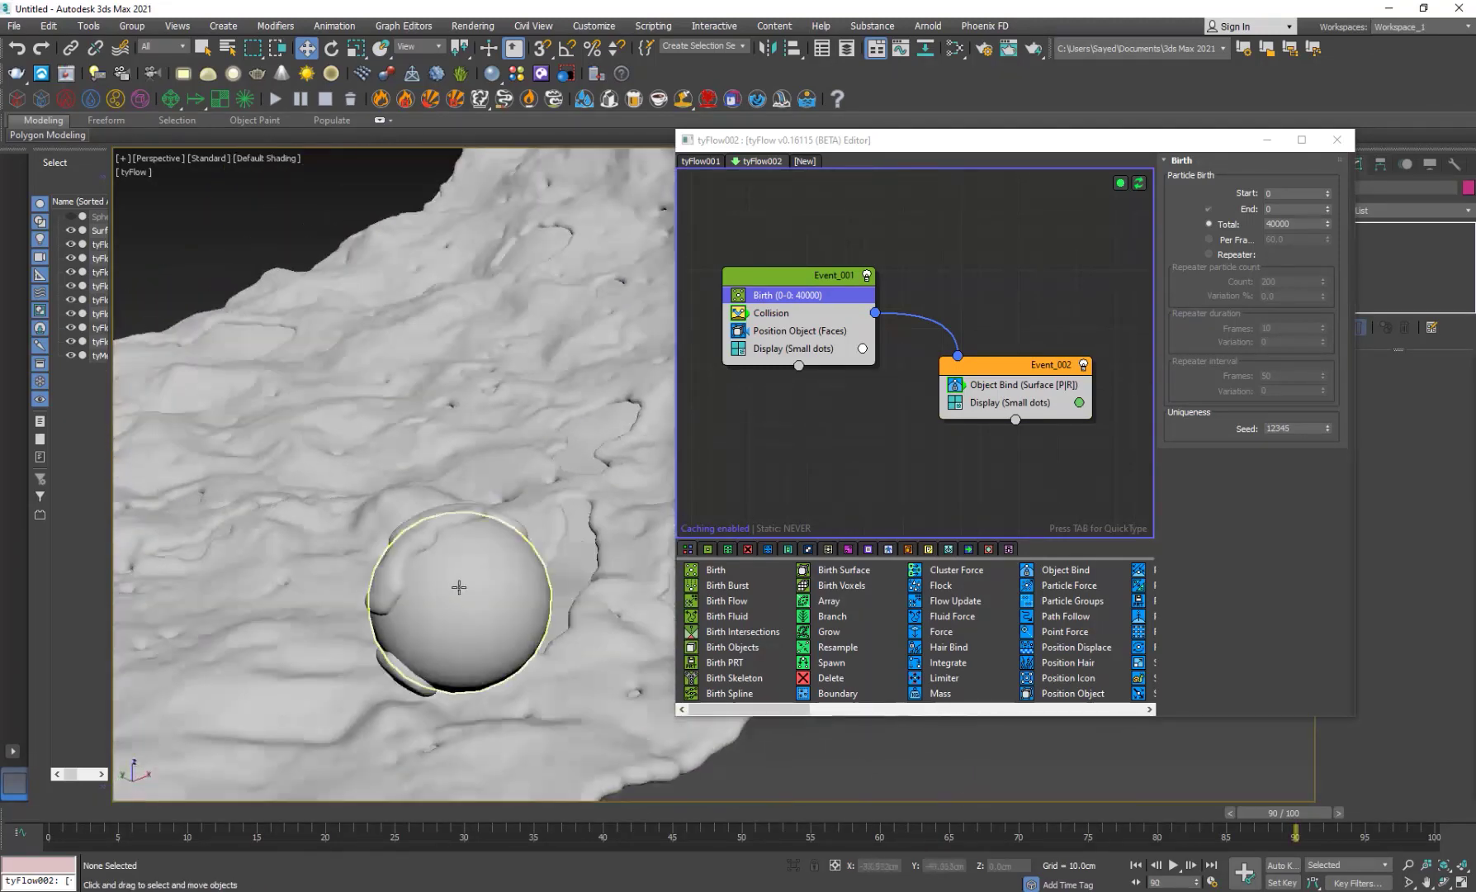
scroll(522, 640, "down", 1)
middle_click_drag(564, 679, 435, 482, "alt")
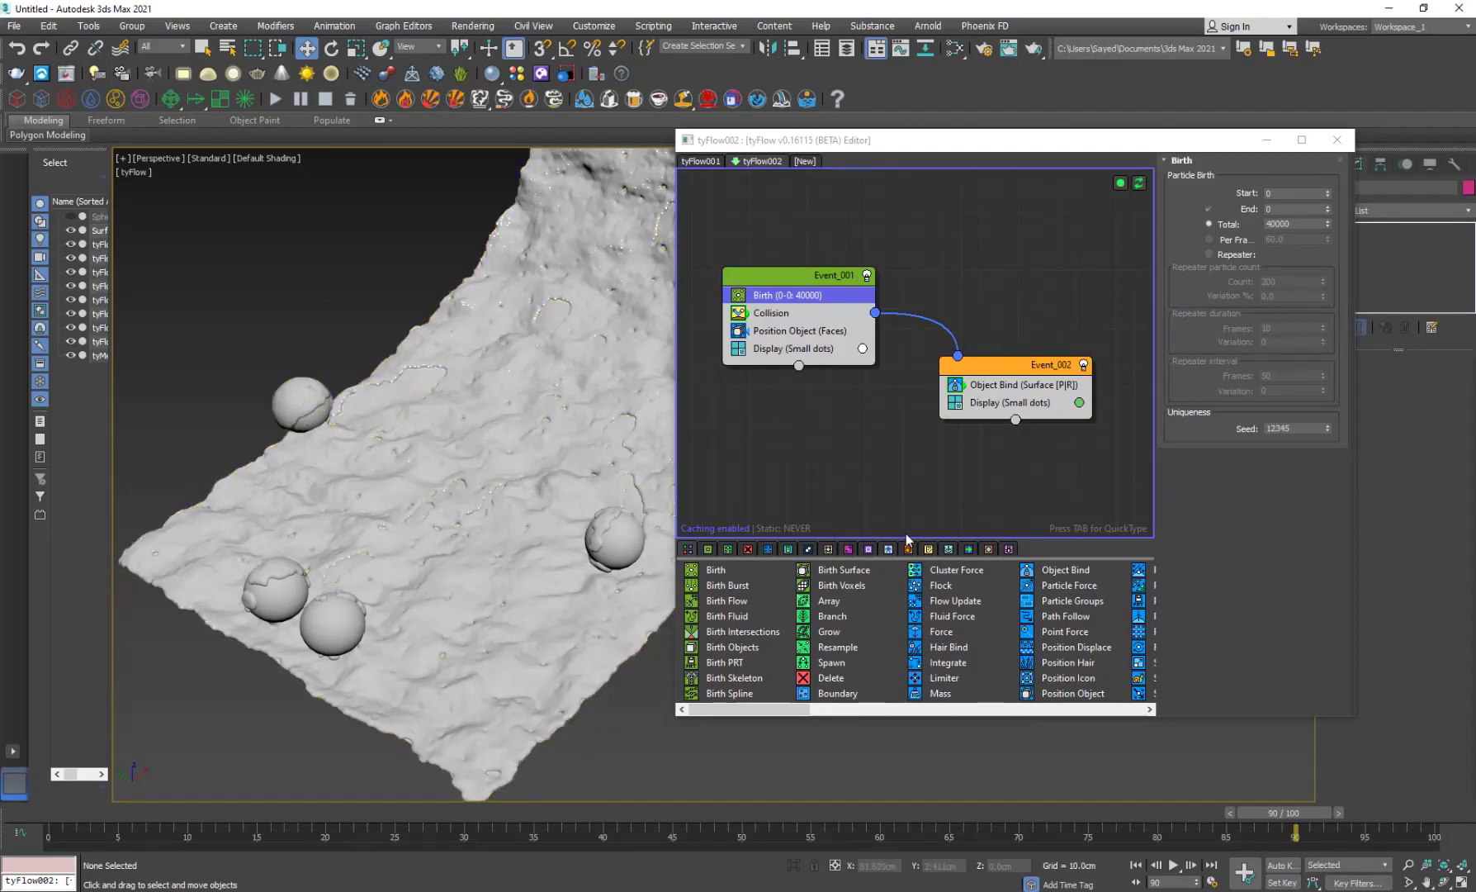
Step: Review the Object Bind settings in Event_002 and examine the snow on the spheres around frame 73
left_click(1024, 384)
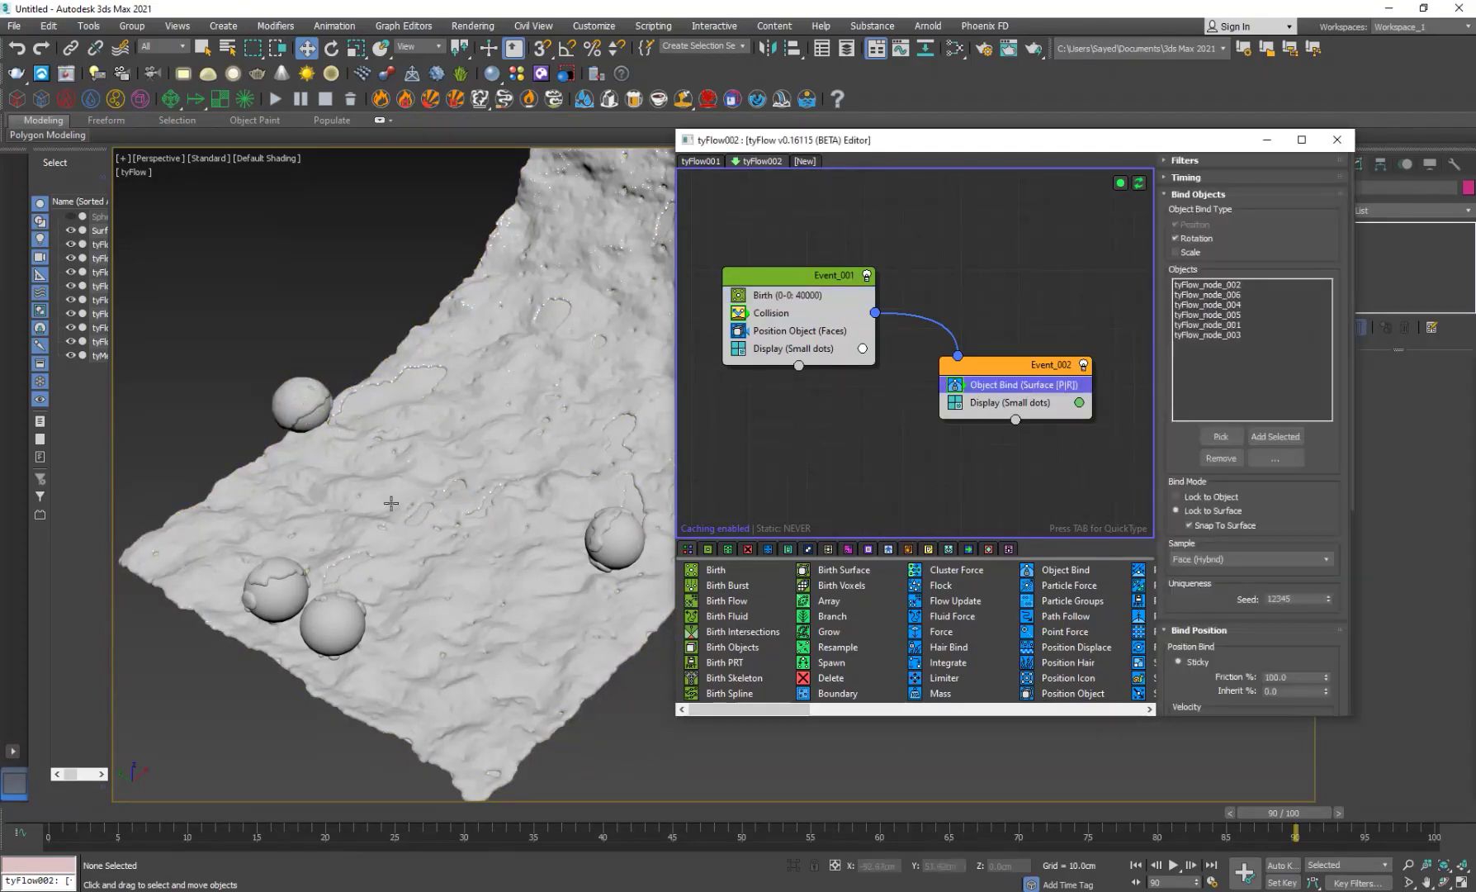
left_click(1051, 813)
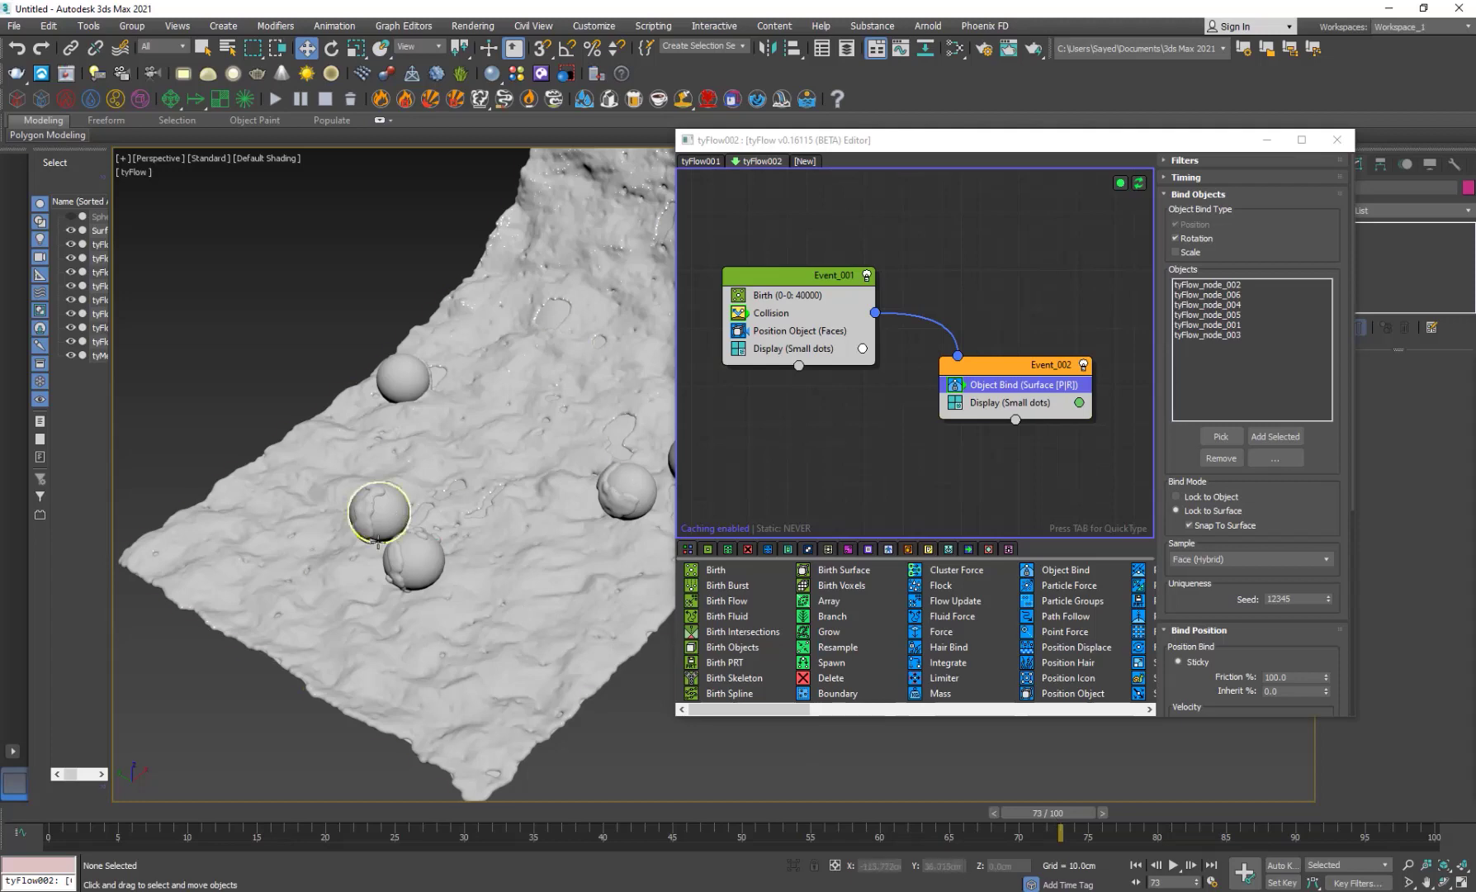
middle_click_drag(410, 560, 497, 566, "alt")
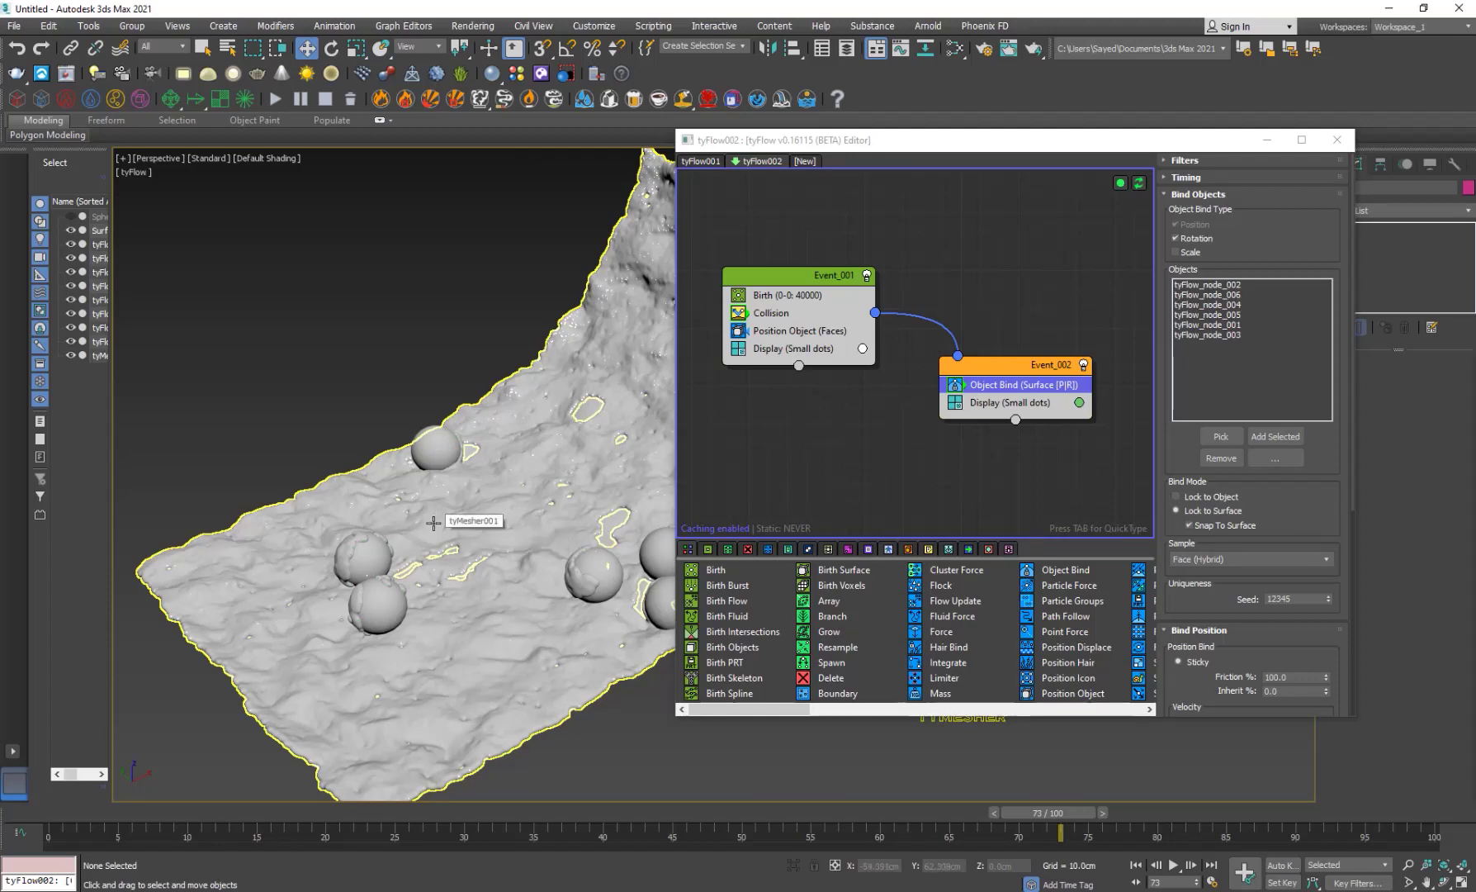
middle_click_drag(507, 482, 482, 425, "alt")
mouse_move(527, 561)
middle_mouse_down("alt")
mouse_move(518, 540)
mouse_move(515, 557)
middle_mouse_up("alt")
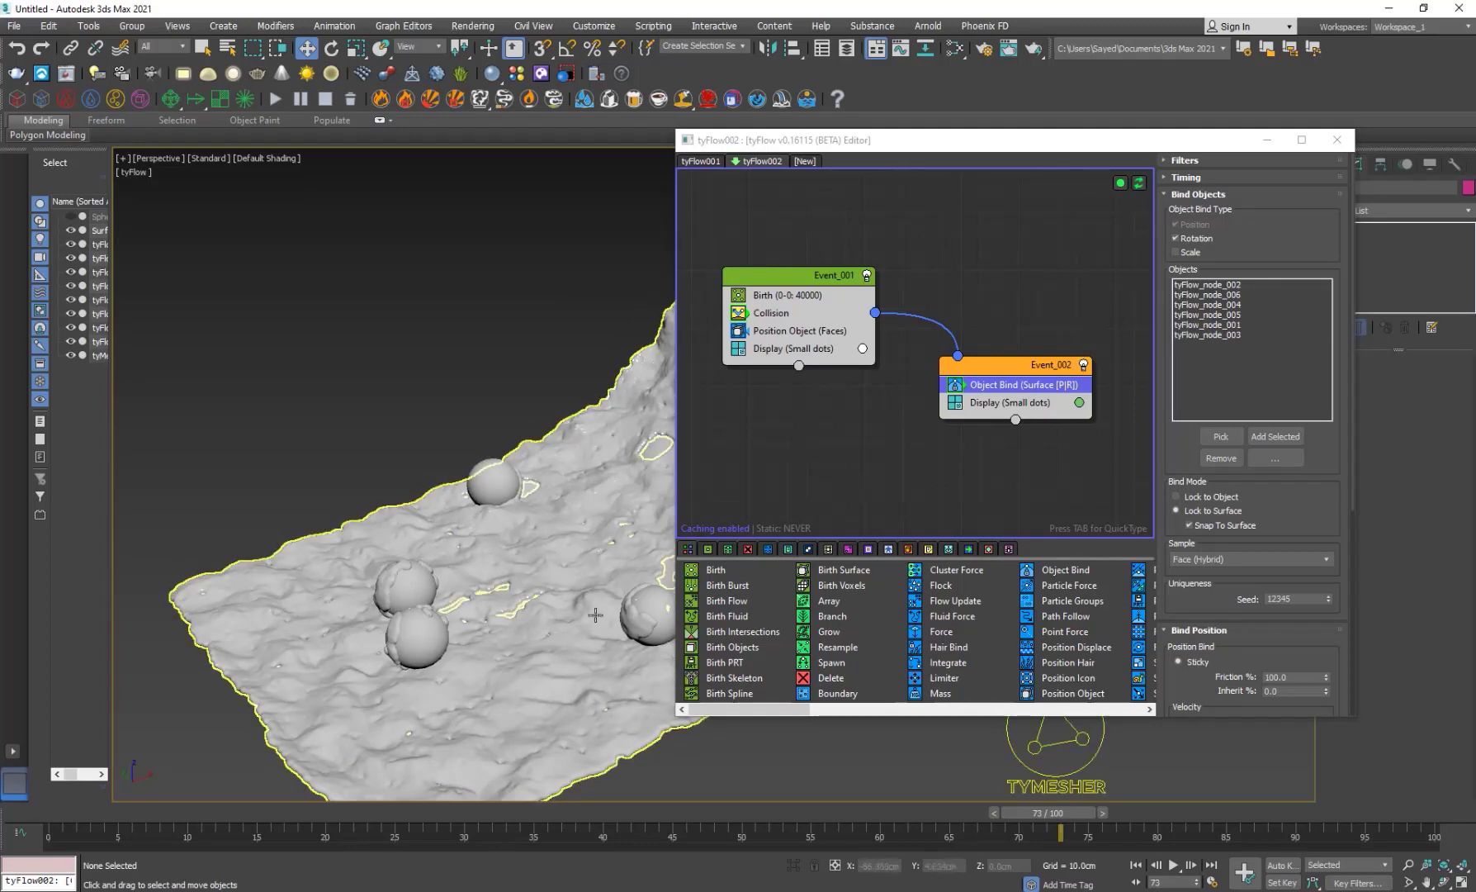
left_click(891, 815)
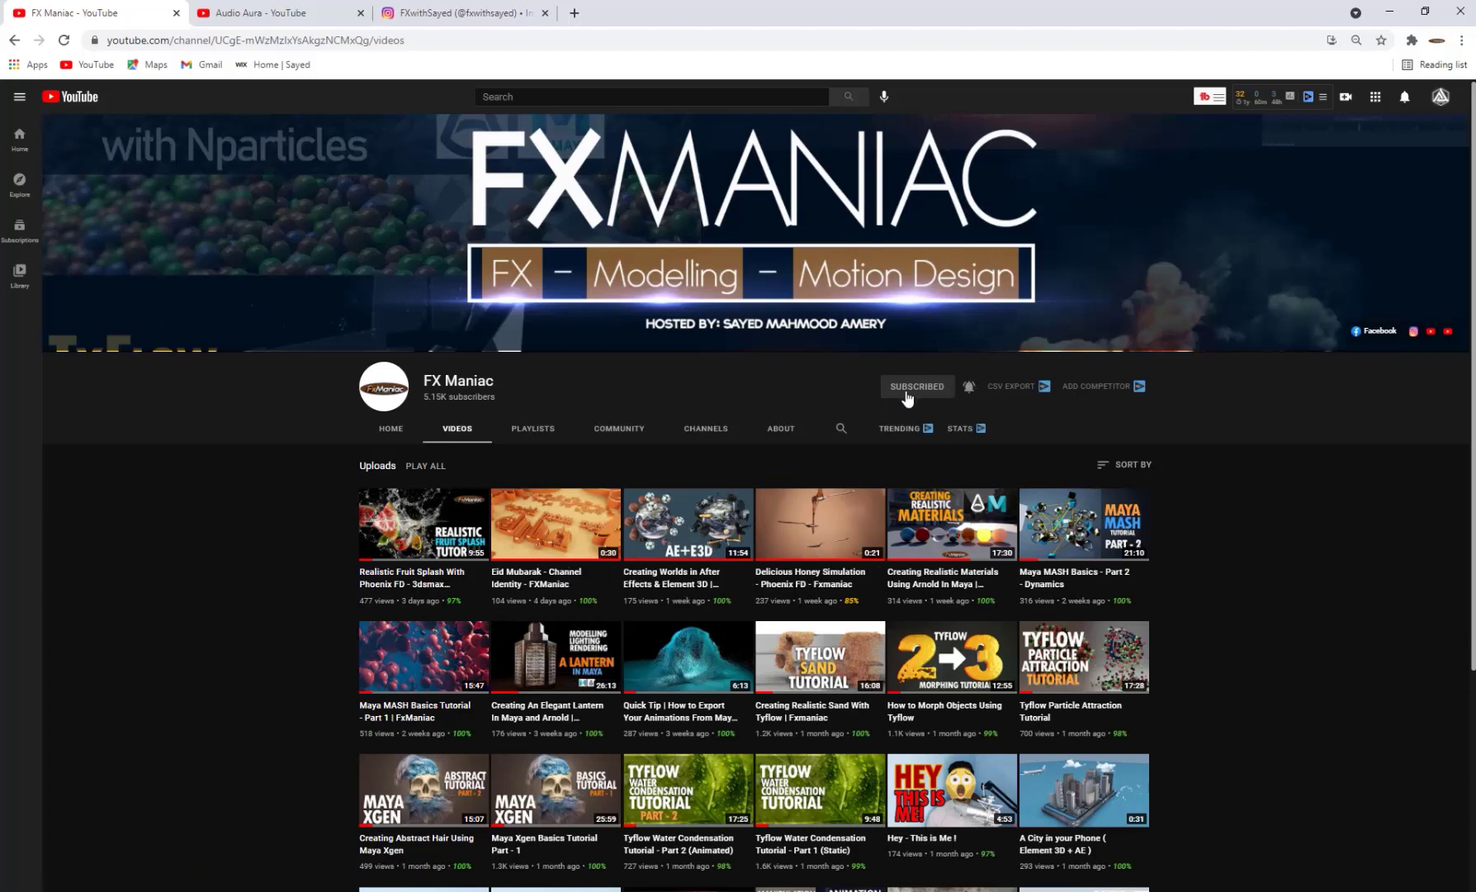
Step: Switch to the FX Maniac YouTube channel in the browser and set its notifications to All
left_click(970, 388)
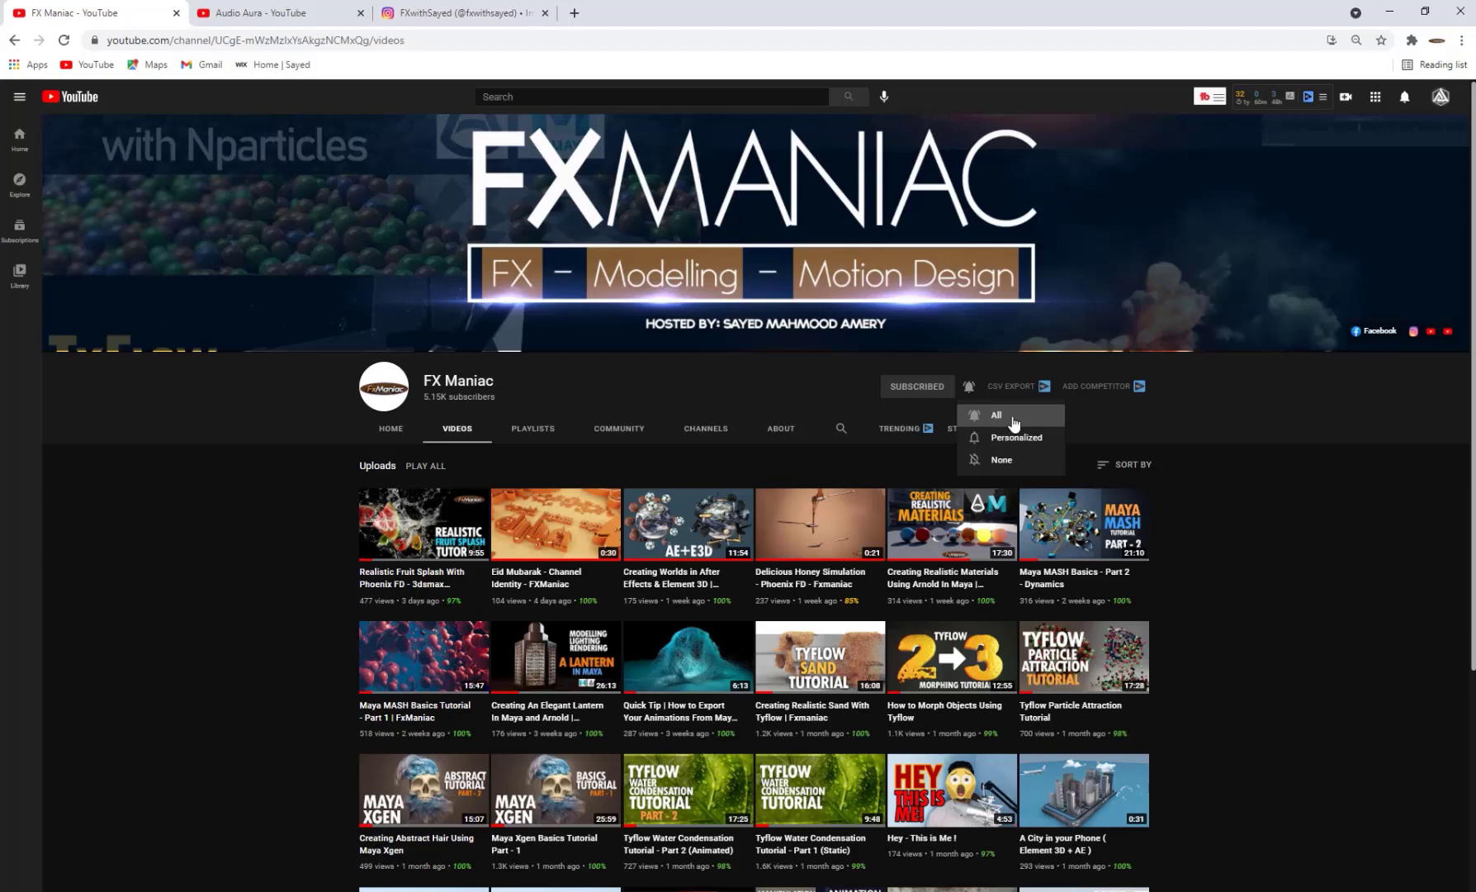
left_click(1049, 422)
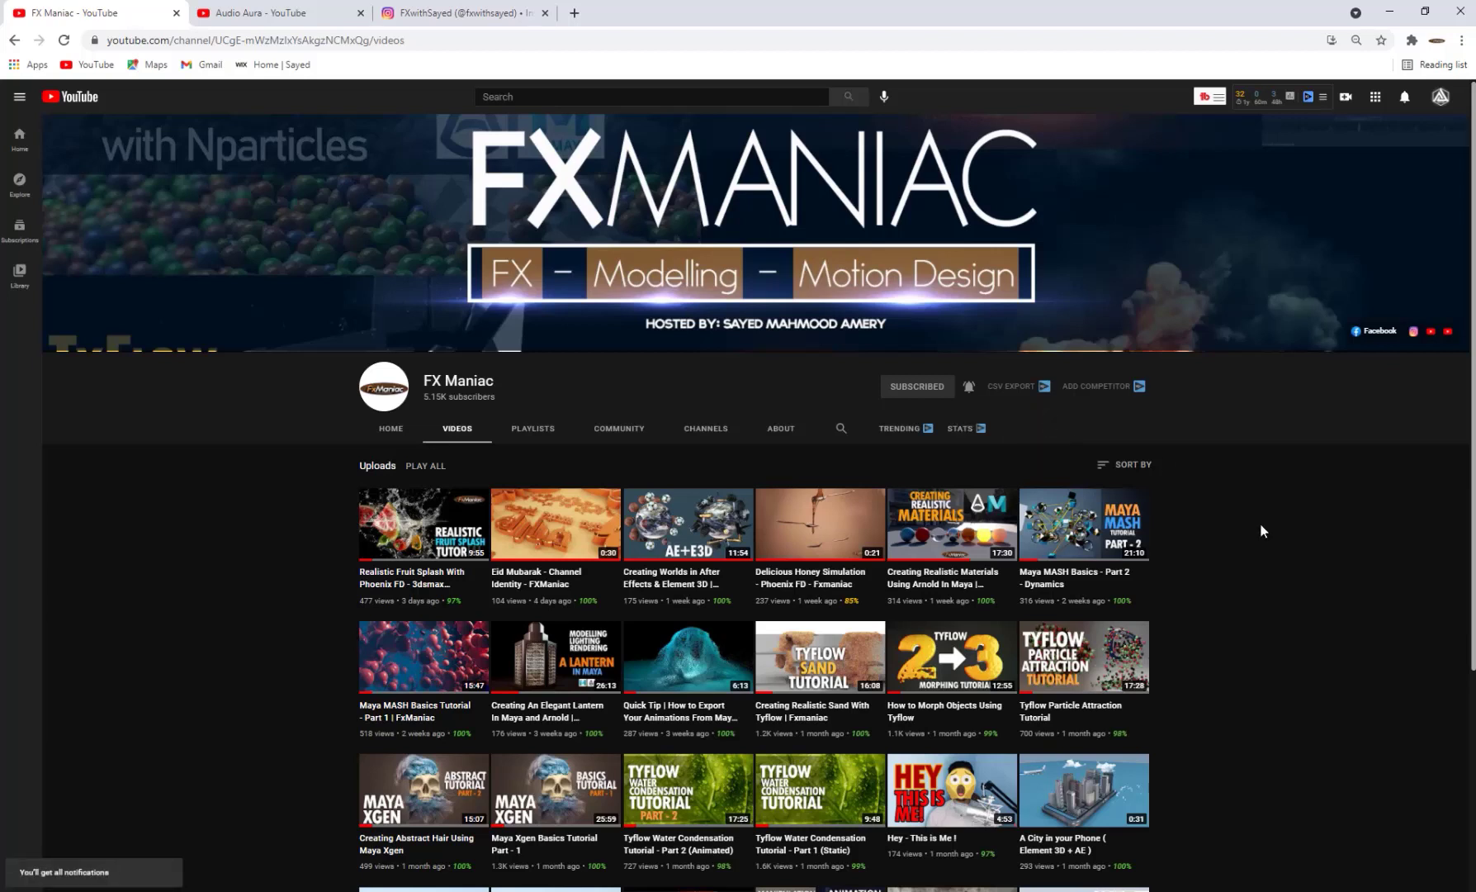